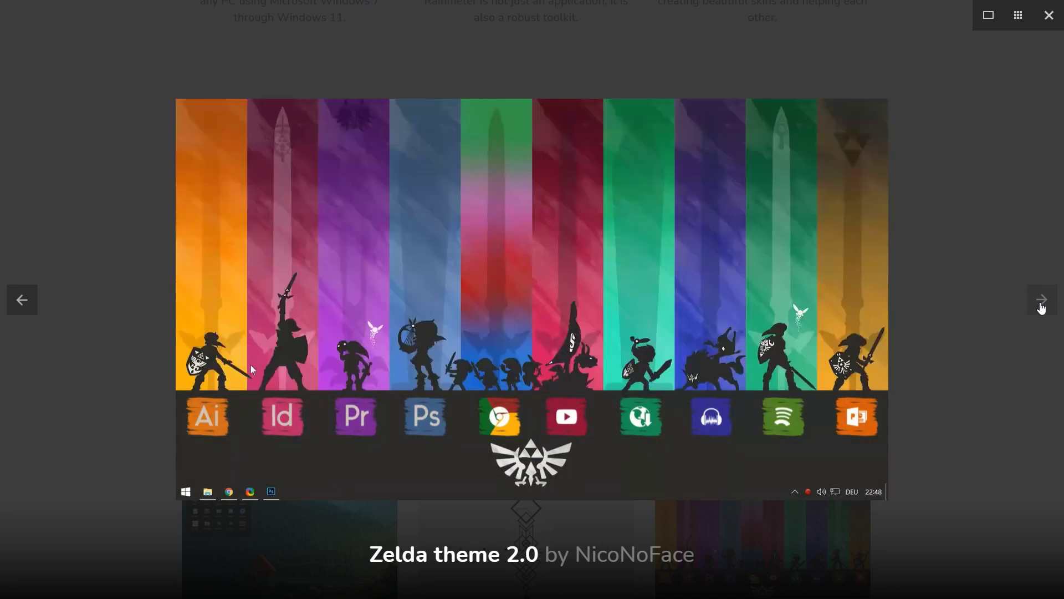
# Close the full-size Zelda theme 2.0 preview in the Community Showcase lightbox.
pyautogui.press('Escape')
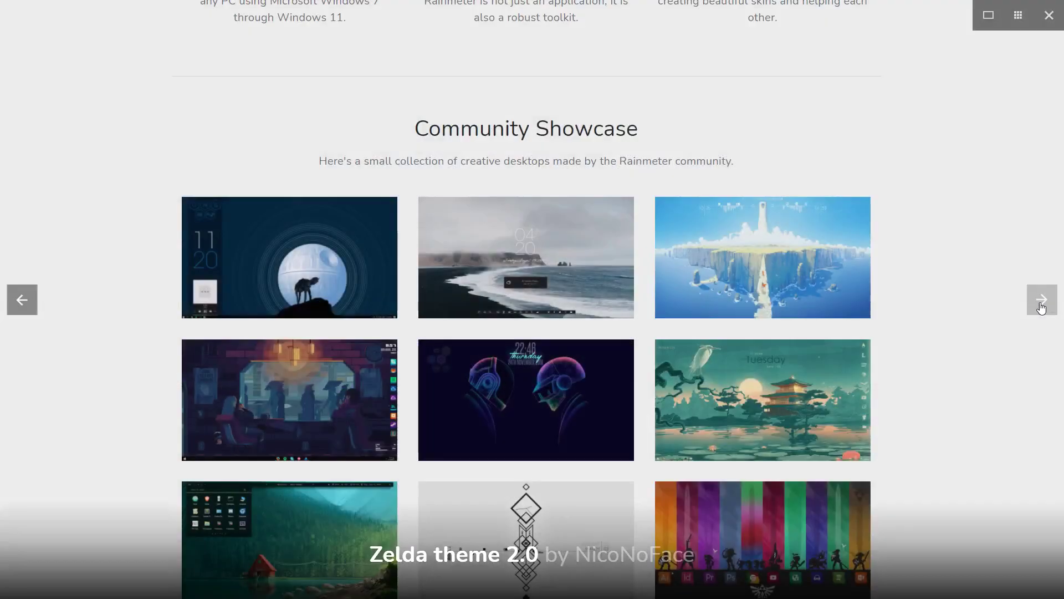
# Return to the top of the Rainmeter home page and exit full-screen mode.
pyautogui.scroll(10, 969, 355)
pyautogui.scroll(2, 968, 355)
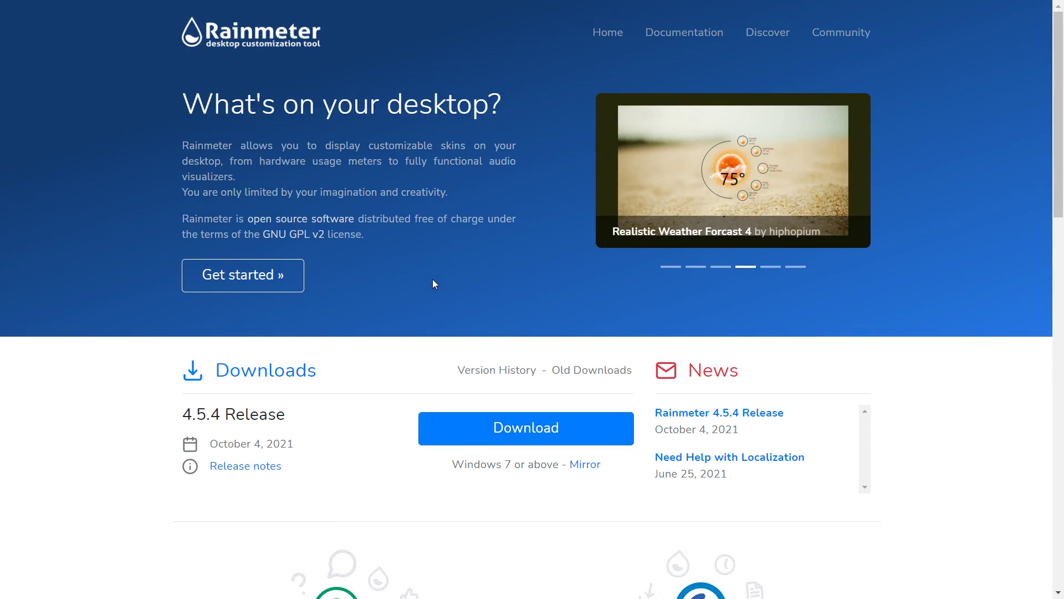
pyautogui.press('F11')
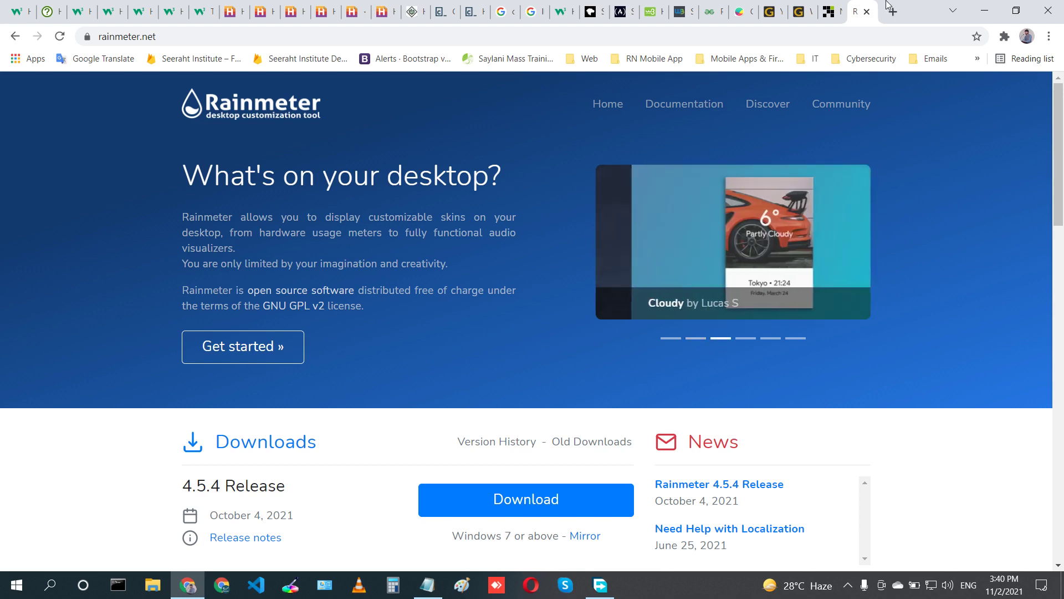
# Reveal the GlassWire download from Free Download Manager in its Programs folder and select the .rar.
pyautogui.click(742, 8)
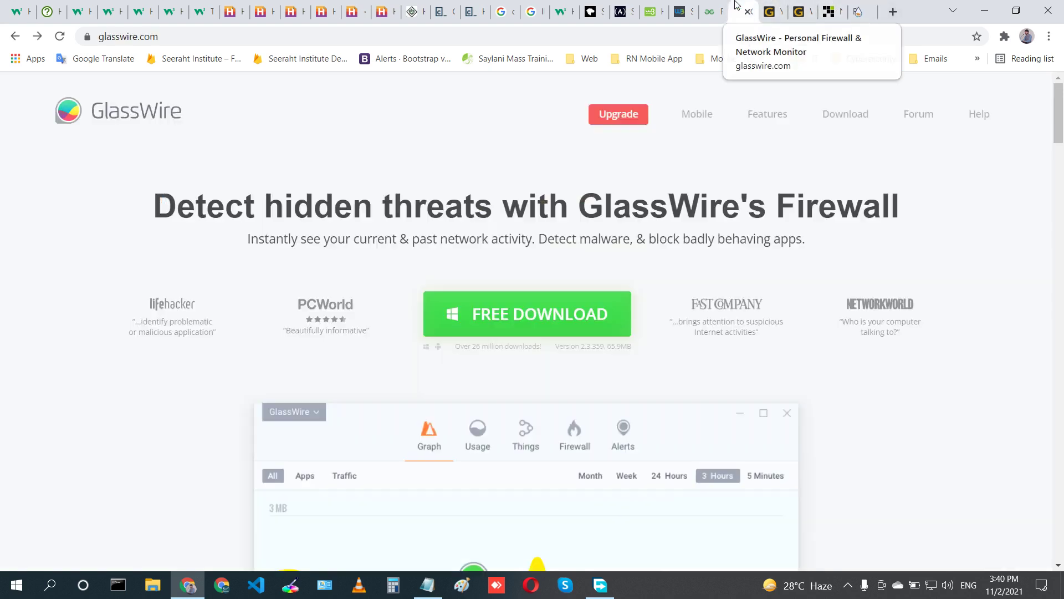
pyautogui.click(601, 584)
pyautogui.rightClick(341, 179)
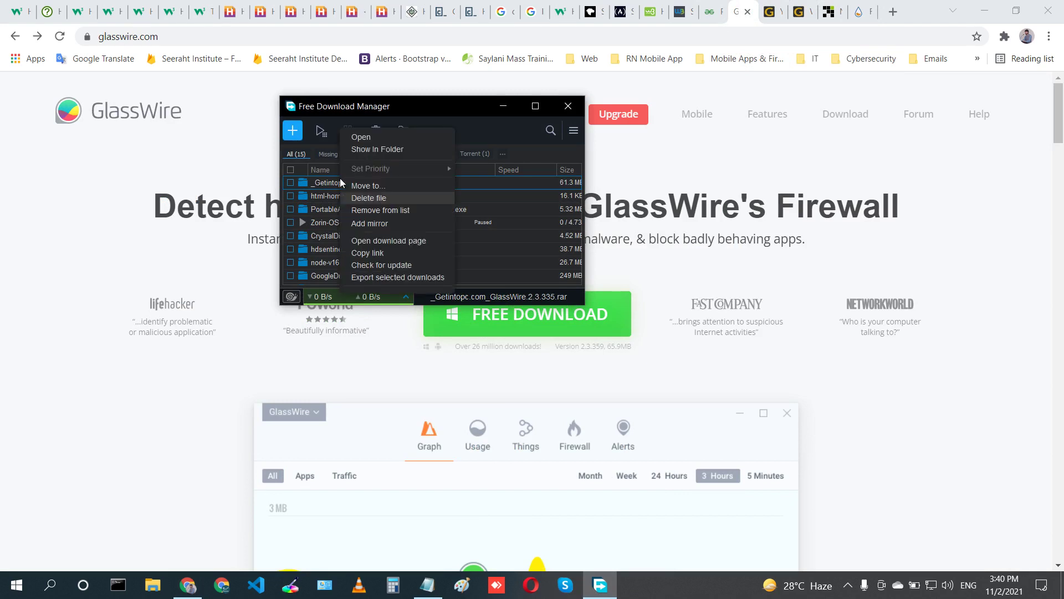
pyautogui.click(416, 148)
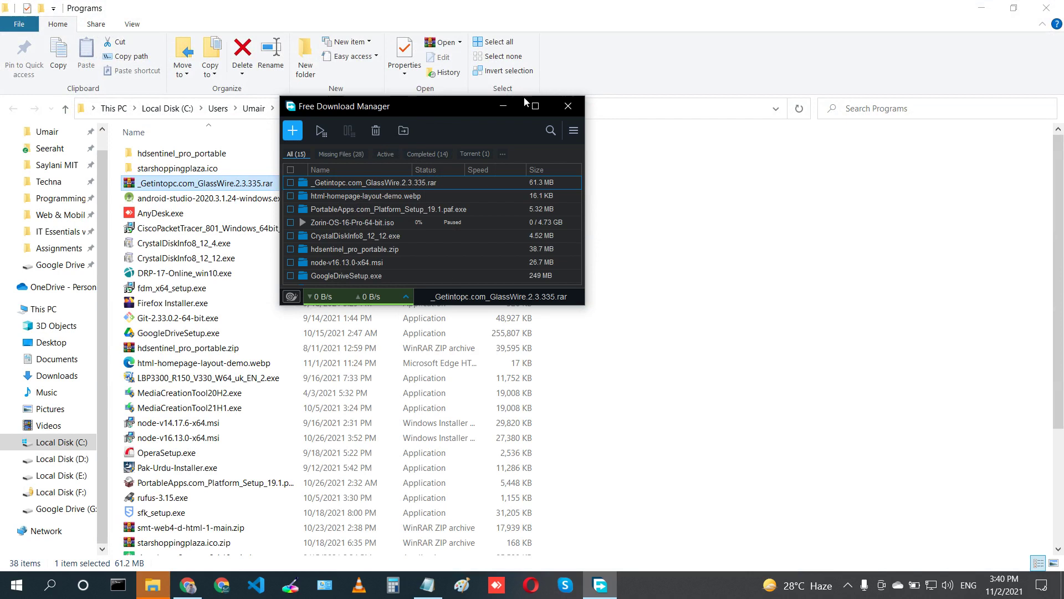
pyautogui.click(510, 108)
pyautogui.click(689, 309)
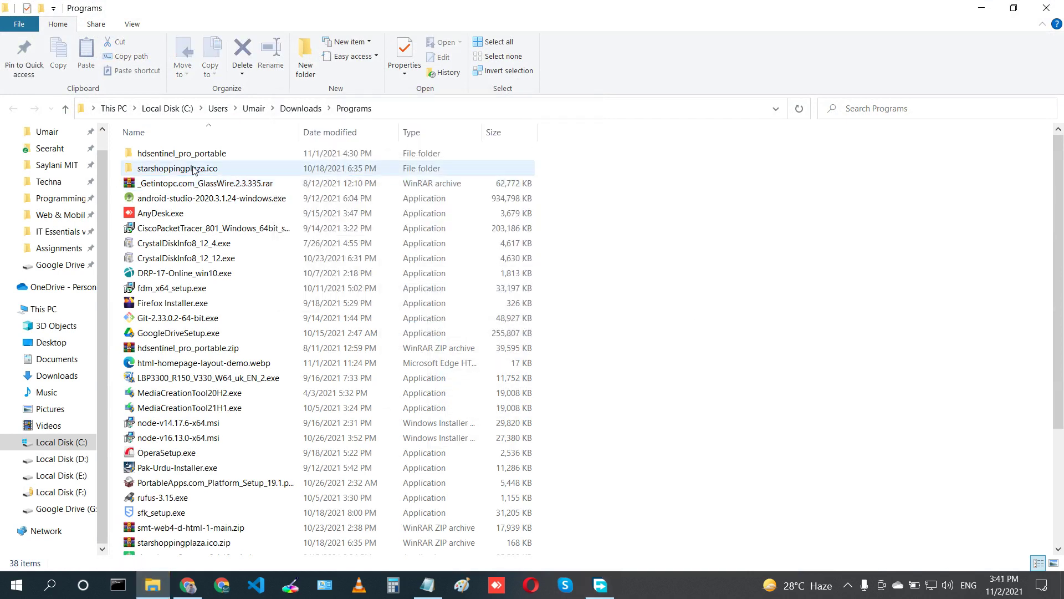
pyautogui.click(203, 184)
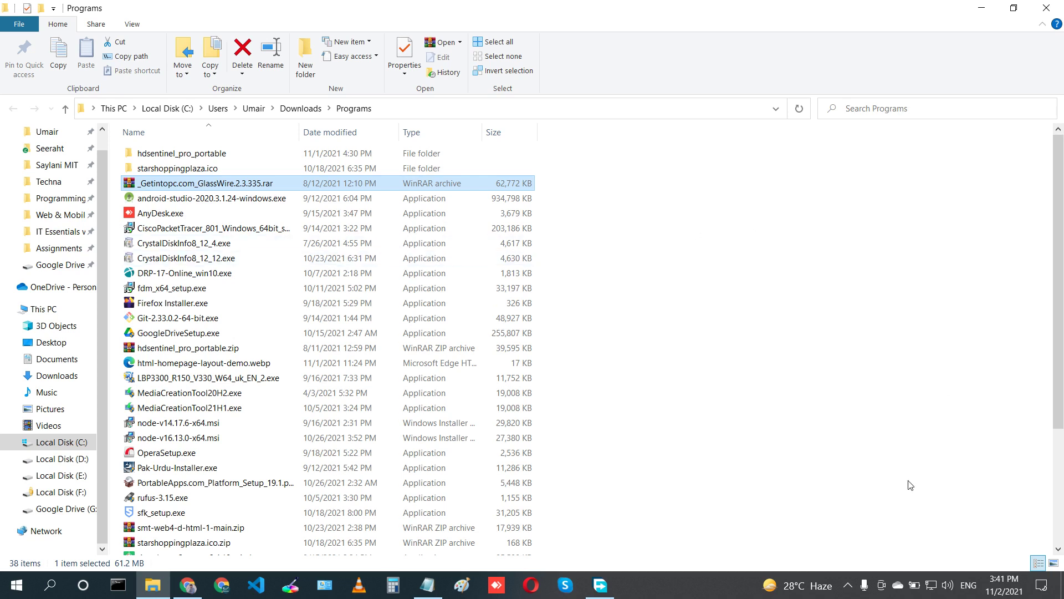
# Open Windows Security from the tray and go to Virus & threat protection.
pyautogui.click(852, 585)
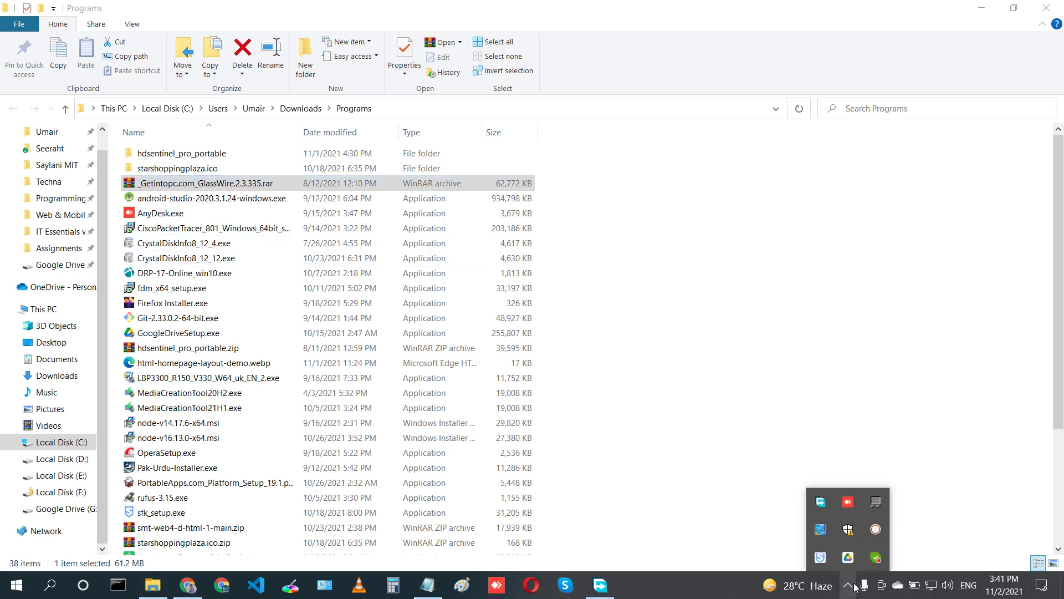
pyautogui.click(848, 529)
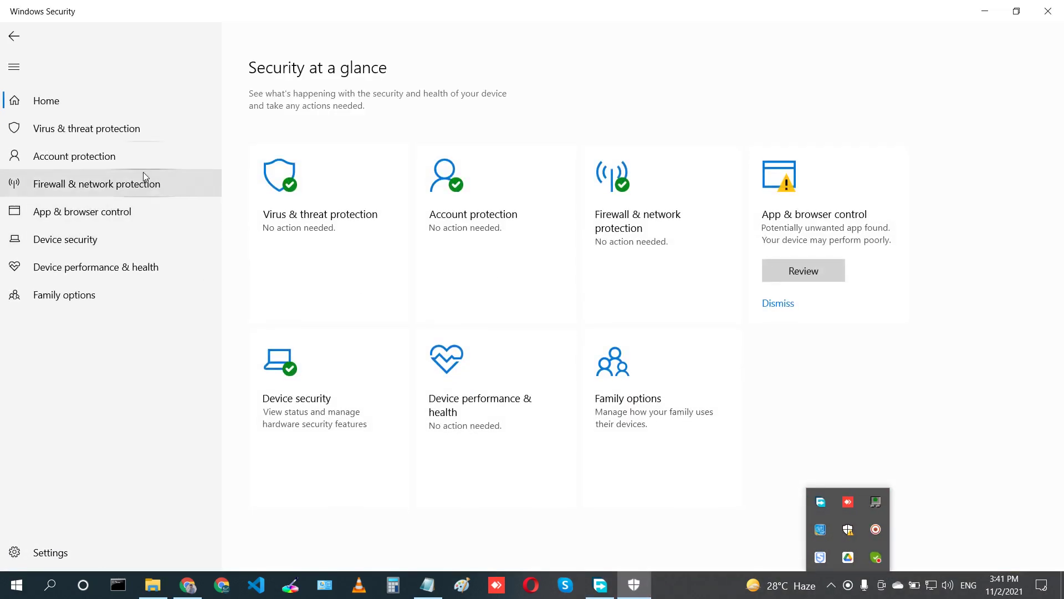
pyautogui.click(127, 132)
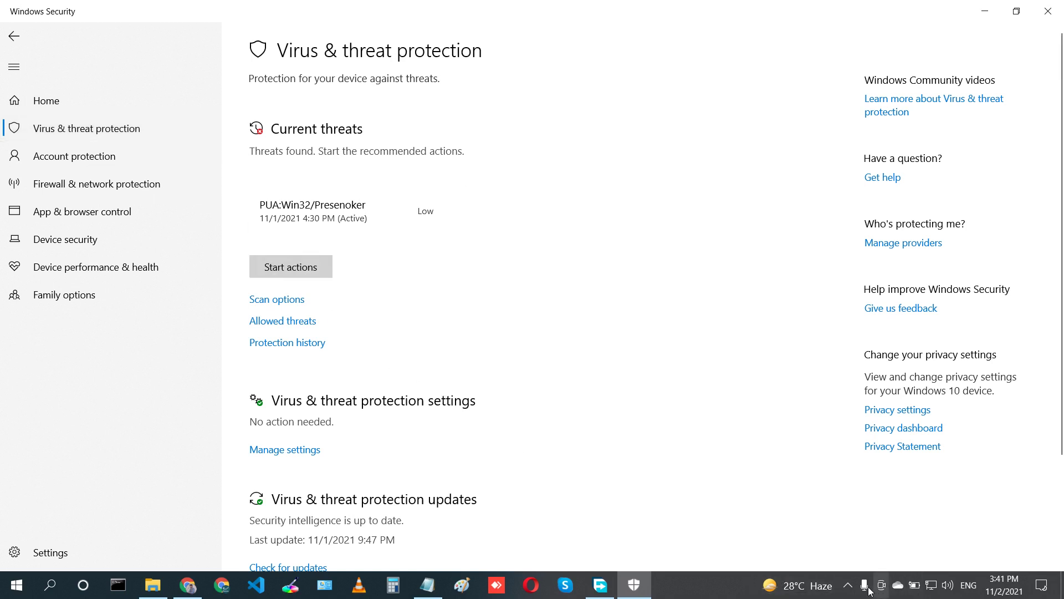
# Work through the menus of another hidden notification-area icon.
pyautogui.click(849, 586)
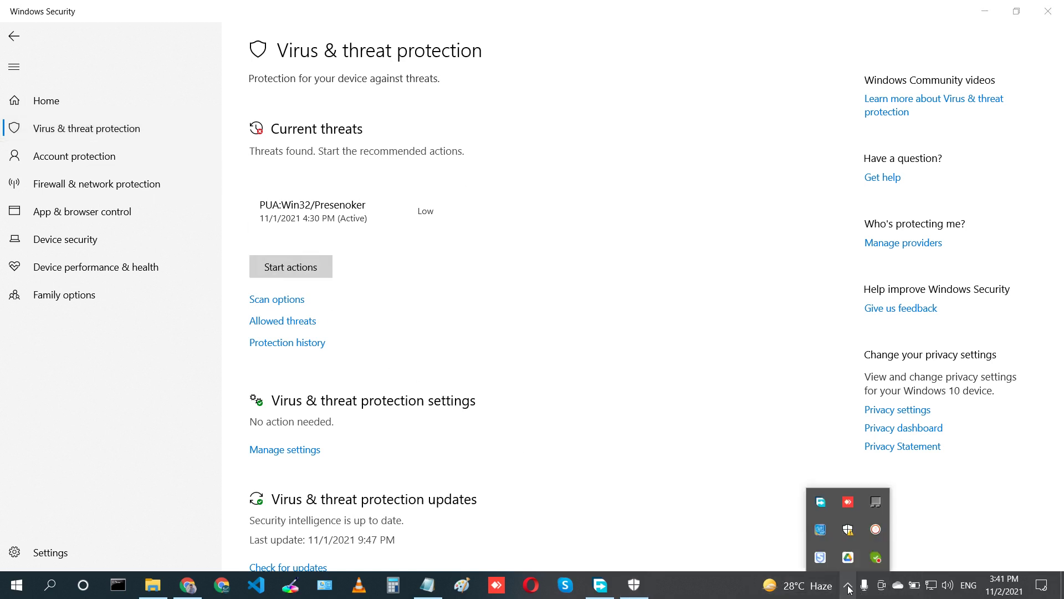
pyautogui.click(876, 530)
pyautogui.click(873, 459)
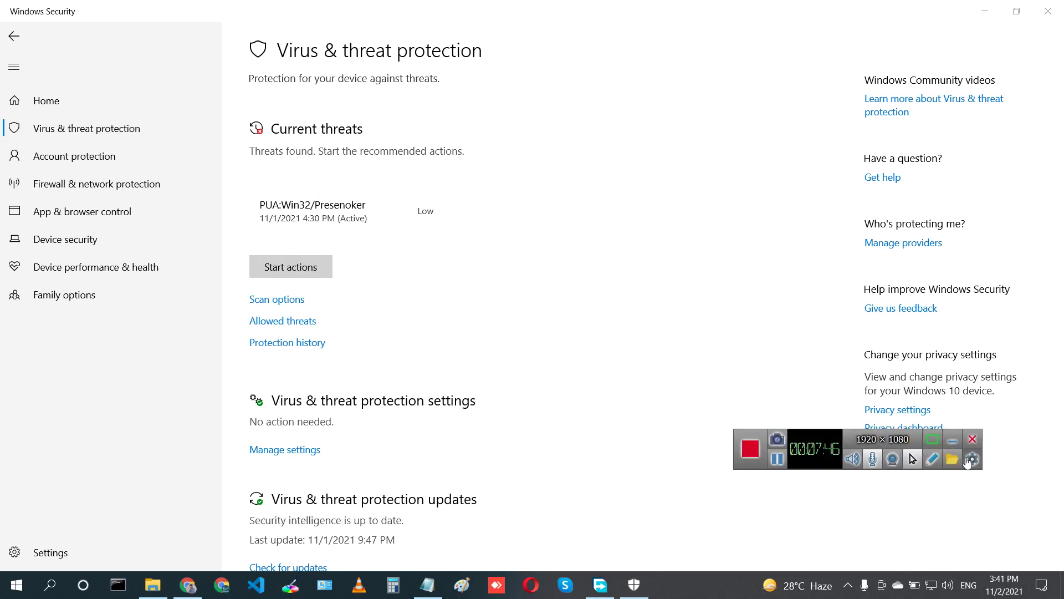
pyautogui.click(972, 459)
pyautogui.click(942, 336)
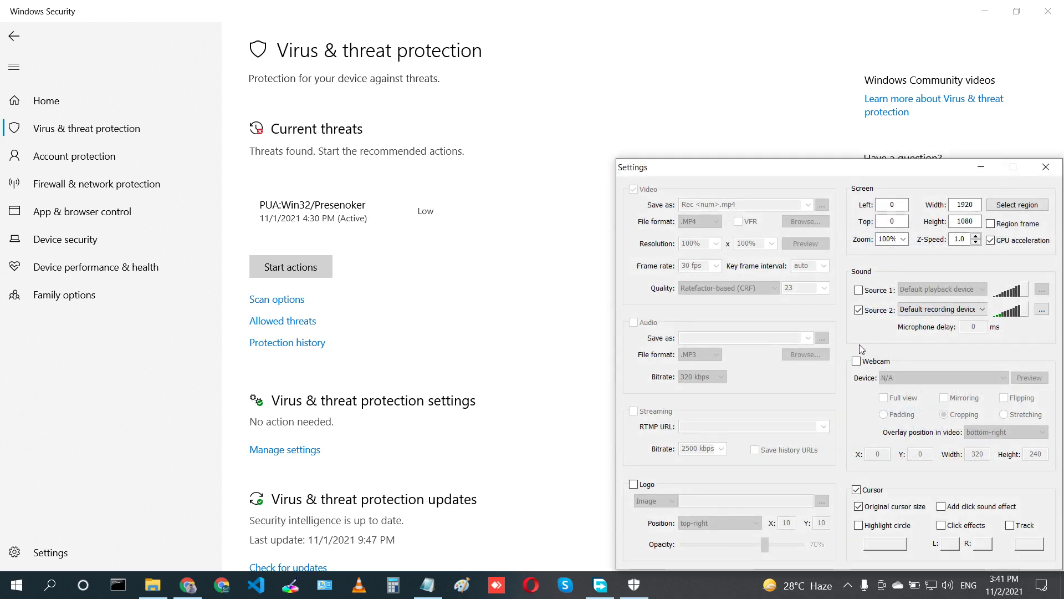
pyautogui.click(1045, 167)
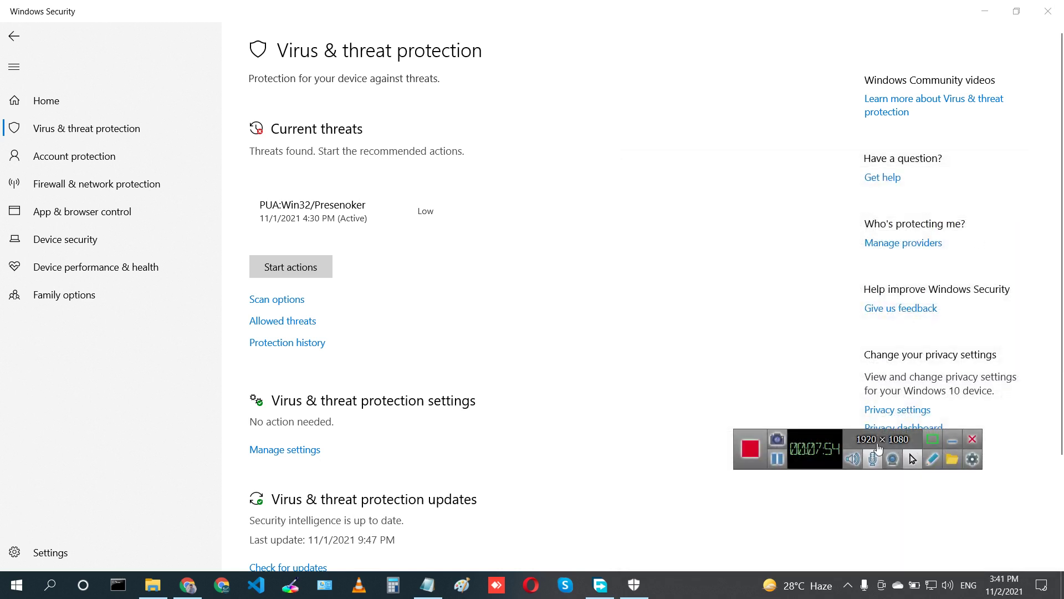
pyautogui.click(952, 440)
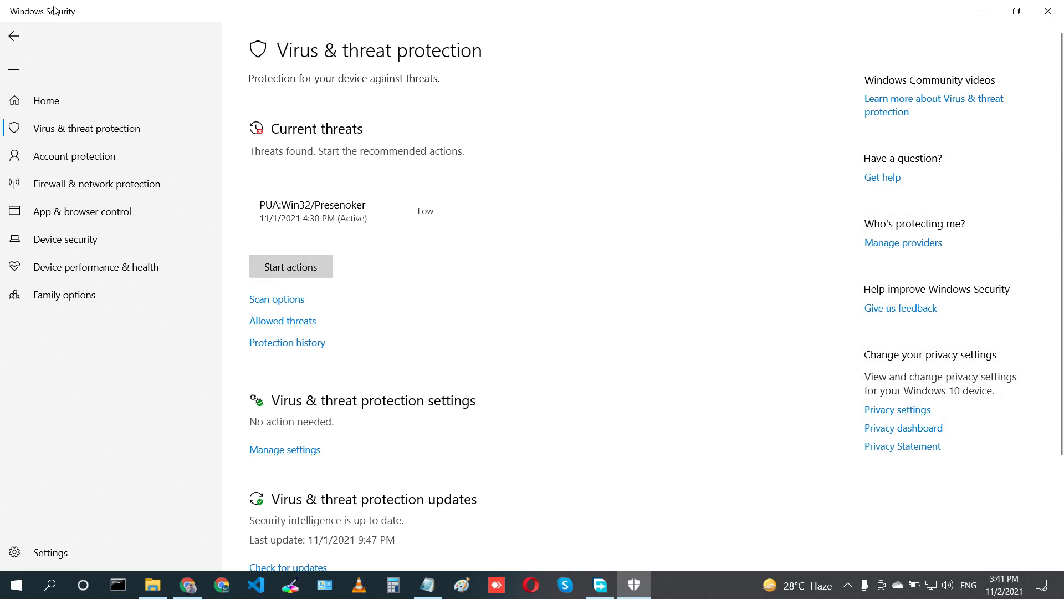
# Bring Windows Security back and reopen Virus & threat protection via the overview page.
pyautogui.click(846, 588)
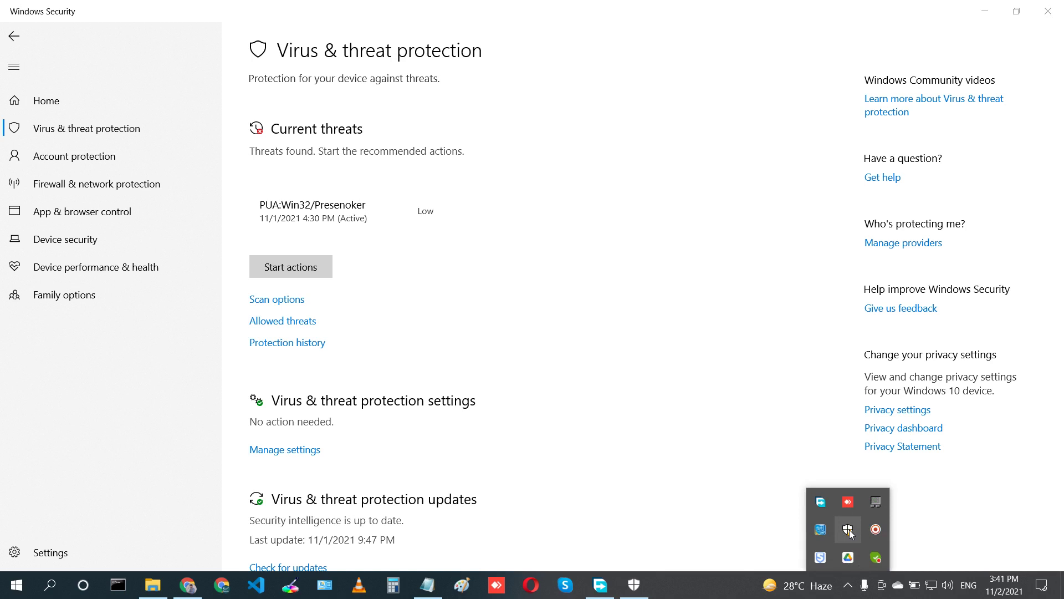
pyautogui.click(848, 529)
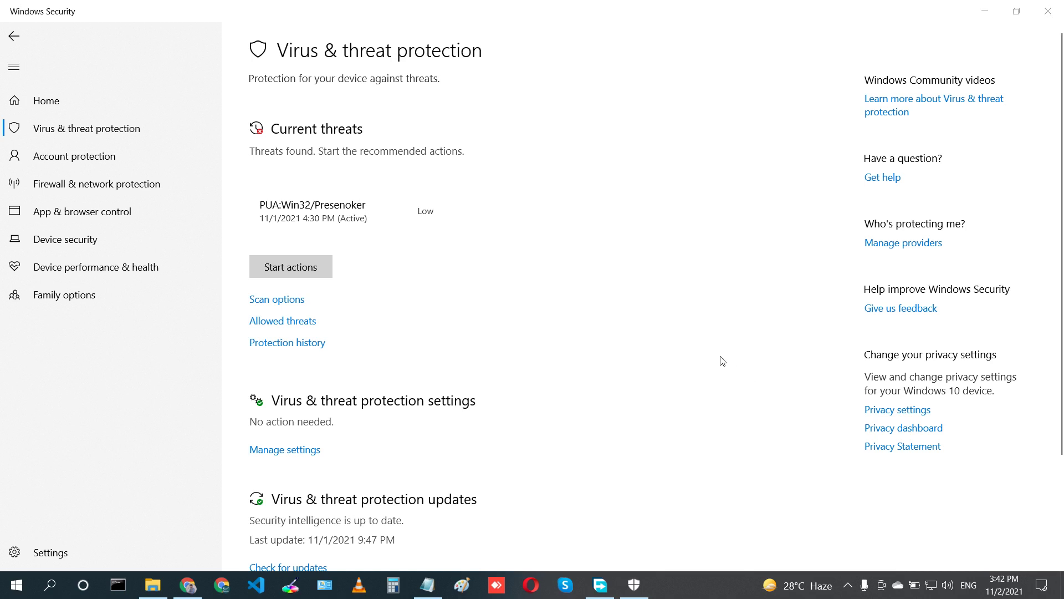
pyautogui.click(94, 99)
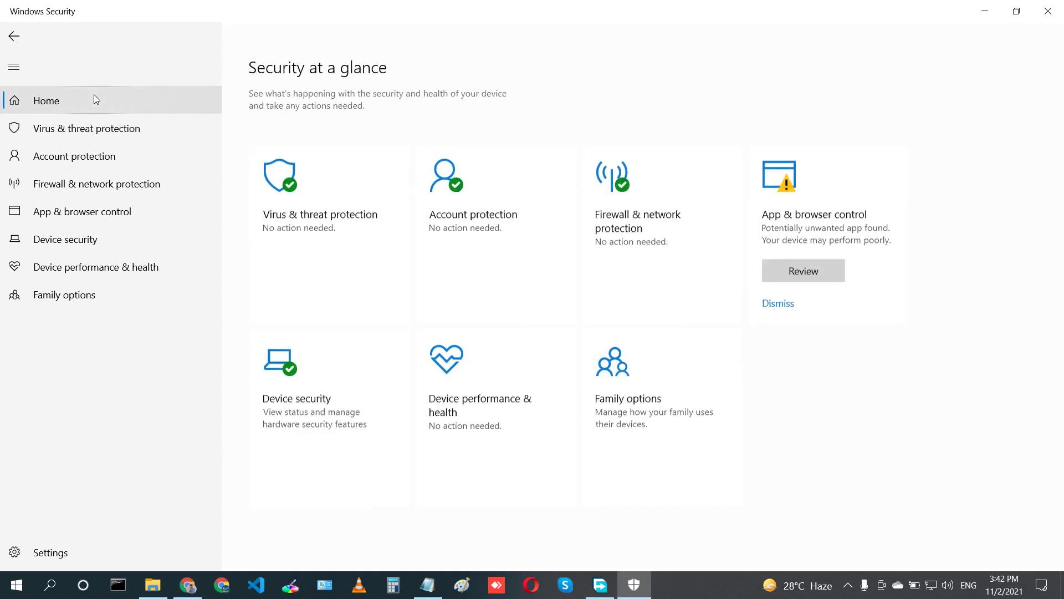
pyautogui.click(60, 134)
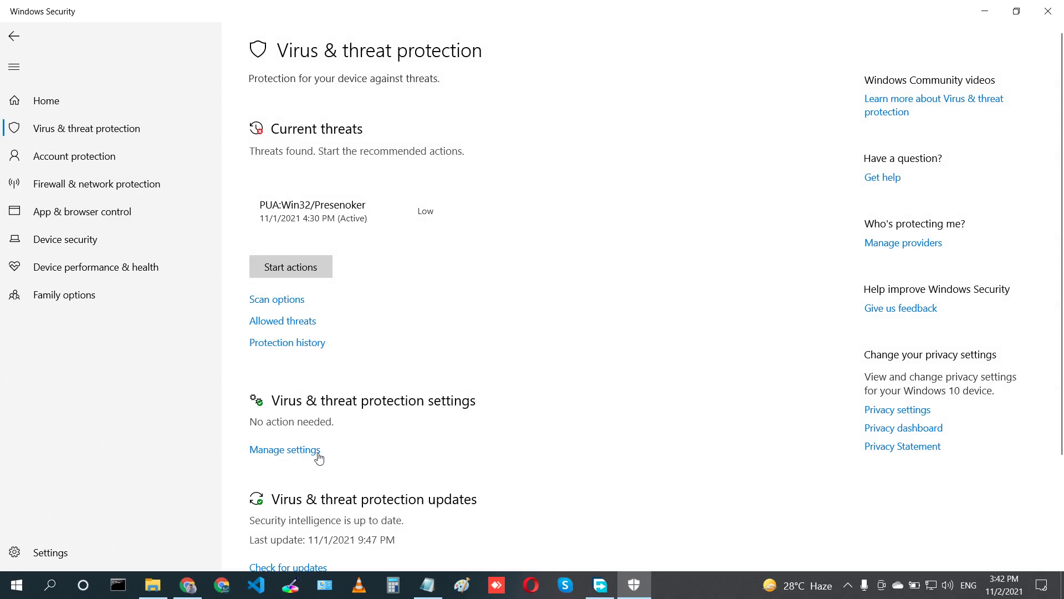
# In Manage settings, switch off Real-time, Cloud-delivered, Automatic sample submission and Tamper Protection, then minimize.
pyautogui.click(309, 458)
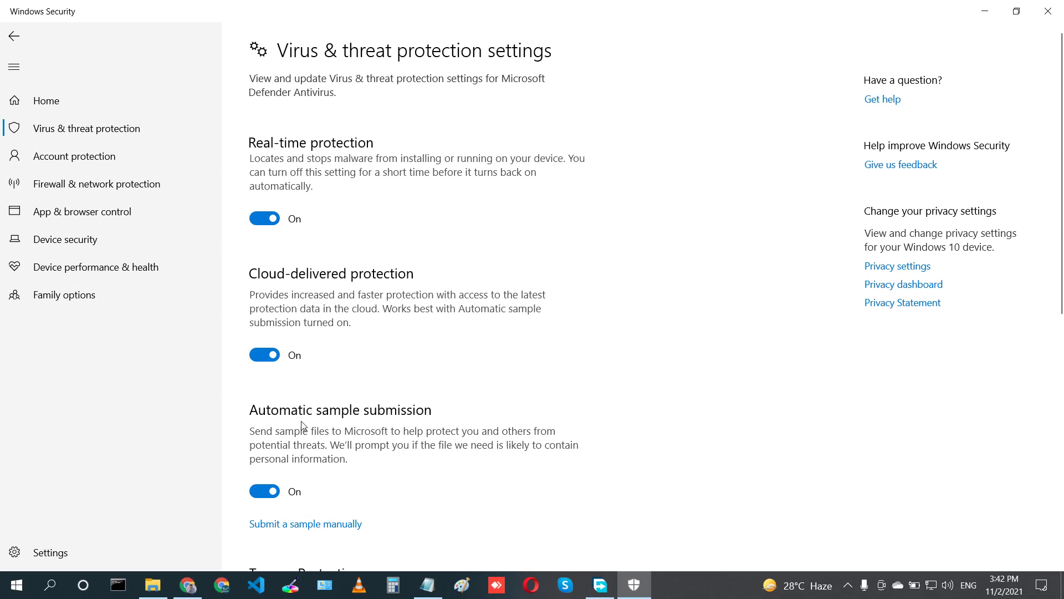
pyautogui.scroll(-5, 301, 421)
pyautogui.scroll(5, 301, 421)
pyautogui.click(269, 221)
pyautogui.click(259, 361)
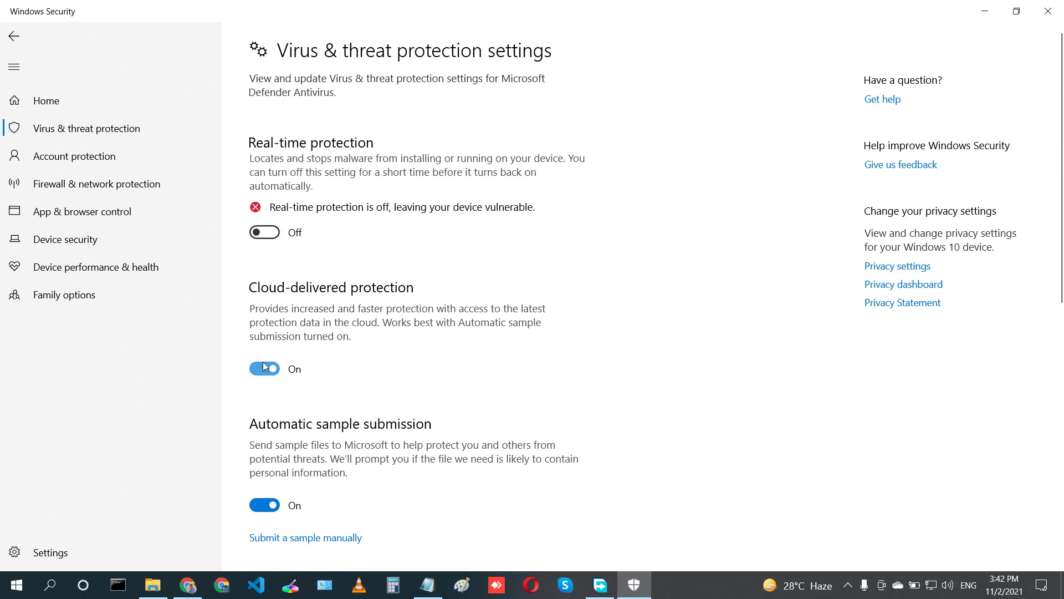
pyautogui.click(272, 537)
pyautogui.scroll(-7, 271, 548)
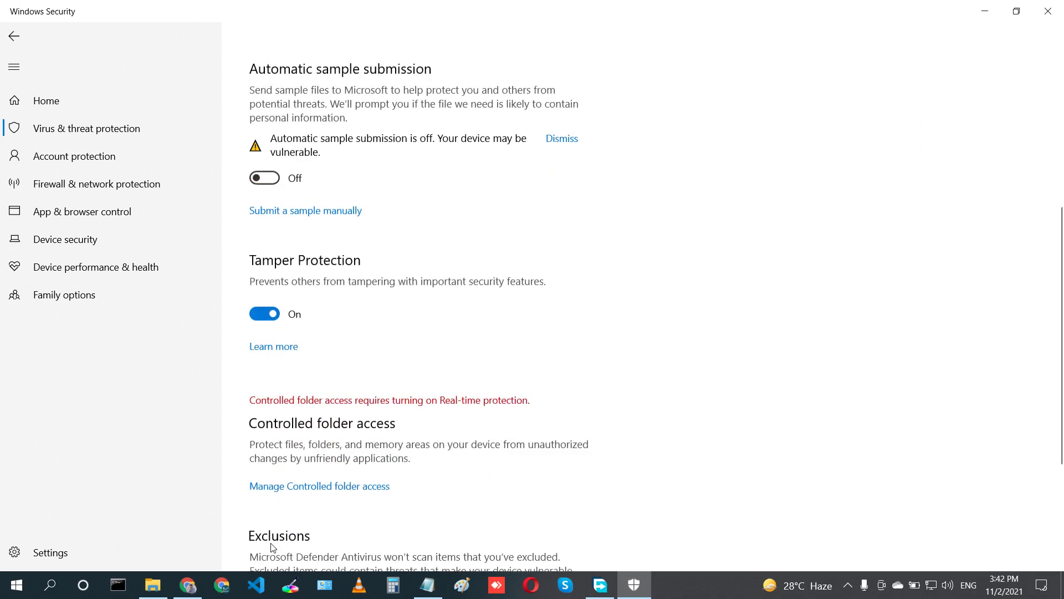
pyautogui.click(272, 302)
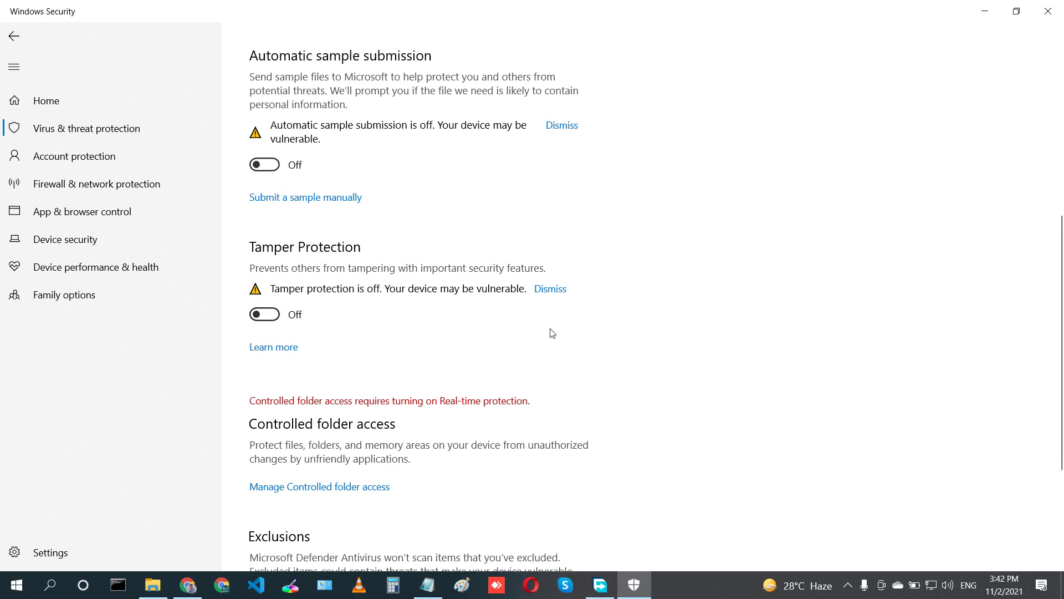
pyautogui.scroll(7, 552, 332)
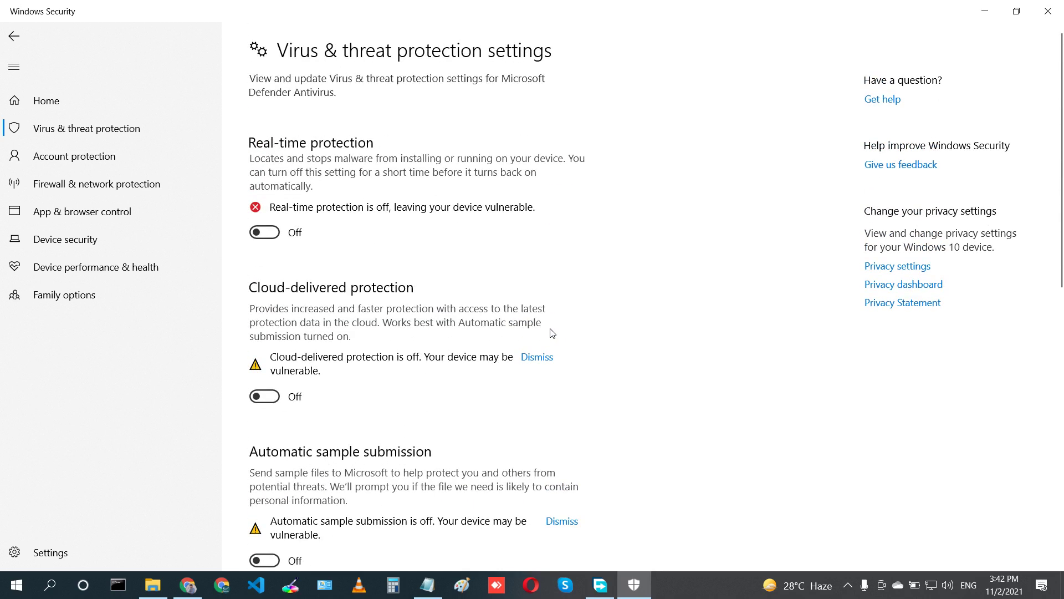
pyautogui.click(985, 10)
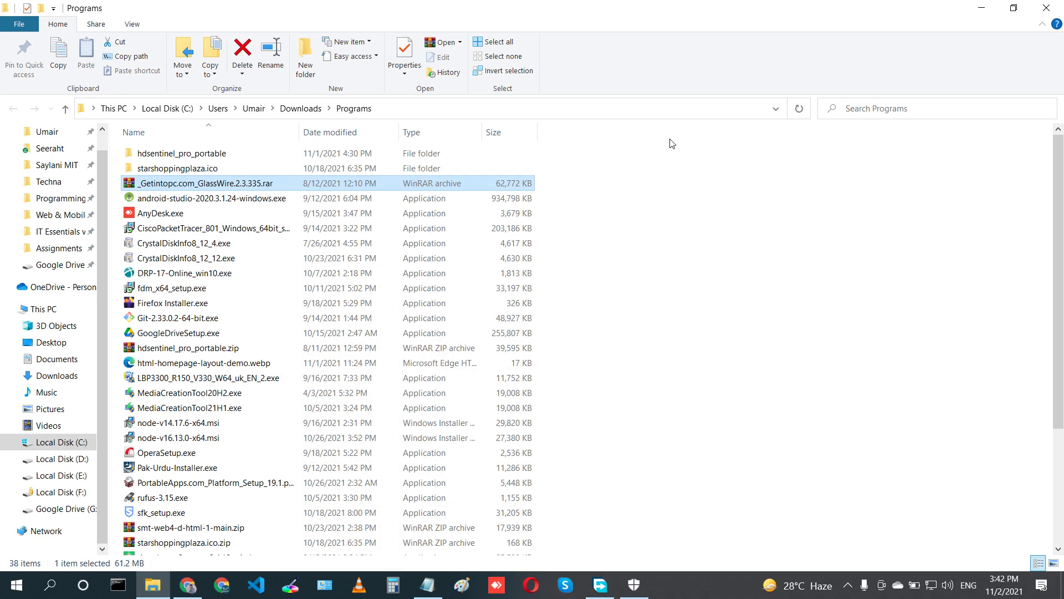
# Extract the GlassWire .rar to _Getintopc.com_GlassWire.2.3.335, entering the archive password.
pyautogui.rightClick(162, 189)
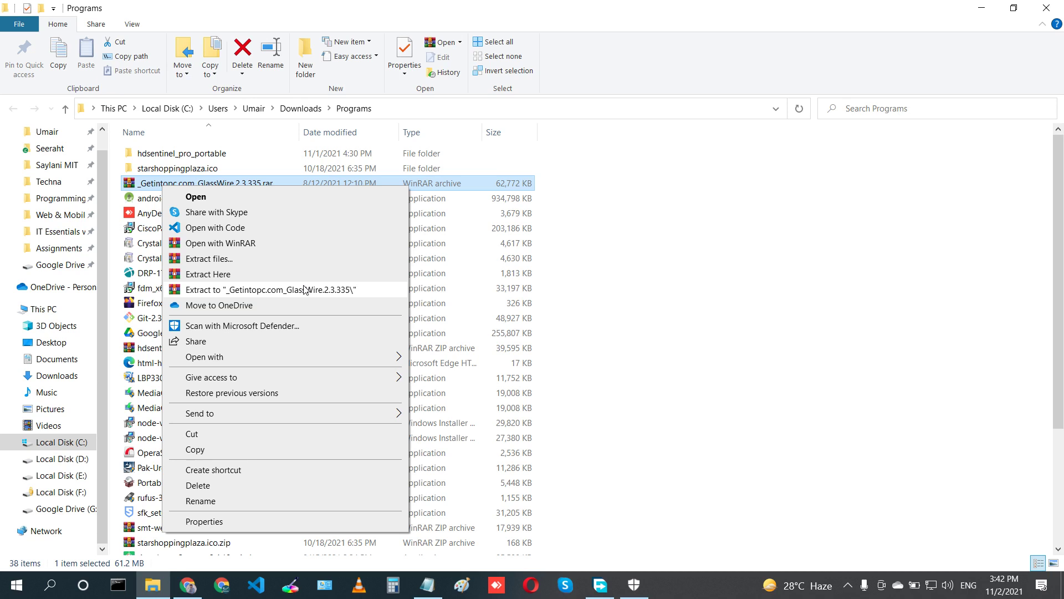
pyautogui.click(259, 291)
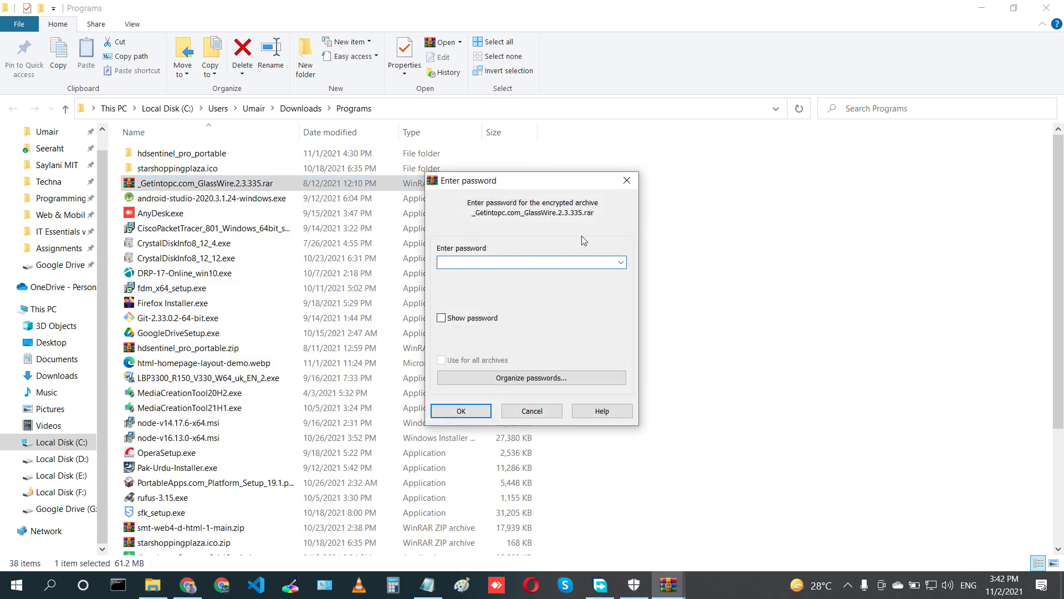
pyautogui.write('123')
pyautogui.press('Return')
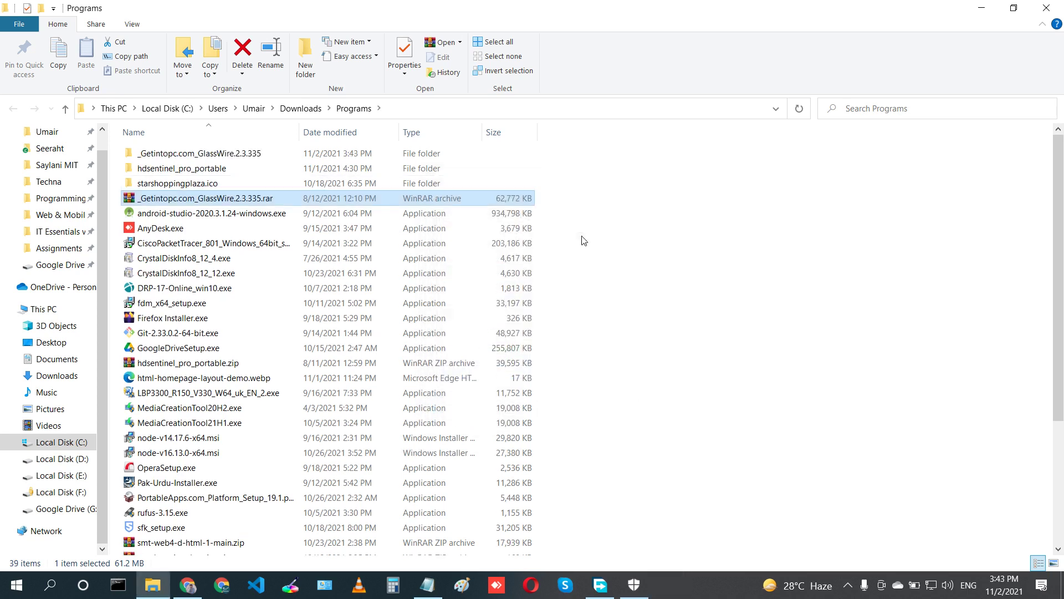
# Open the extracted folder and go into GlassWire.2.3.335.
pyautogui.click(223, 157)
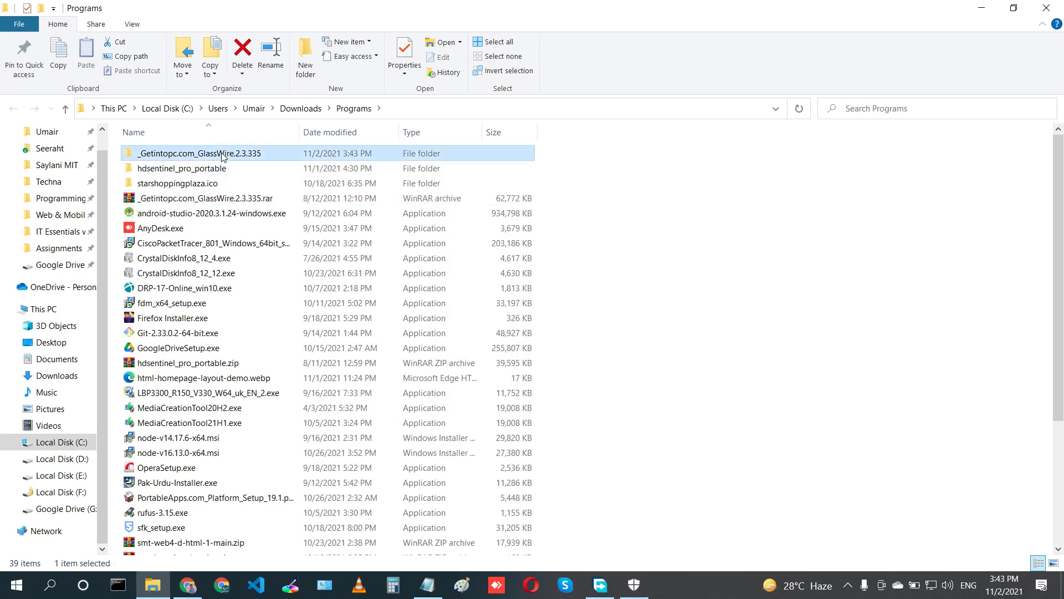
pyautogui.doubleClick(222, 157)
pyautogui.moveTo(212, 186); pyautogui.dragTo(186, 156)
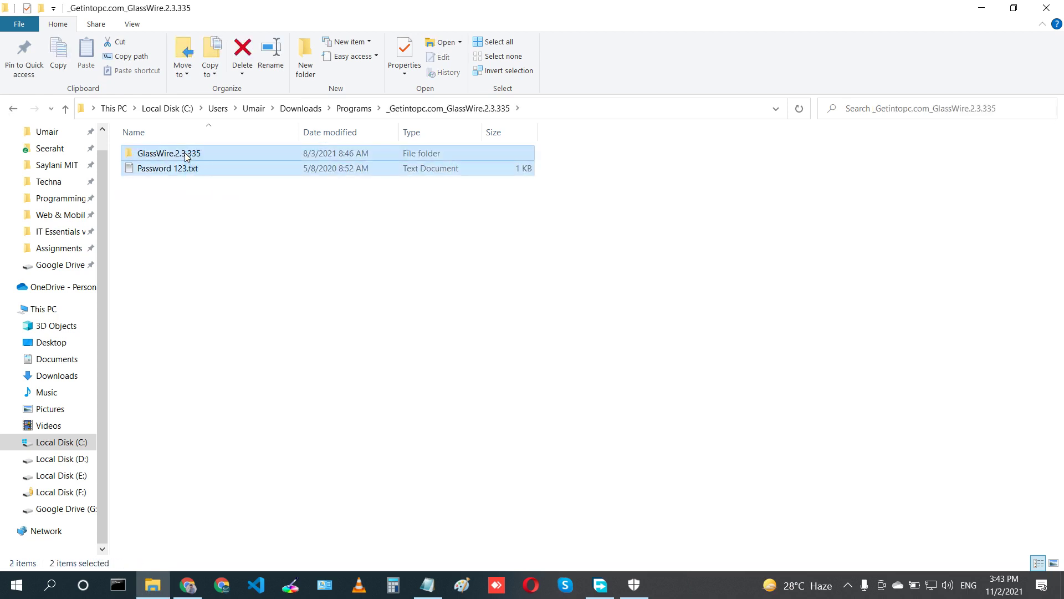
pyautogui.click(186, 157)
pyautogui.doubleClick(186, 155)
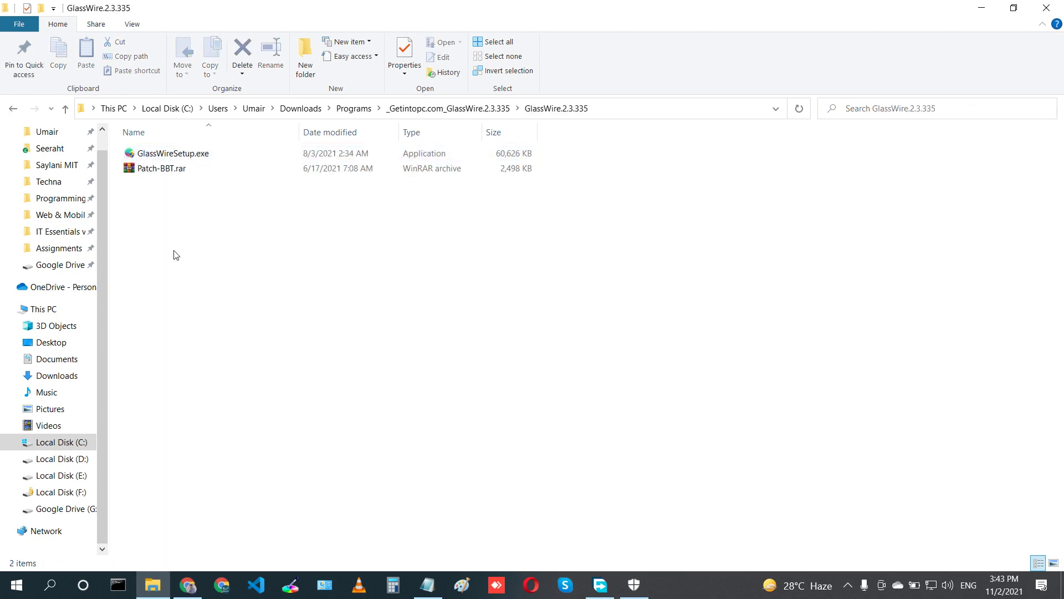
# Extract Patch-BBT.rar into a Patch-BBT folder and look inside at Patch-BBT.exe.
pyautogui.rightClick(159, 170)
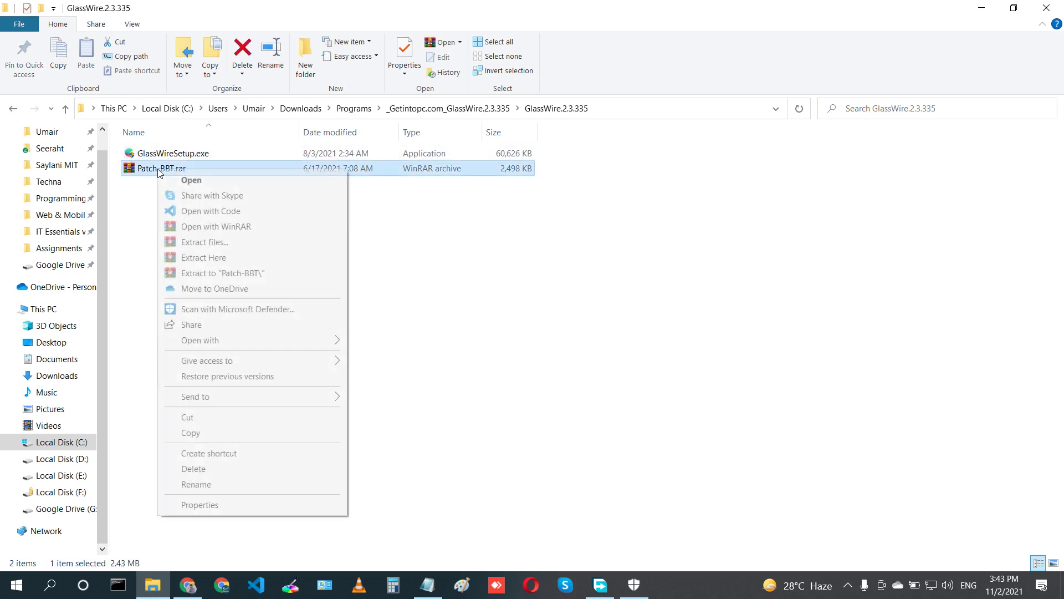
pyautogui.click(292, 277)
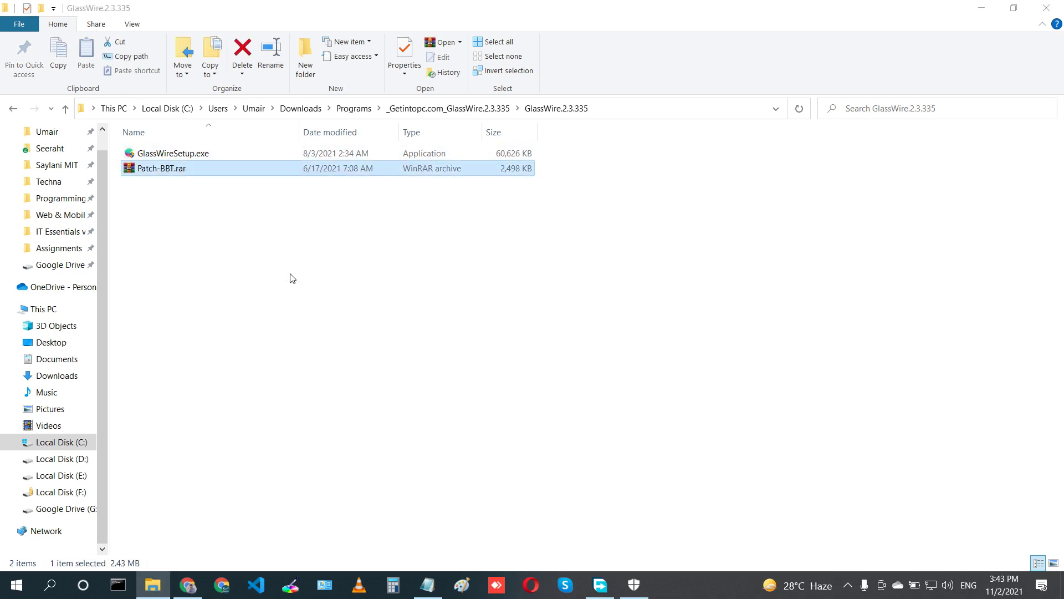
pyautogui.doubleClick(161, 153)
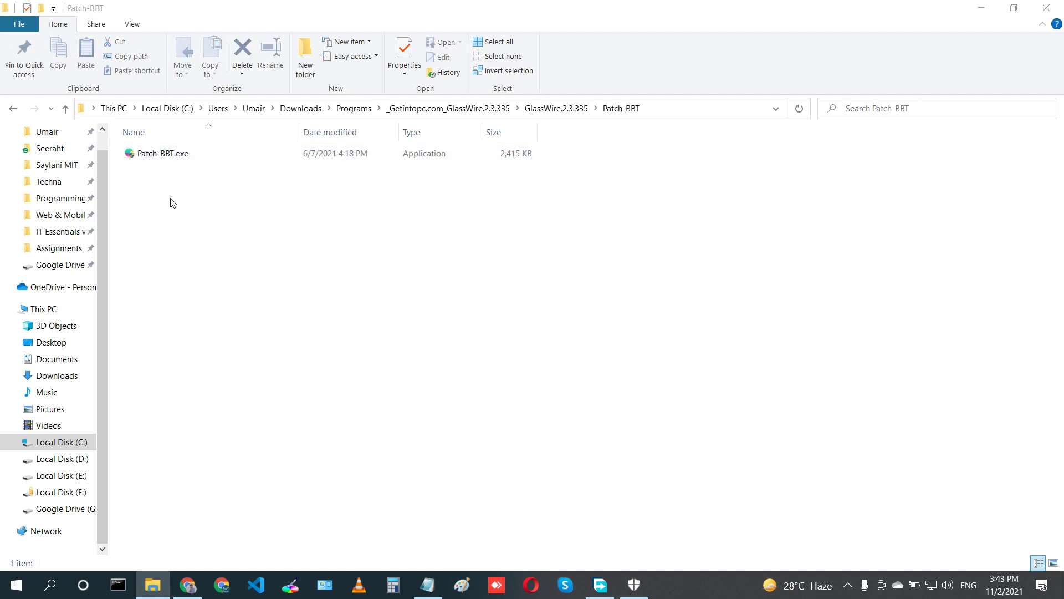
pyautogui.click(162, 153)
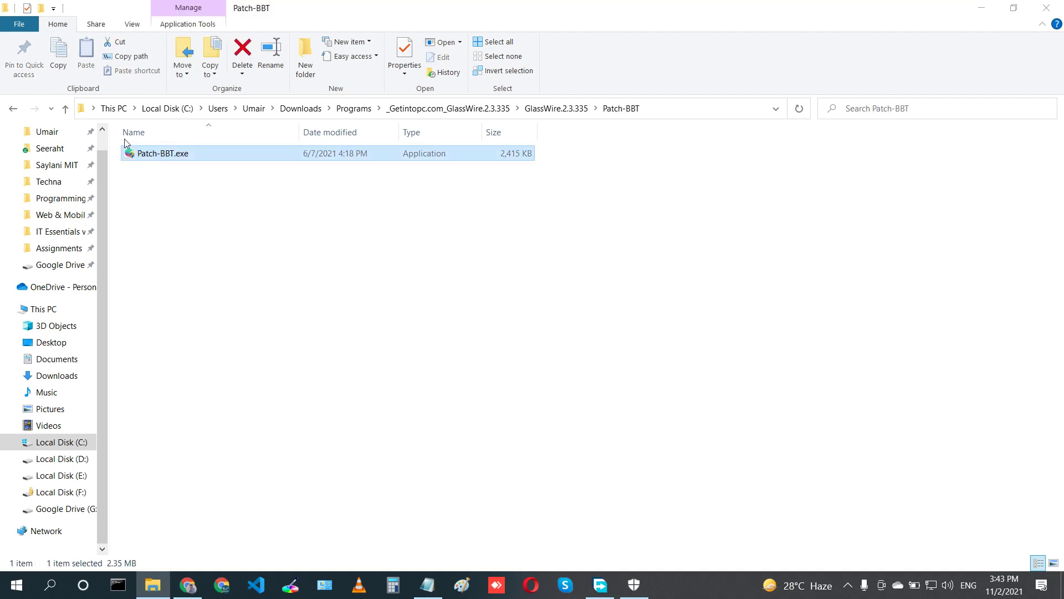
pyautogui.click(182, 197)
# Go up to _Getintopc.com_GlassWire.2.3.335 and view then close the password note.
pyautogui.click(72, 110)
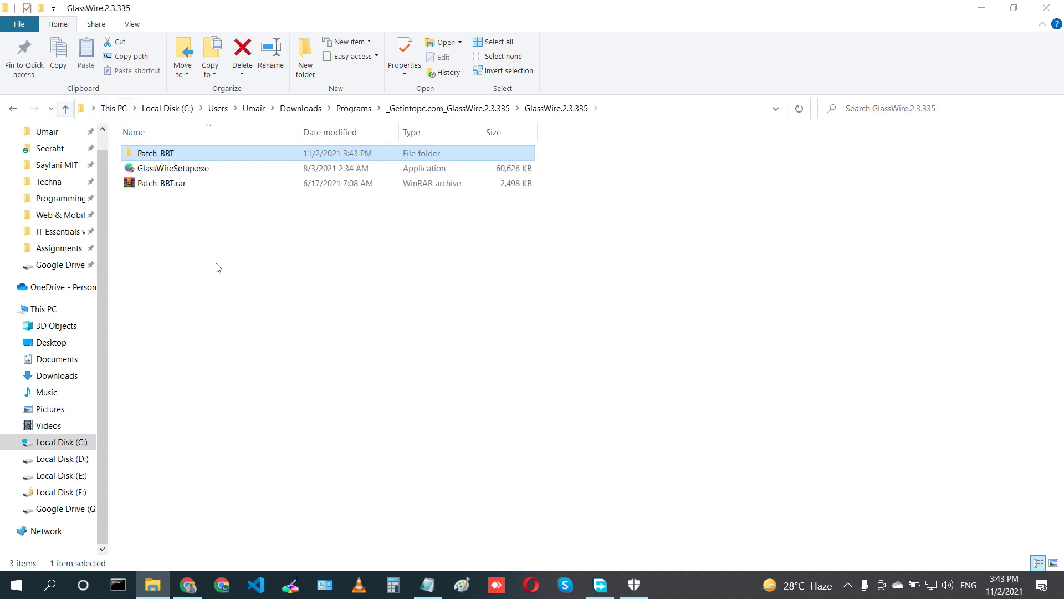
pyautogui.click(69, 113)
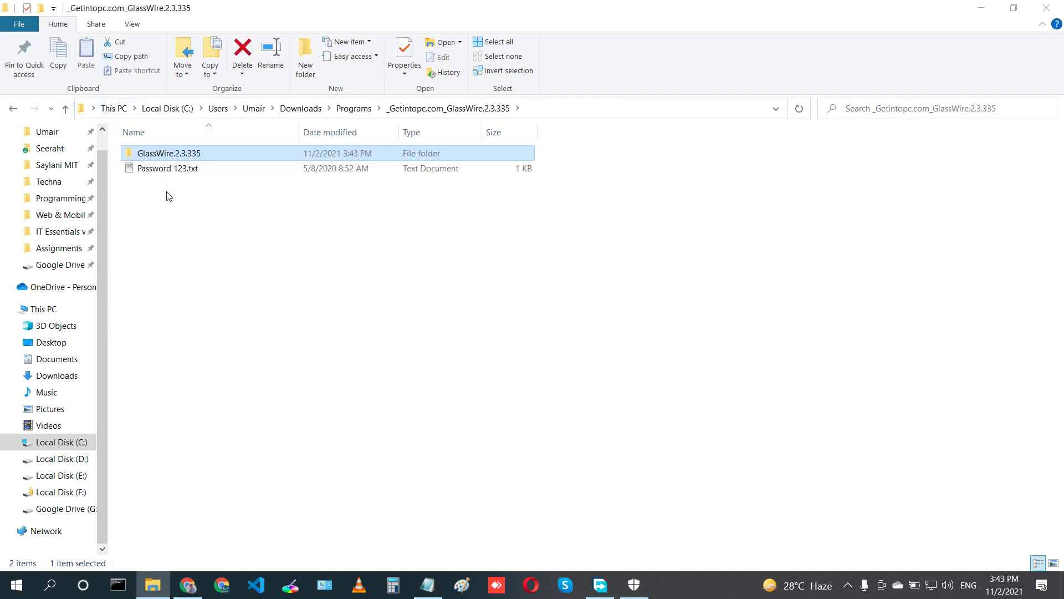
pyautogui.doubleClick(183, 169)
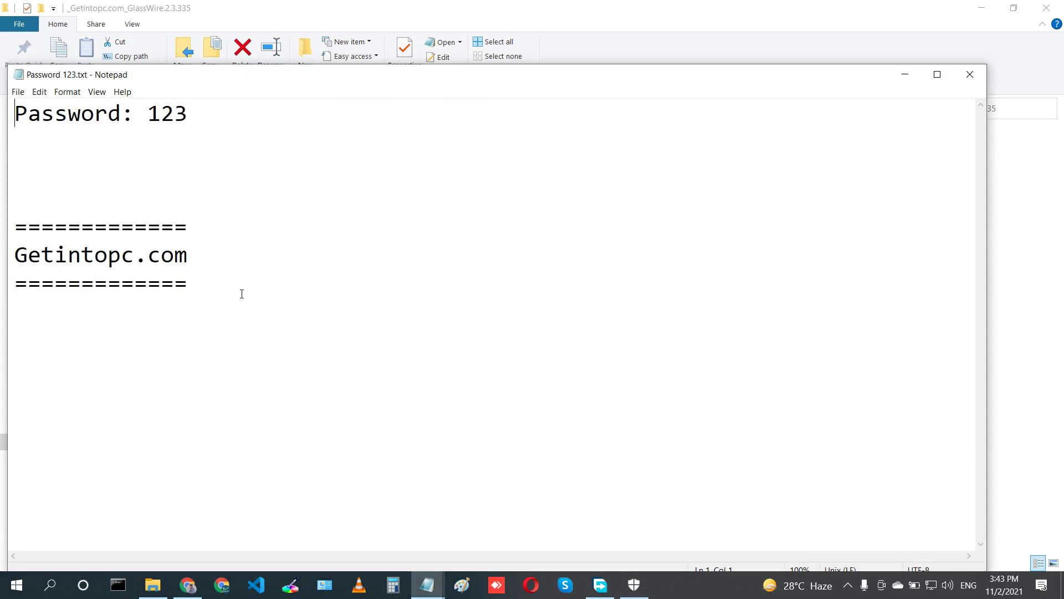
pyautogui.click(970, 74)
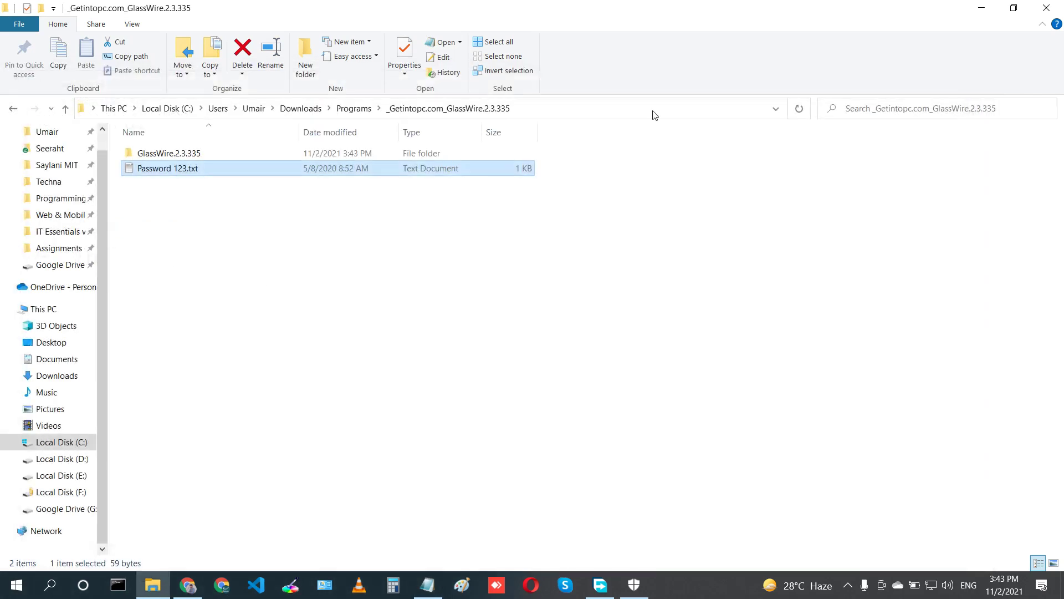
# Reopen GlassWire.2.3.335 and open the extracted Patch-BBT folder again.
pyautogui.doubleClick(186, 153)
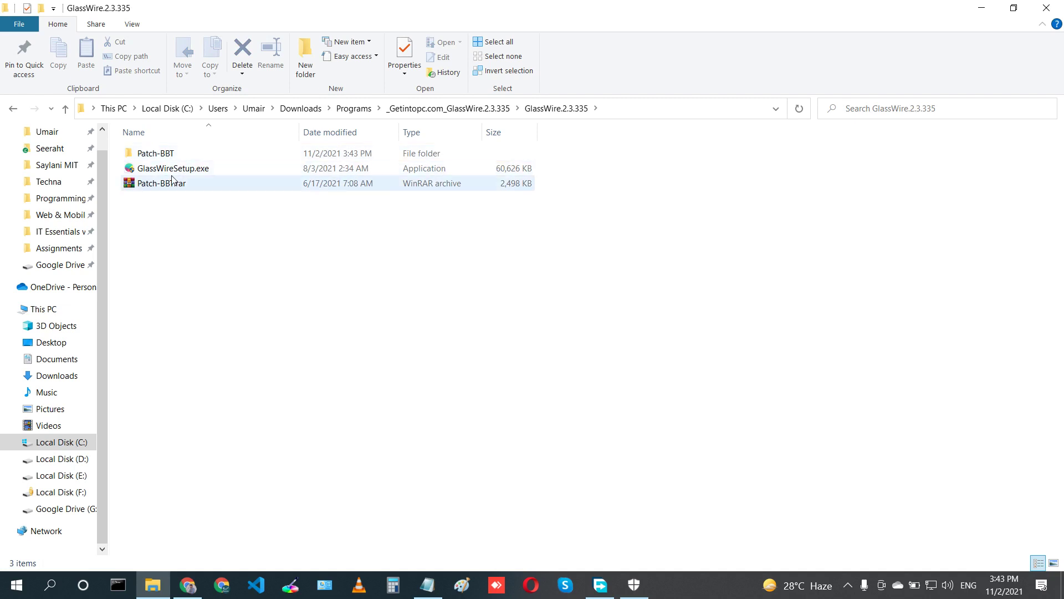
pyautogui.click(171, 181)
pyautogui.click(171, 169)
pyautogui.click(168, 157)
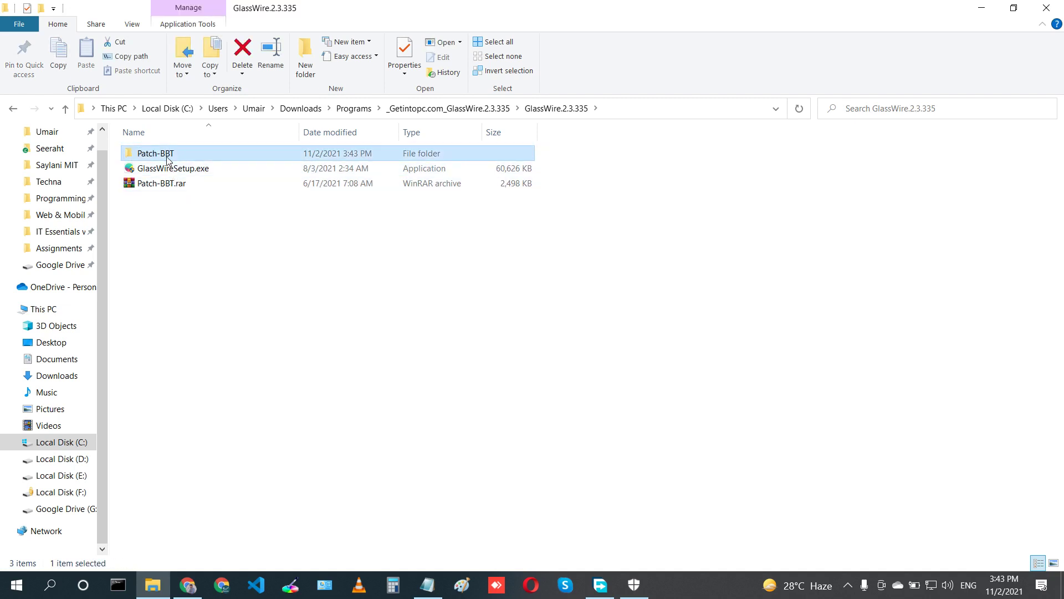
pyautogui.doubleClick(167, 157)
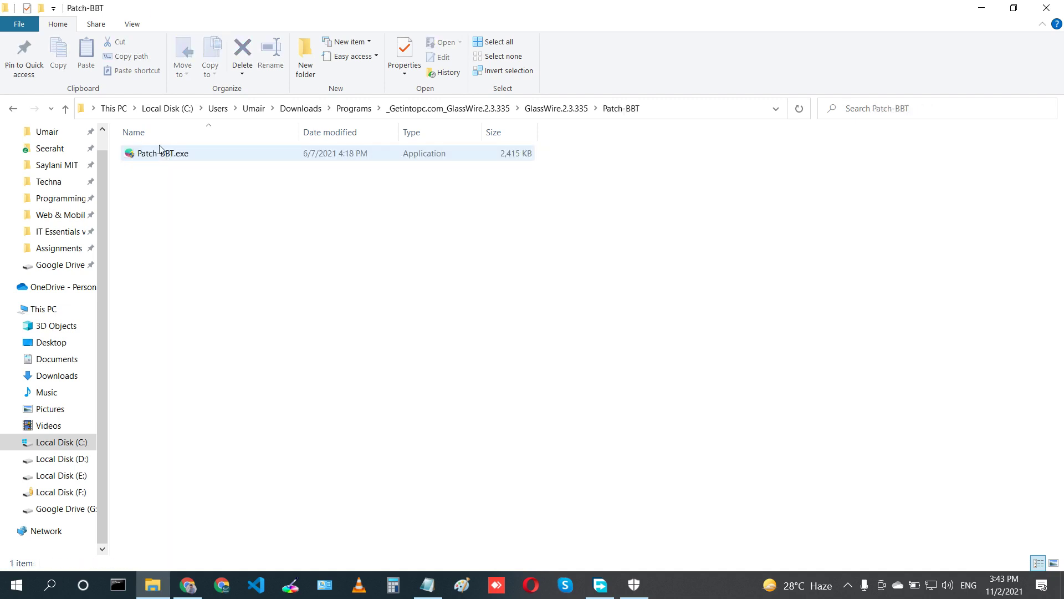
# Navigate back up out of the GlassWire folders and switch to Local Disk (E:).
pyautogui.click(65, 109)
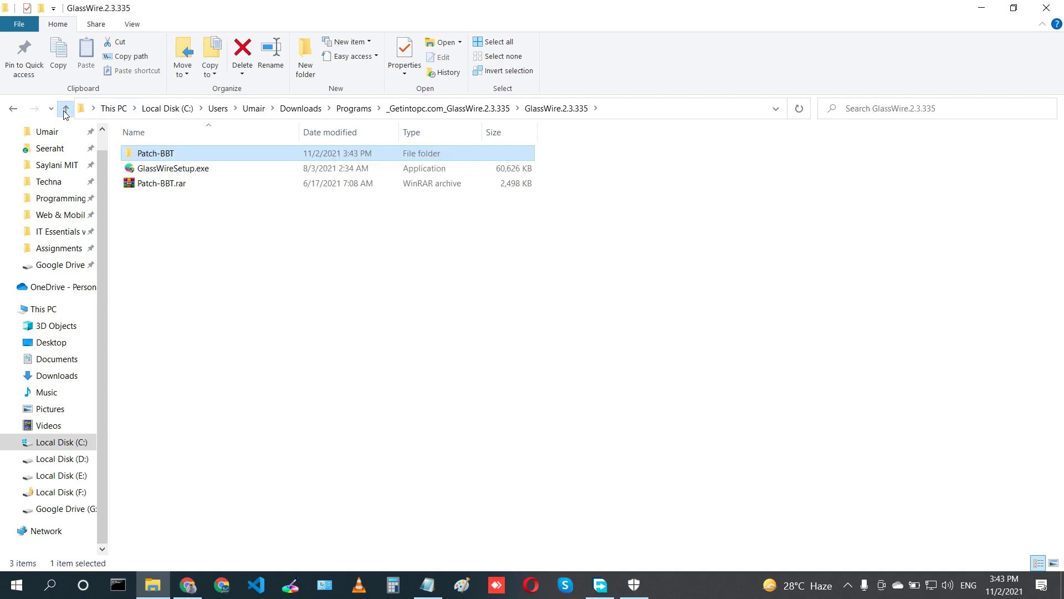
pyautogui.click(65, 110)
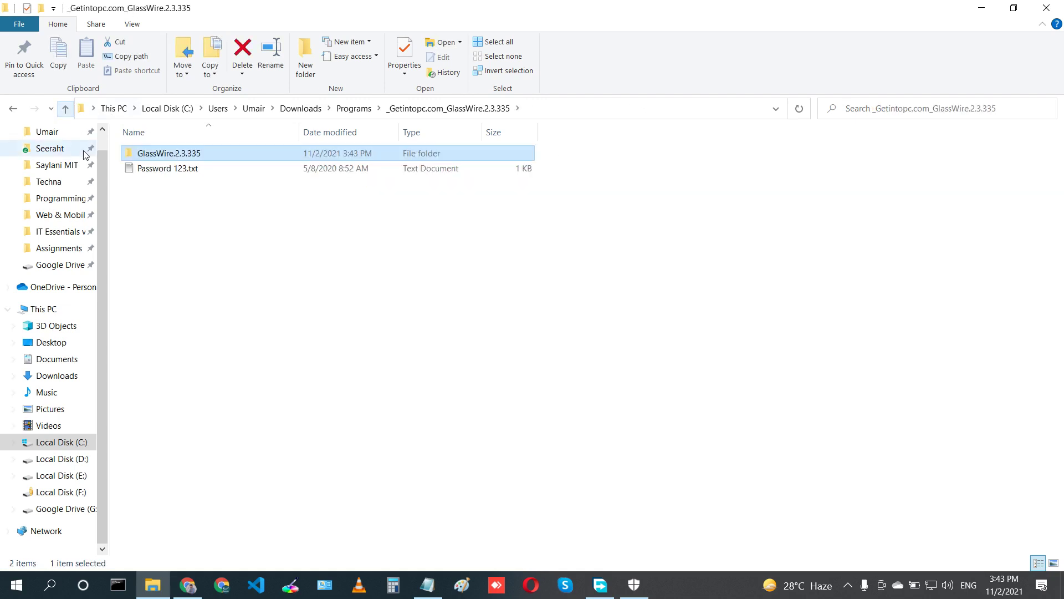
pyautogui.click(253, 280)
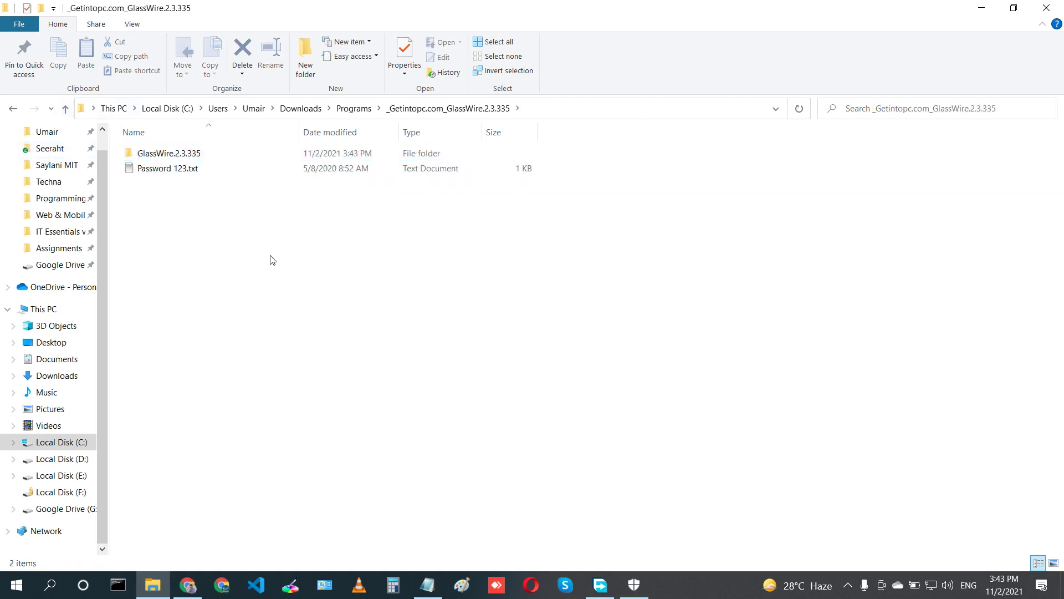
pyautogui.click(75, 476)
# Open the Software folder on E: and select GlassWire_Elite_2.2.241.rar, jumping there with 'gl'.
pyautogui.doubleClick(178, 198)
pyautogui.scroll(-10, 428, 409)
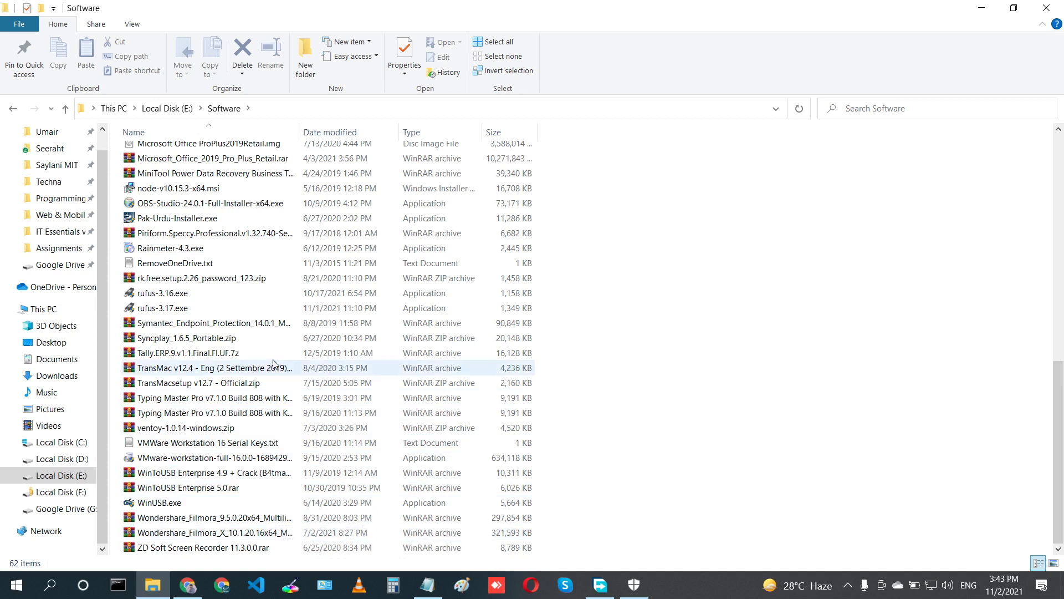
pyautogui.write('gl')
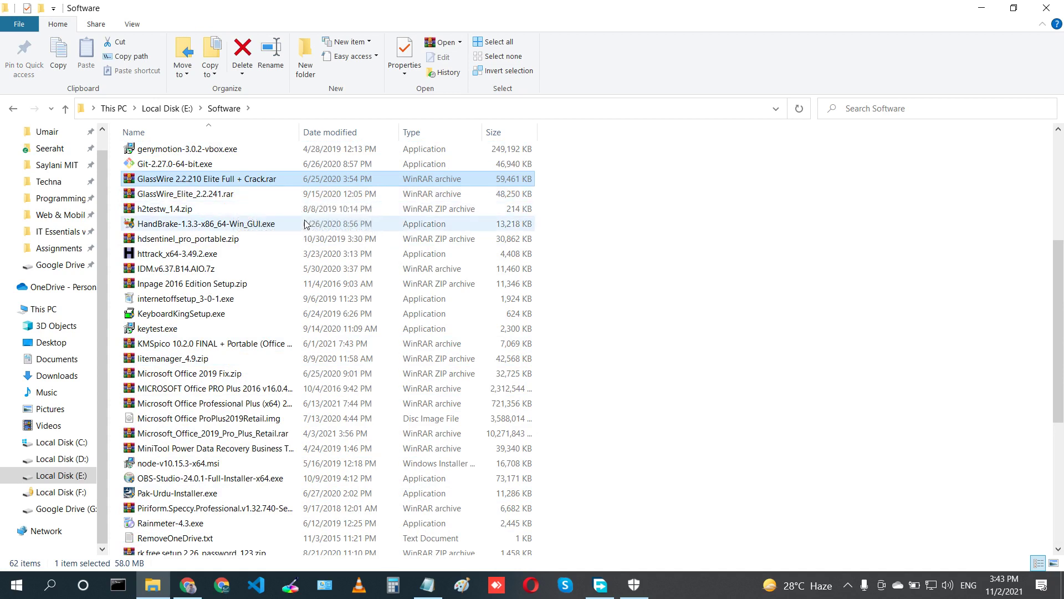
pyautogui.click(323, 197)
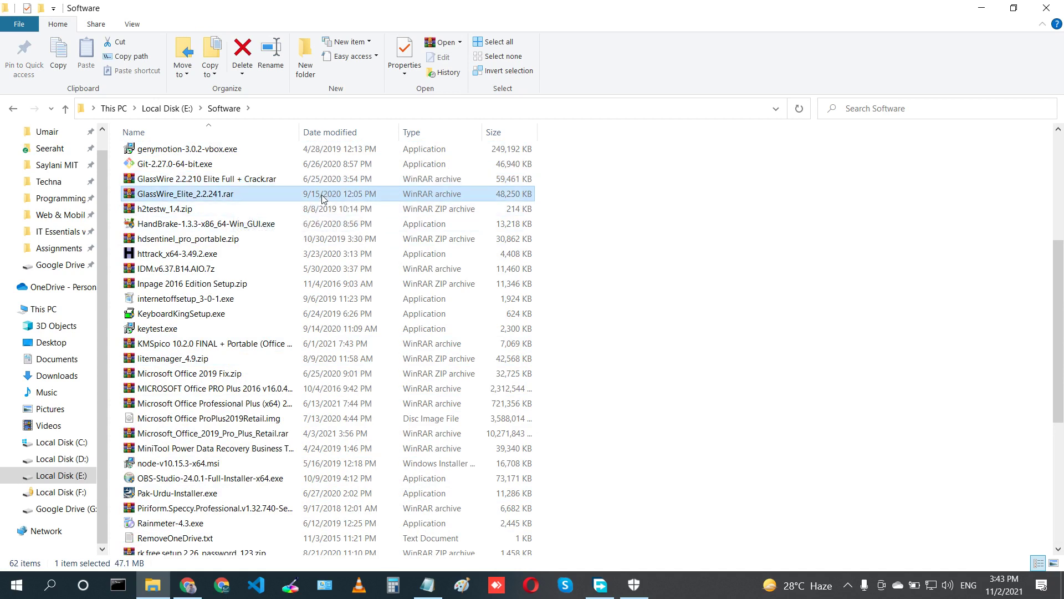
pyautogui.doubleClick(225, 196)
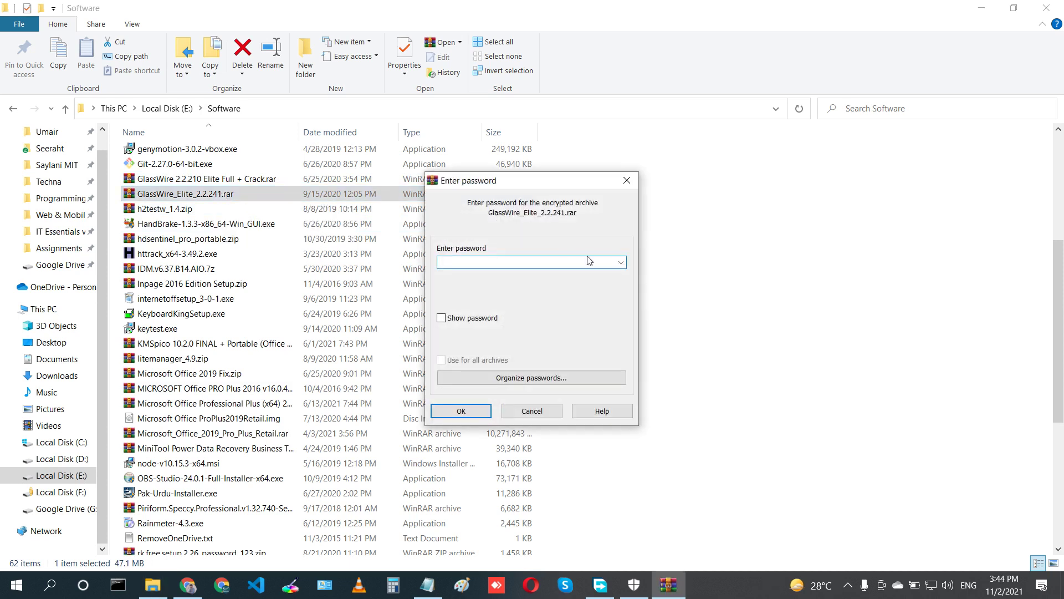
pyautogui.hotkey('ctrl', 'v')
pyautogui.press('Return')
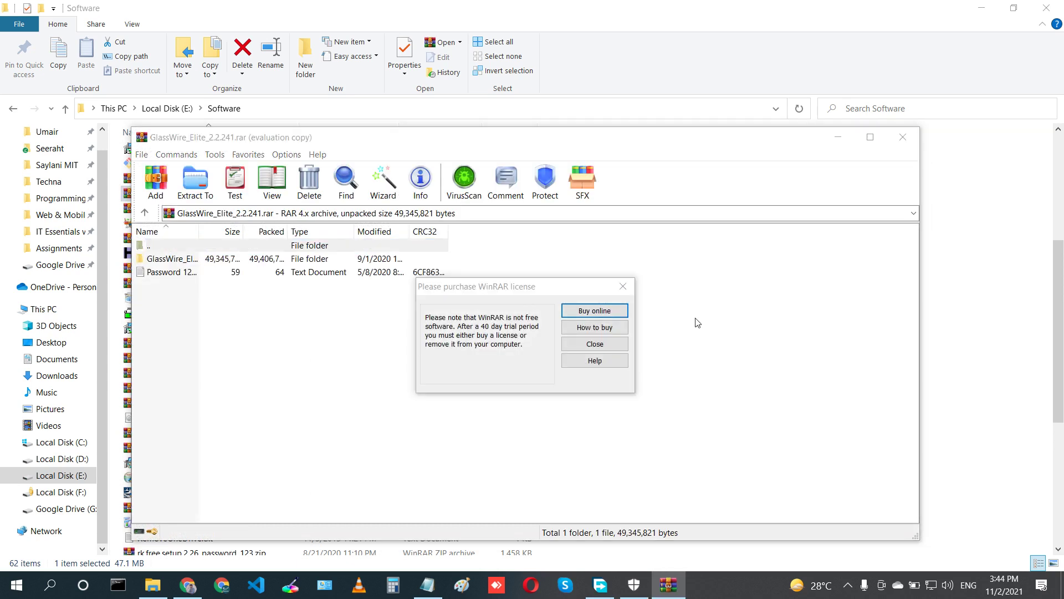
pyautogui.click(600, 345)
pyautogui.doubleClick(151, 261)
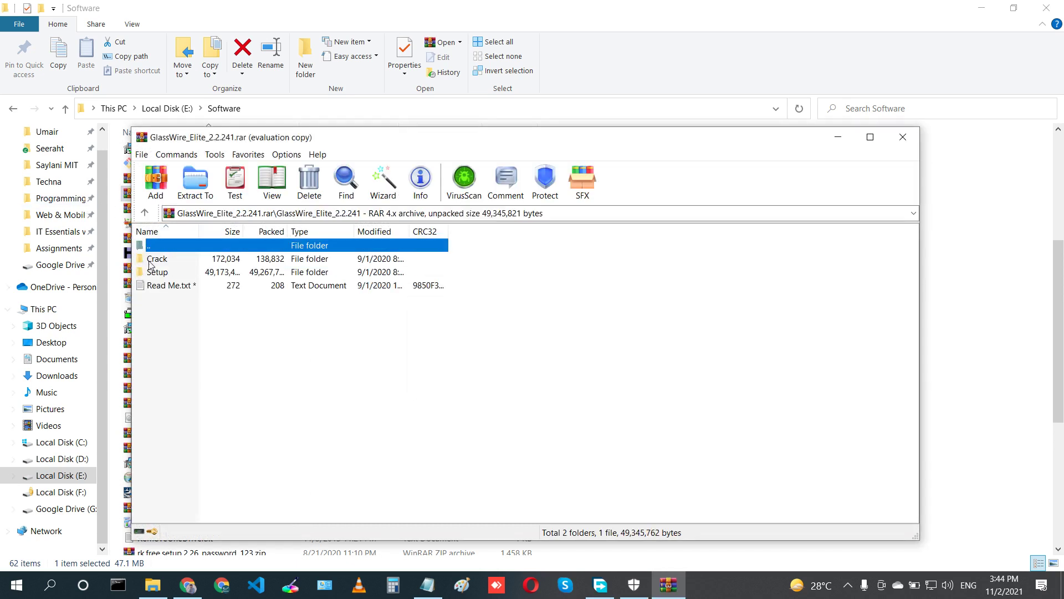
pyautogui.doubleClick(172, 285)
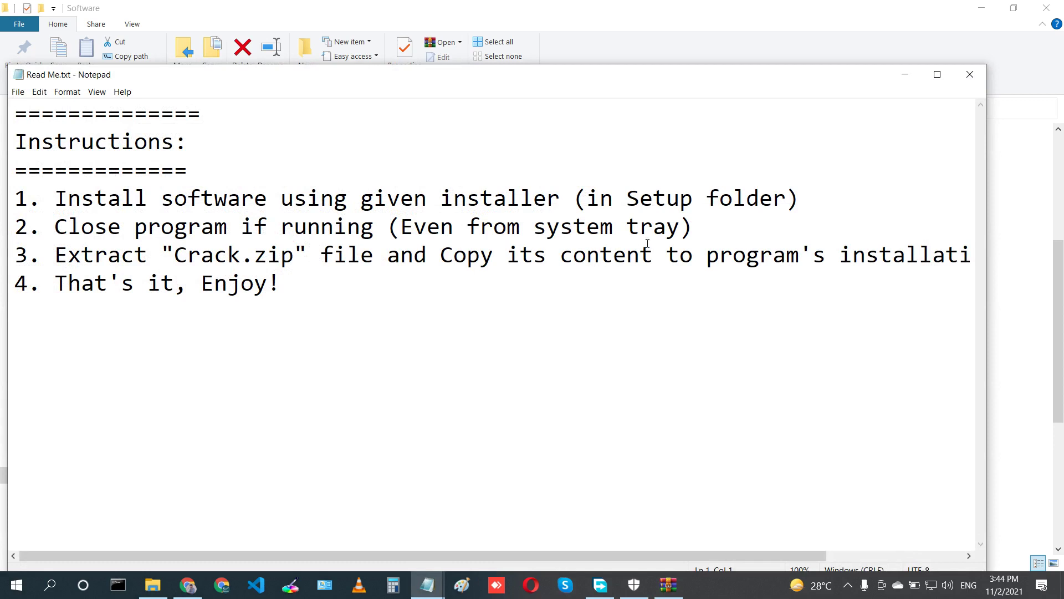
pyautogui.click(968, 77)
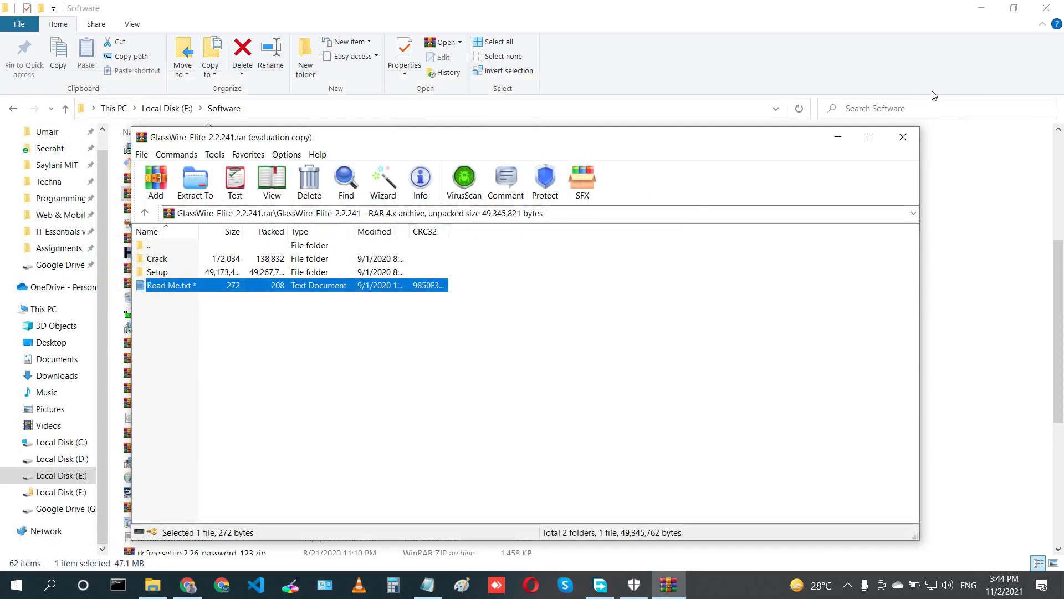
pyautogui.click(904, 137)
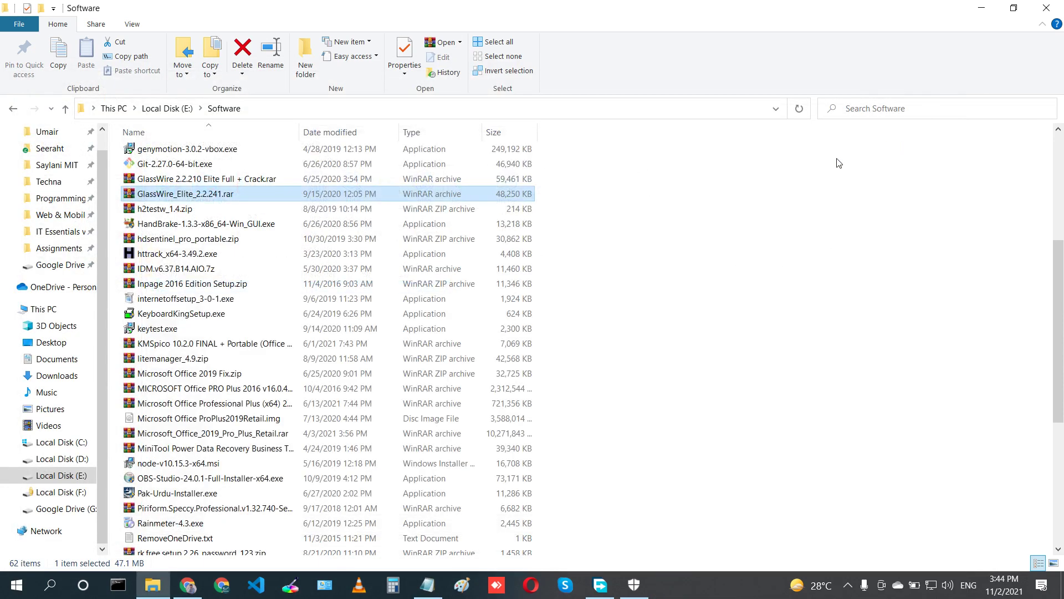
# Extract GlassWire_Elite_2.2.241.rar into a GlassWire_Elite_2.2.241 folder using the archive password.
pyautogui.click(264, 190)
pyautogui.click(280, 191)
pyautogui.rightClick(181, 193)
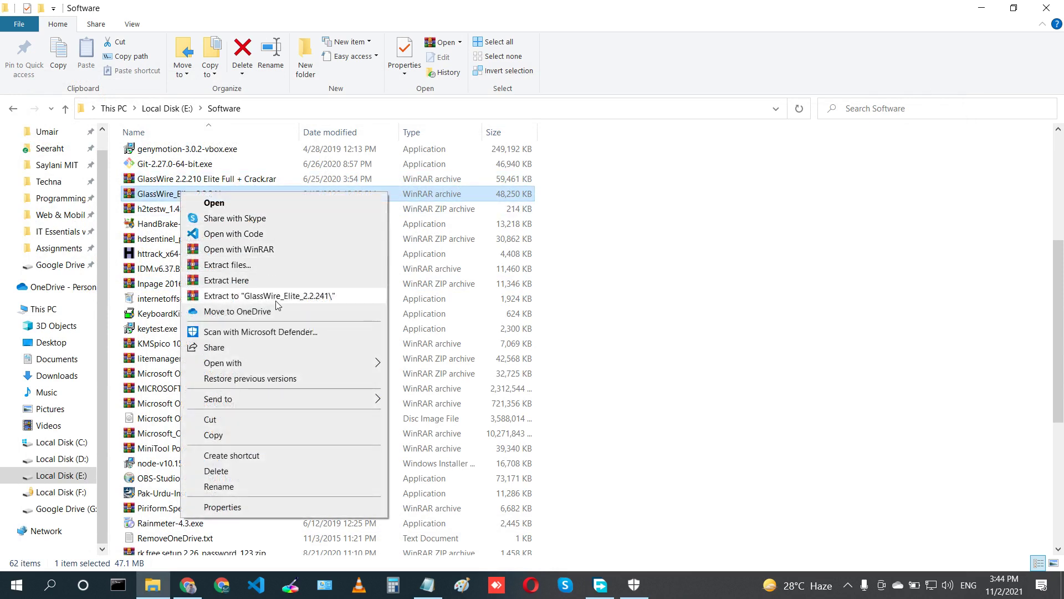
pyautogui.click(277, 296)
pyautogui.write('123')
pyautogui.press('Return')
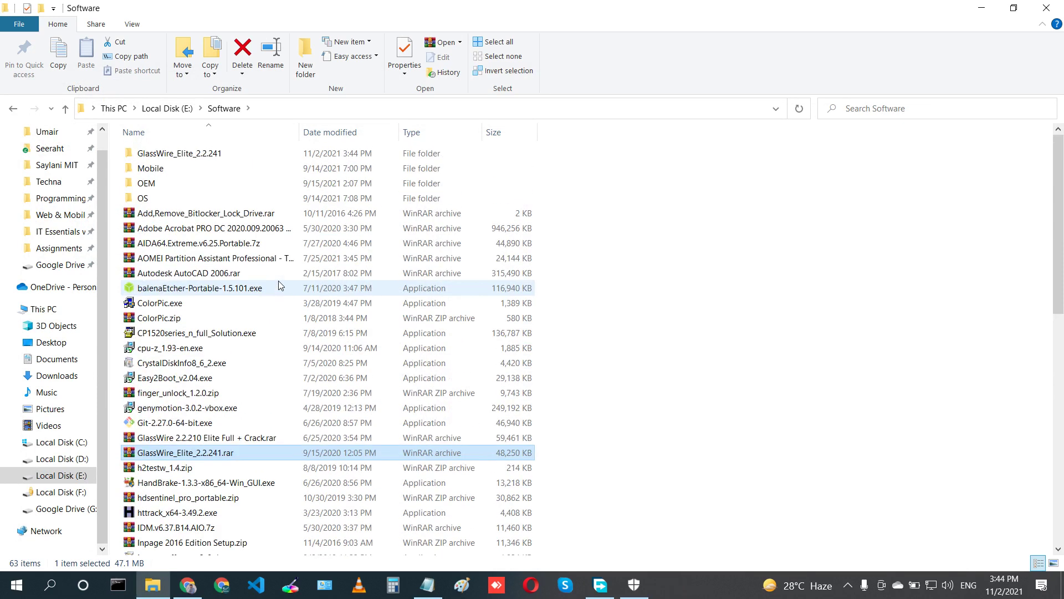
# Open the nested GlassWire_Elite_2.2.241 and Setup folders and launch GlassWireSetup.exe.
pyautogui.doubleClick(196, 151)
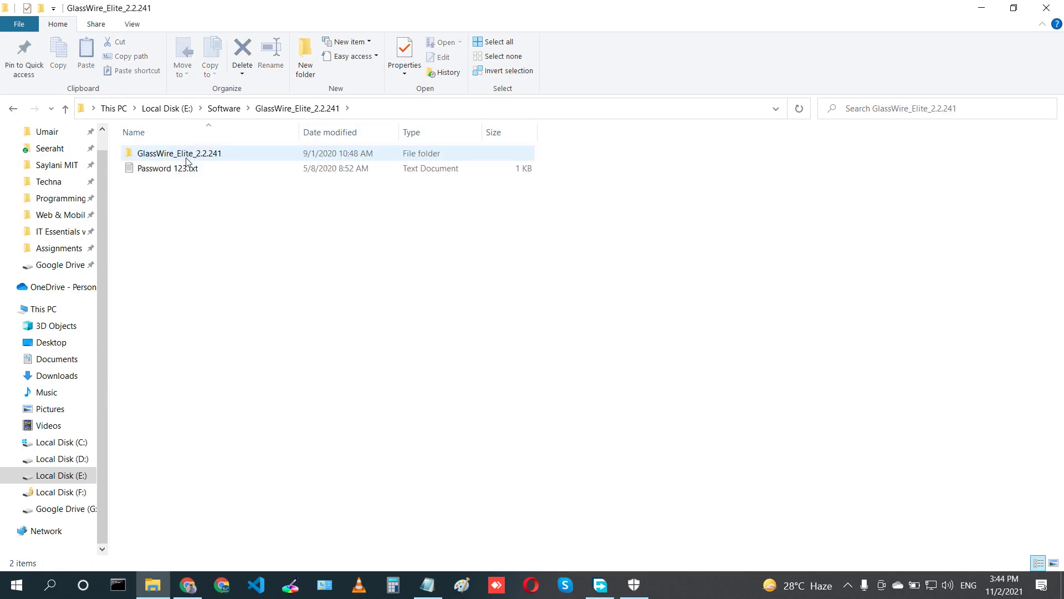
pyautogui.doubleClick(186, 155)
pyautogui.doubleClick(158, 168)
pyautogui.doubleClick(177, 154)
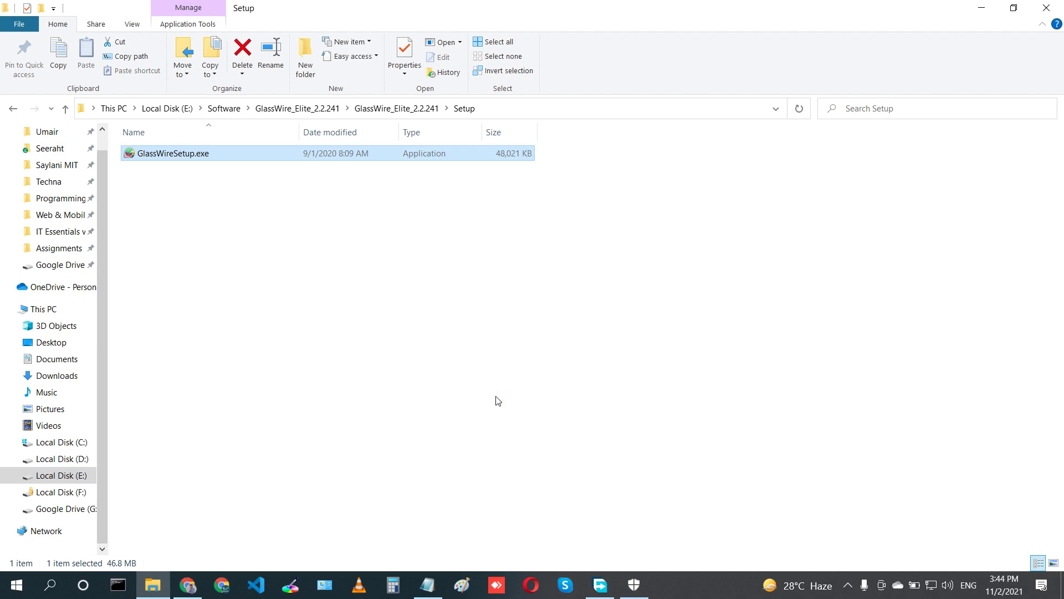
# Accept the license and install GlassWire with default components, install folder and Start Menu folder.
pyautogui.click(621, 402)
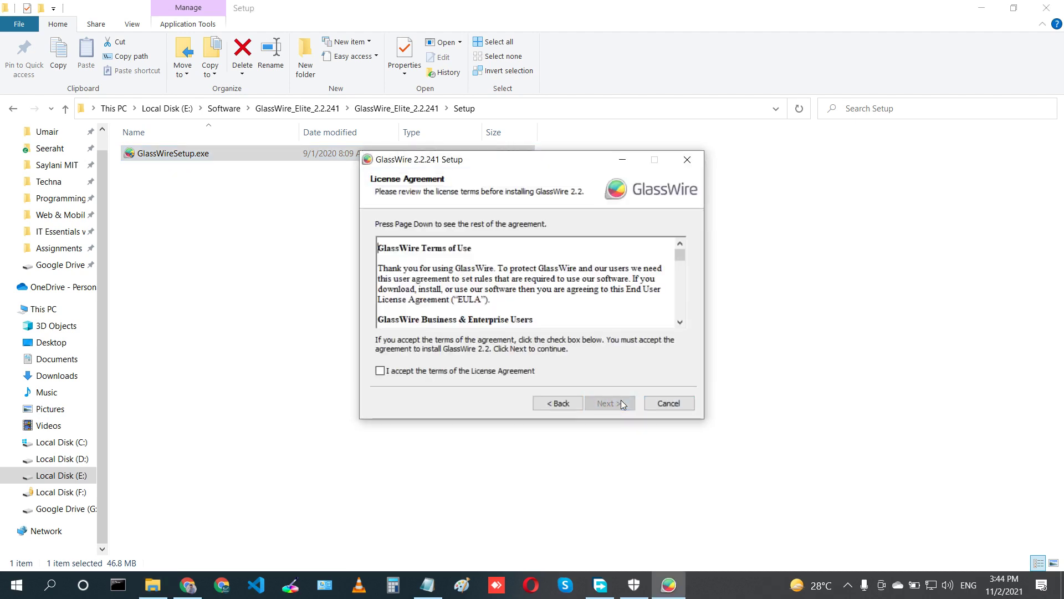
pyautogui.click(525, 375)
pyautogui.click(626, 401)
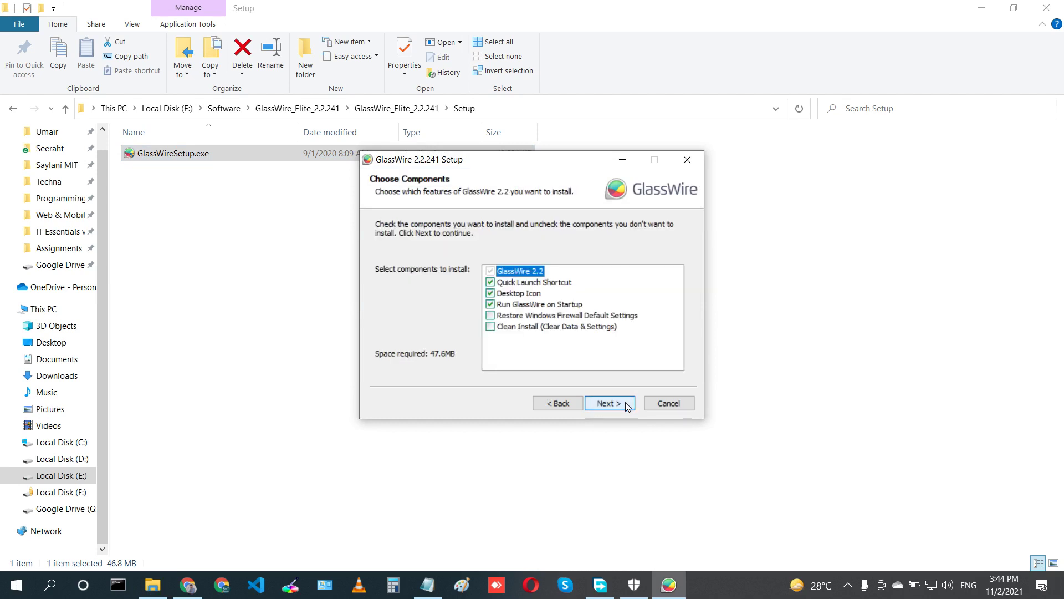
pyautogui.click(625, 402)
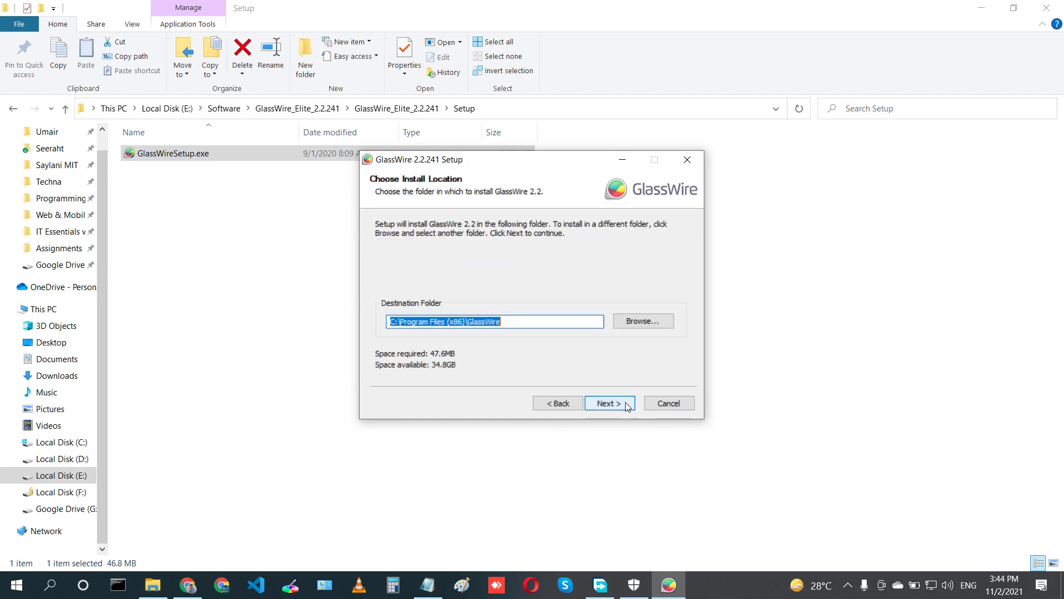
pyautogui.click(626, 402)
pyautogui.click(626, 402)
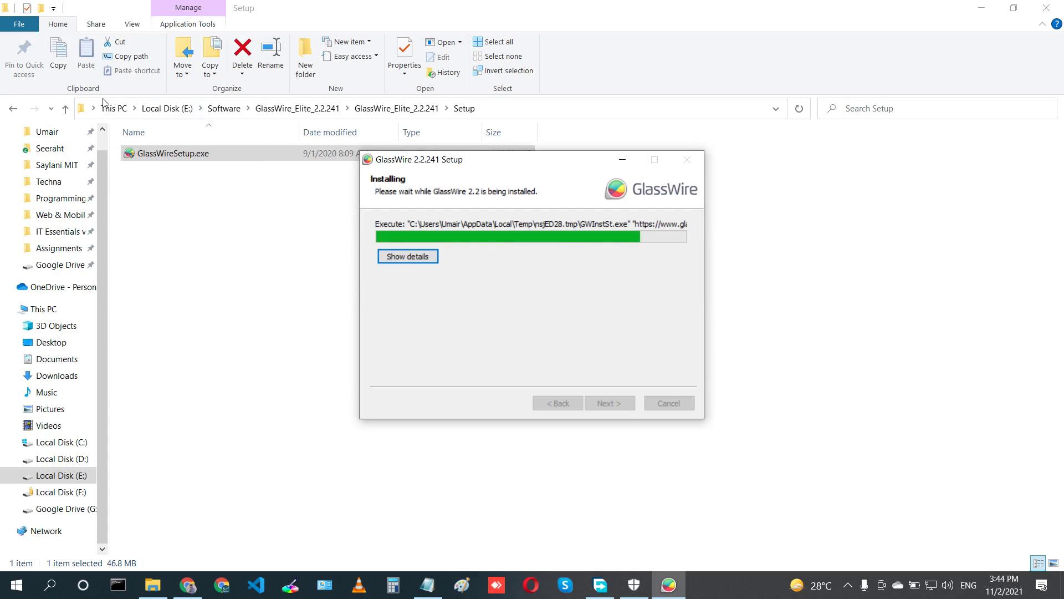
# Open Read Me.txt from the GlassWire_Elite_2.2.241 folder, then finish and close the installer.
pyautogui.click(70, 109)
pyautogui.doubleClick(181, 185)
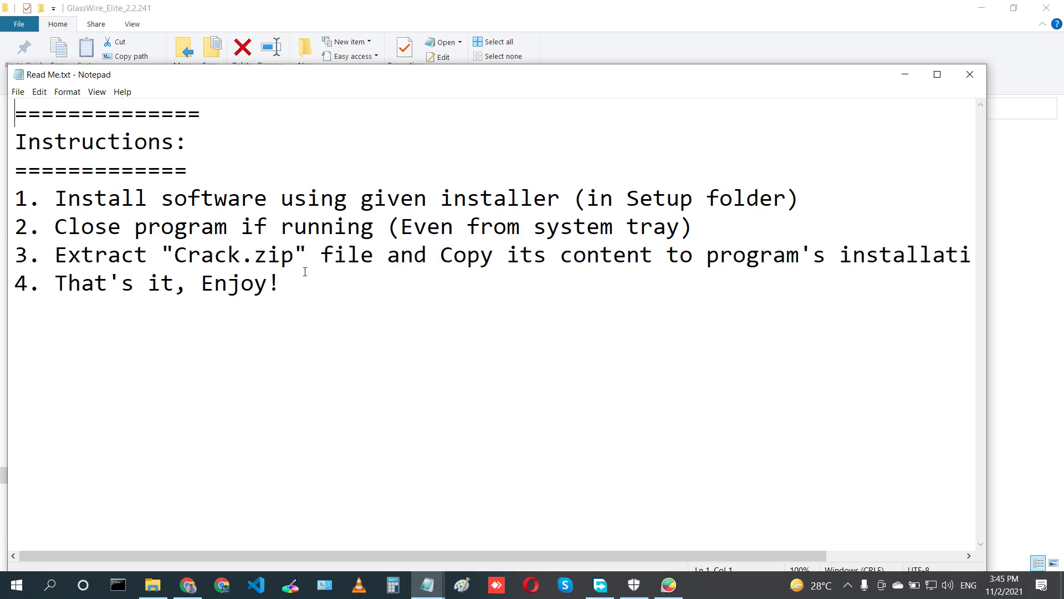
pyautogui.click(669, 585)
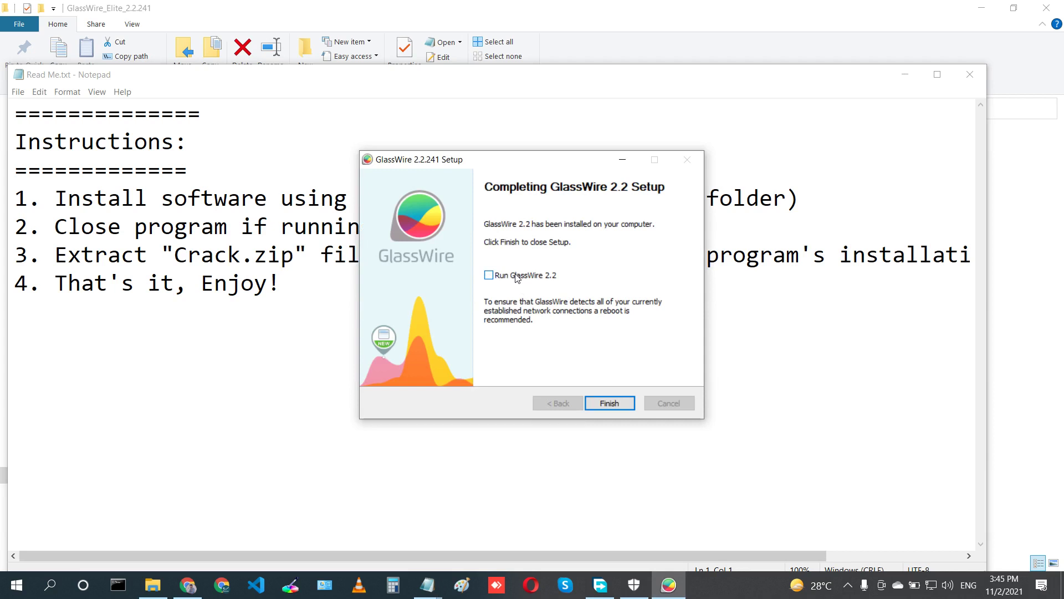
pyautogui.click(617, 404)
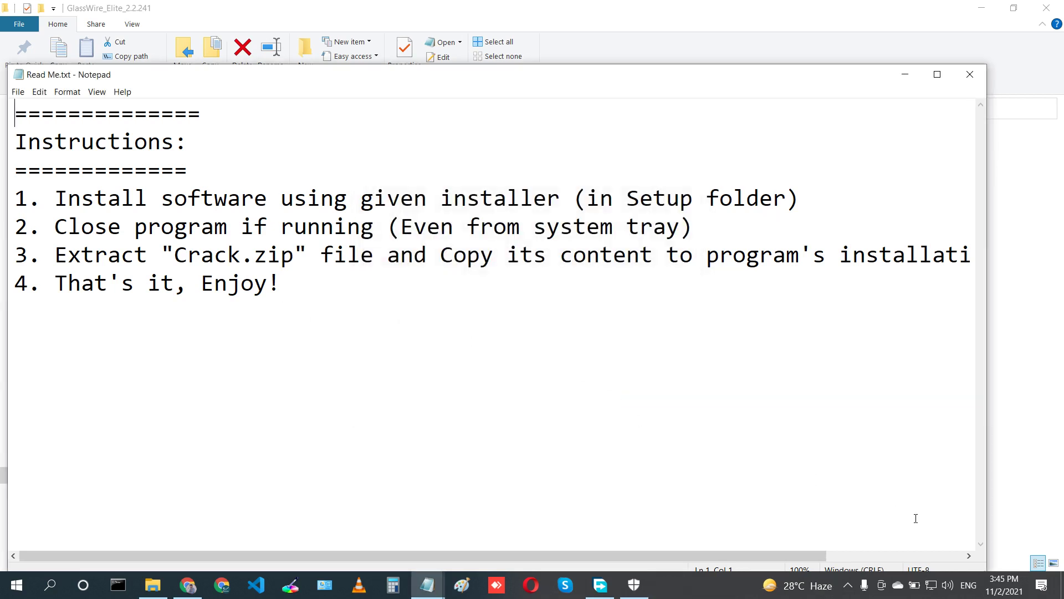
# Close the Read Me notes and extract Crack.zip into a Crack folder.
pyautogui.click(854, 591)
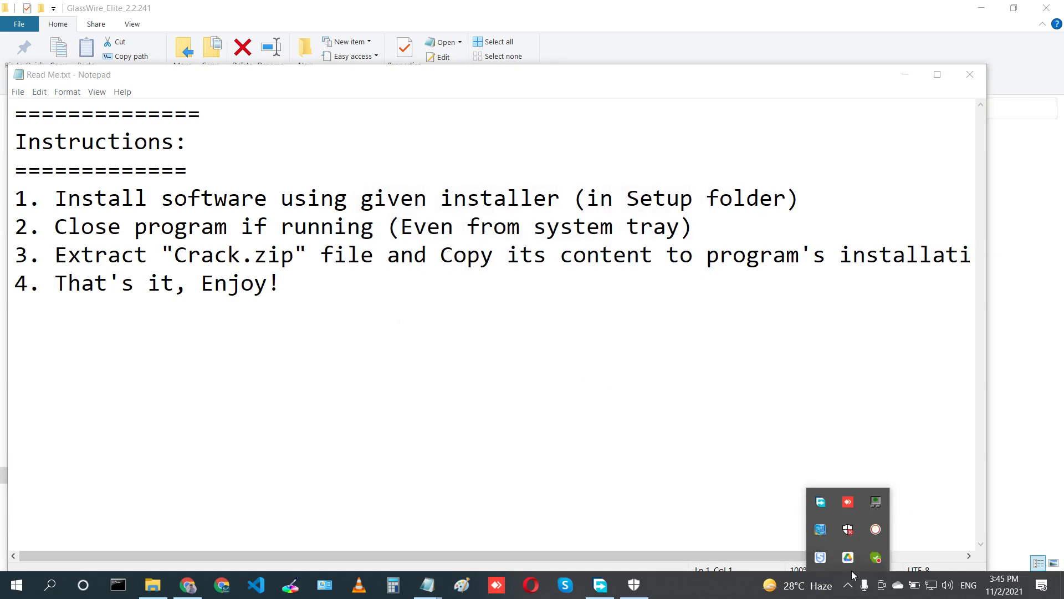
pyautogui.click(904, 320)
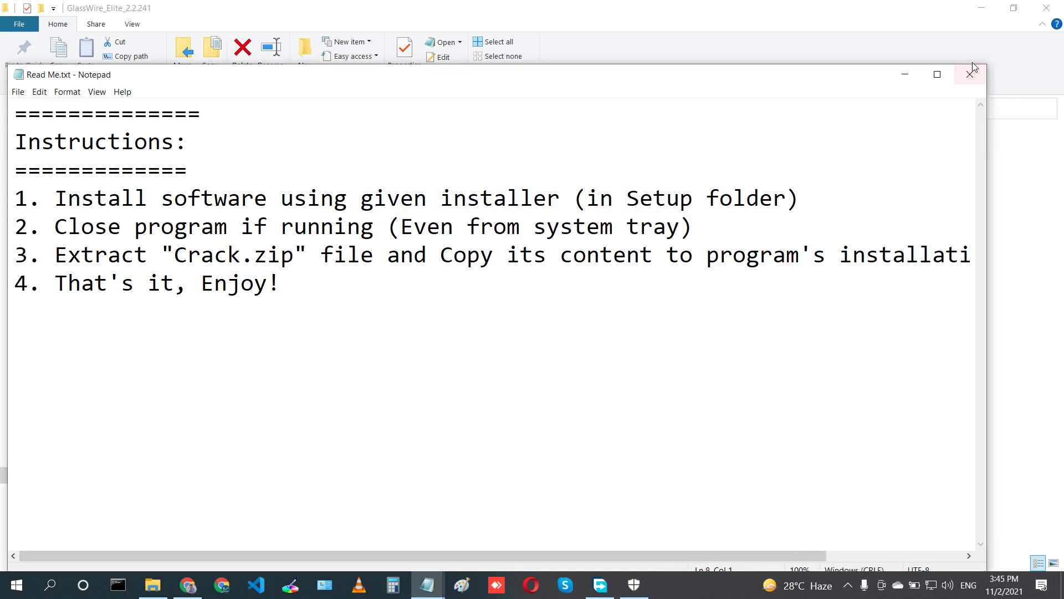
pyautogui.click(906, 74)
pyautogui.click(269, 226)
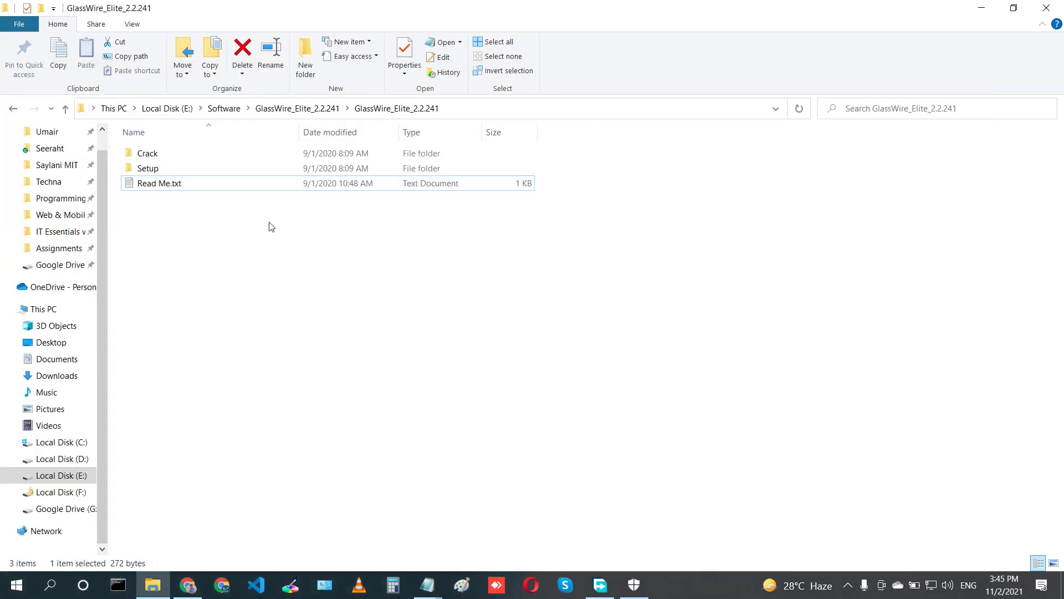
pyautogui.doubleClick(160, 156)
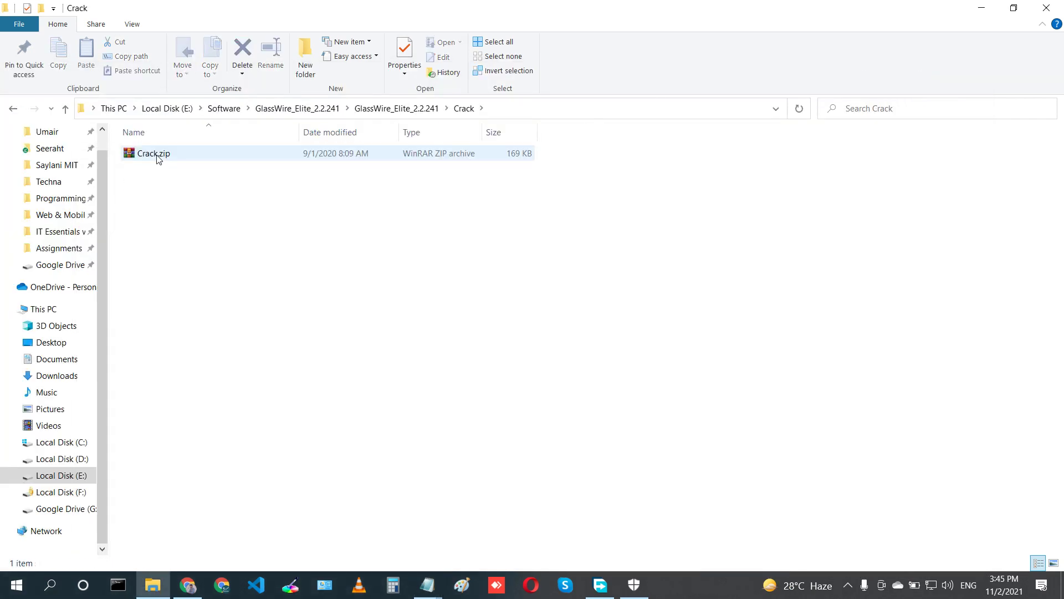
pyautogui.rightClick(158, 155)
pyautogui.click(247, 261)
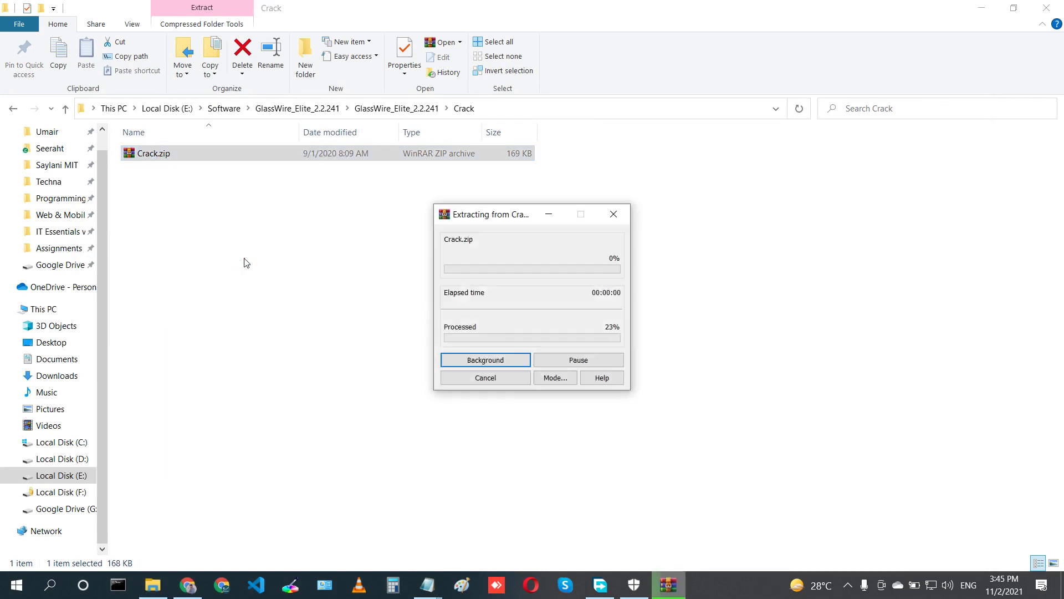
# Read the extracted Read.txt, then open info.txt inside folder 1.
pyautogui.doubleClick(153, 153)
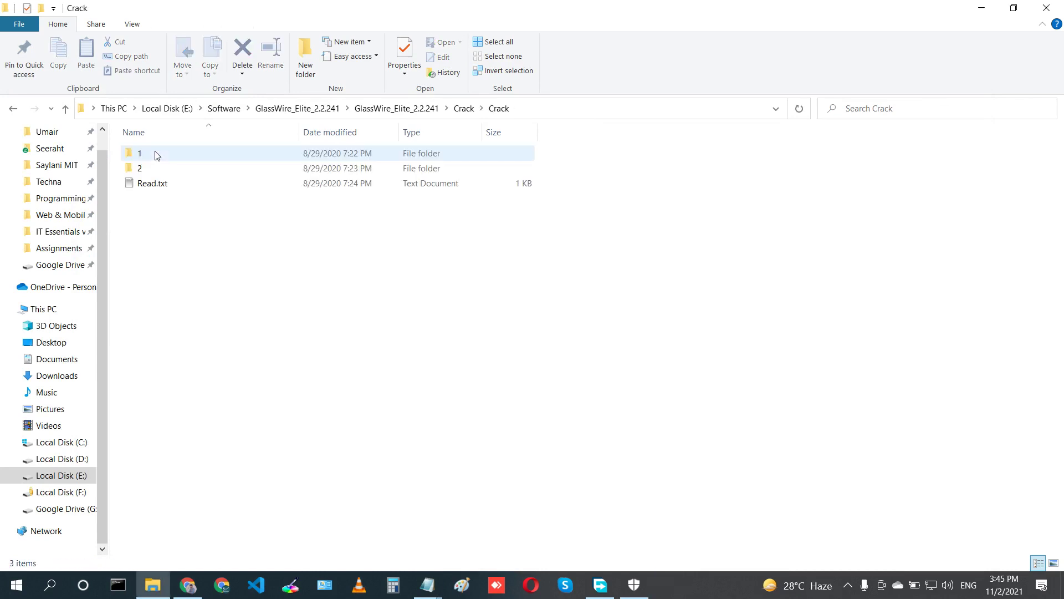
pyautogui.doubleClick(161, 182)
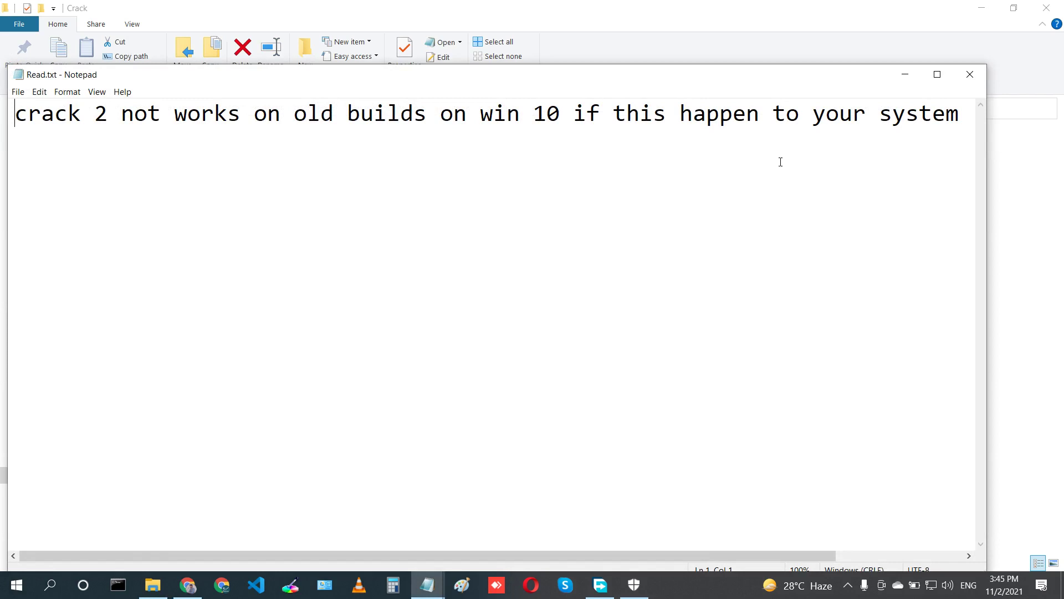
pyautogui.hscroll(3, 839, 357)
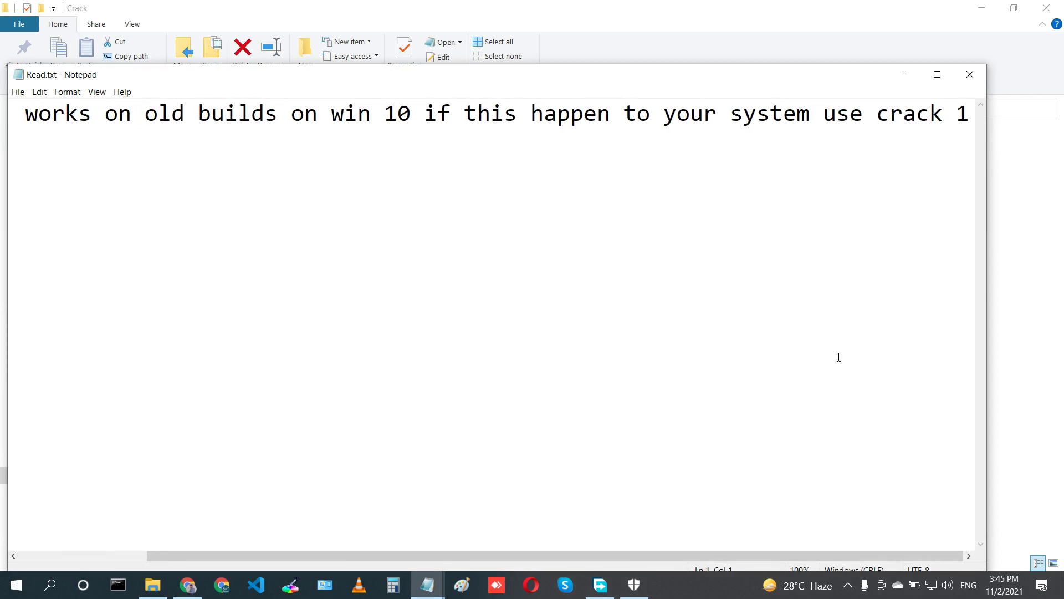
pyautogui.click(970, 74)
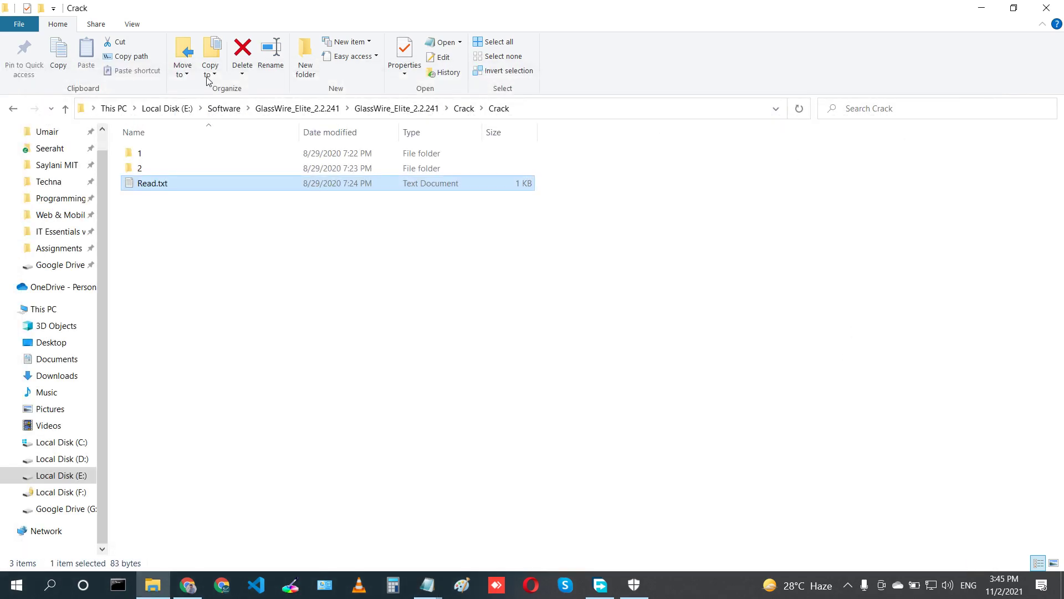
pyautogui.click(136, 153)
pyautogui.doubleClick(136, 153)
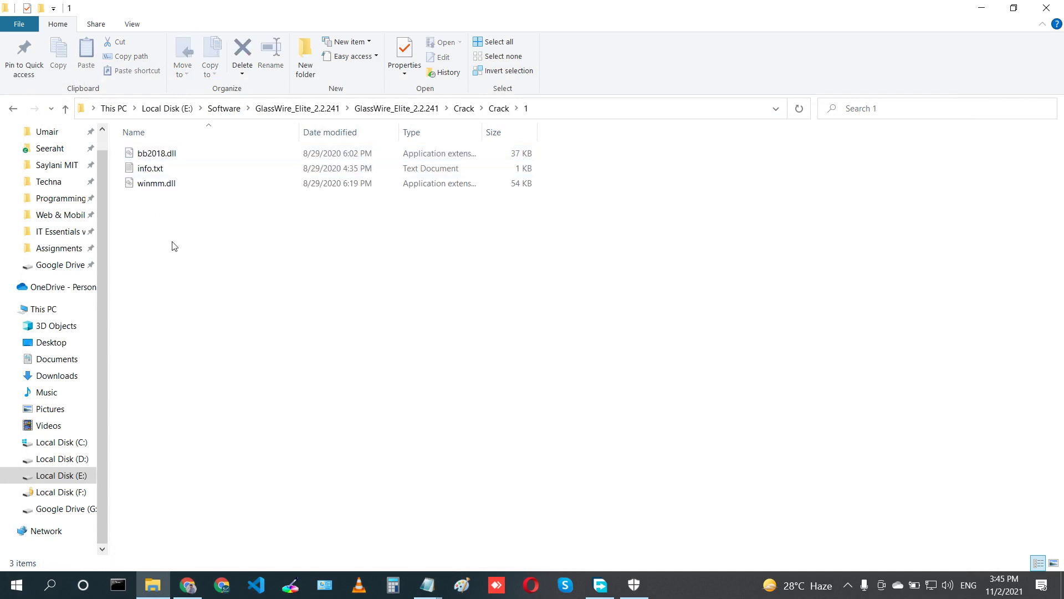
pyautogui.doubleClick(160, 169)
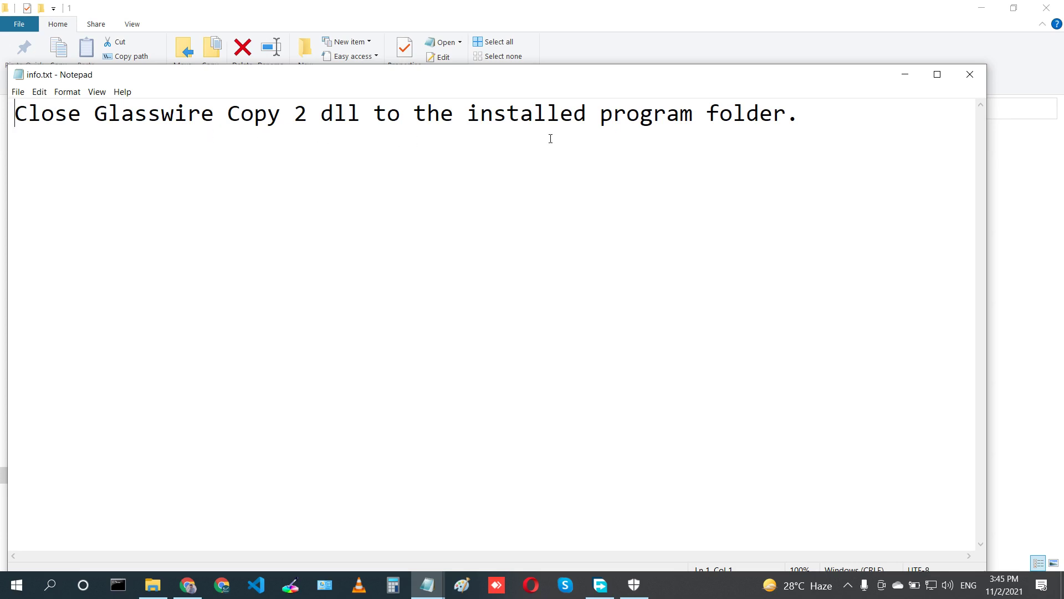
# Close info.txt and select both bb2018.dll and winmm.dll for copying.
pyautogui.click(971, 74)
pyautogui.click(302, 218)
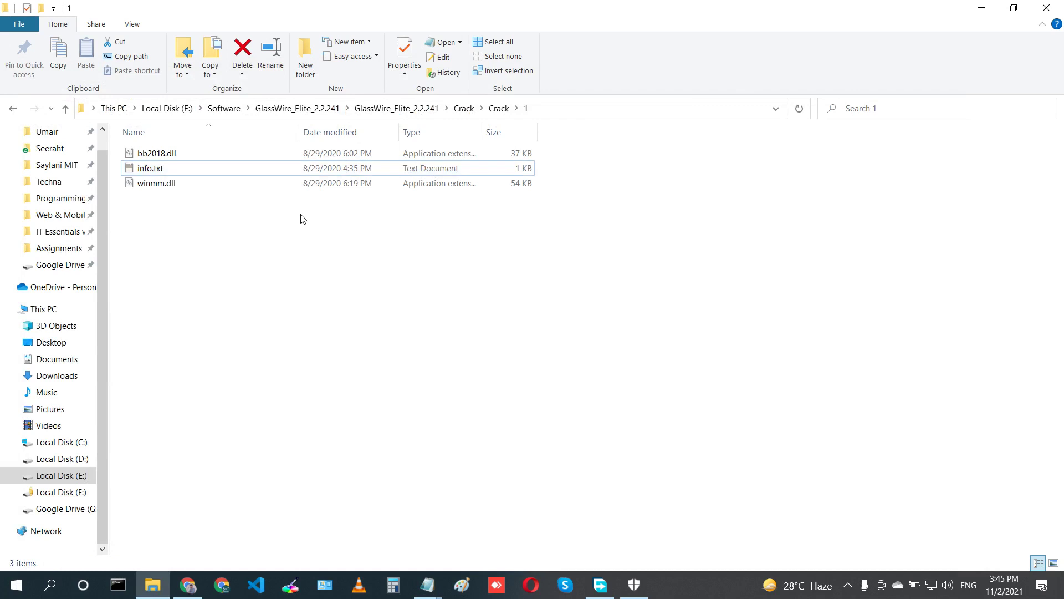
pyautogui.click(197, 154)
pyautogui.keyDown('ctrl'); pyautogui.click(169, 182); pyautogui.keyUp('ctrl')
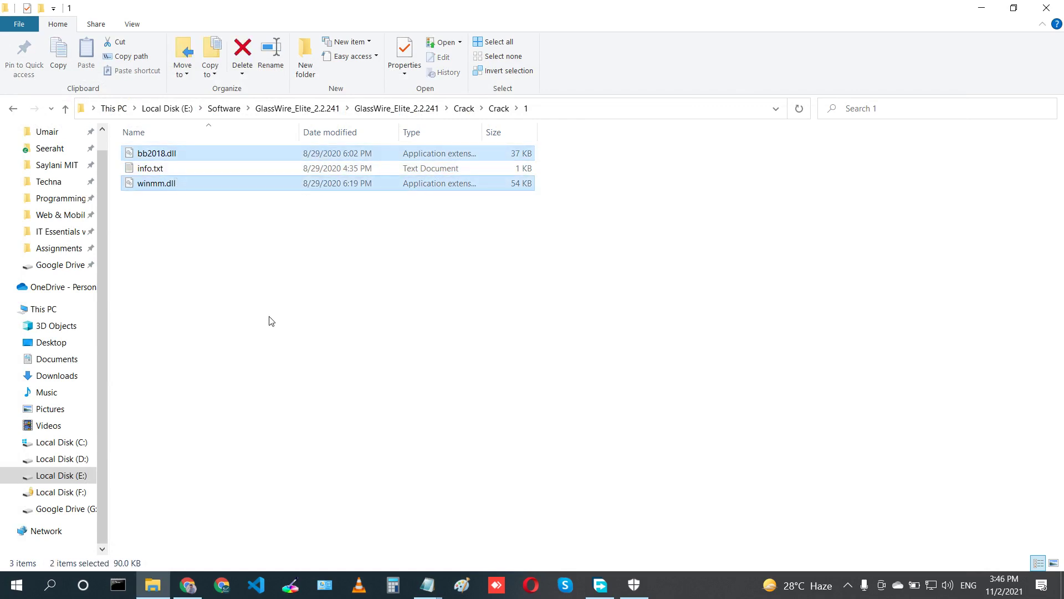
# Navigate to the C:\Program Files (x86)\GlassWire install folder.
pyautogui.click(78, 442)
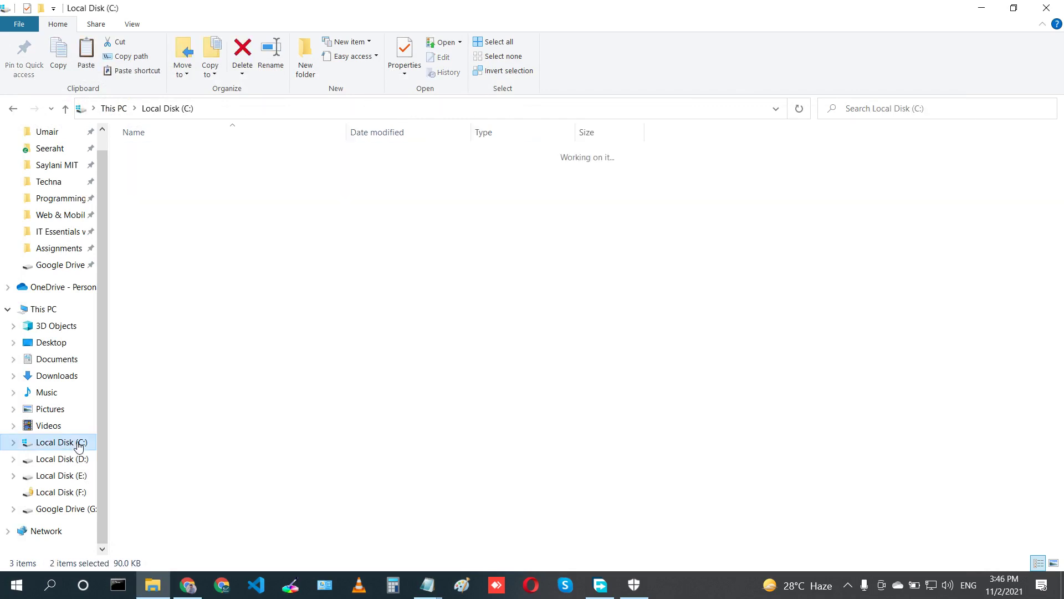
pyautogui.doubleClick(183, 305)
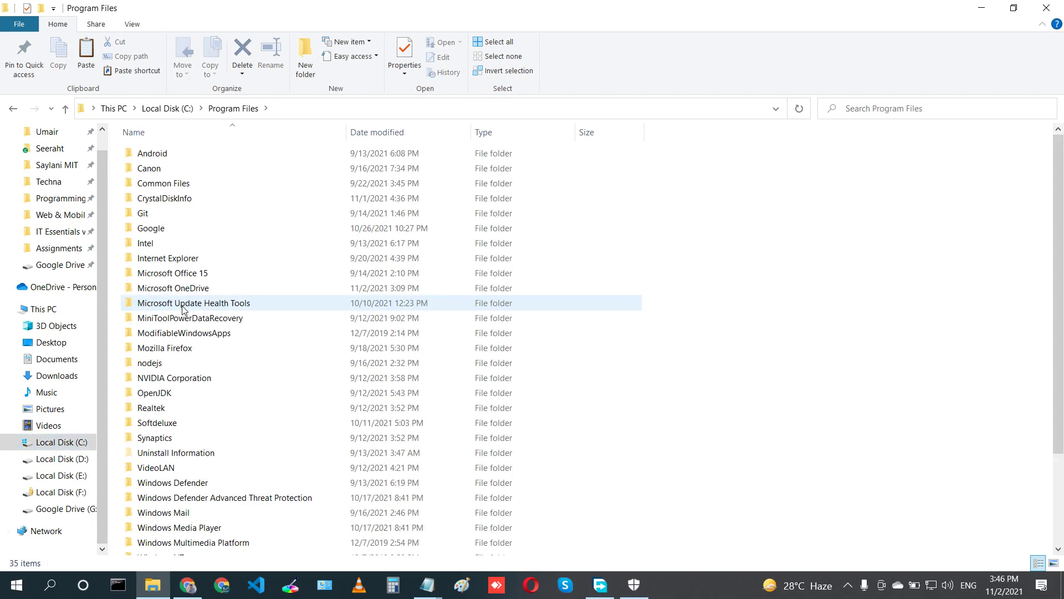
pyautogui.press('g')
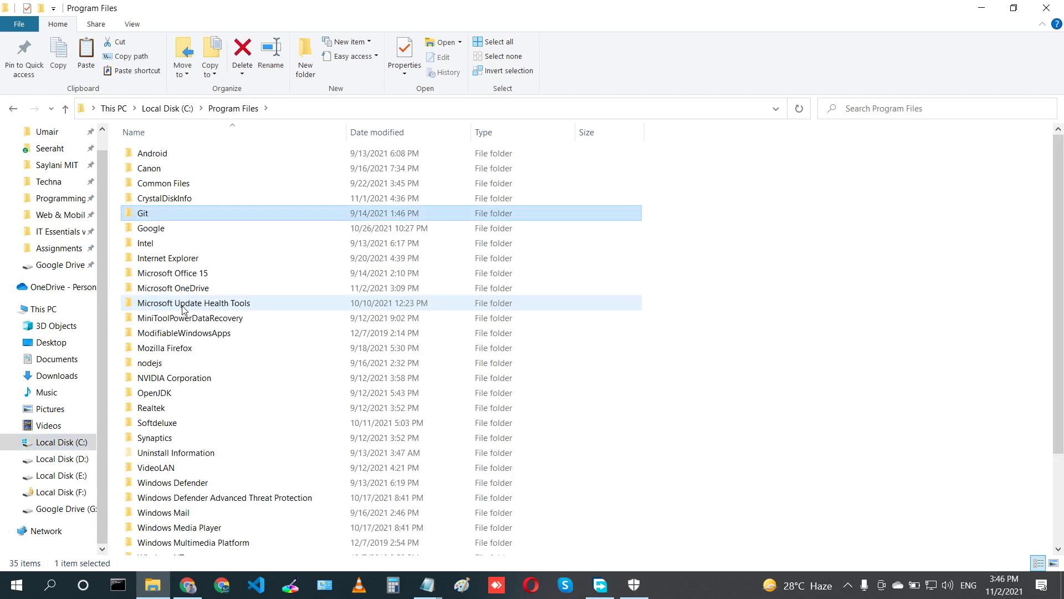
pyautogui.press('BackSpace')
pyautogui.press('Down')
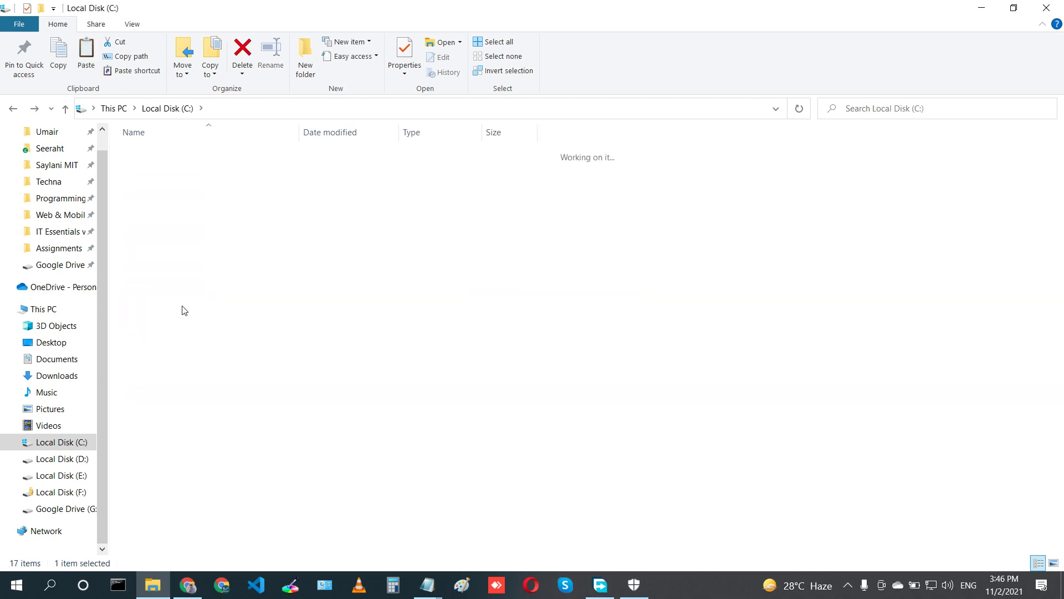
pyautogui.press('Return')
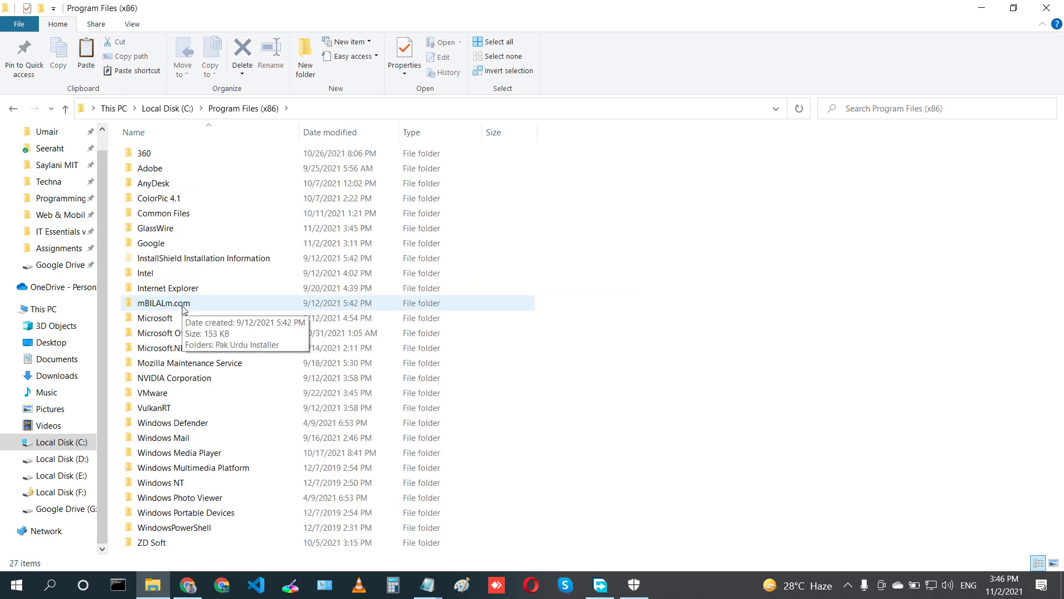
pyautogui.press('g')
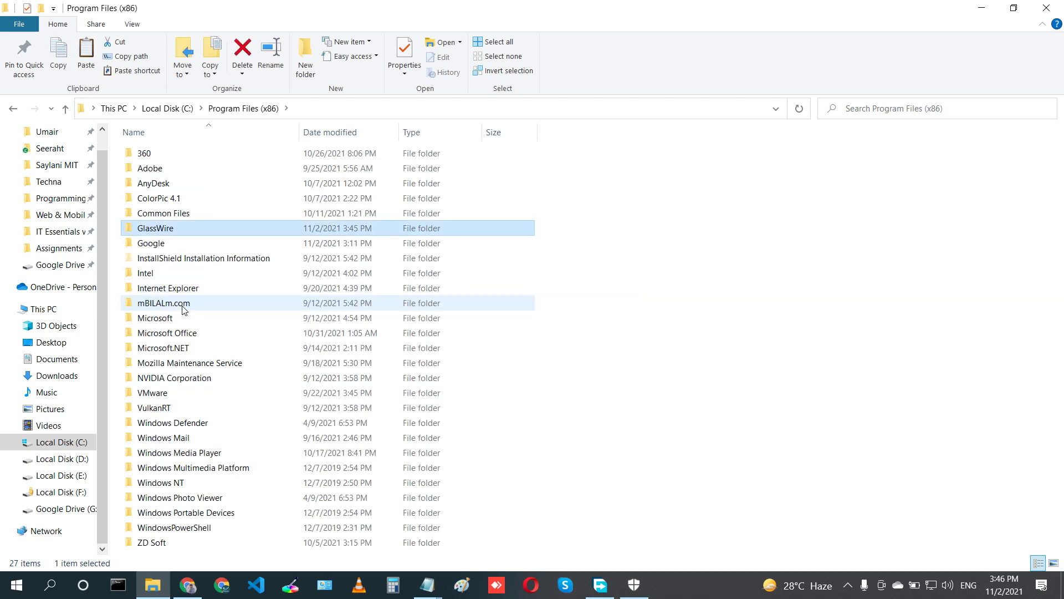
pyautogui.doubleClick(177, 235)
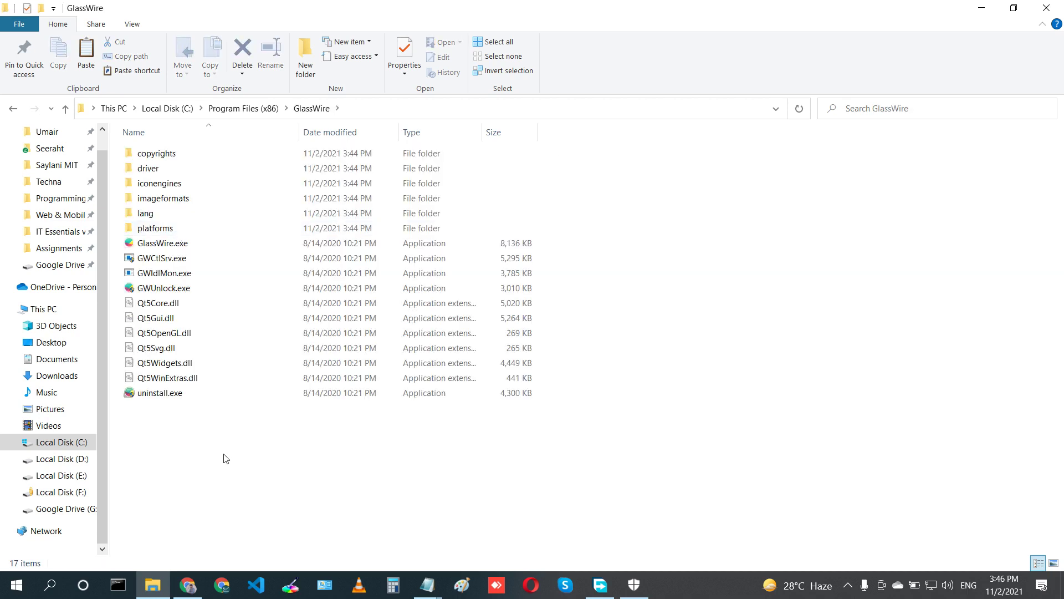
# Paste the two DLLs with administrator permission and refresh the folder listing.
pyautogui.hotkey('ctrl', 'v')
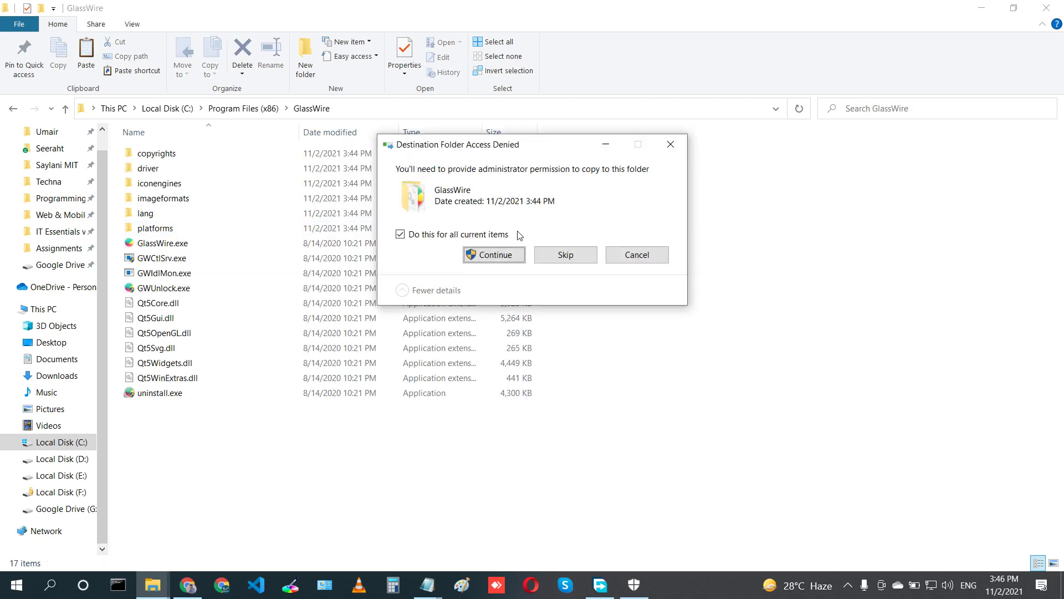
pyautogui.click(491, 257)
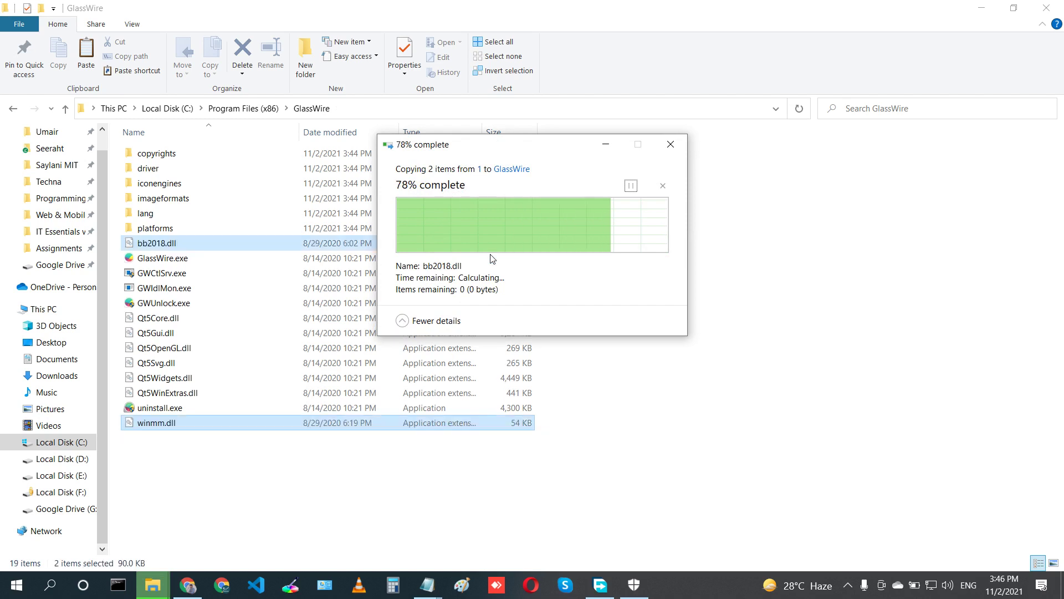
pyautogui.rightClick(206, 465)
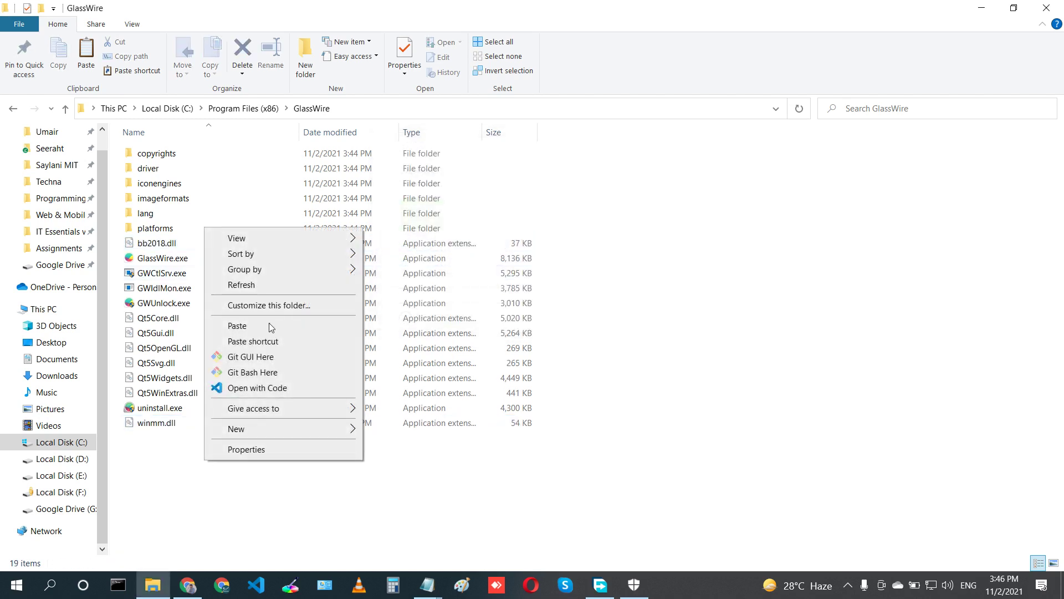
pyautogui.click(261, 285)
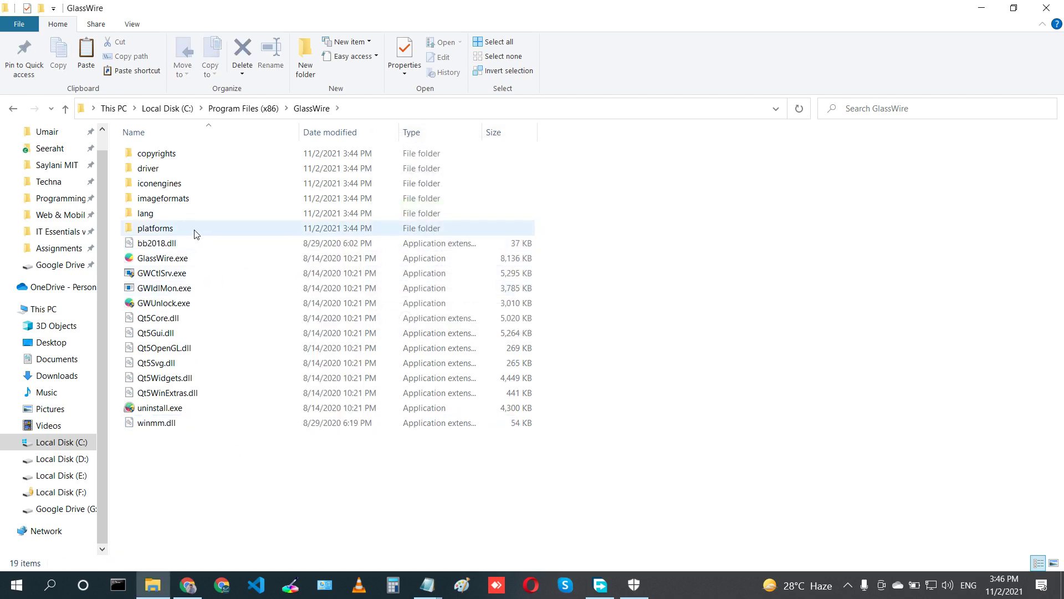
pyautogui.click(173, 261)
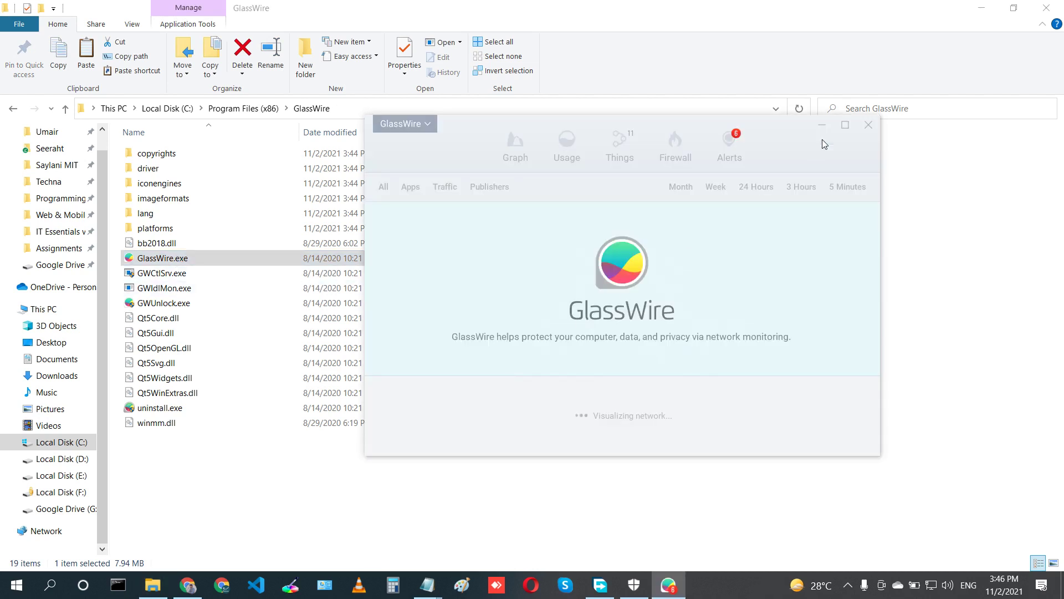
# Maximize GlassWire, check its version and edition in About, then close About.
pyautogui.click(846, 126)
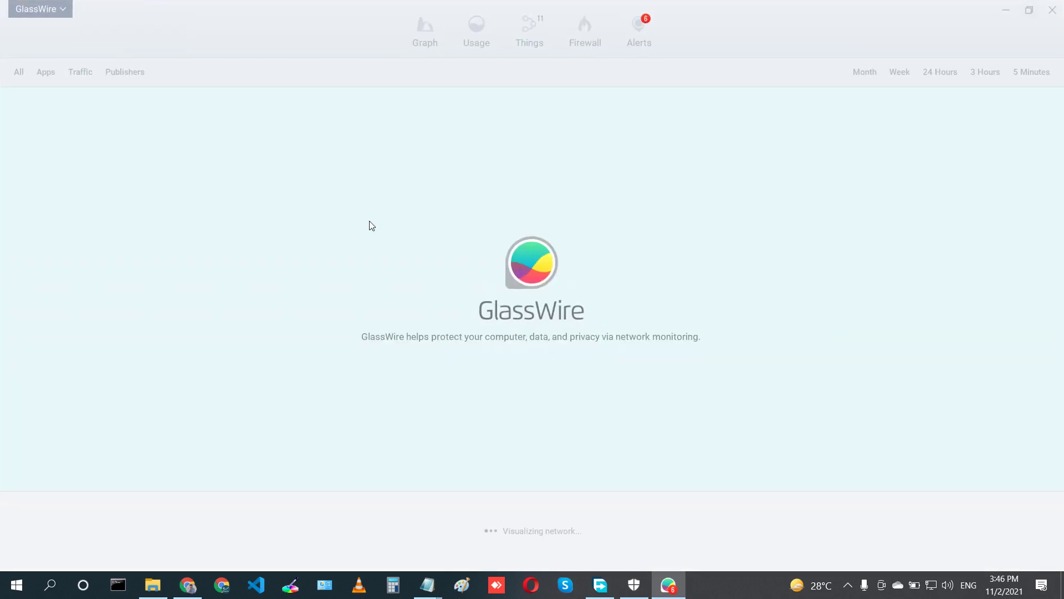
pyautogui.click(62, 11)
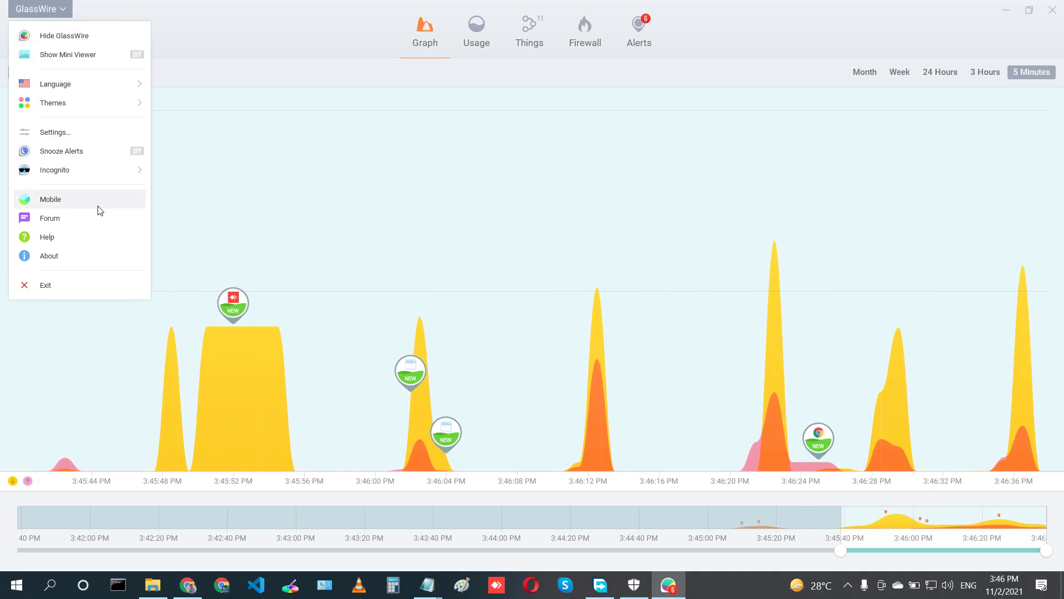
pyautogui.click(80, 254)
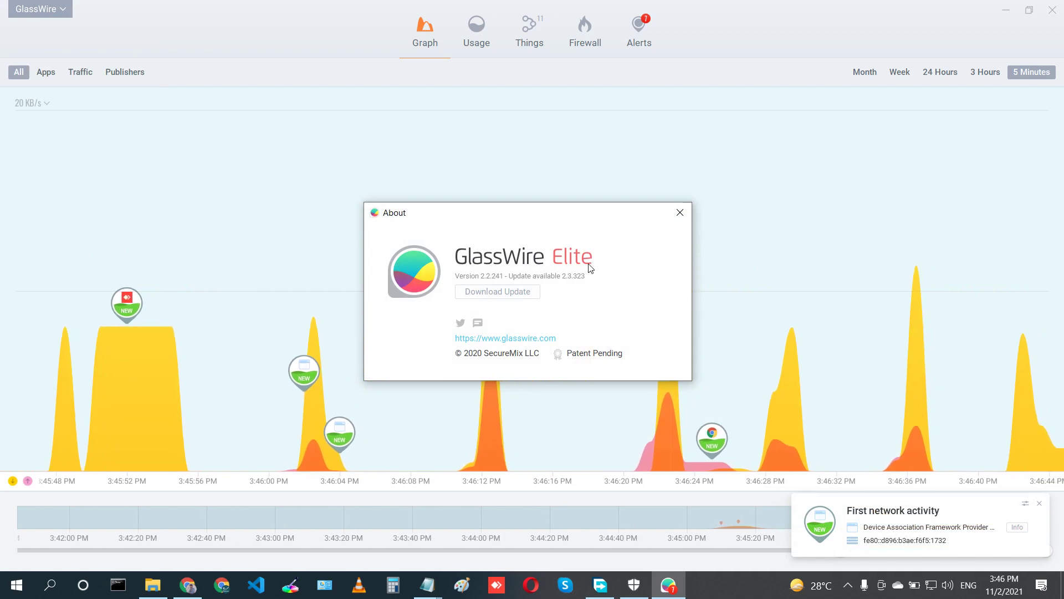
pyautogui.click(679, 216)
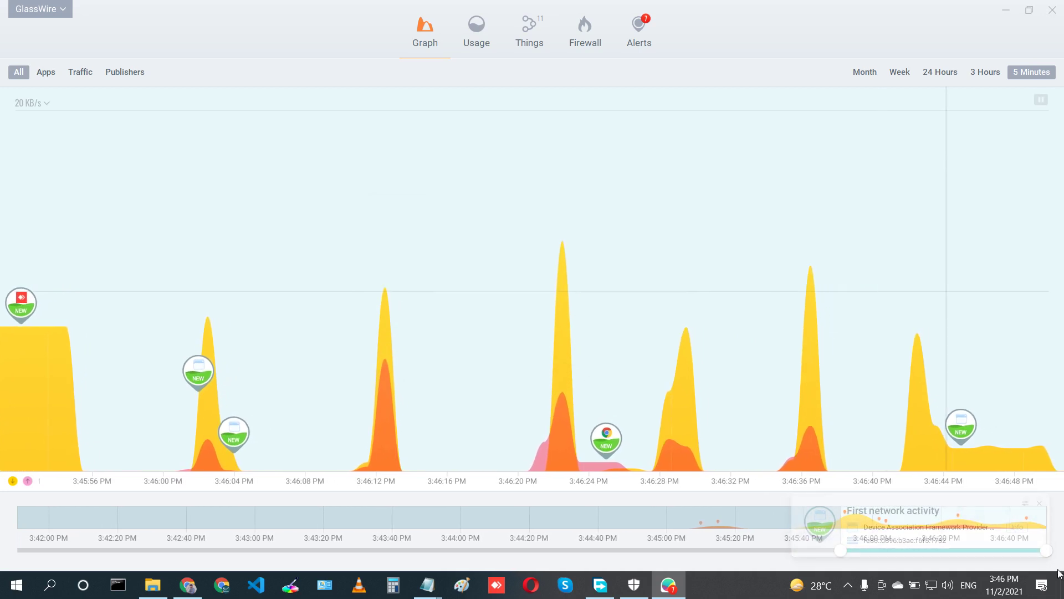
# Dismiss the first-activity notification, glance at the install folder, and restore GlassWire.
pyautogui.click(1041, 508)
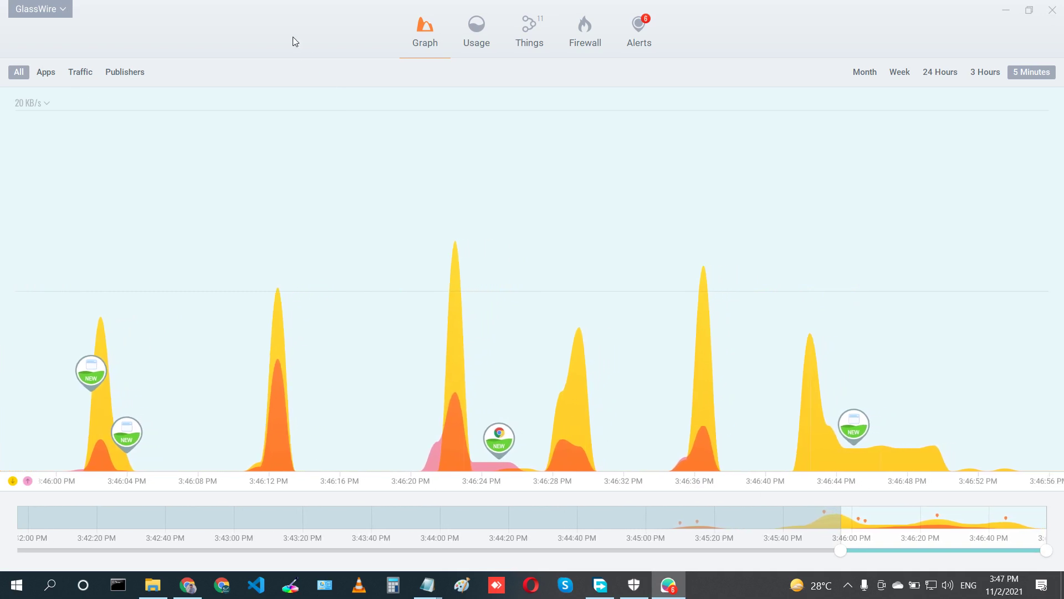
pyautogui.click(1007, 6)
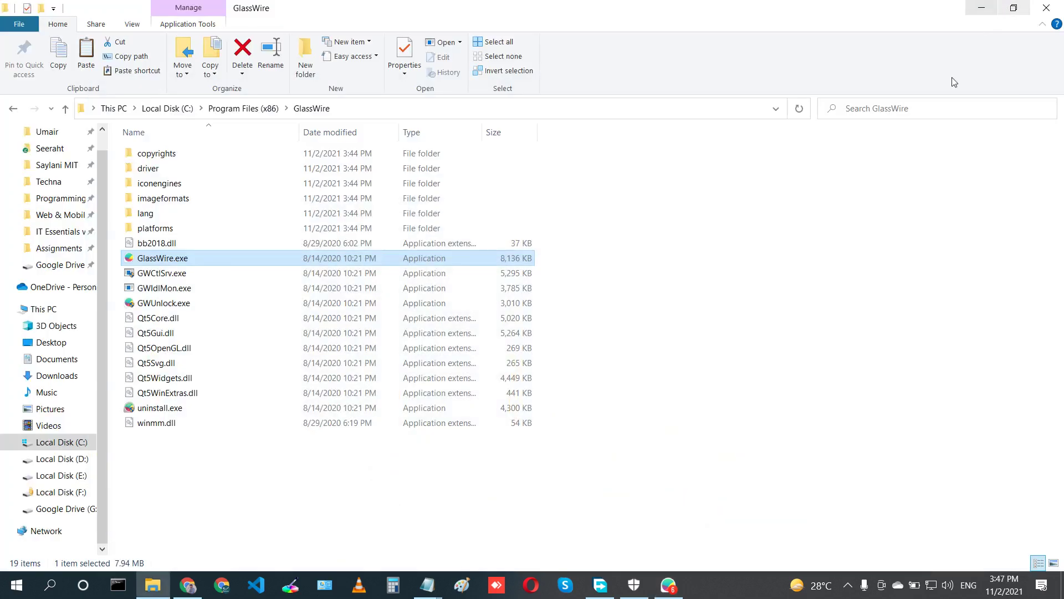
pyautogui.click(781, 344)
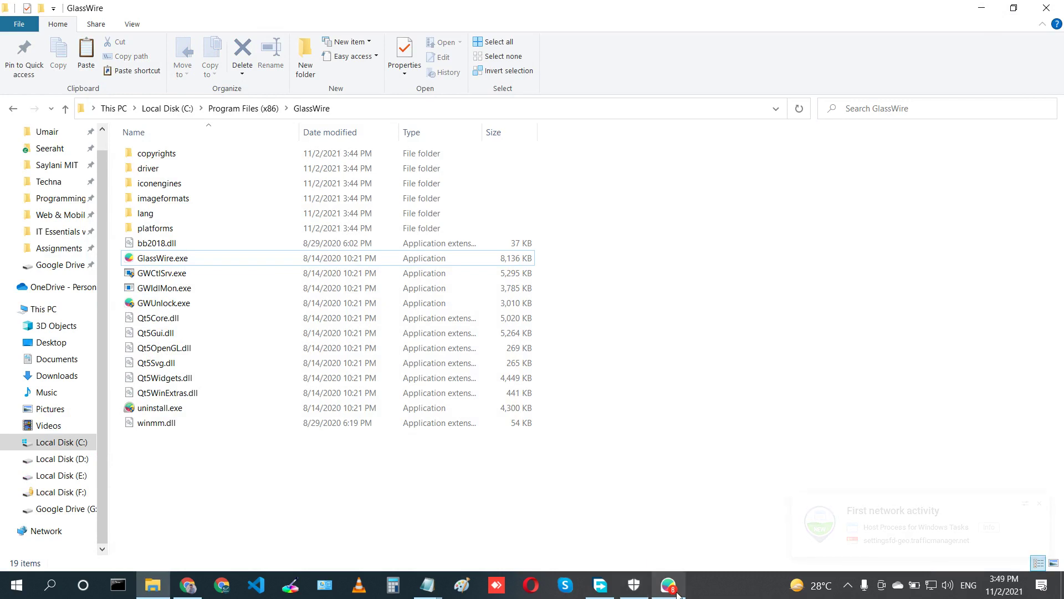
pyautogui.click(678, 592)
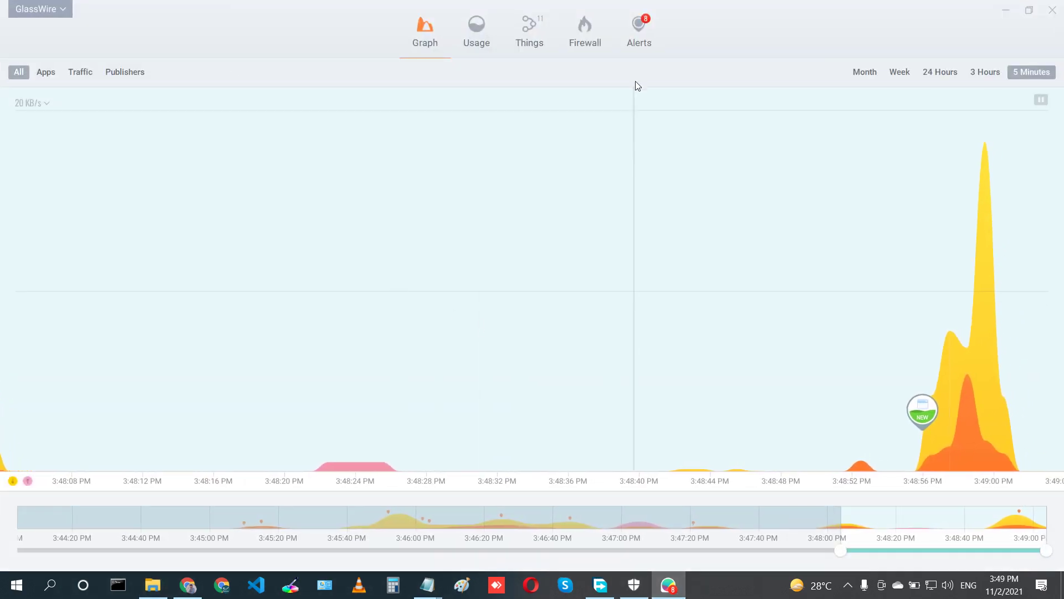
# Pick Asphalt Theme from the GlassWire Themes menu and confirm the restart.
pyautogui.click(466, 29)
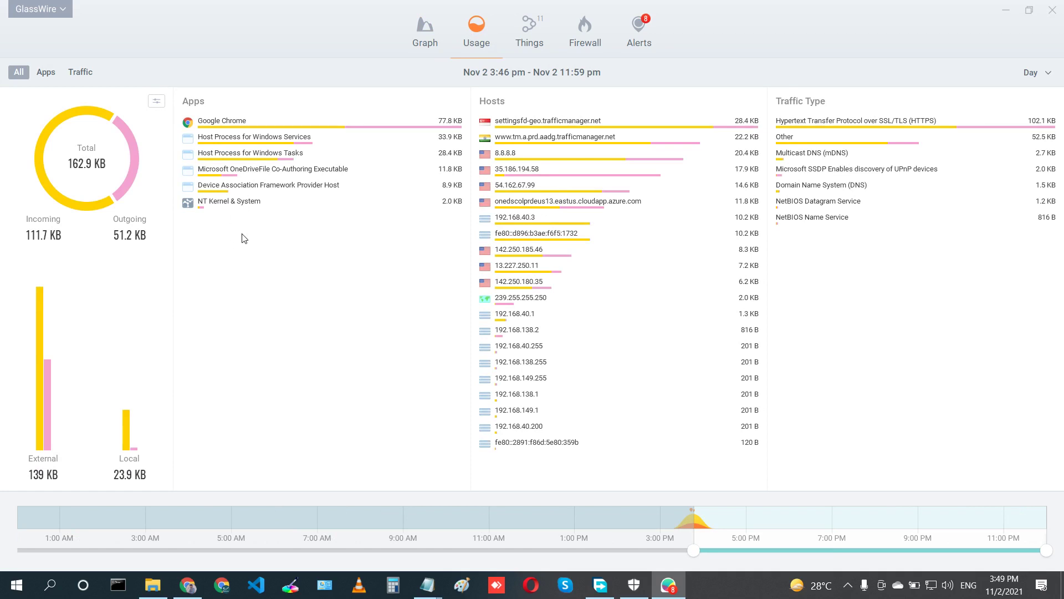
pyautogui.click(40, 9)
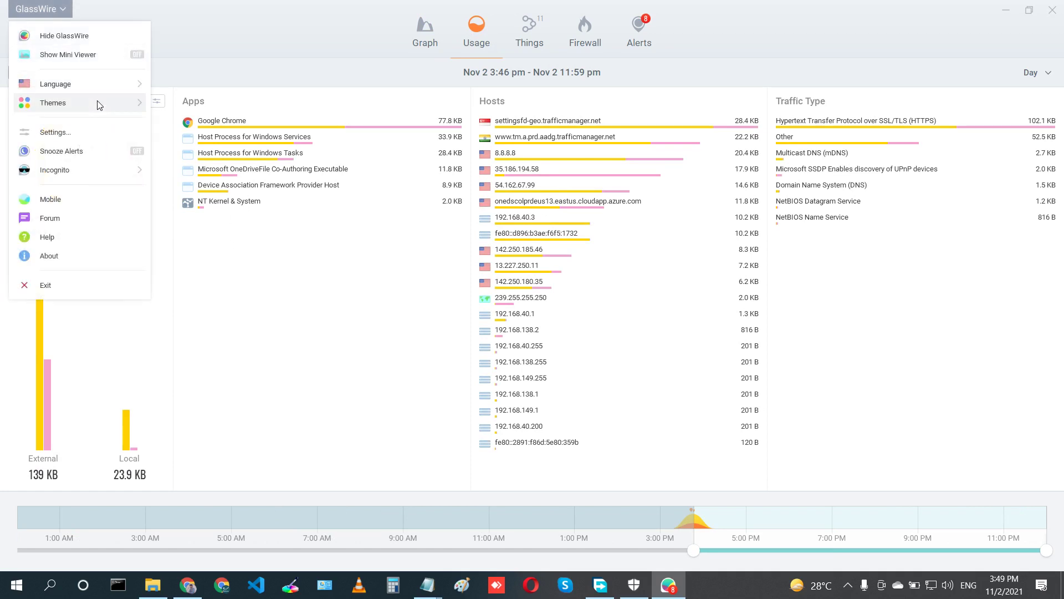
pyautogui.moveTo(99, 105)
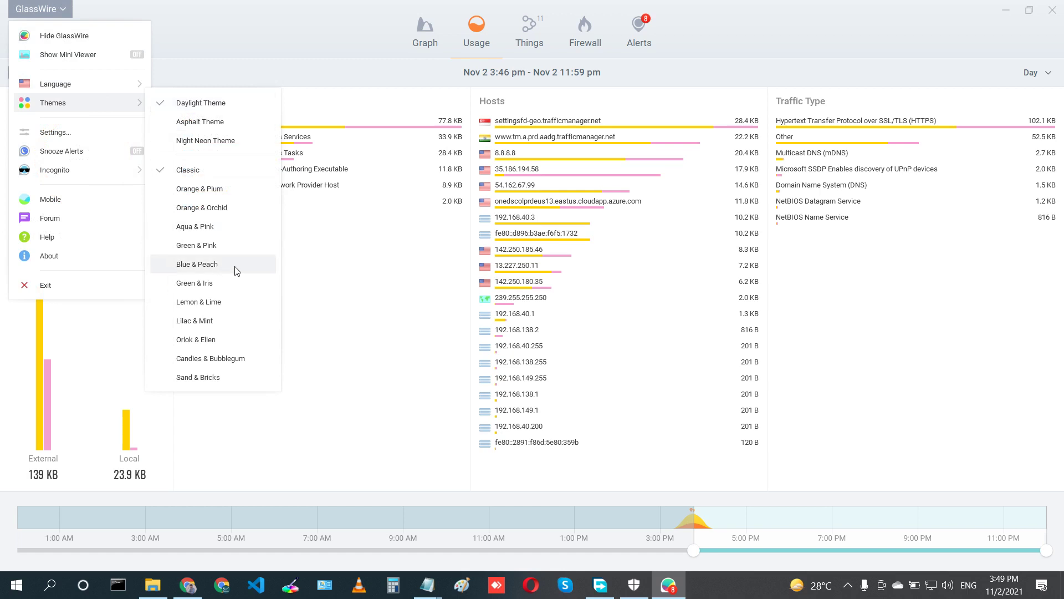
pyautogui.click(238, 123)
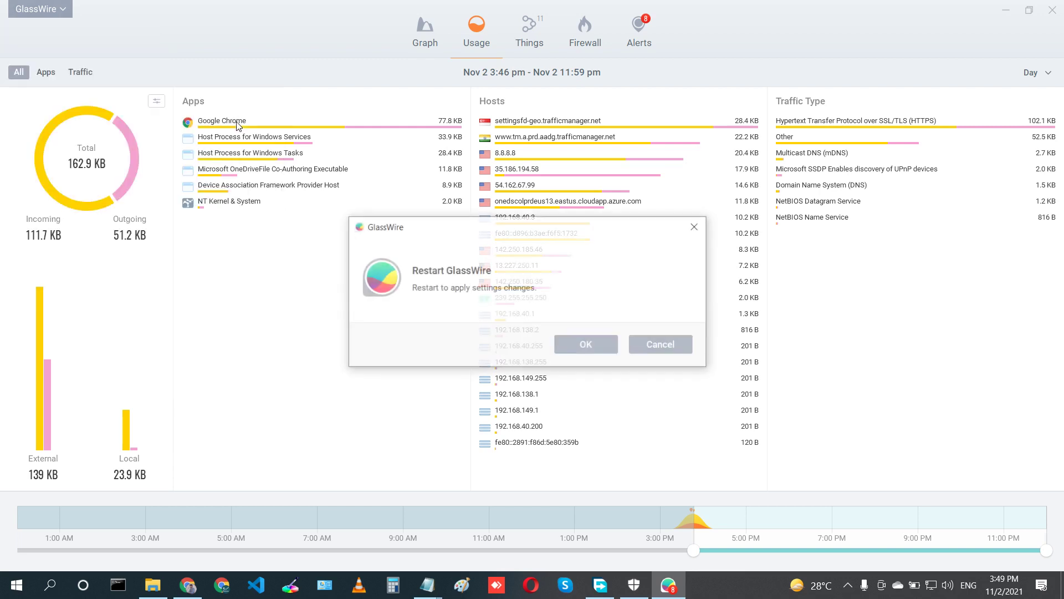
pyautogui.click(583, 346)
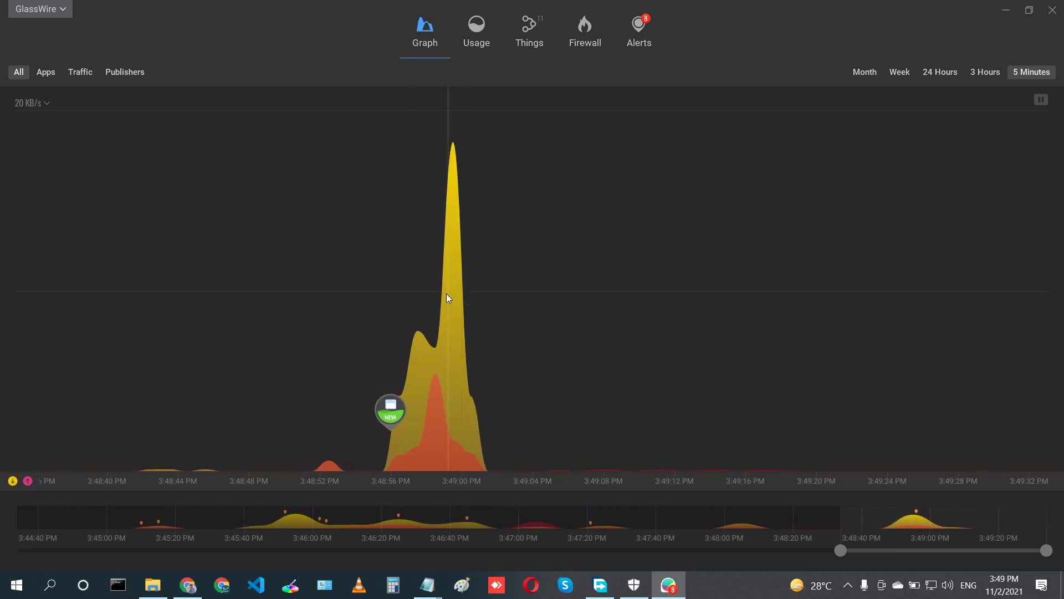
# Go through the Usage tab to the Things tab listing 11 network devices.
pyautogui.click(473, 48)
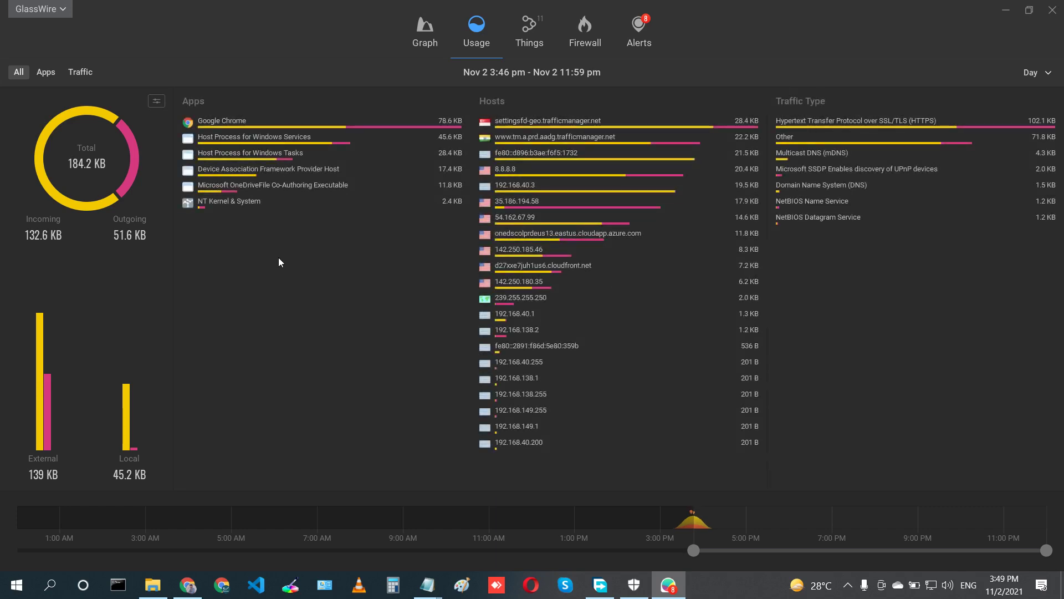
pyautogui.click(528, 42)
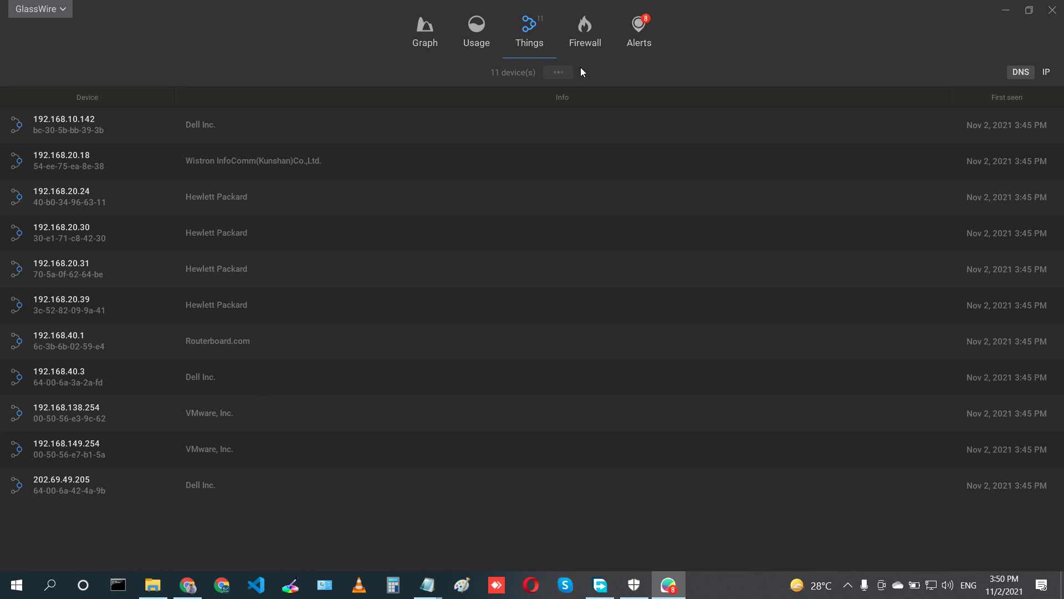
# Browse the Firewall app list and the Alerts list, then return to Graph.
pyautogui.click(585, 38)
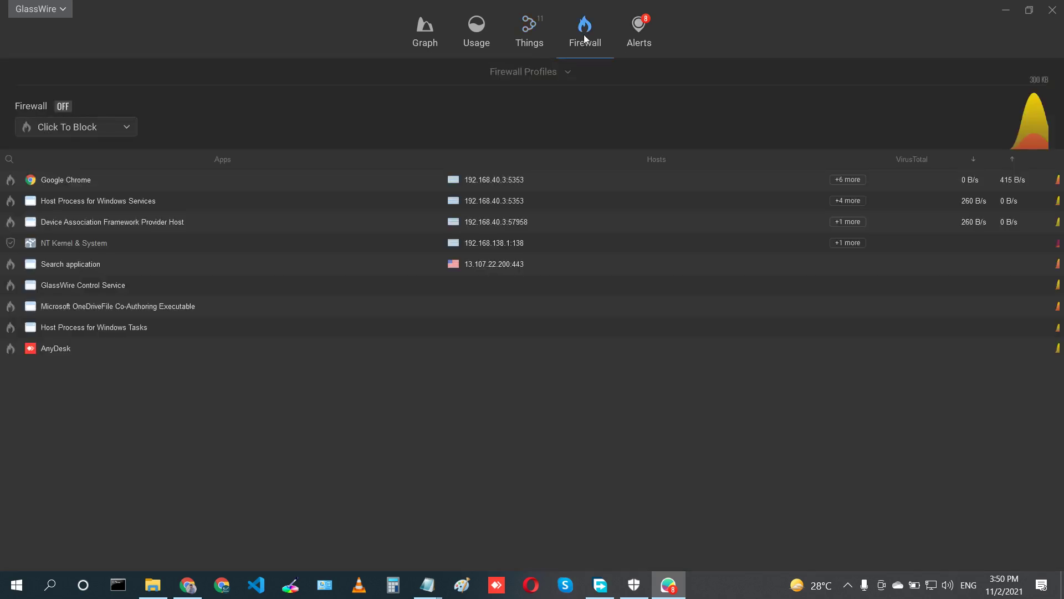
pyautogui.click(639, 32)
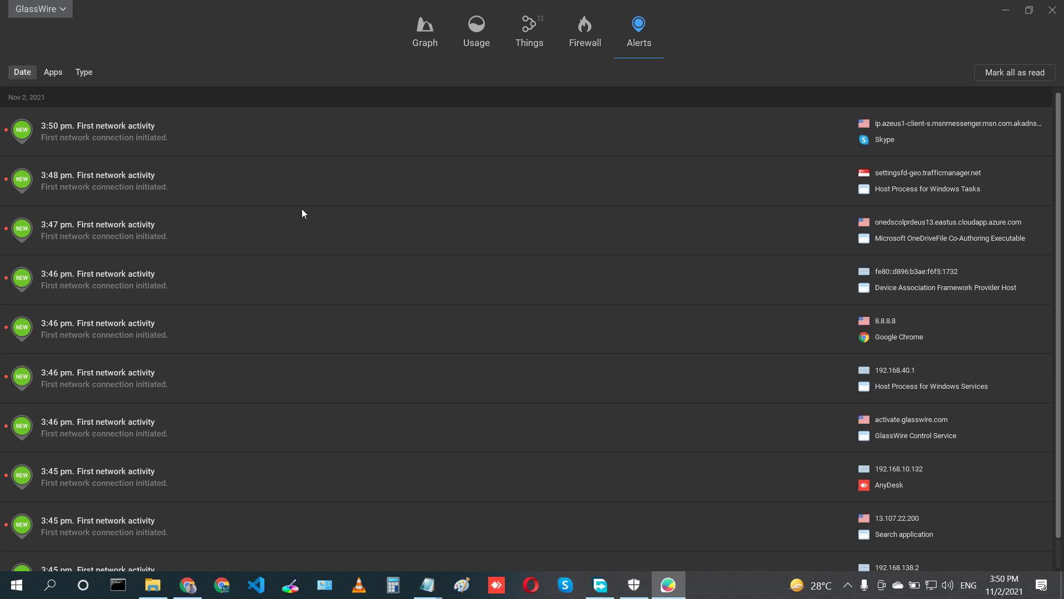
pyautogui.click(428, 19)
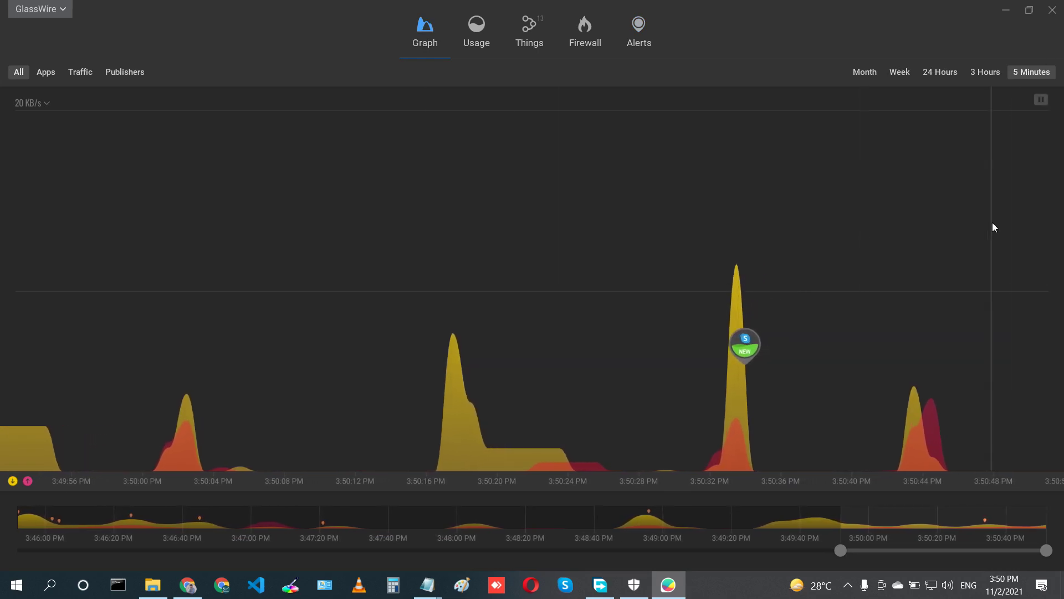
# Cycle the graph through 3 Hours, 24 Hours, Week, Month, back to 5 Minutes, widen it, then open Usage.
pyautogui.click(999, 74)
pyautogui.click(936, 75)
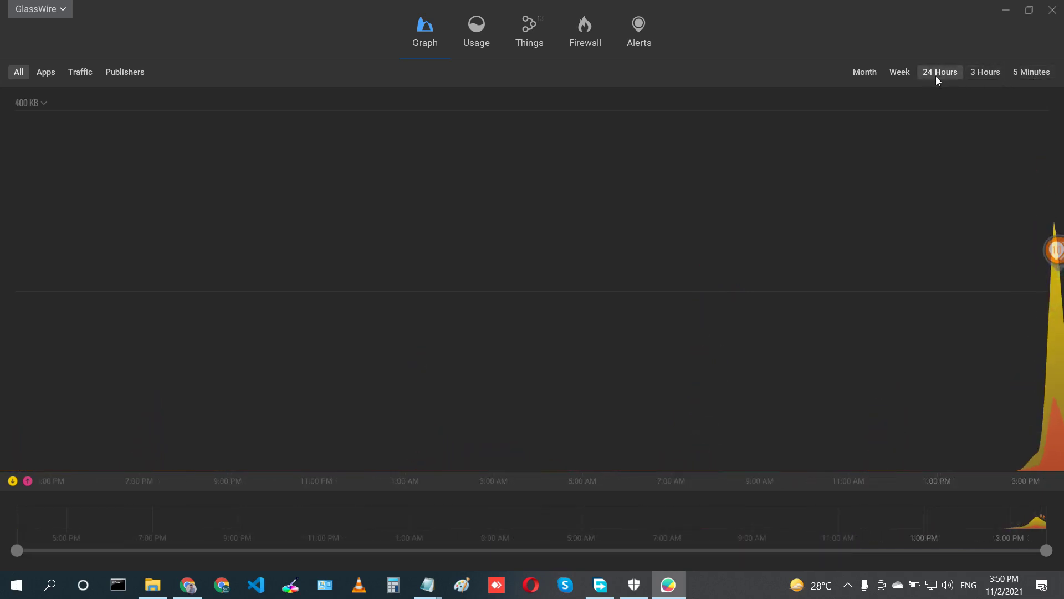
pyautogui.click(901, 76)
pyautogui.click(866, 76)
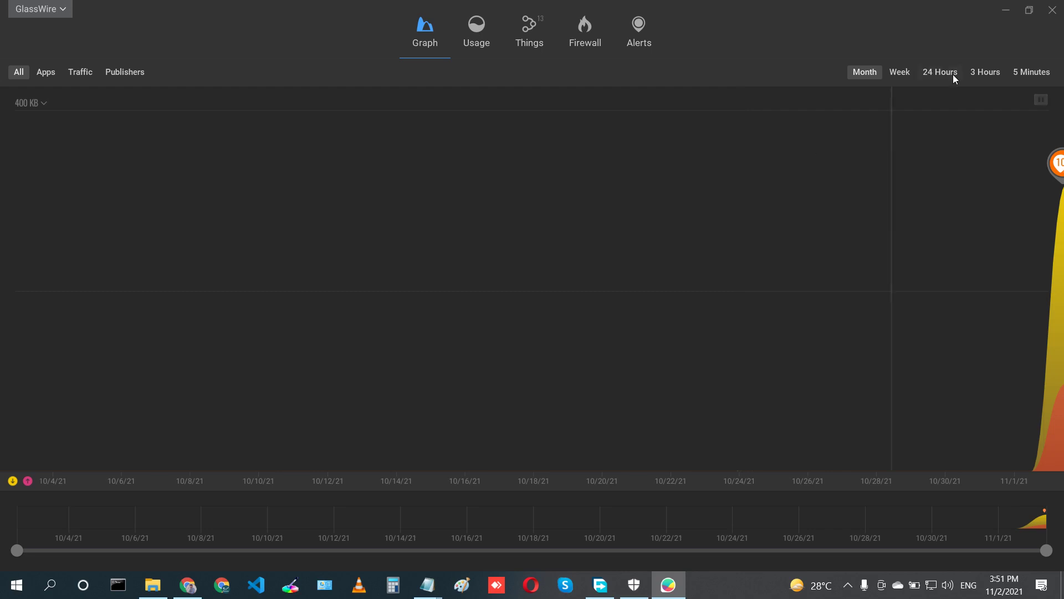
pyautogui.click(898, 72)
pyautogui.click(934, 71)
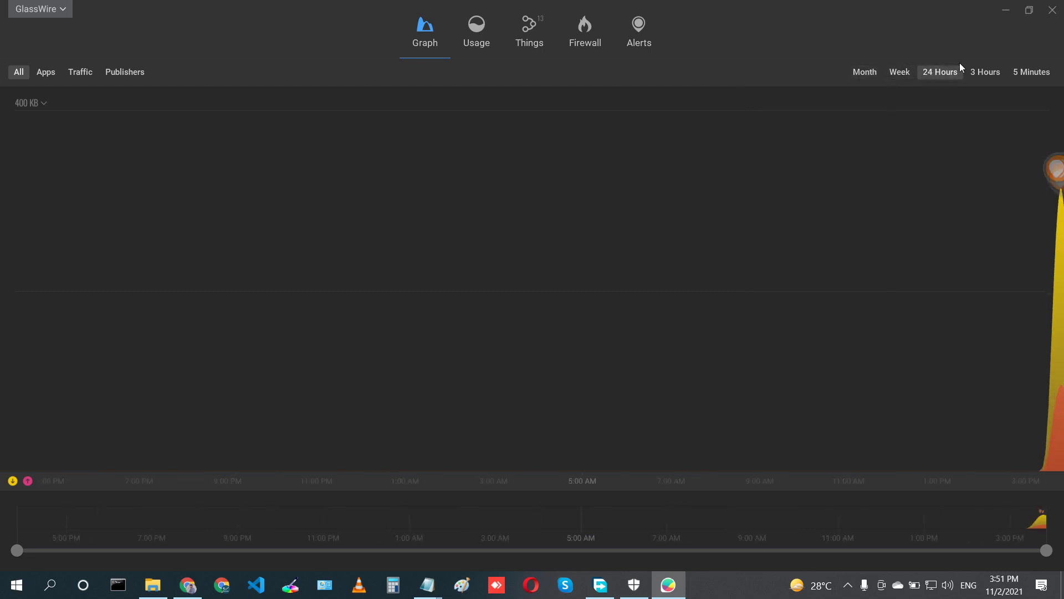
pyautogui.click(986, 70)
pyautogui.click(1031, 68)
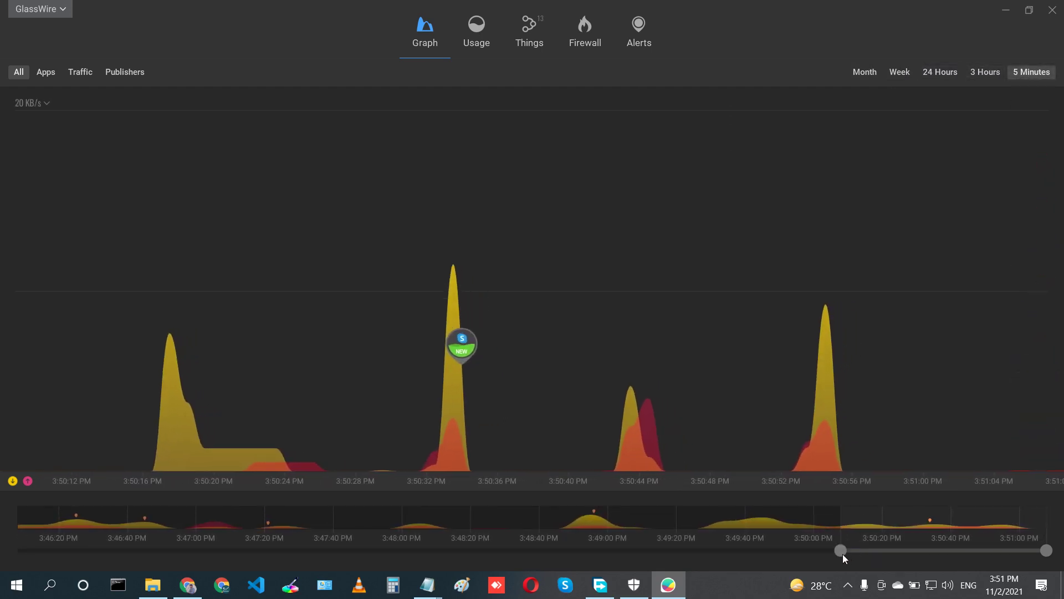
pyautogui.moveTo(839, 549); pyautogui.dragTo(3, 534)
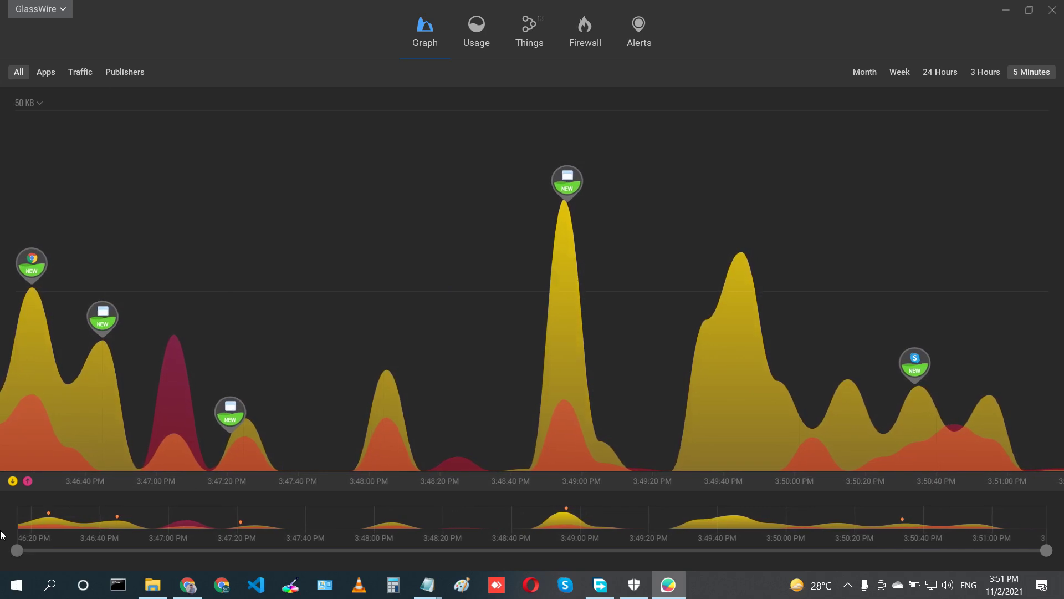
pyautogui.click(475, 42)
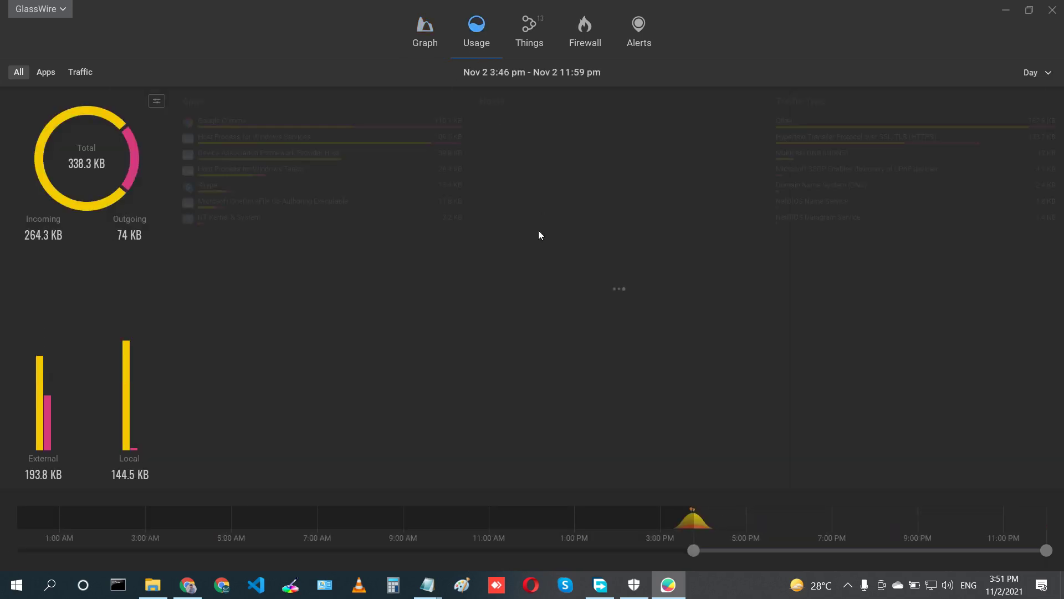
# Open and close the Usage date calendar, then view the 13 devices on Things.
pyautogui.click(533, 71)
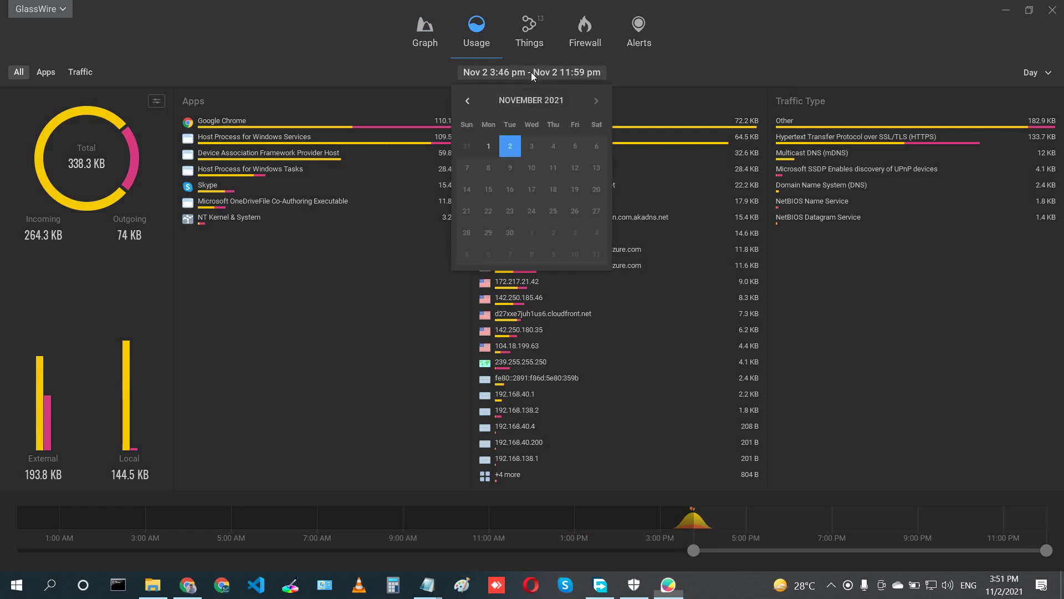
pyautogui.click(368, 79)
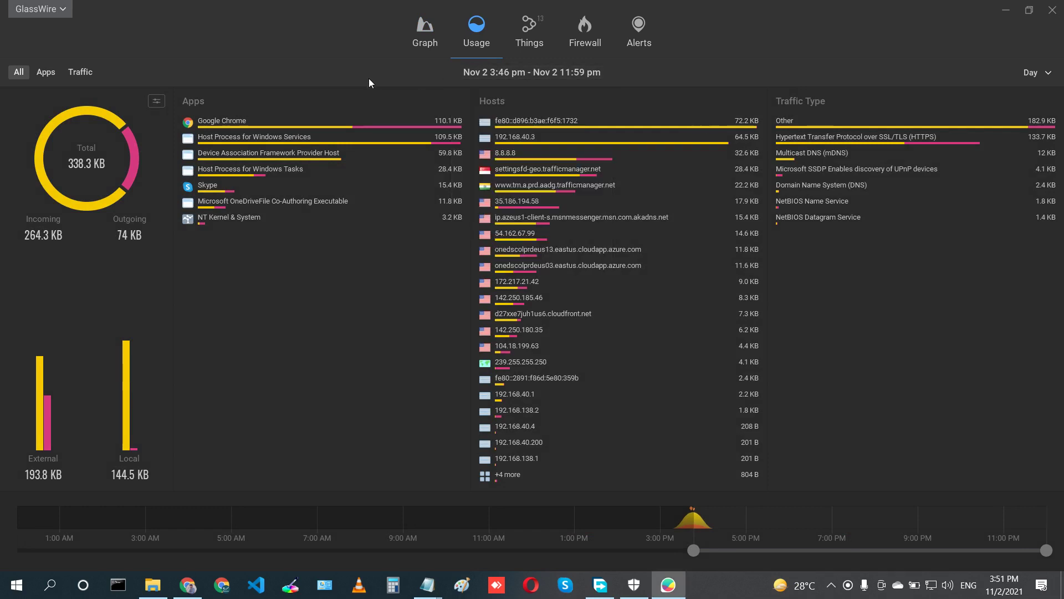
pyautogui.moveTo(517, 194)
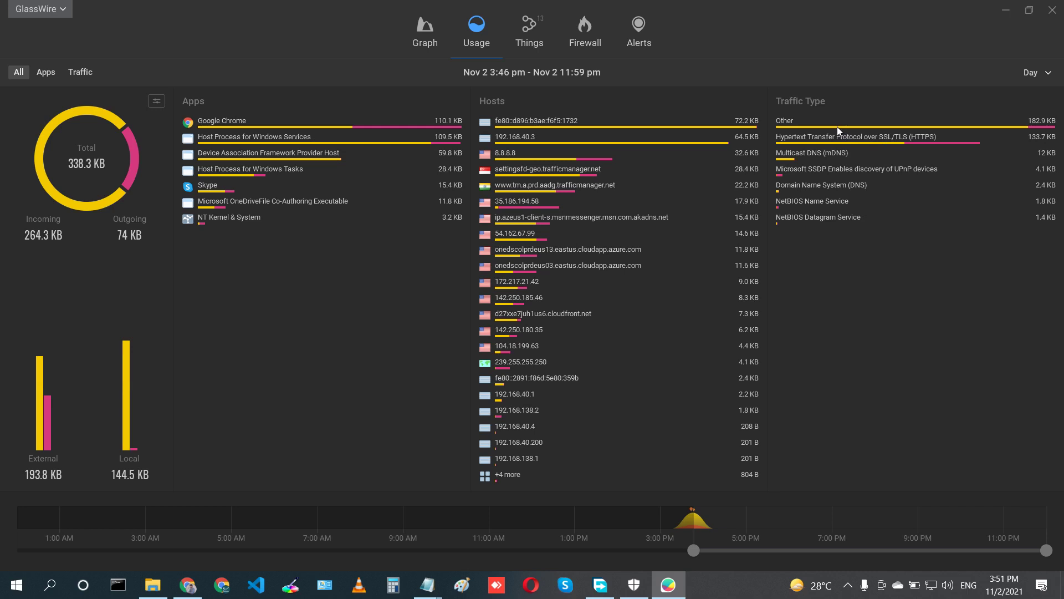
pyautogui.click(544, 31)
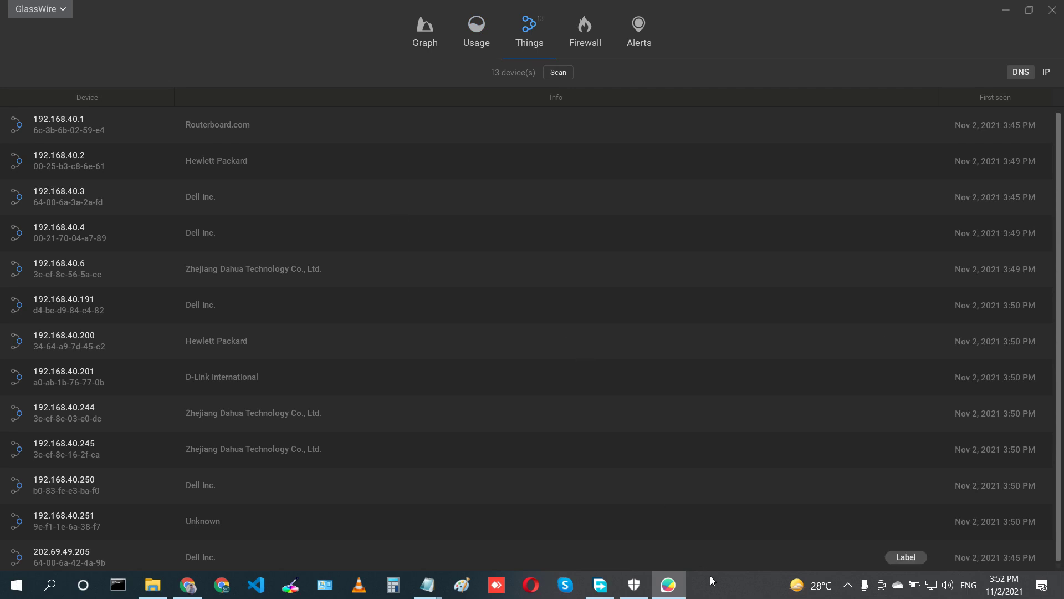
# Bring File Explorer forward and step back through earlier folders to Software.
pyautogui.moveTo(163, 588)
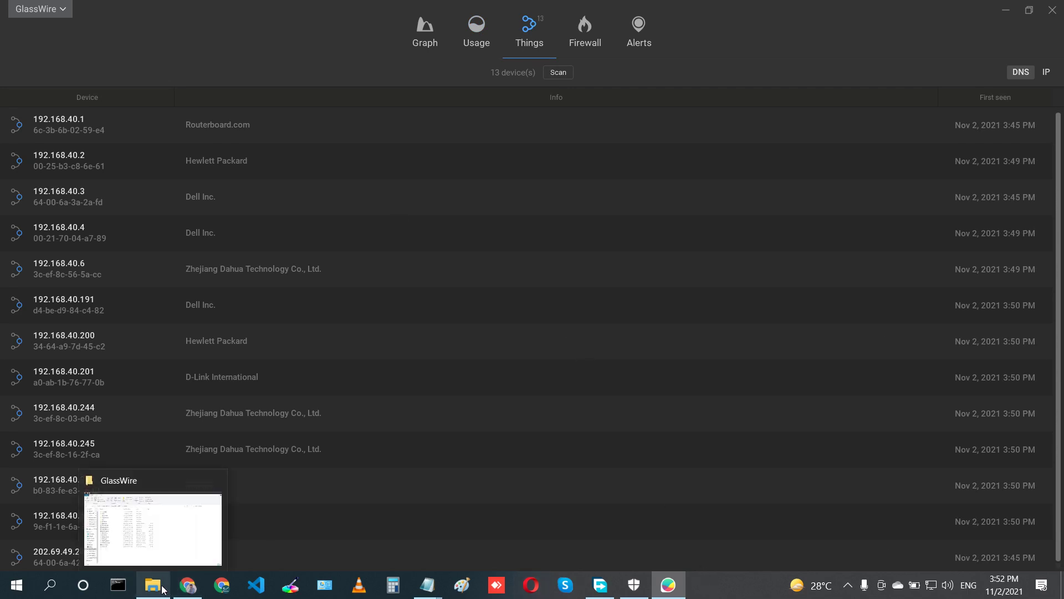
pyautogui.click(177, 545)
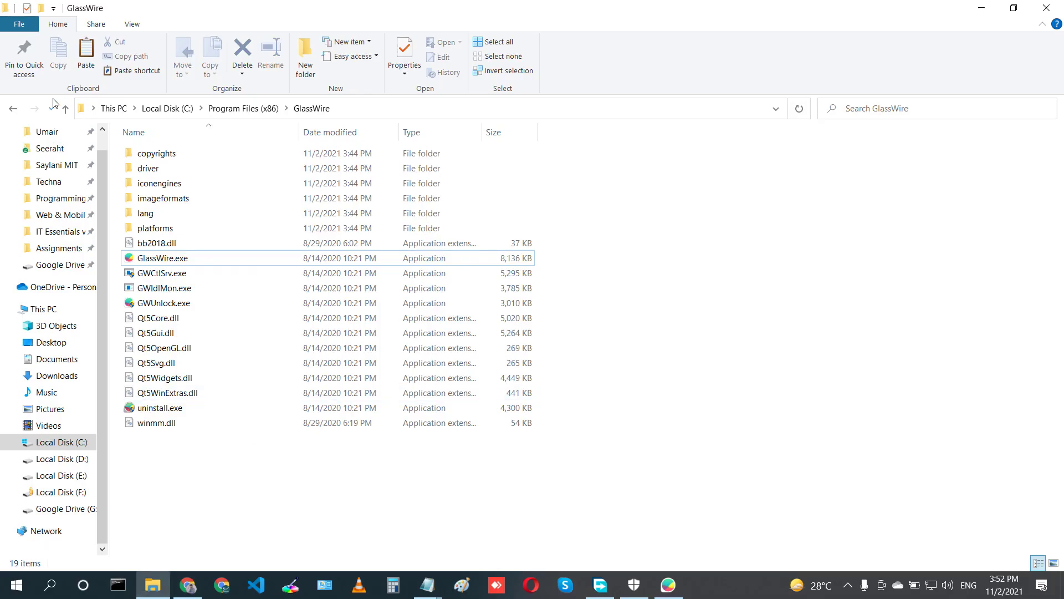
pyautogui.click(13, 110)
pyautogui.click(13, 111)
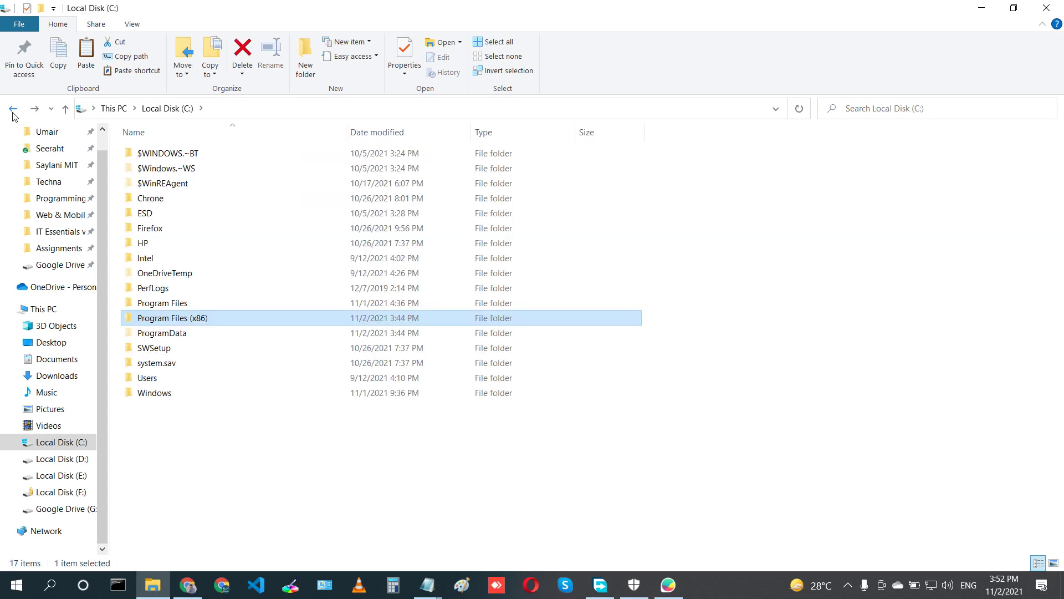
pyautogui.click(13, 111)
pyautogui.click(13, 113)
pyautogui.click(13, 113)
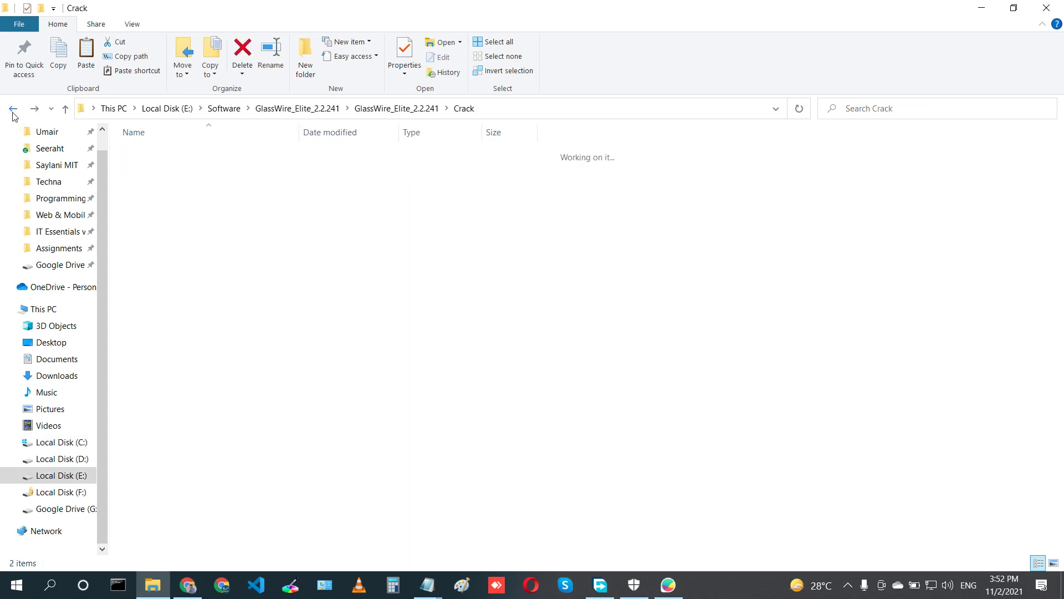
pyautogui.click(13, 113)
pyautogui.click(13, 113)
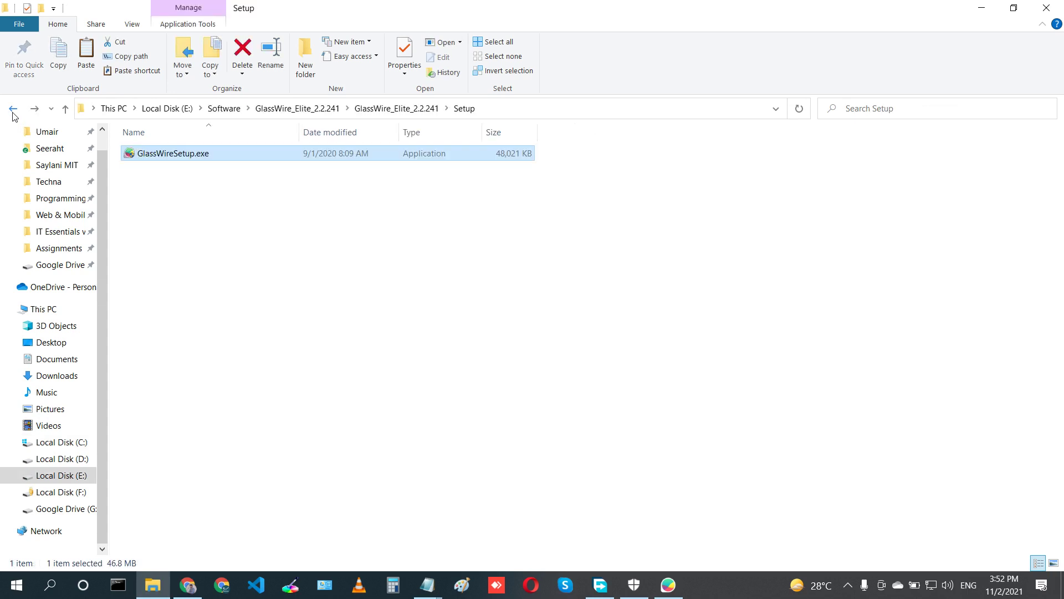
pyautogui.click(13, 113)
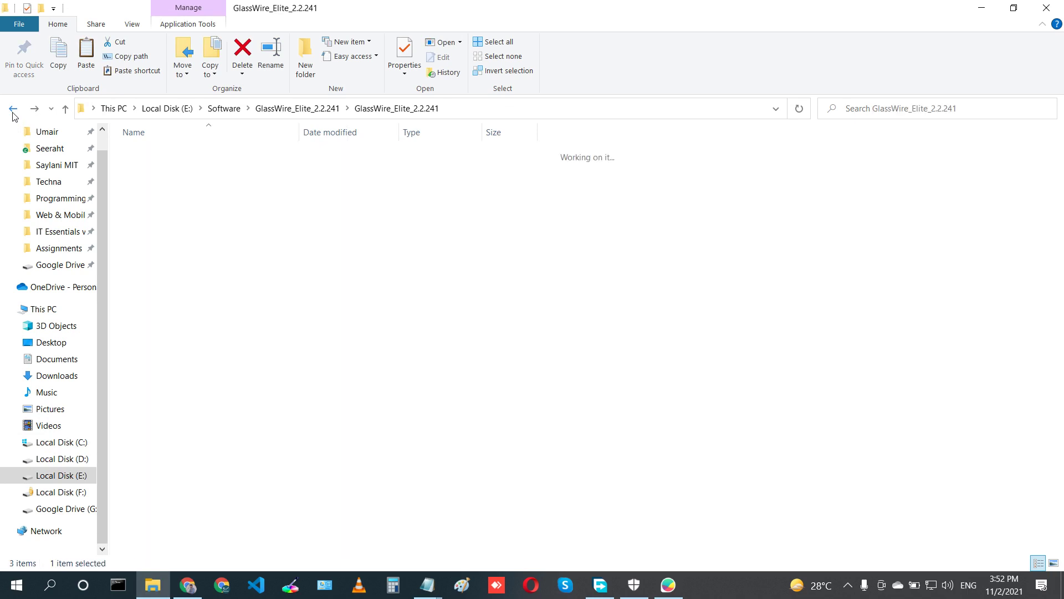
pyautogui.click(224, 108)
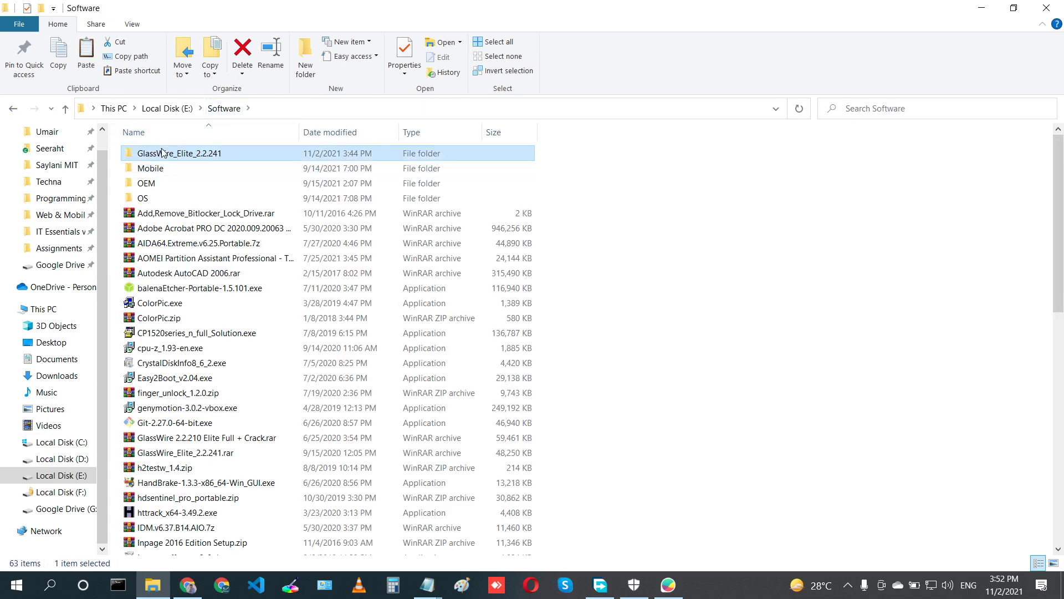
# Permanently delete the GlassWire_Elite_2.2.241 folder, retrying past the Folder In Use warning.
pyautogui.hotkey('shift', 'Delete')
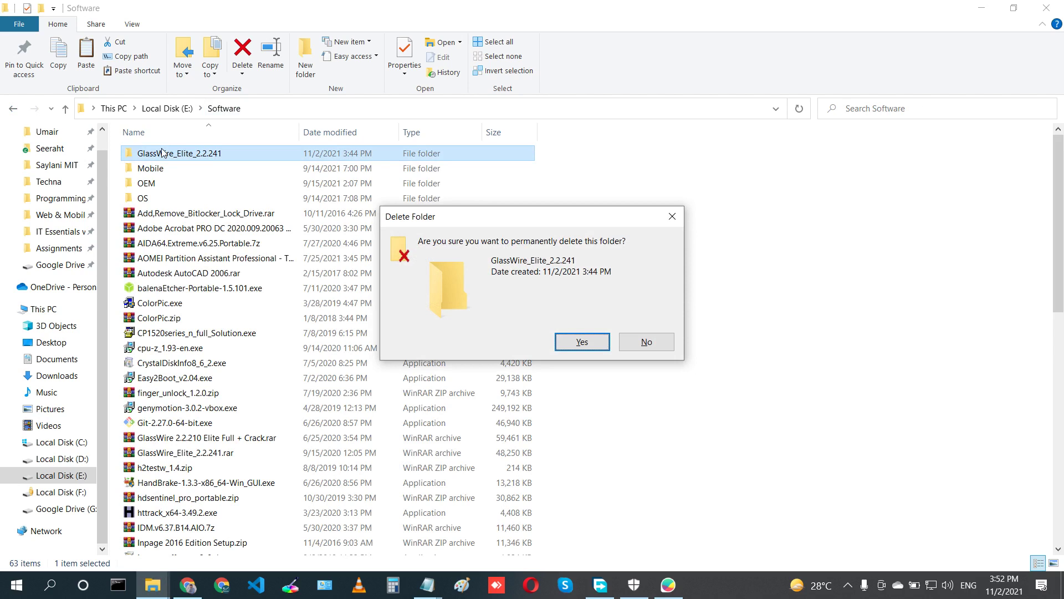
pyautogui.press('Return')
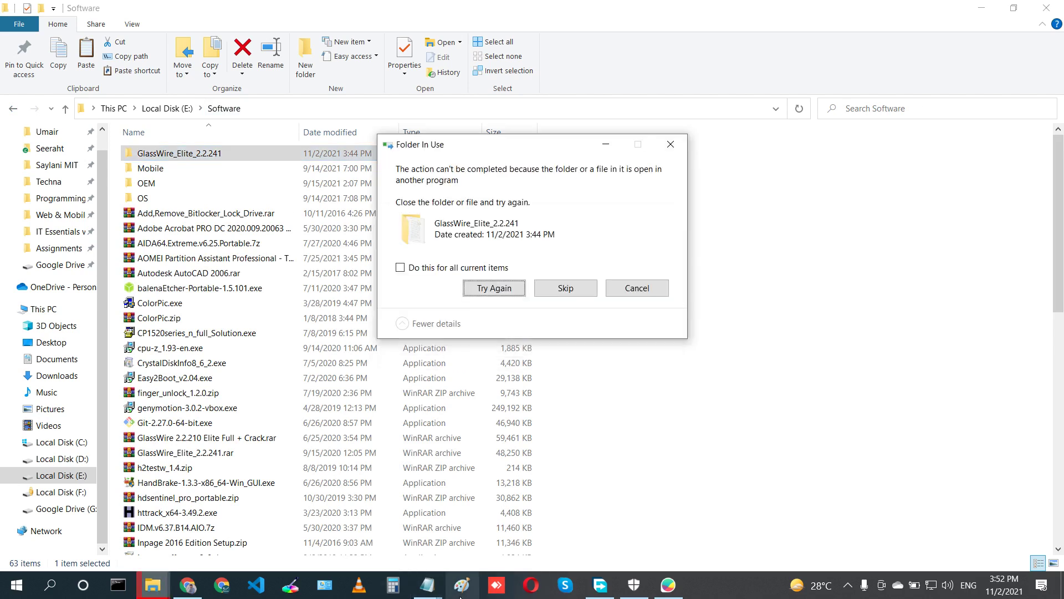
pyautogui.click(426, 585)
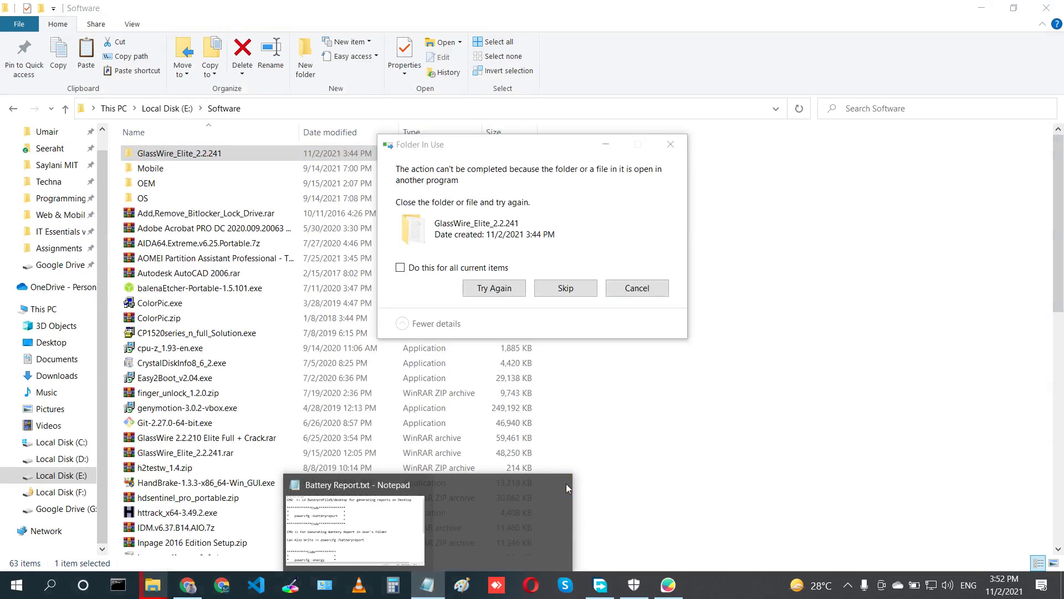
pyautogui.click(456, 269)
pyautogui.click(501, 289)
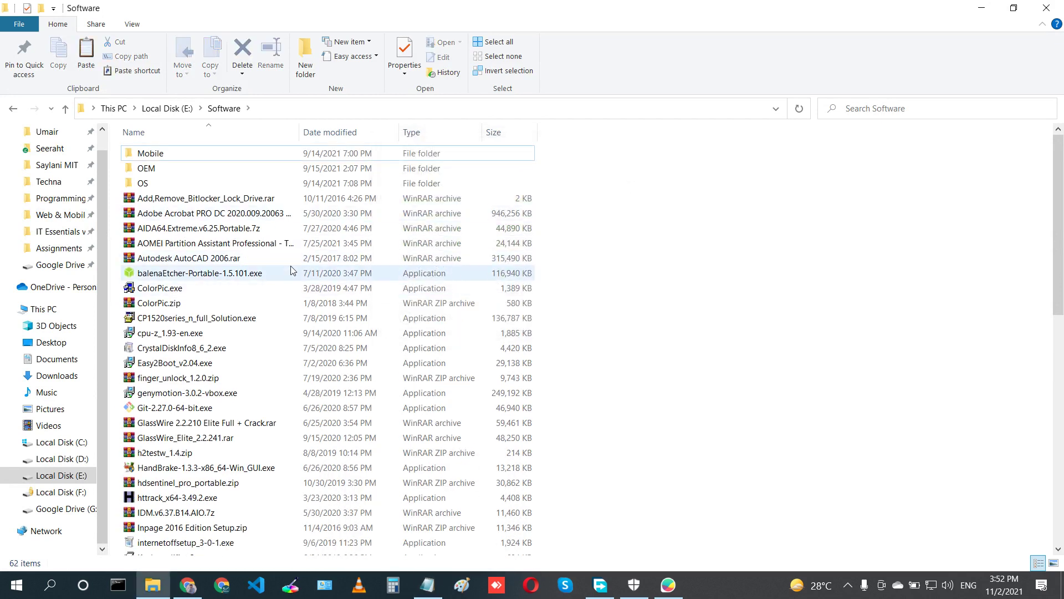
# Permanently delete the _Getintopc.com_GlassWire.2.3.335 folder and .rar from Downloads\Programs.
pyautogui.click(59, 379)
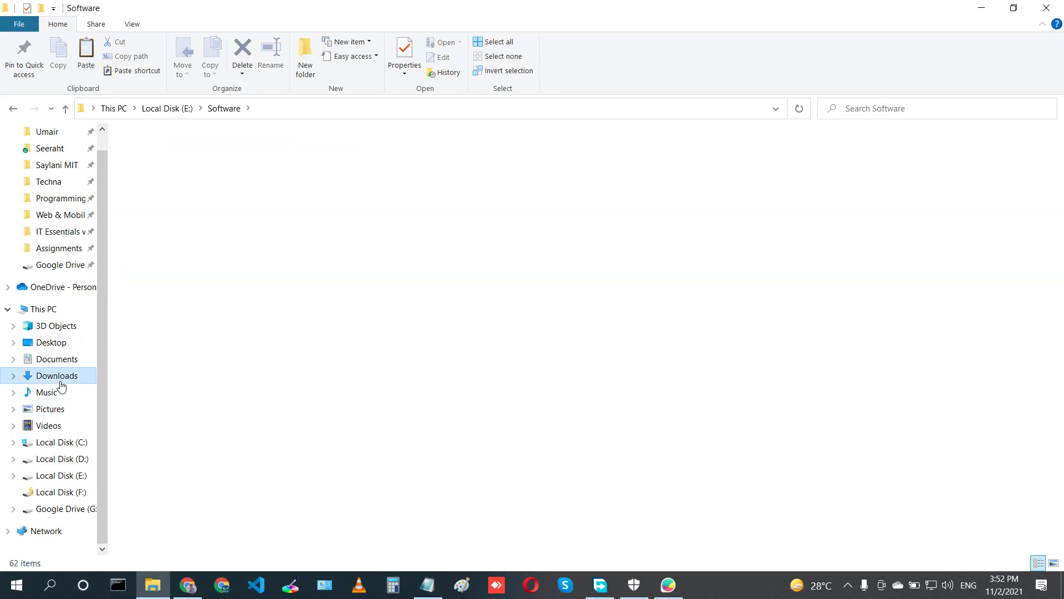
pyautogui.click(147, 212)
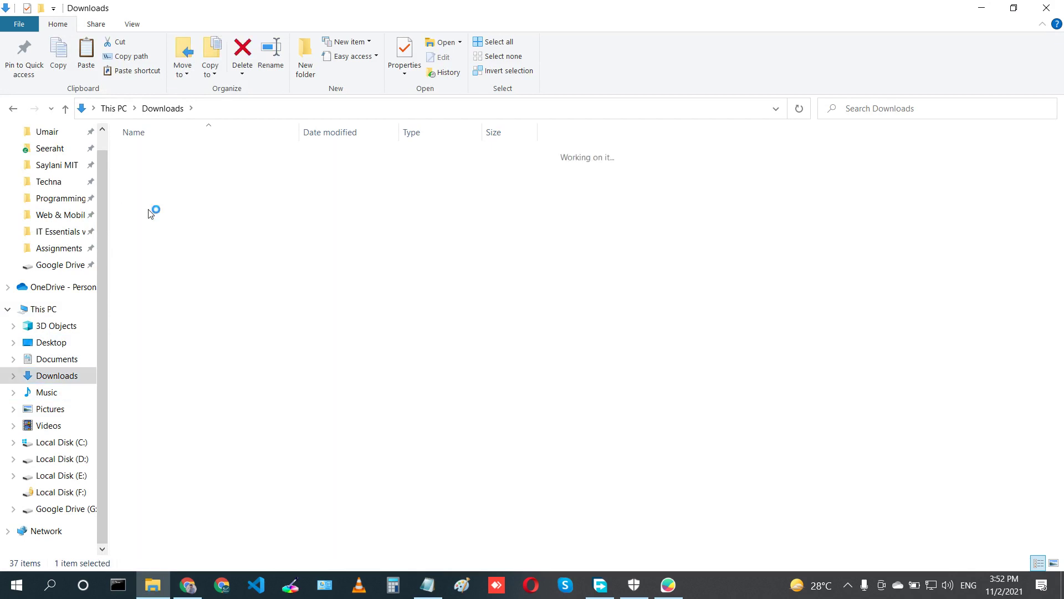
pyautogui.click(201, 154)
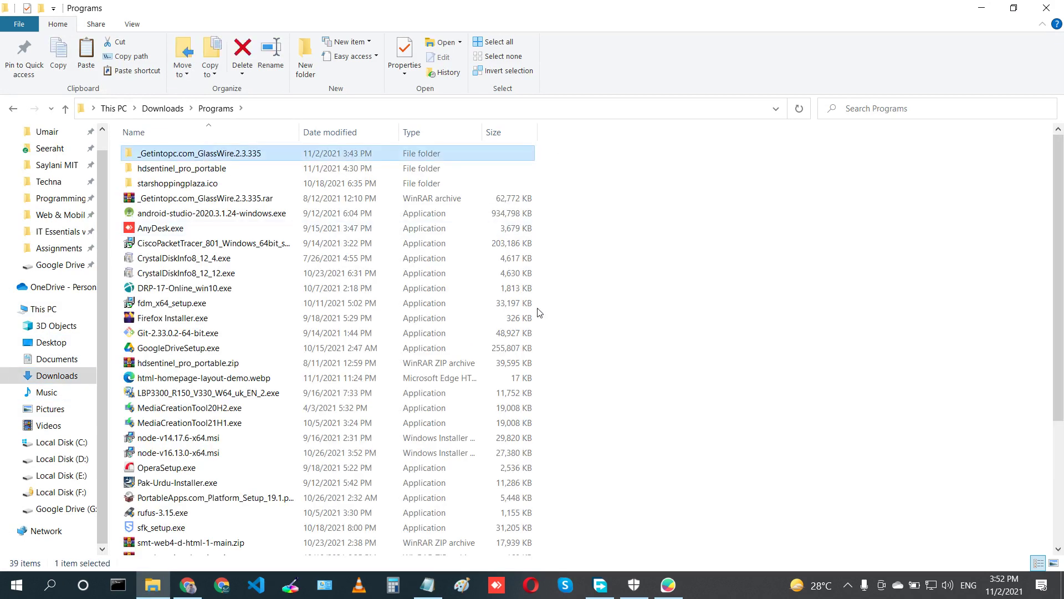
pyautogui.hotkey('shift', 'Delete')
pyautogui.press('Return')
pyautogui.click(233, 183)
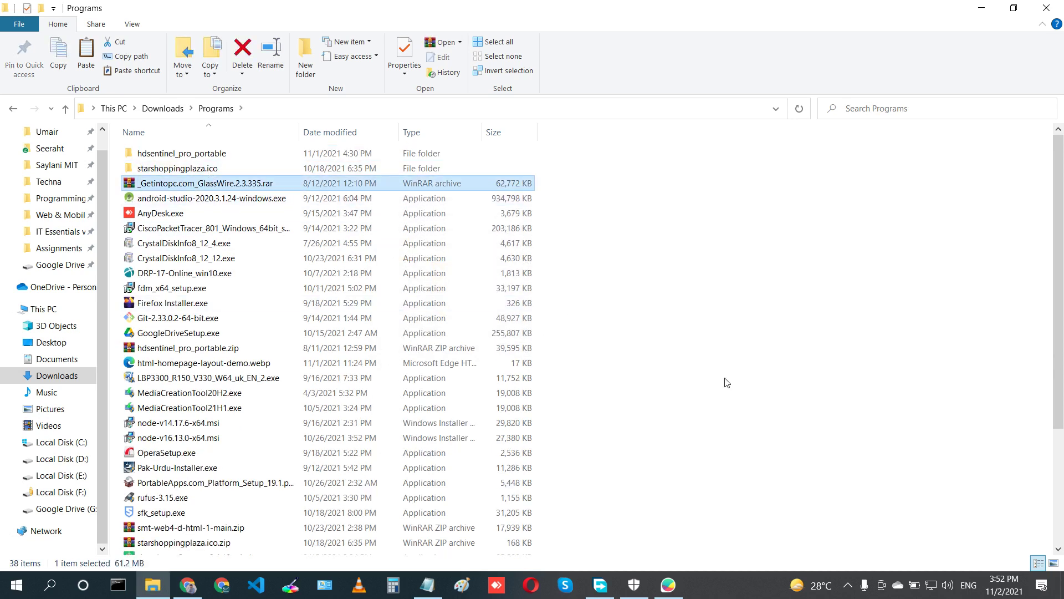
pyautogui.hotkey('shift', 'Delete')
pyautogui.press('Return')
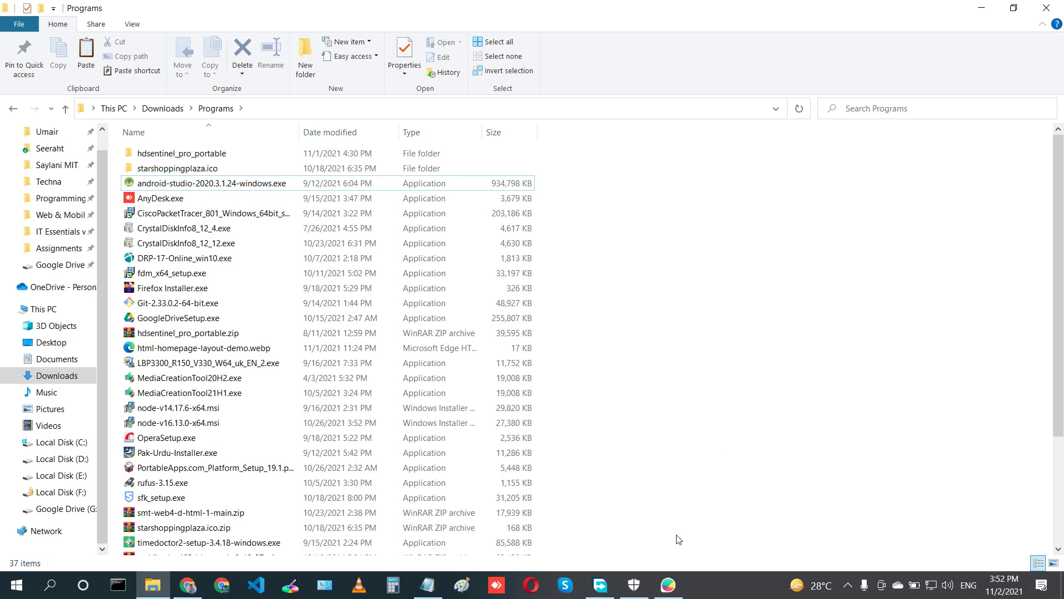
pyautogui.click(634, 585)
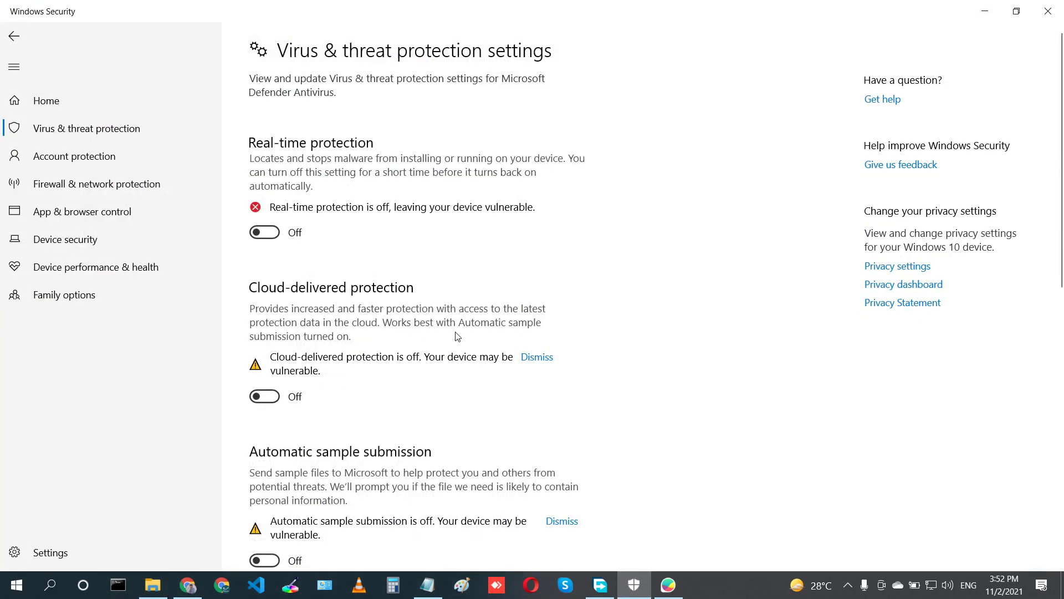
# Re-enable Real-time, Cloud-delivered, Automatic sample submission and Tamper Protection toggles, then exit Windows Security.
pyautogui.click(260, 230)
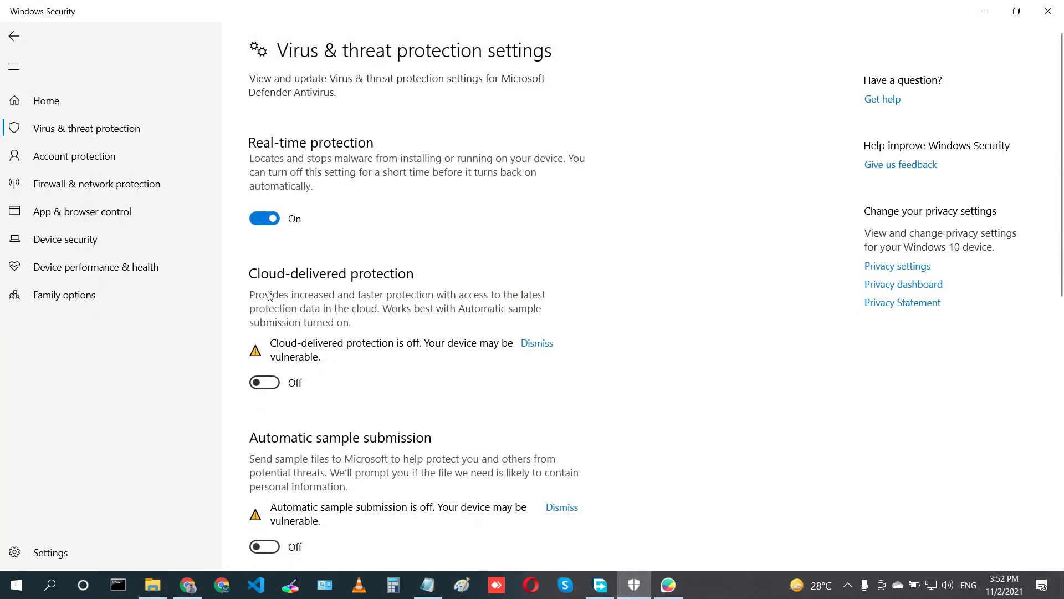
pyautogui.click(261, 383)
pyautogui.scroll(-3, 265, 373)
pyautogui.click(271, 305)
pyautogui.scroll(-4, 281, 277)
pyautogui.click(272, 234)
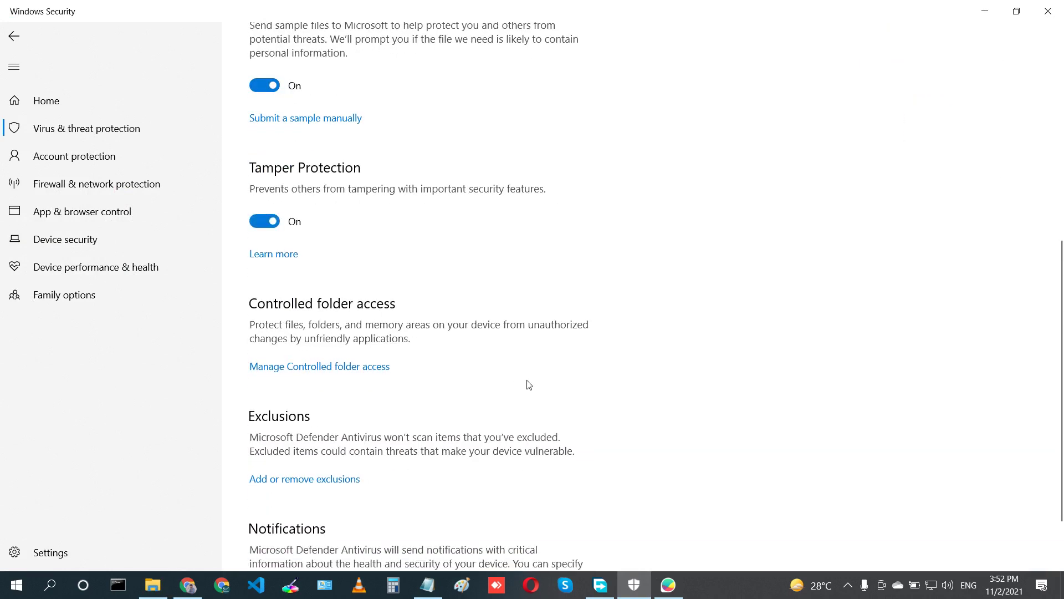
pyautogui.scroll(8, 527, 384)
pyautogui.click(1048, 11)
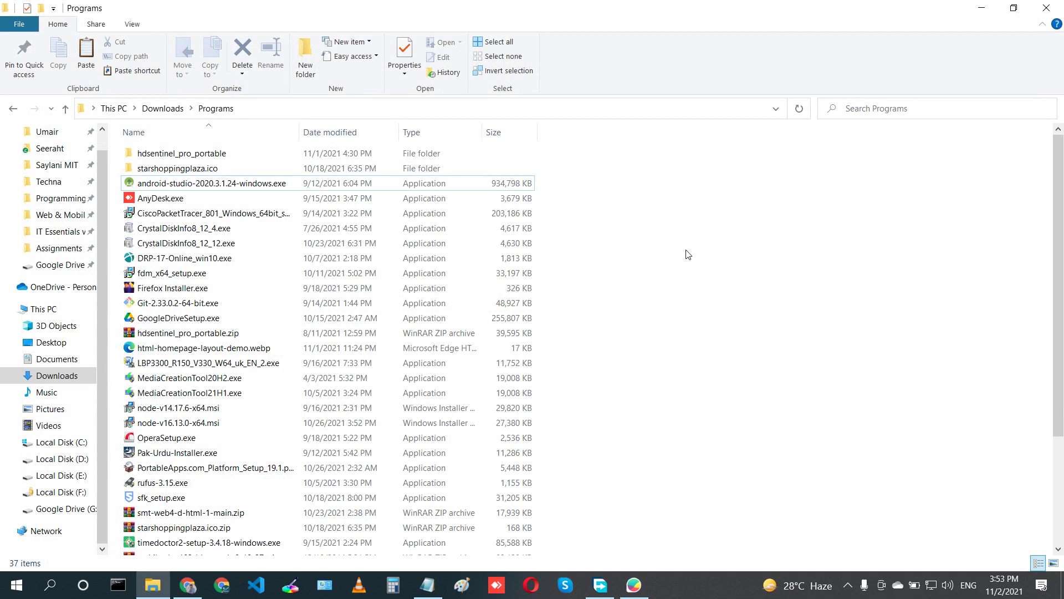
# Close the Programs folder in File Explorer to bring back GlassWire's Things list of 13 devices.
pyautogui.moveTo(241, 379)
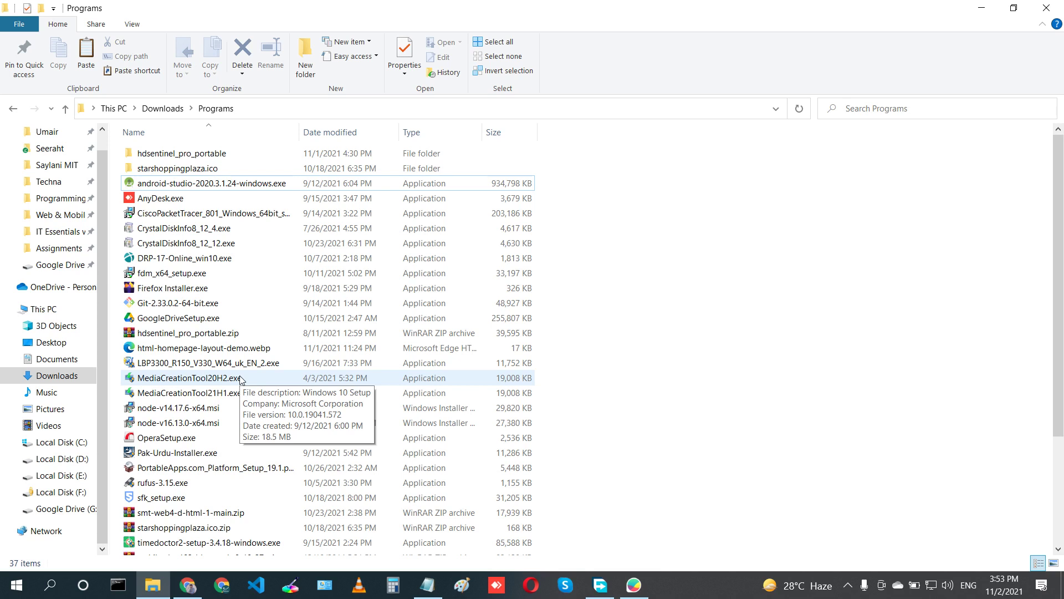
pyautogui.click(241, 378)
pyautogui.click(1014, 7)
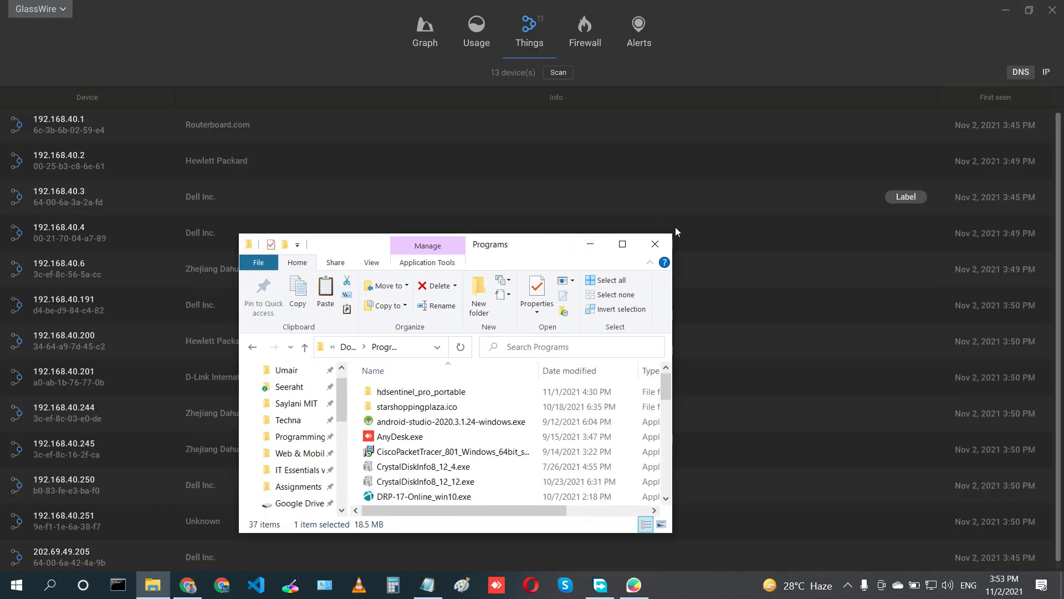
pyautogui.click(622, 244)
pyautogui.click(1048, 8)
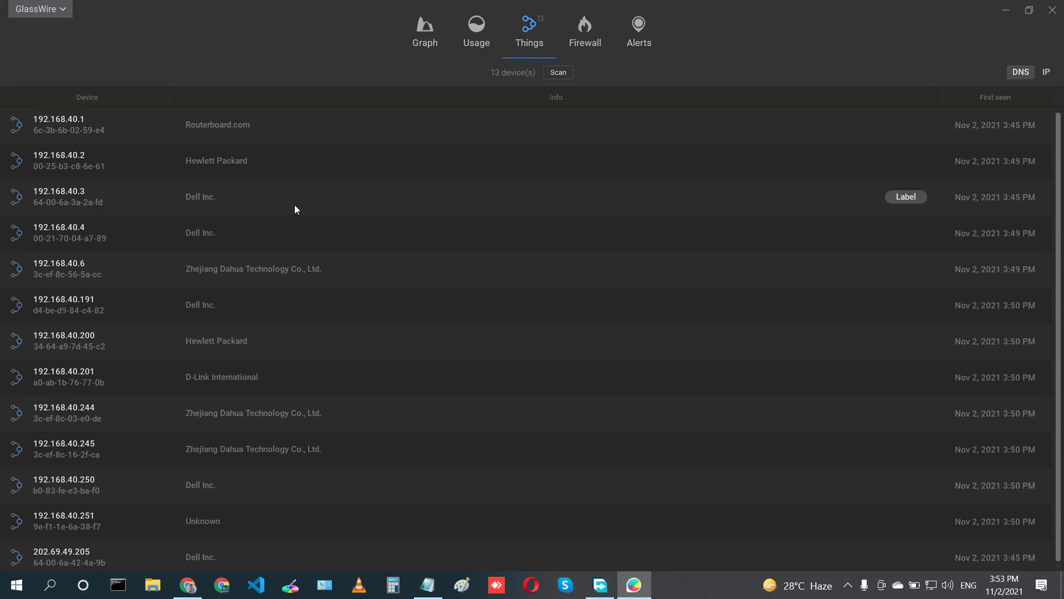
pyautogui.scroll(-1, 295, 207)
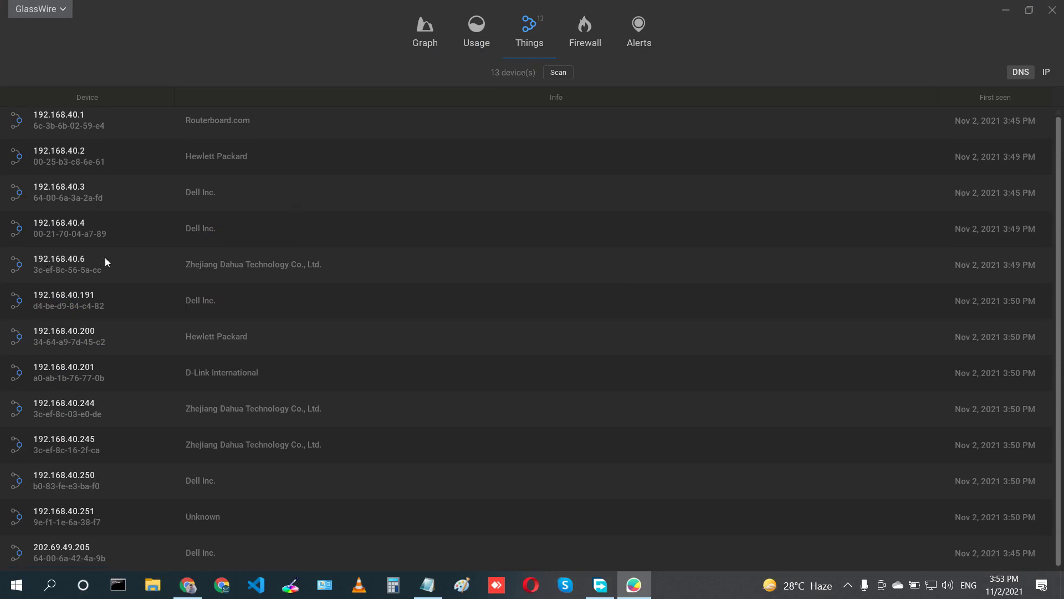
pyautogui.scroll(1, 104, 257)
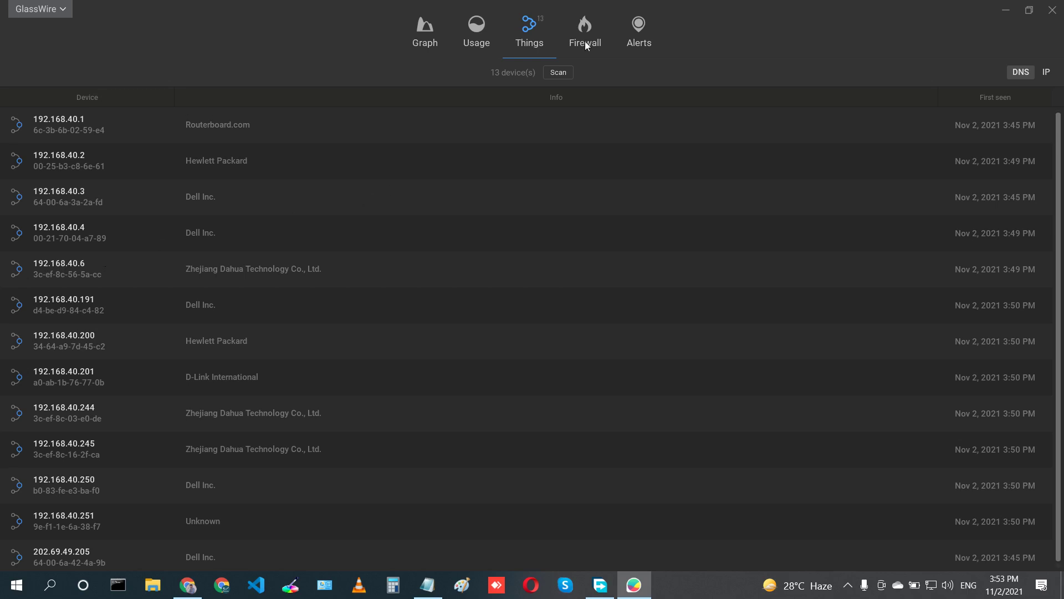
pyautogui.click(438, 44)
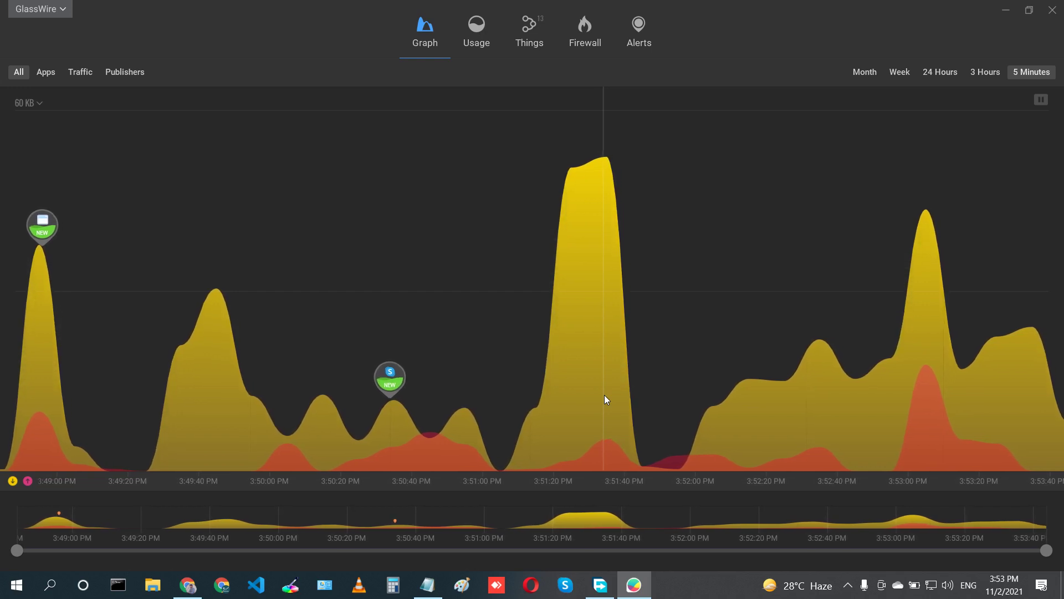
pyautogui.click(528, 27)
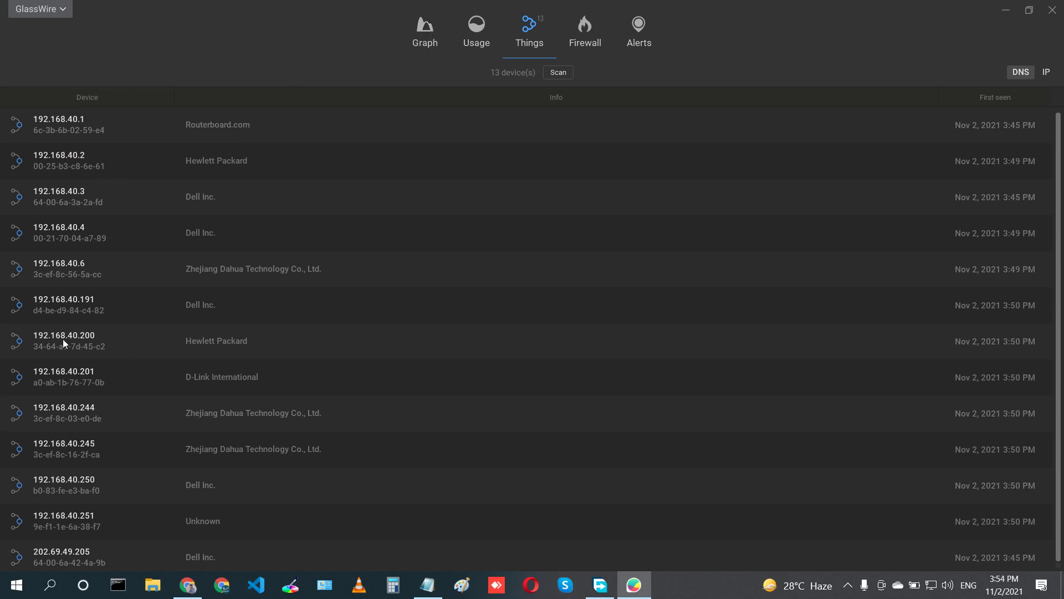
# Label the device at 192.168.40.200 as 'My Laptop'.
pyautogui.moveTo(231, 346)
pyautogui.click(912, 340)
pyautogui.write('My Laptop')
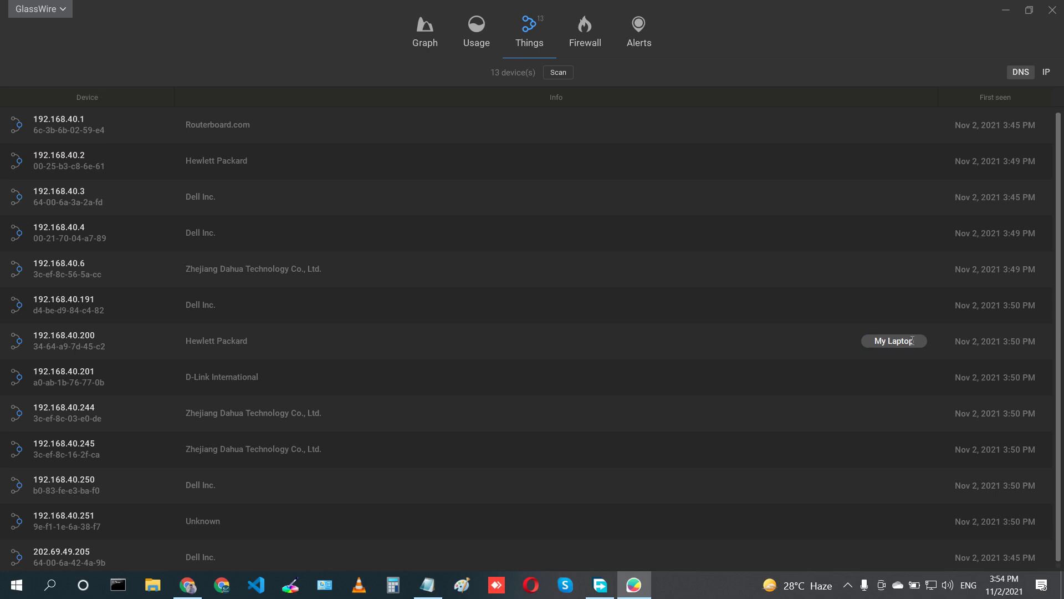
pyautogui.press('Return')
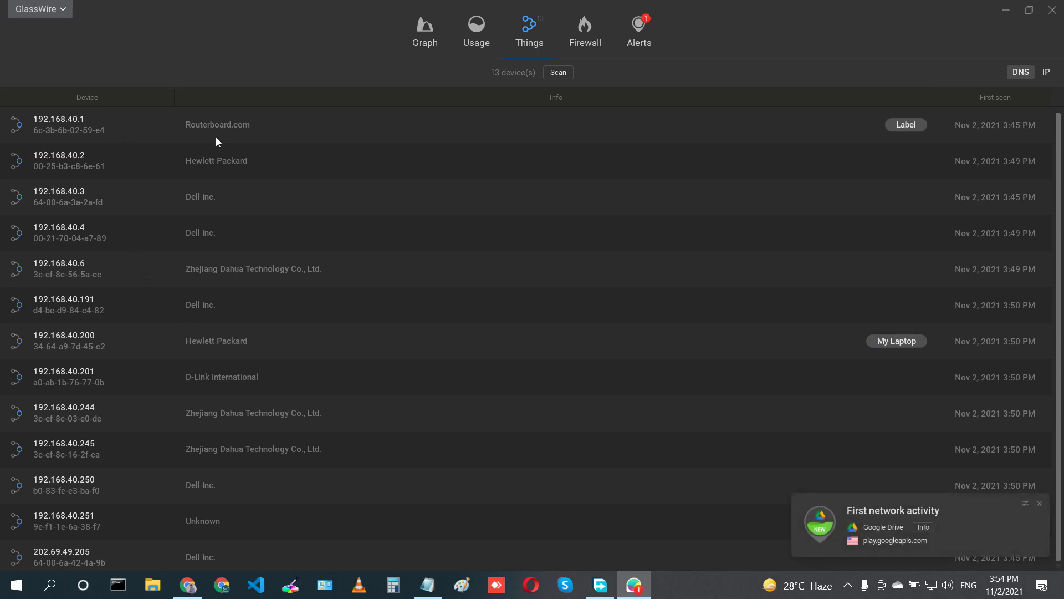
# Label the 192.168.40.1 gateway as 'Router' and dismiss the update notice.
pyautogui.click(915, 124)
pyautogui.write('Router')
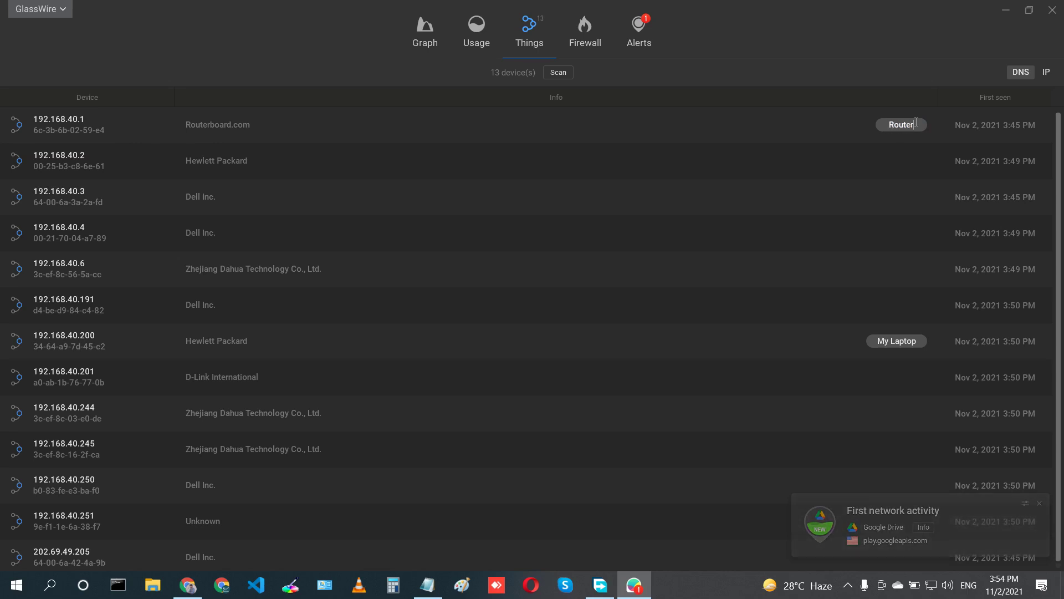
pyautogui.press('Return')
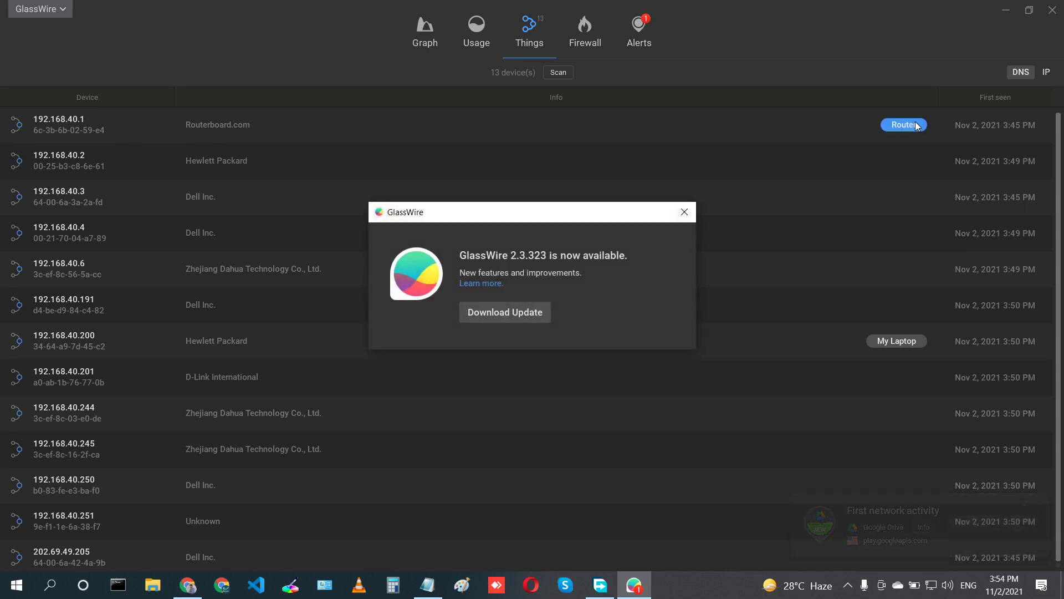
pyautogui.click(687, 214)
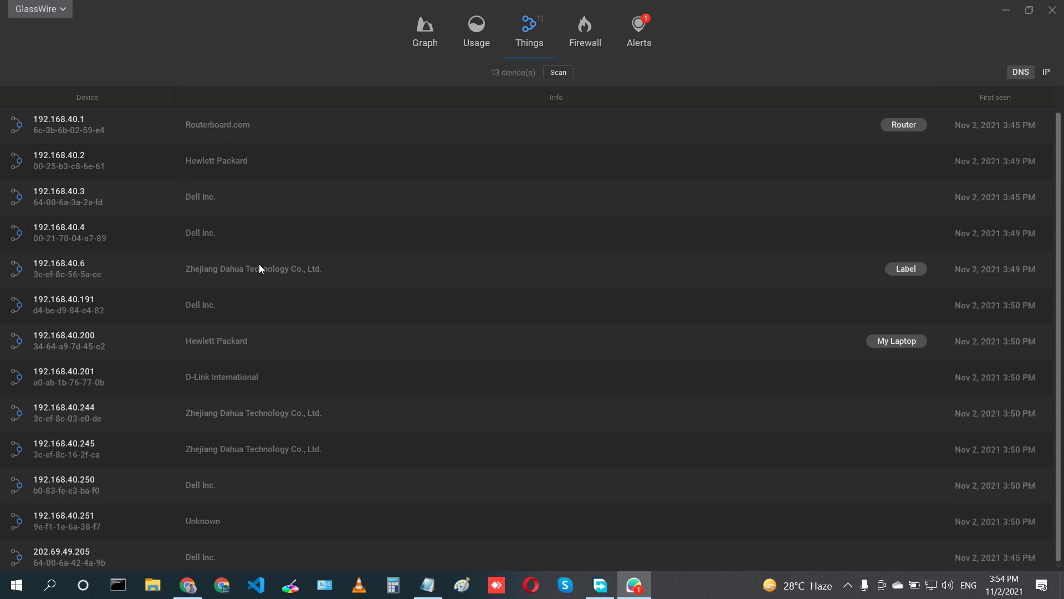
pyautogui.scroll(-1, 259, 265)
pyautogui.scroll(1, 259, 264)
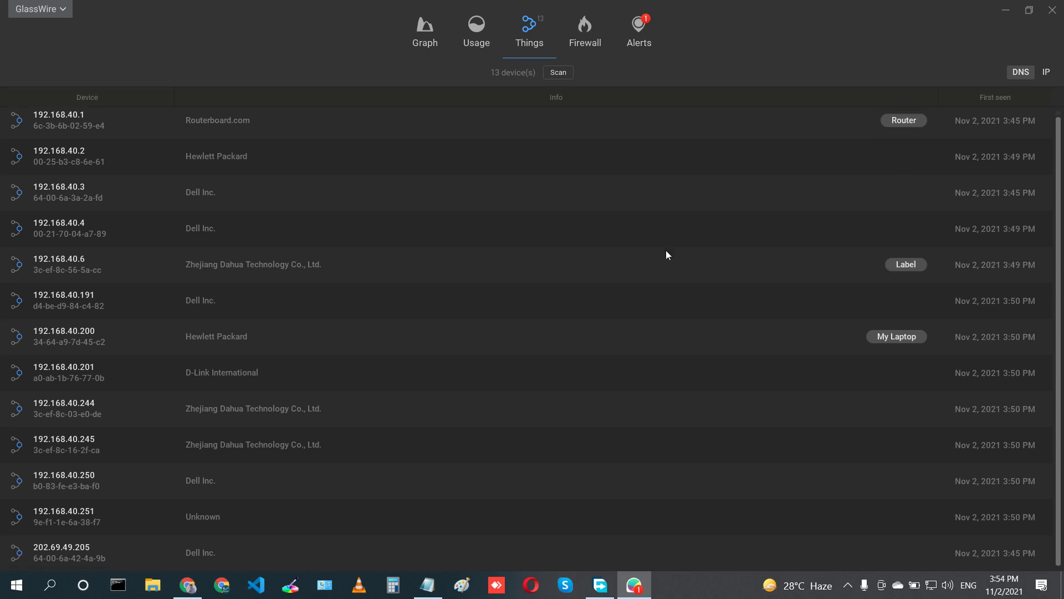
# Show GlassWire's Graph view, then bring up the glasswire.com homepage in Chrome.
pyautogui.click(431, 38)
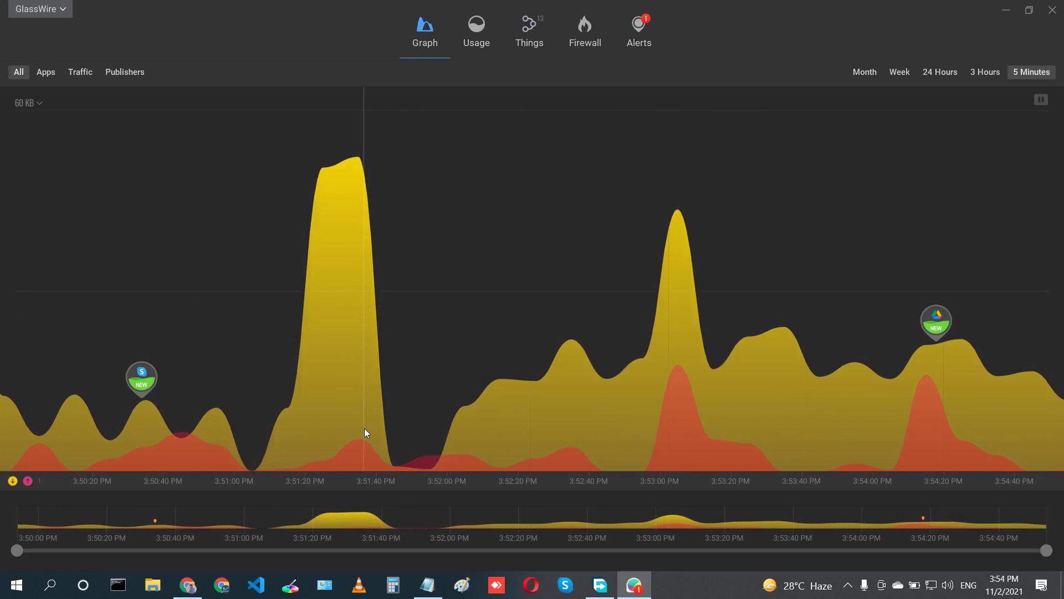
pyautogui.click(188, 585)
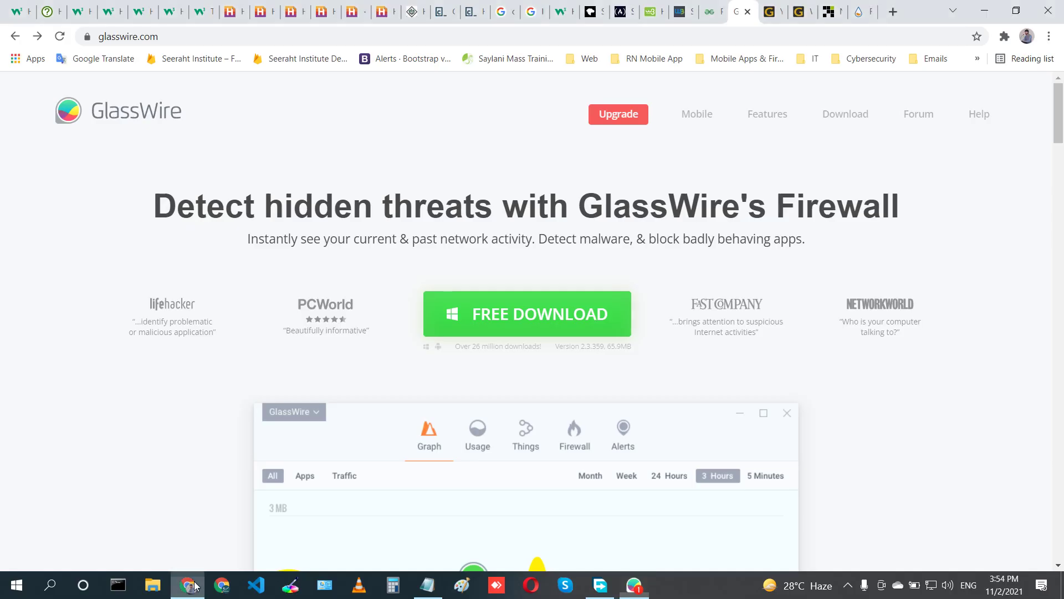
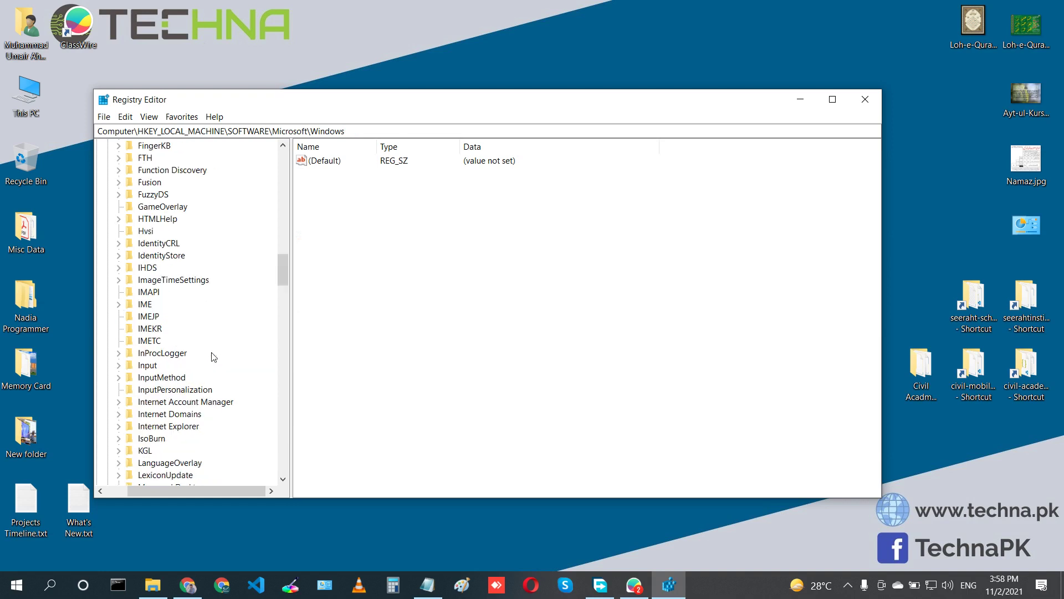
# Collapse the registry tree to the root keys and maximize the Registry Editor window.
pyautogui.click(107, 414)
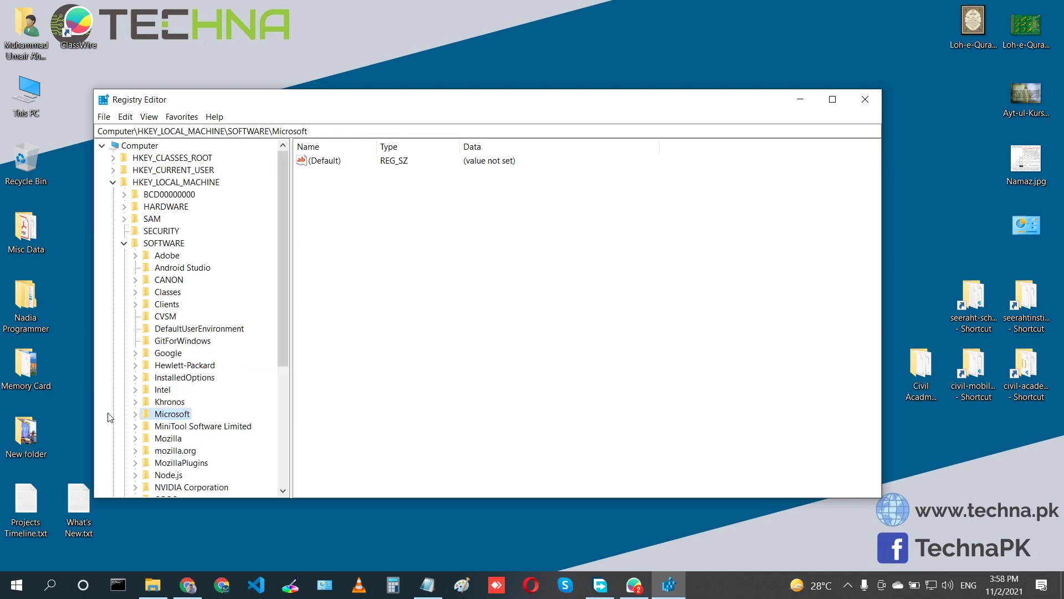
pyautogui.click(123, 244)
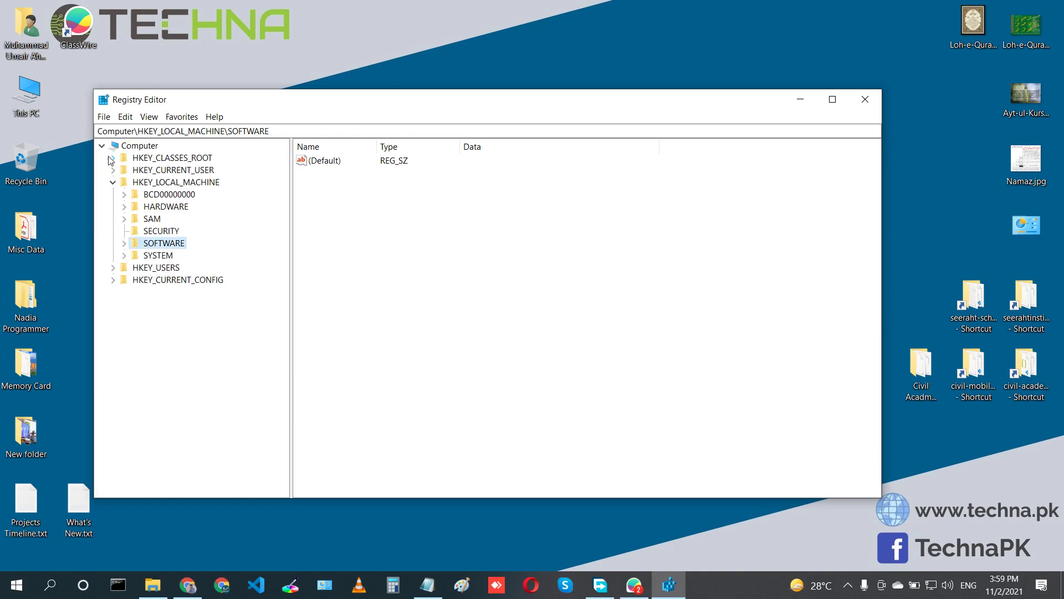
pyautogui.click(114, 183)
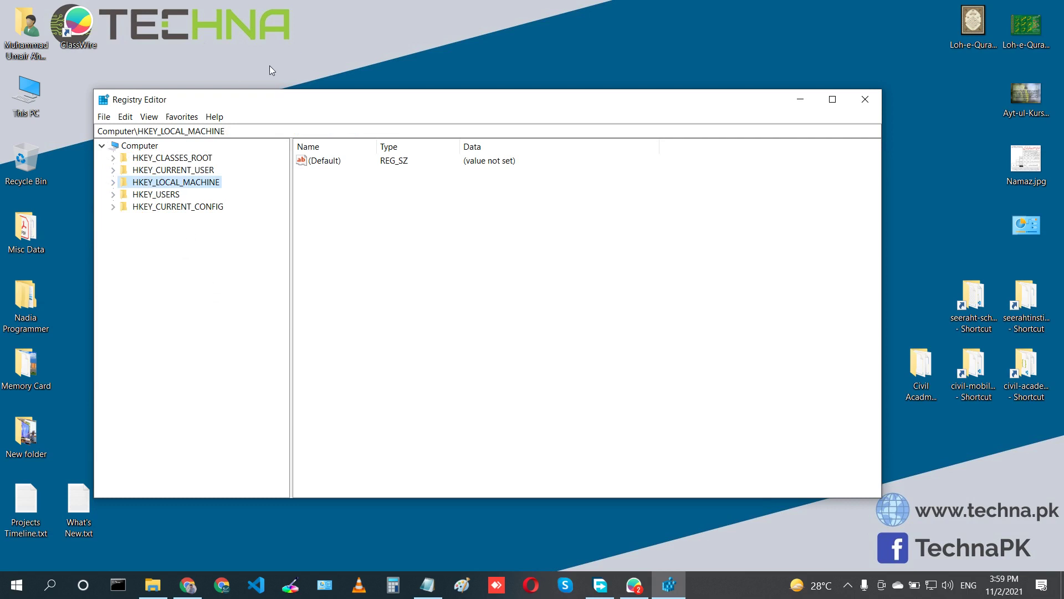
pyautogui.doubleClick(262, 102)
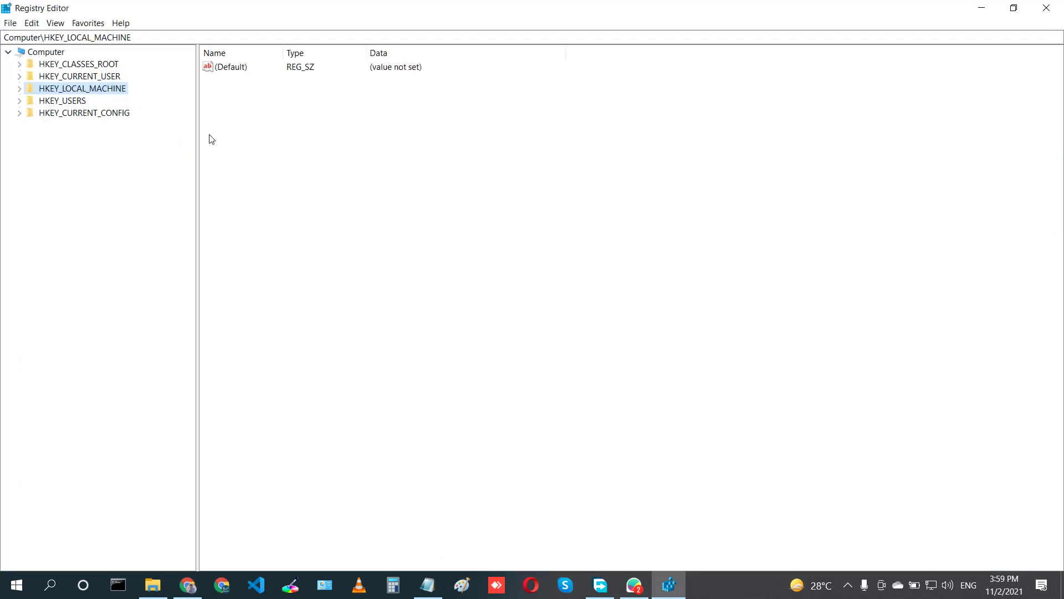
pyautogui.press('super+plus')
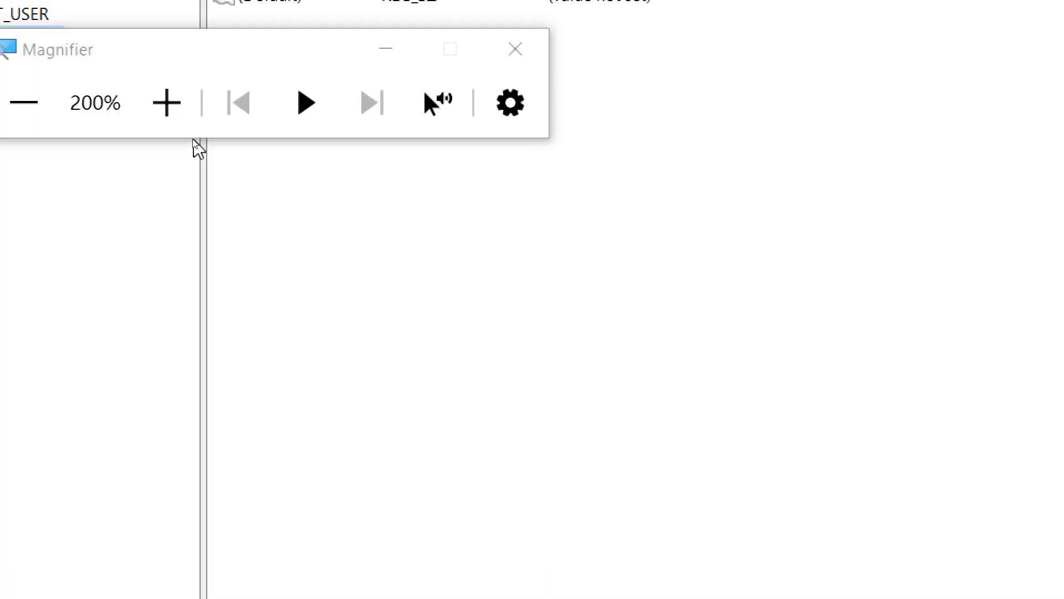
pyautogui.click(407, 55)
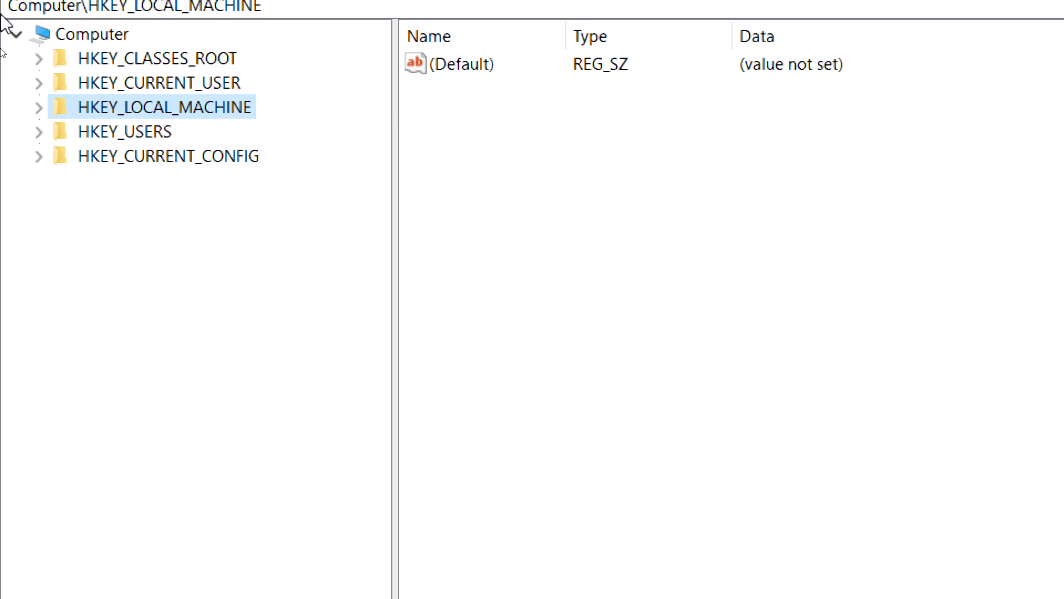
# Navigate to HKEY_LOCAL_MACHINE\SYSTEM\CurrentControlSet\Services\USBSTOR to show its Start value of 3.
pyautogui.click(39, 108)
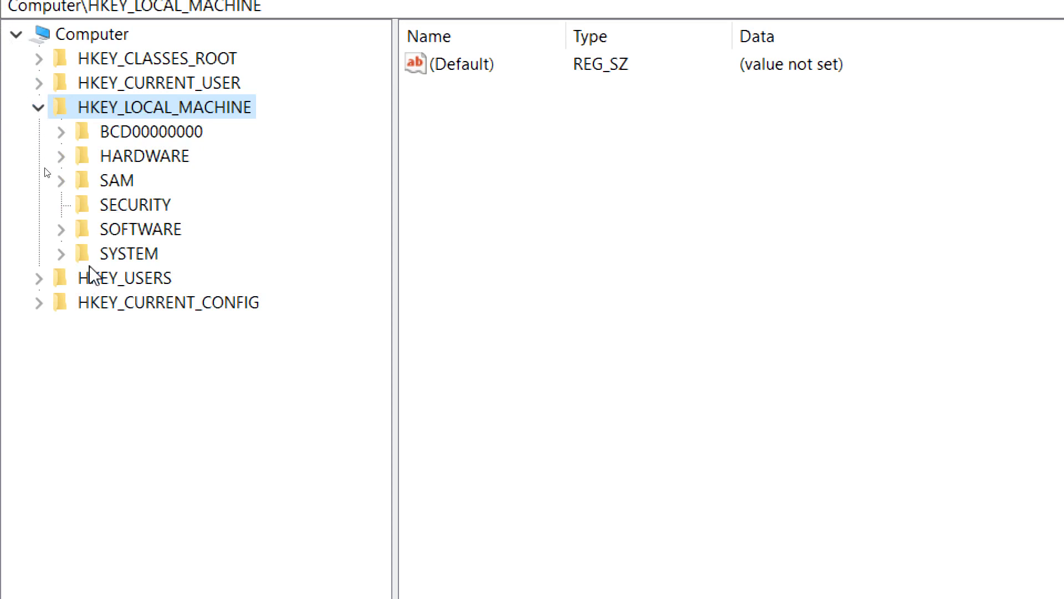
pyautogui.click(60, 254)
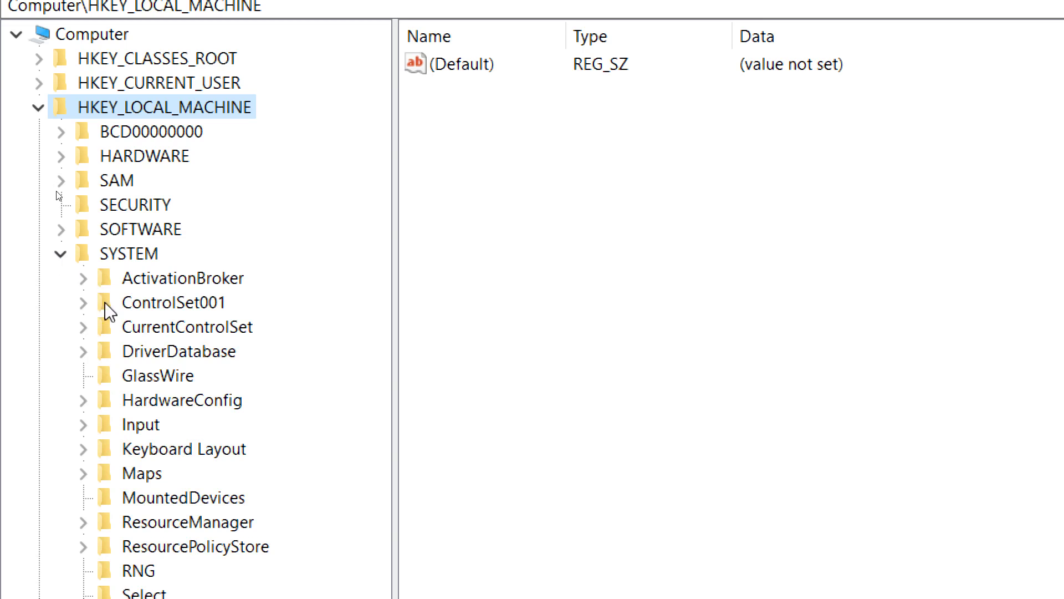
pyautogui.click(187, 332)
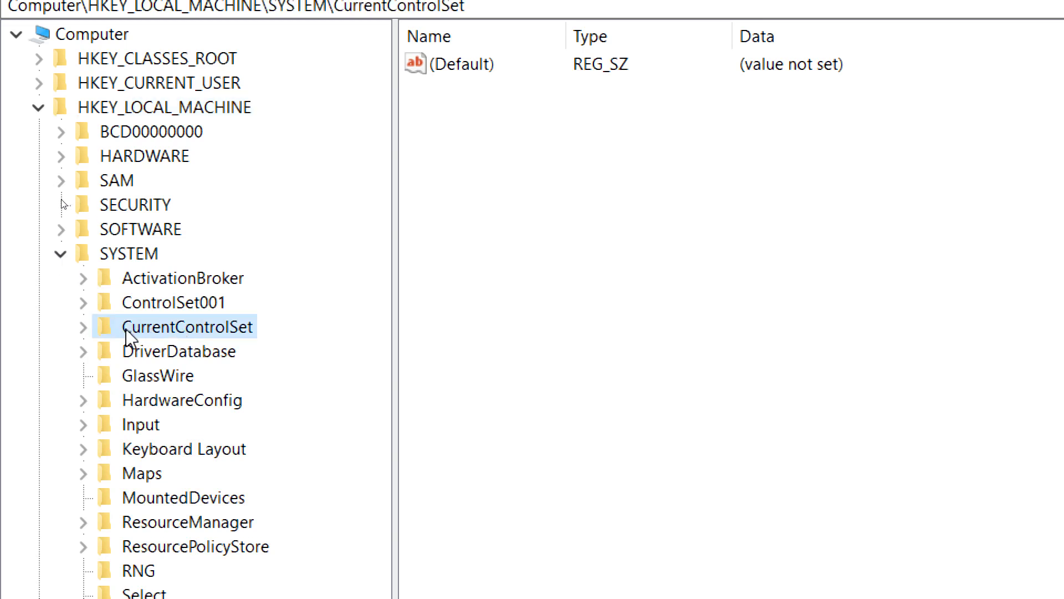
pyautogui.click(84, 328)
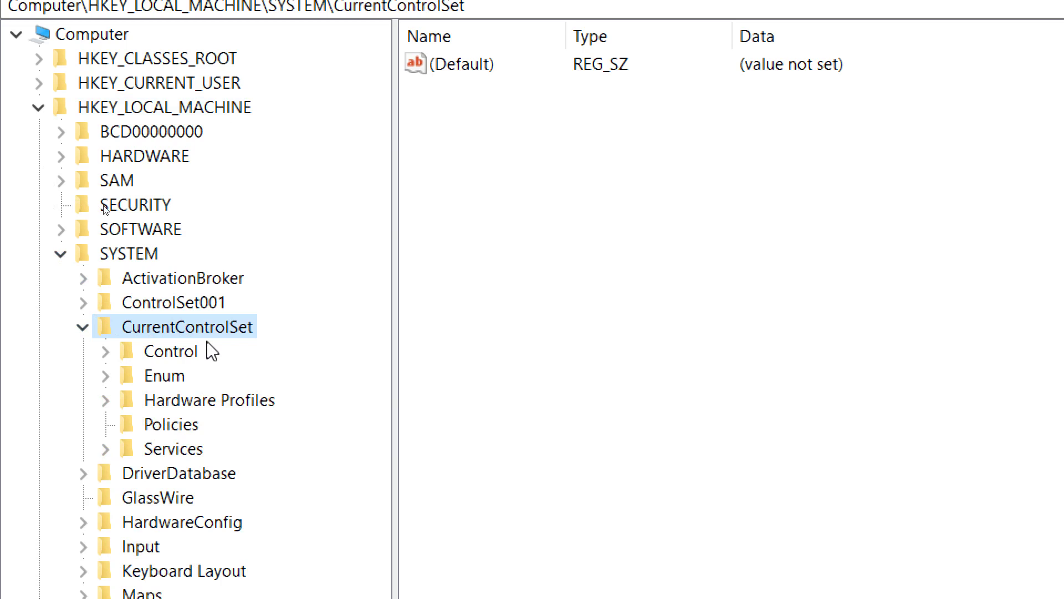
pyautogui.click(106, 449)
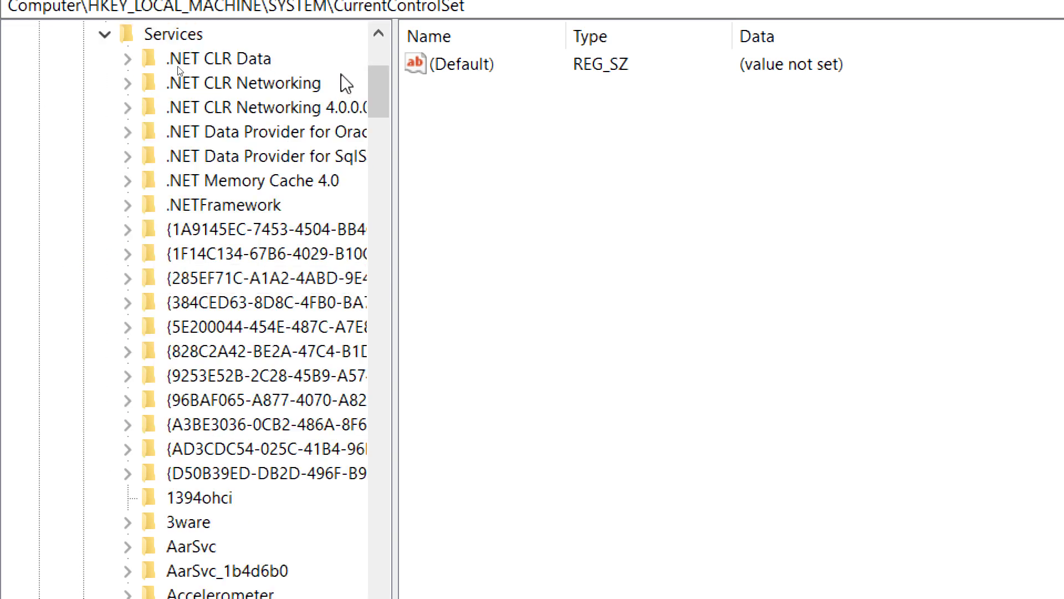
pyautogui.moveTo(385, 86); pyautogui.dragTo(370, 574)
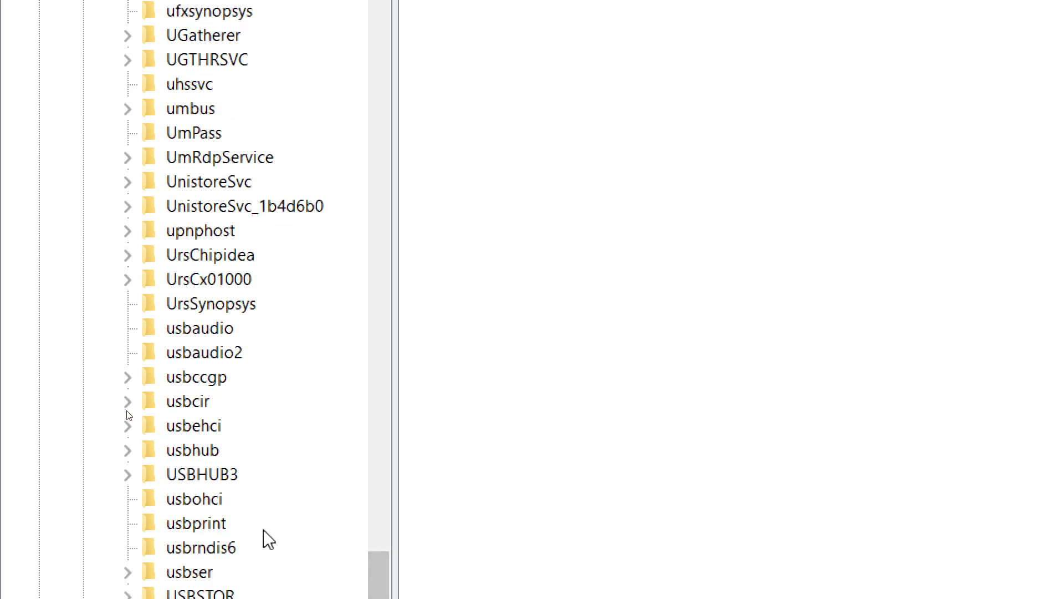
pyautogui.scroll(-3, 356, 575)
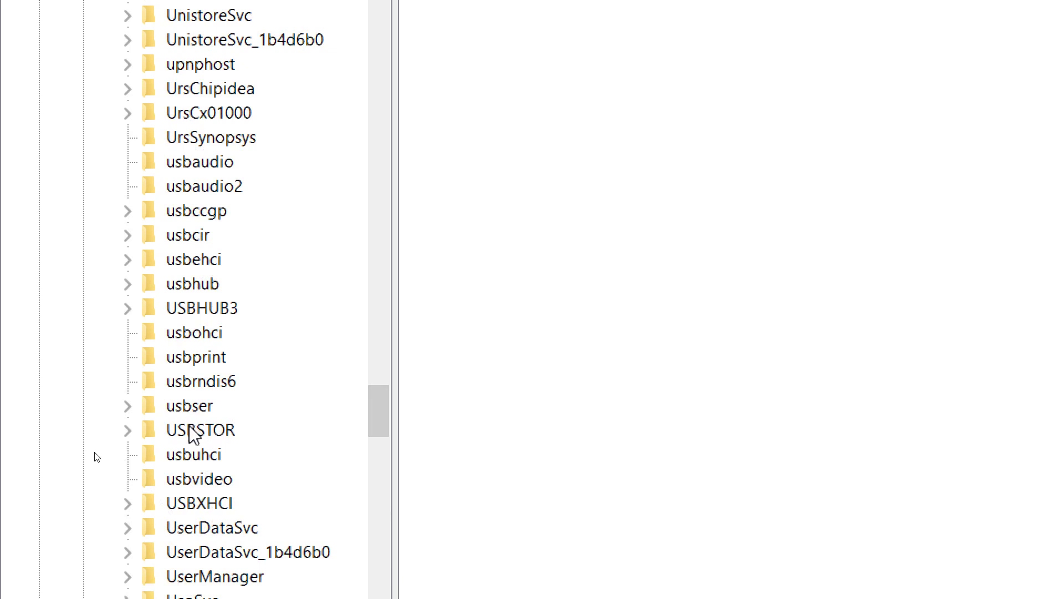
pyautogui.click(193, 431)
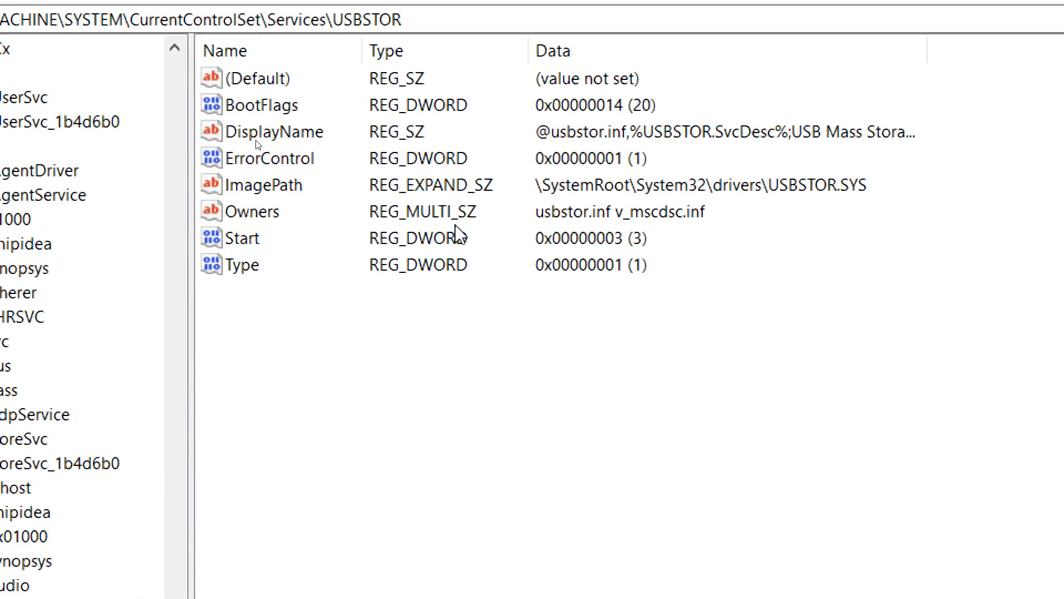
# Edit USBSTOR's Start DWORD from 3 to 4 (0x00000004).
pyautogui.doubleClick(242, 240)
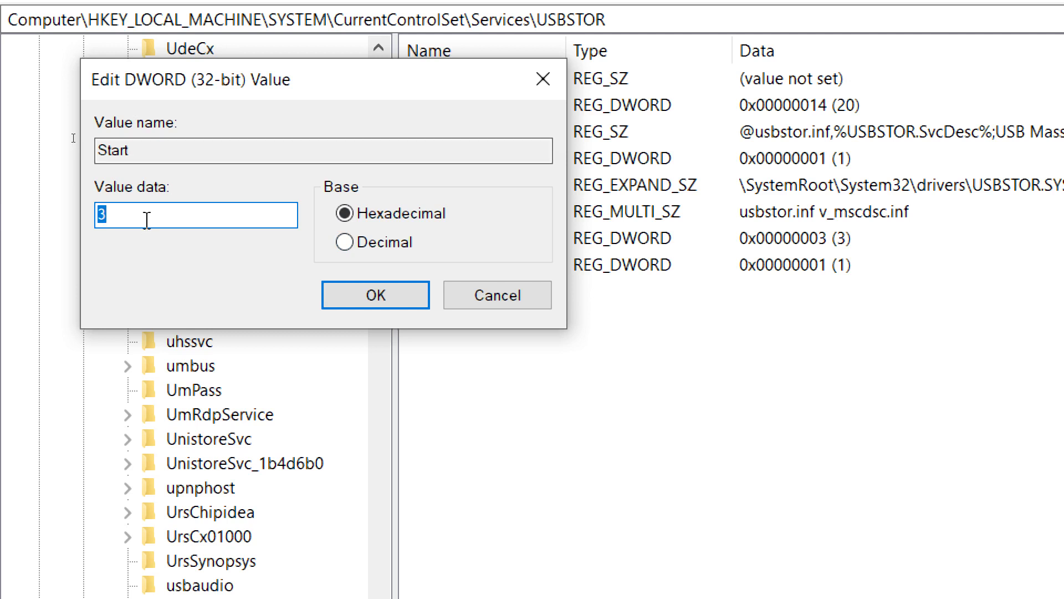
pyautogui.write('4')
pyautogui.click(414, 288)
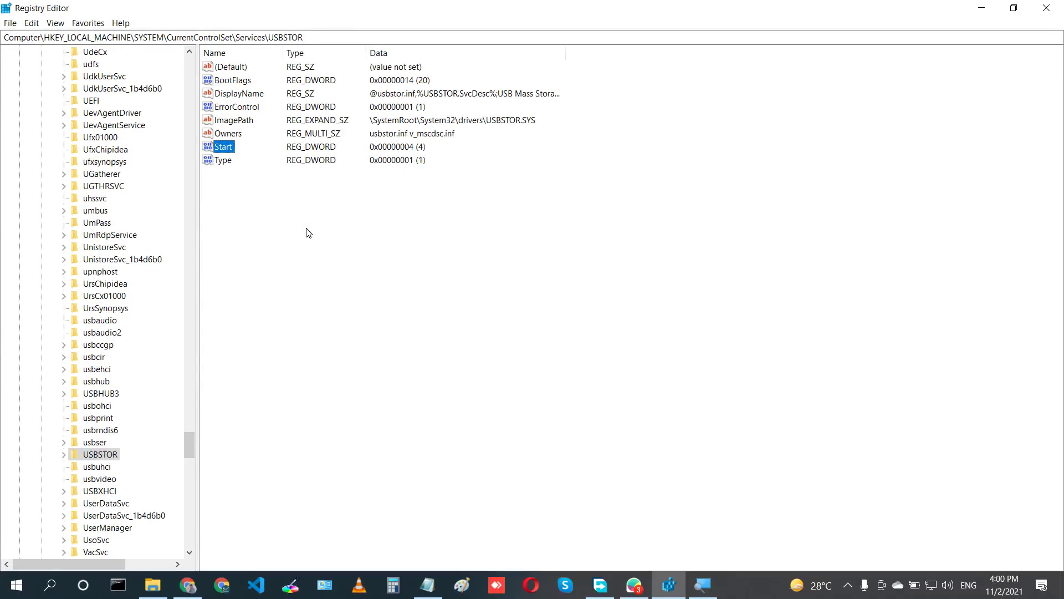
pyautogui.click(739, 295)
# Open This PC maximized, refresh it to confirm no USB drive, then return to Registry Editor.
pyautogui.rightClick(465, 228)
pyautogui.click(464, 302)
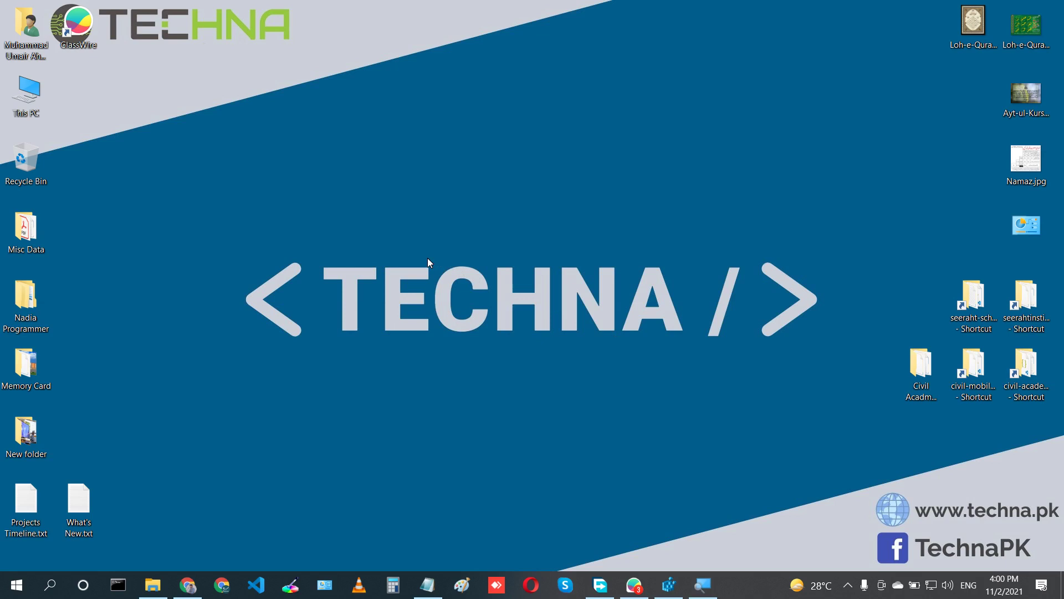
pyautogui.doubleClick(42, 105)
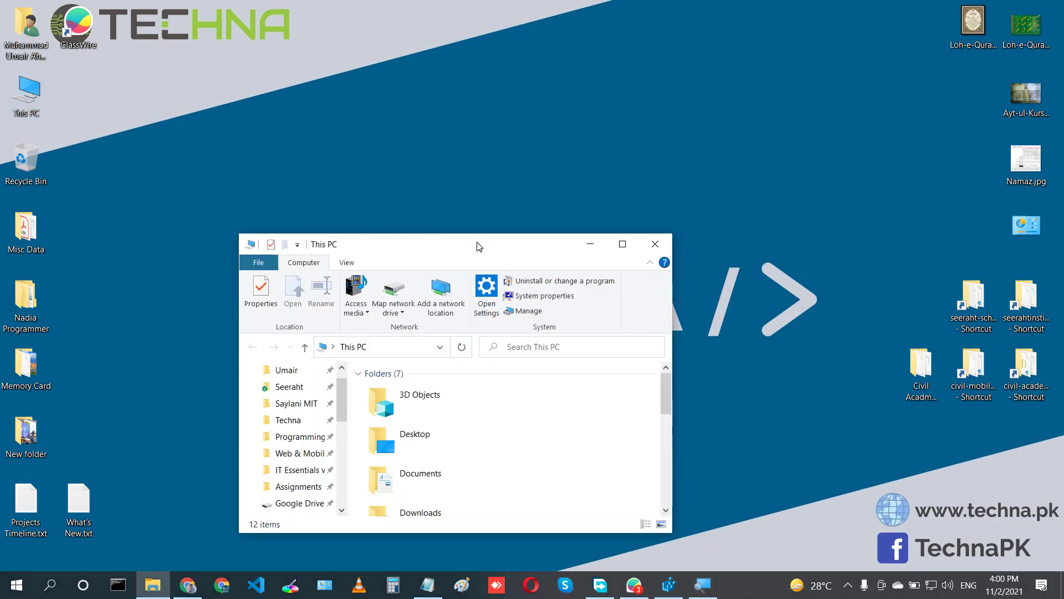
pyautogui.doubleClick(476, 244)
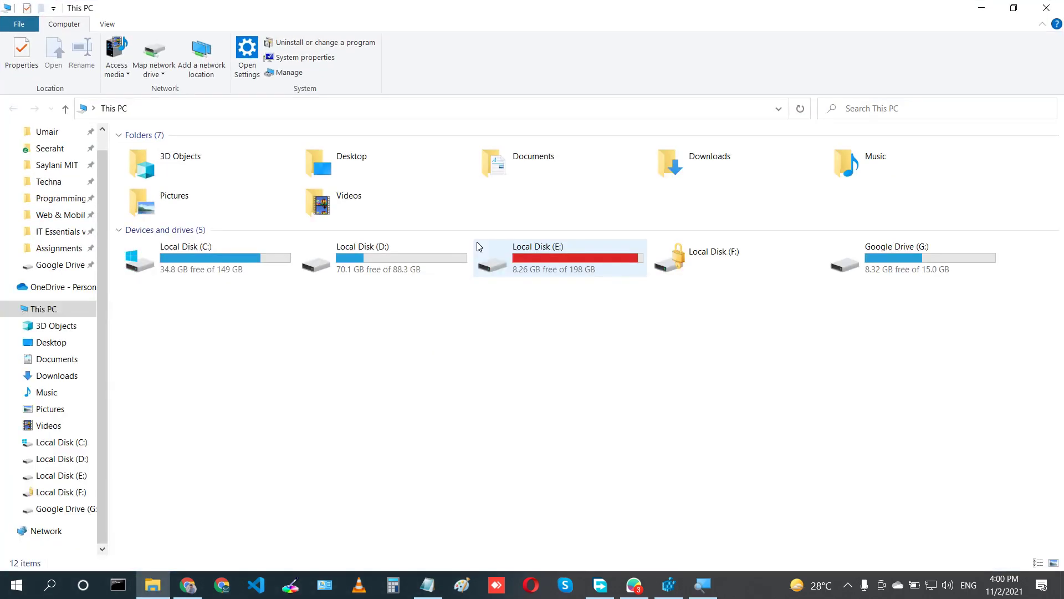
pyautogui.rightClick(381, 385)
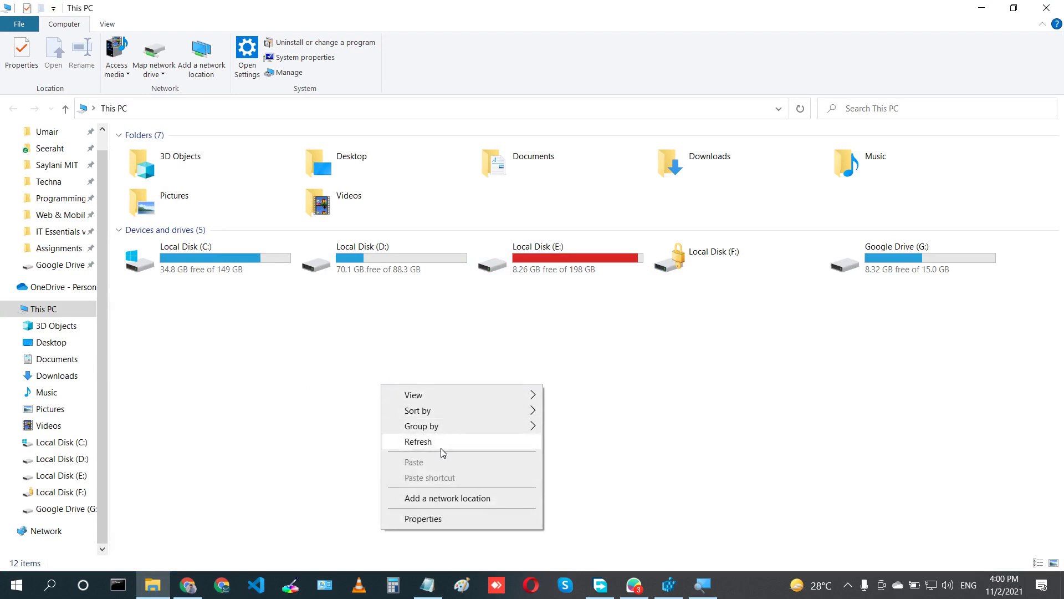
pyautogui.click(442, 448)
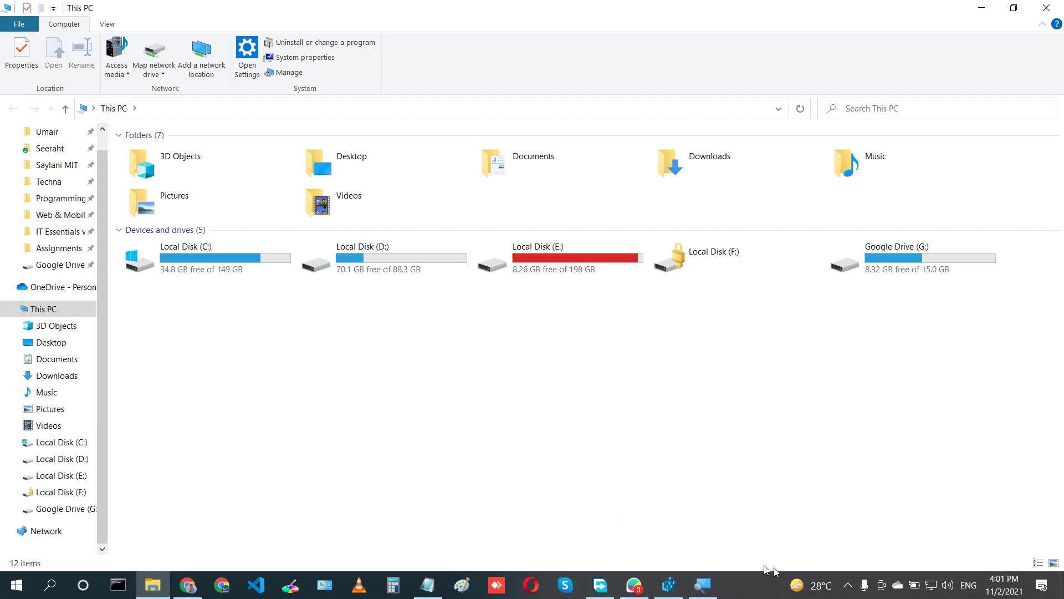
pyautogui.click(671, 589)
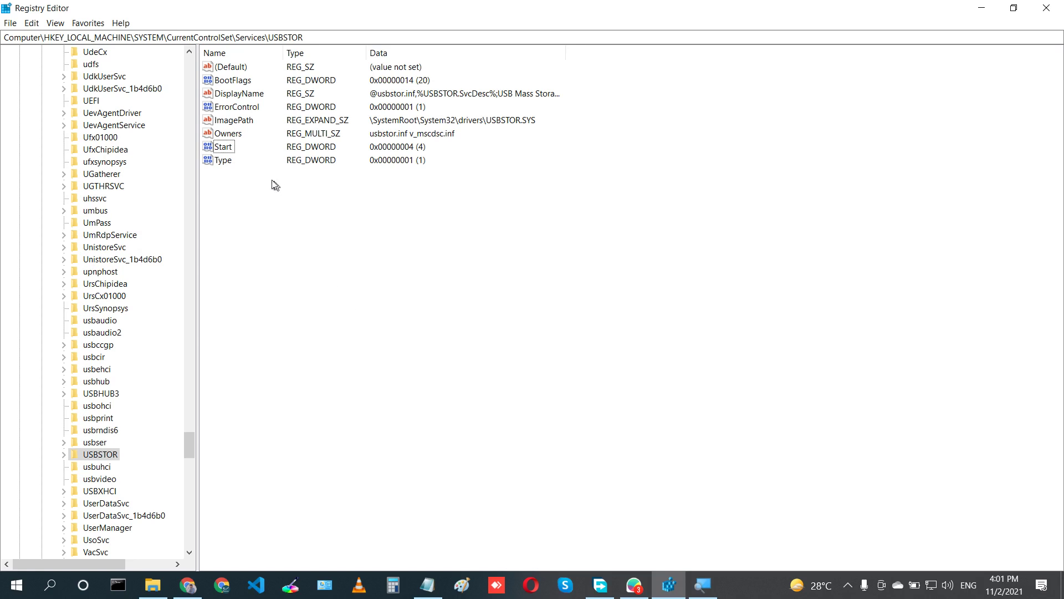
# Restore USBSTOR's Start value to 3, check This PC for the H: drive, and return.
pyautogui.doubleClick(223, 147)
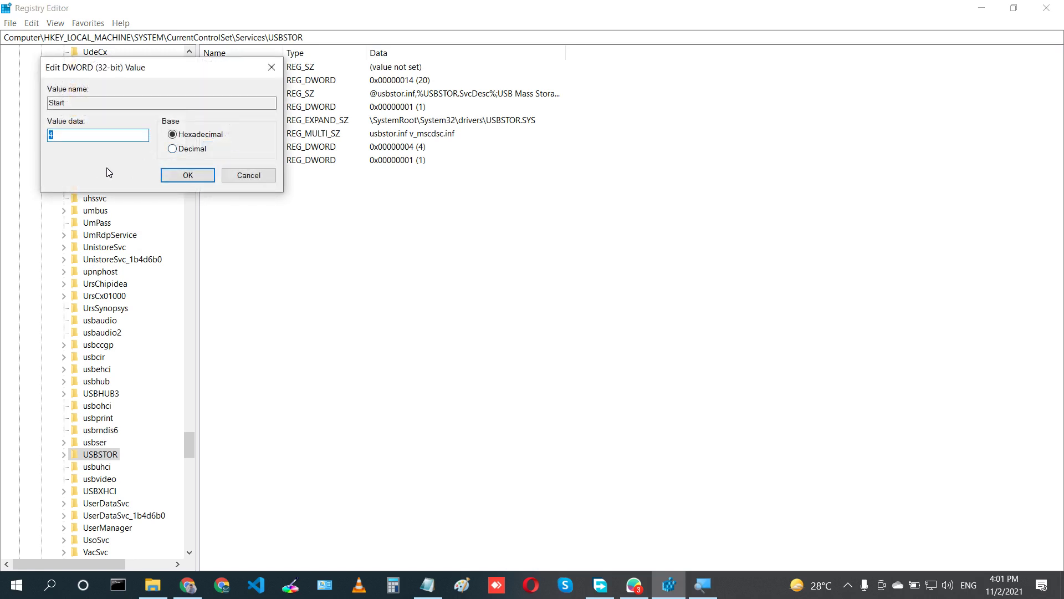
pyautogui.write('3')
pyautogui.click(192, 181)
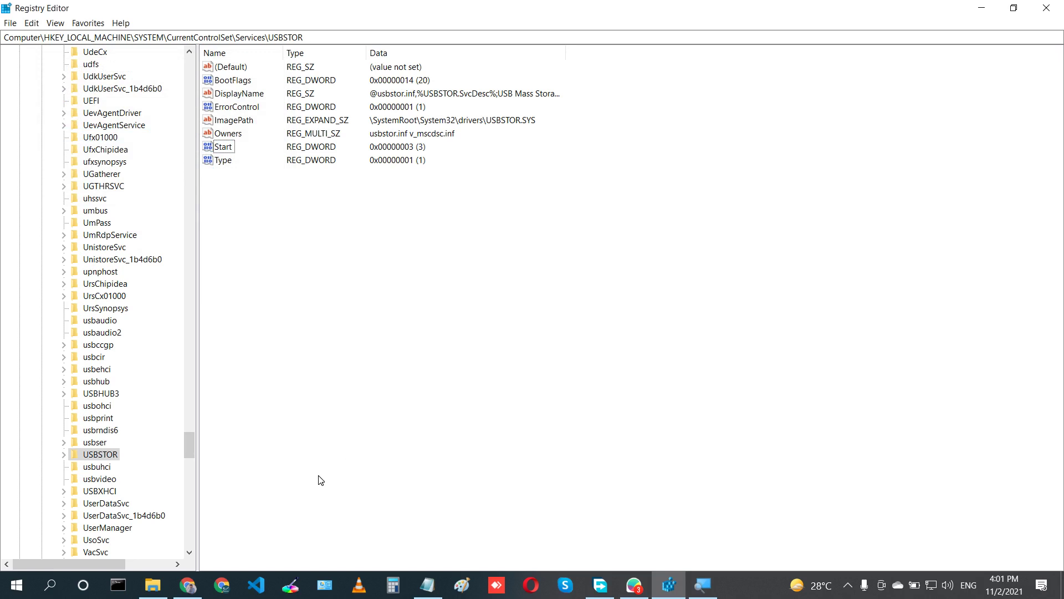
pyautogui.click(155, 595)
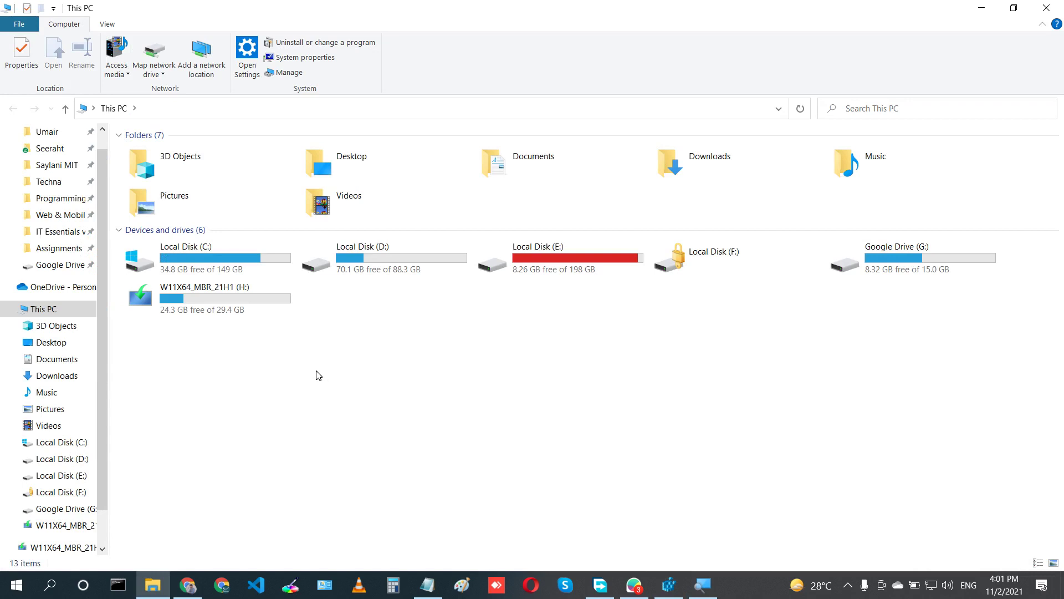
pyautogui.click(676, 590)
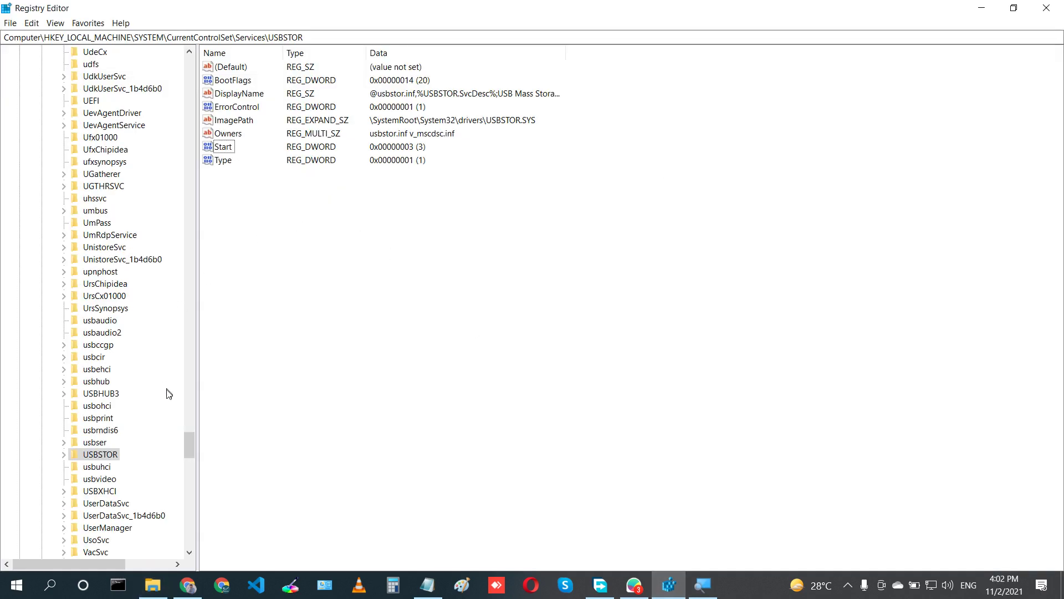
# Collapse the Services path back to HKEY_LOCAL_MACHINE and close Registry Editor.
pyautogui.moveTo(188, 441); pyautogui.dragTo(173, 75)
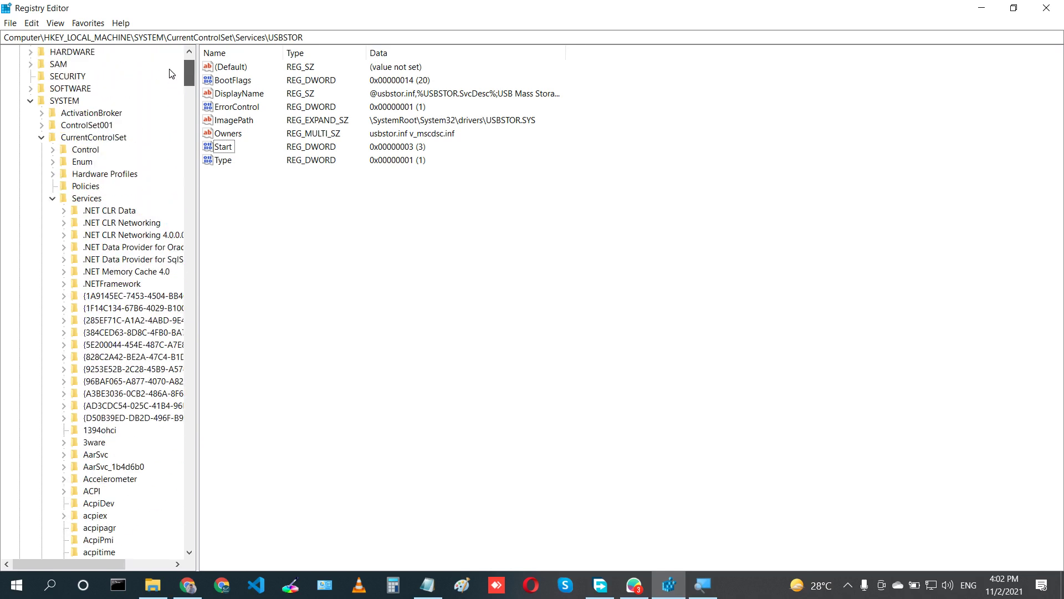
pyautogui.click(53, 198)
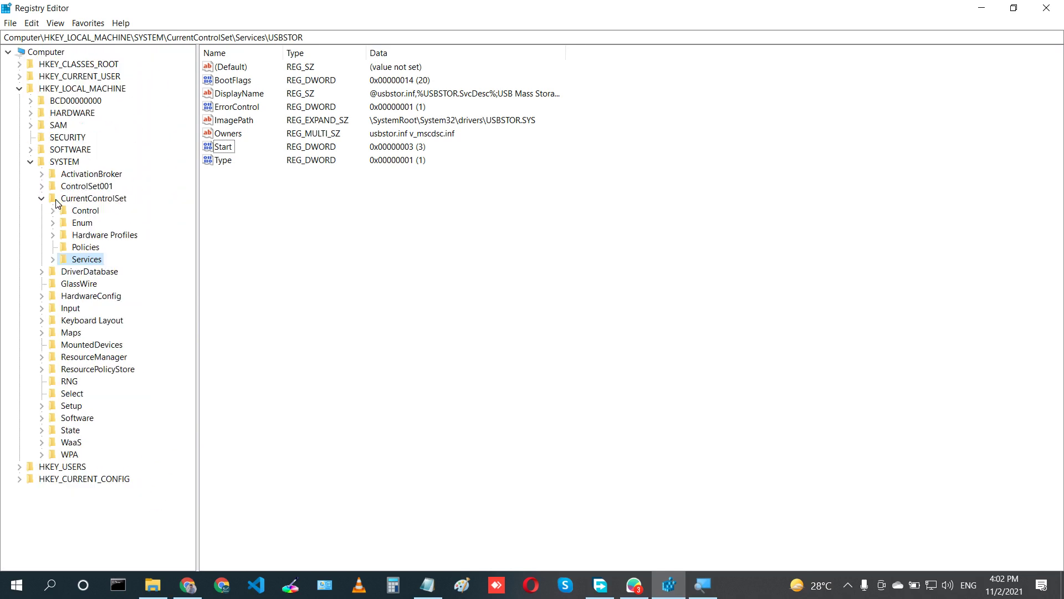
pyautogui.click(41, 198)
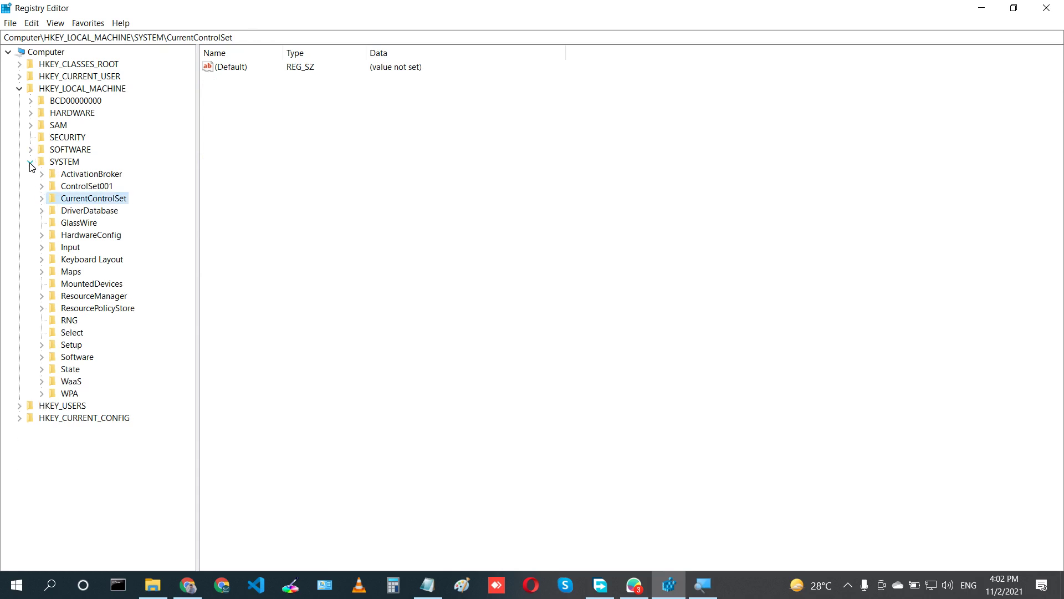
pyautogui.click(29, 161)
pyautogui.click(19, 88)
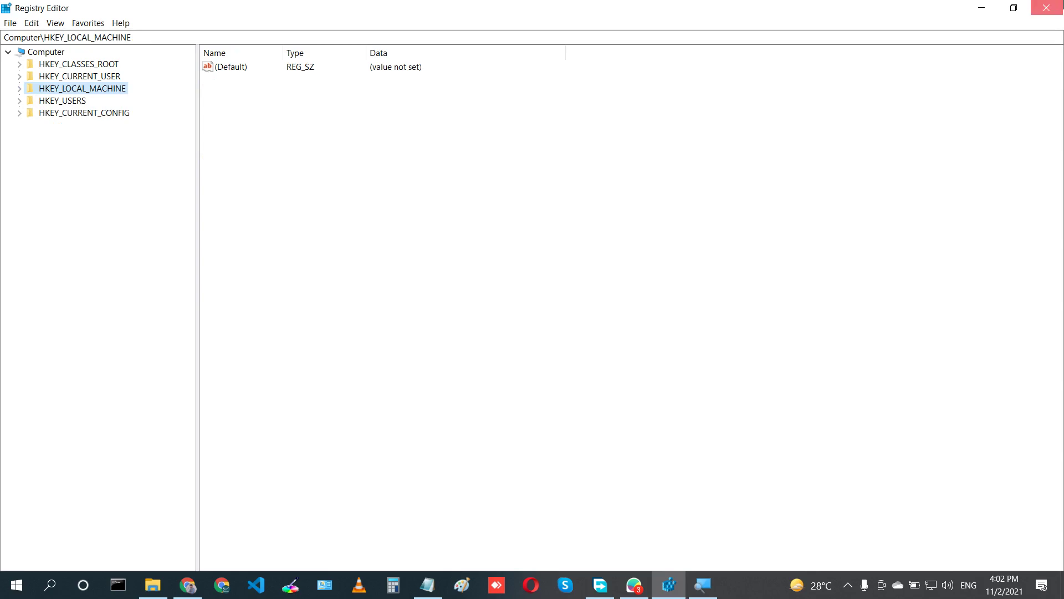
pyautogui.click(1047, 8)
pyautogui.click(1062, 585)
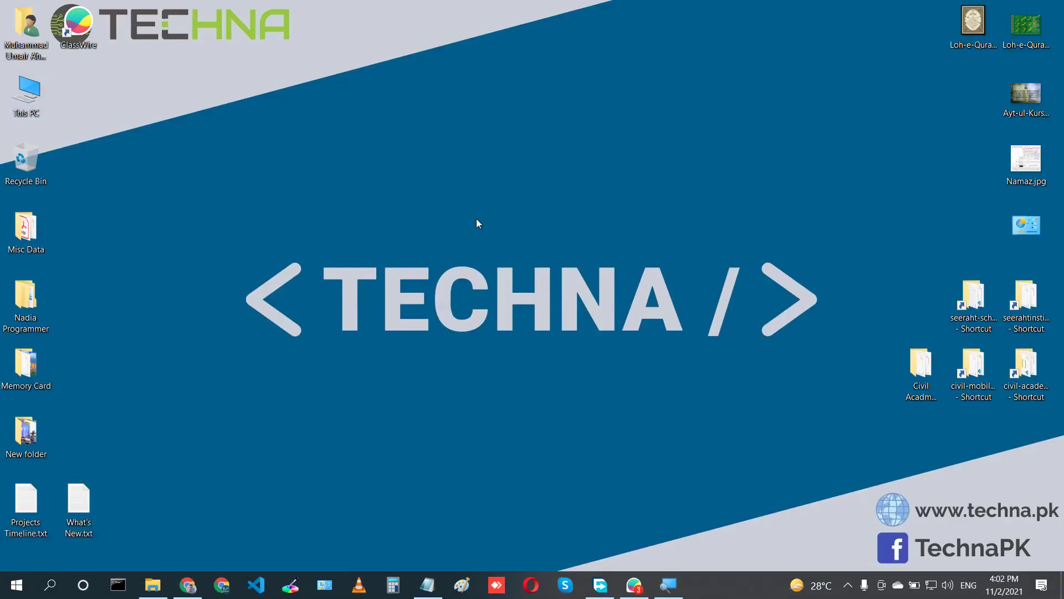
# Refresh the desktop and enter regedit in the Run box to relaunch Registry Editor.
pyautogui.rightClick(477, 220)
pyautogui.click(517, 265)
pyautogui.press('super')
pyautogui.write('re')
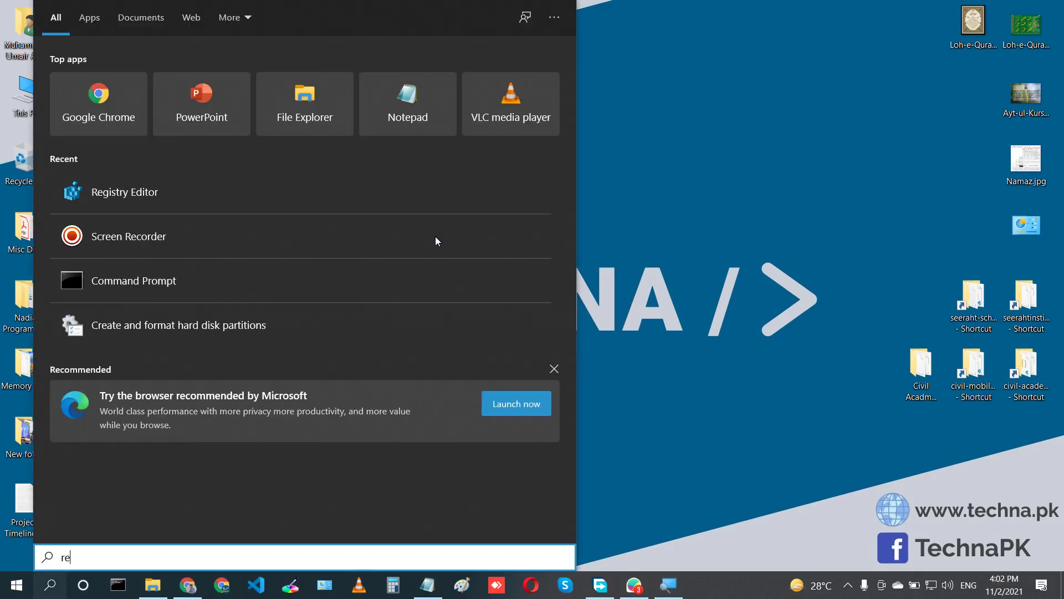
pyautogui.write('gistry')
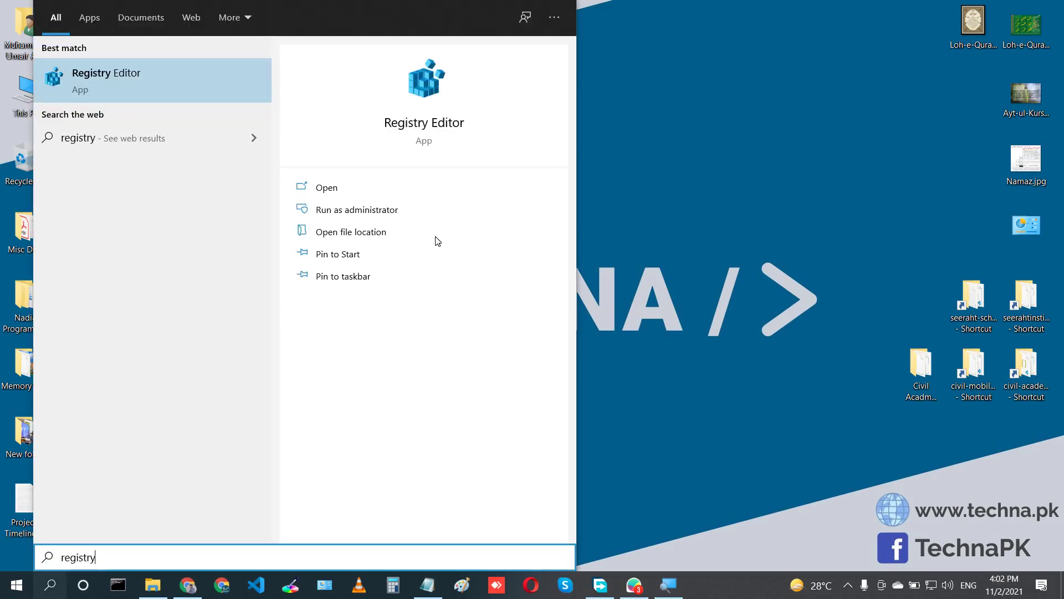
pyautogui.press('Return')
pyautogui.press('super+r')
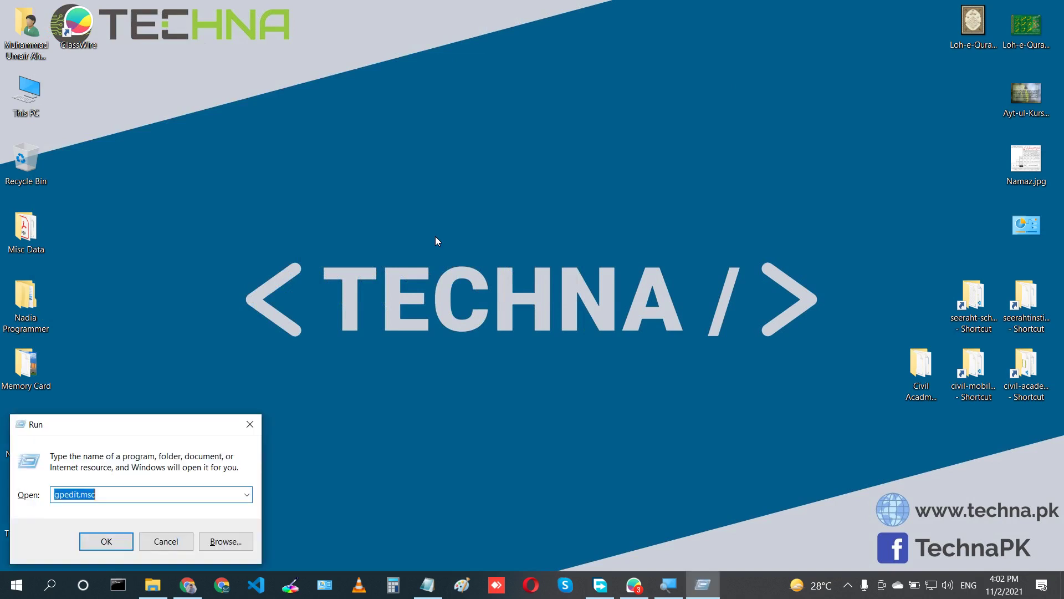
pyautogui.write('regedit')
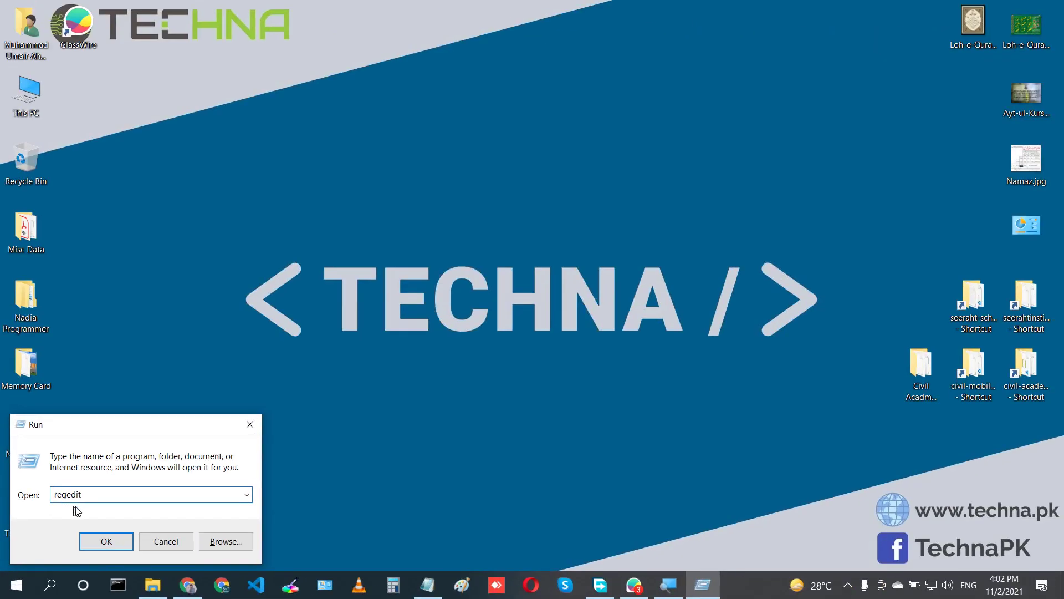
pyautogui.click(102, 538)
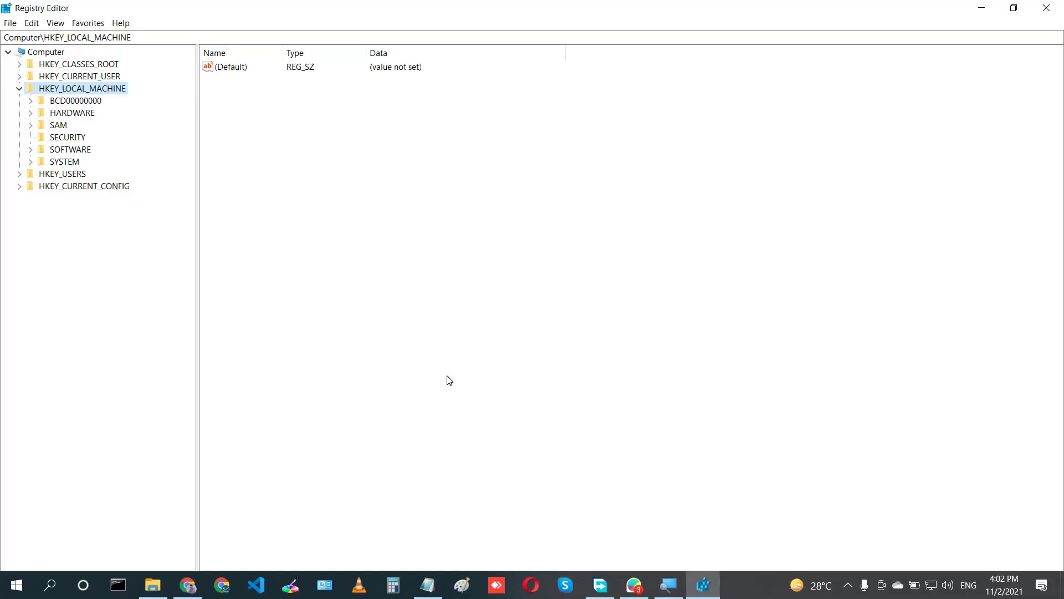
# Navigate to HKEY_LOCAL_MACHINE\SYSTEM\CurrentControlSet\Services\USBSTOR.
pyautogui.click(20, 88)
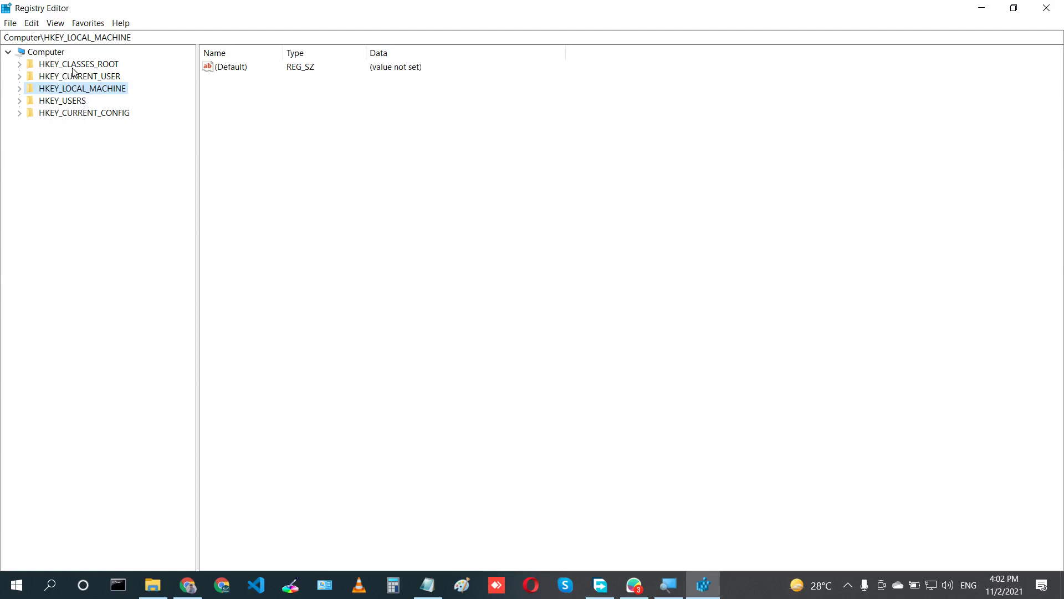
pyautogui.click(21, 89)
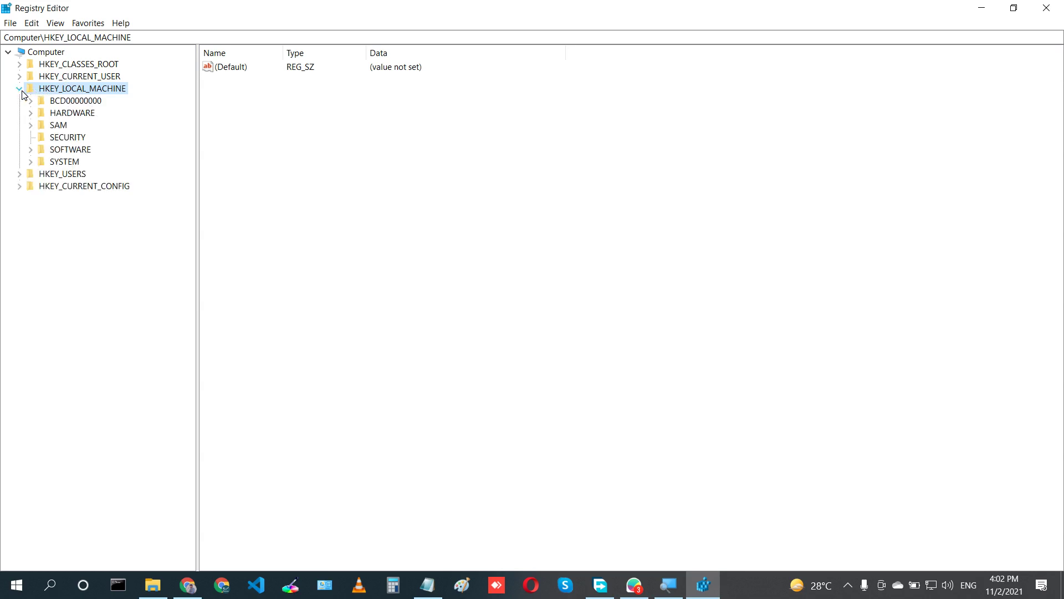
pyautogui.click(30, 162)
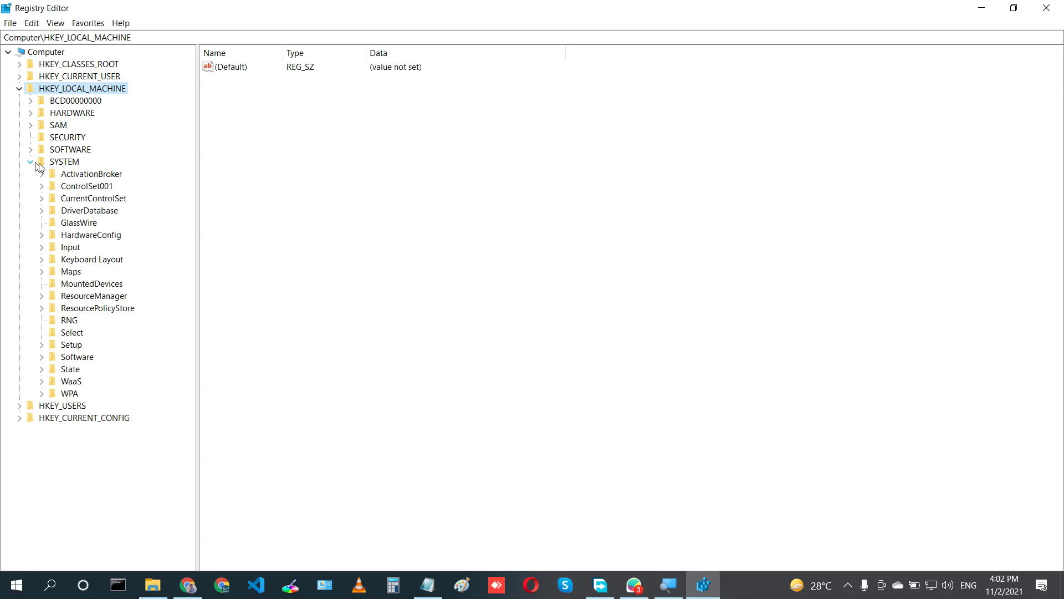
pyautogui.click(42, 201)
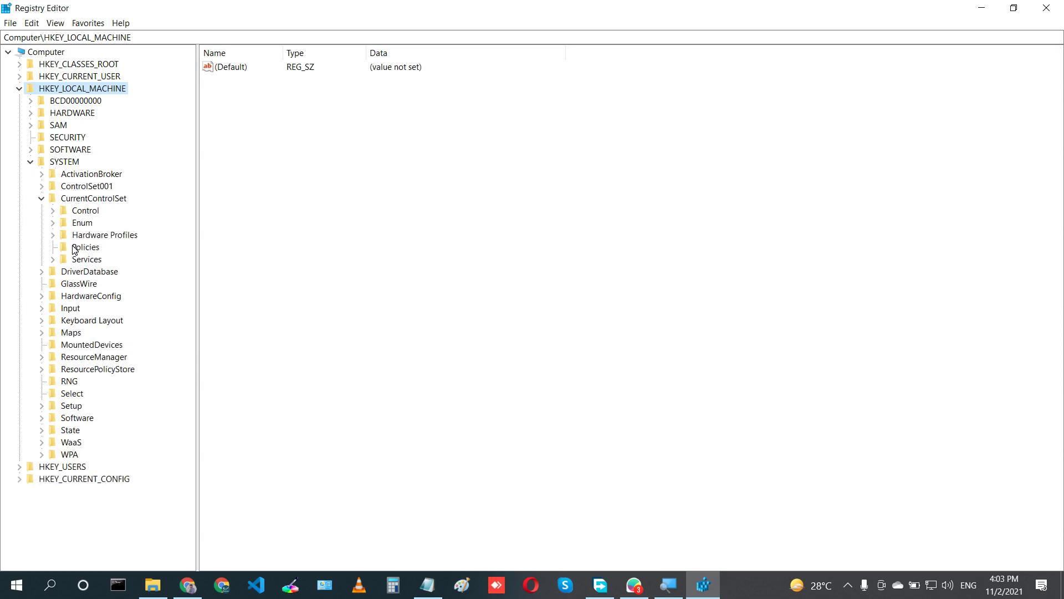
pyautogui.click(53, 260)
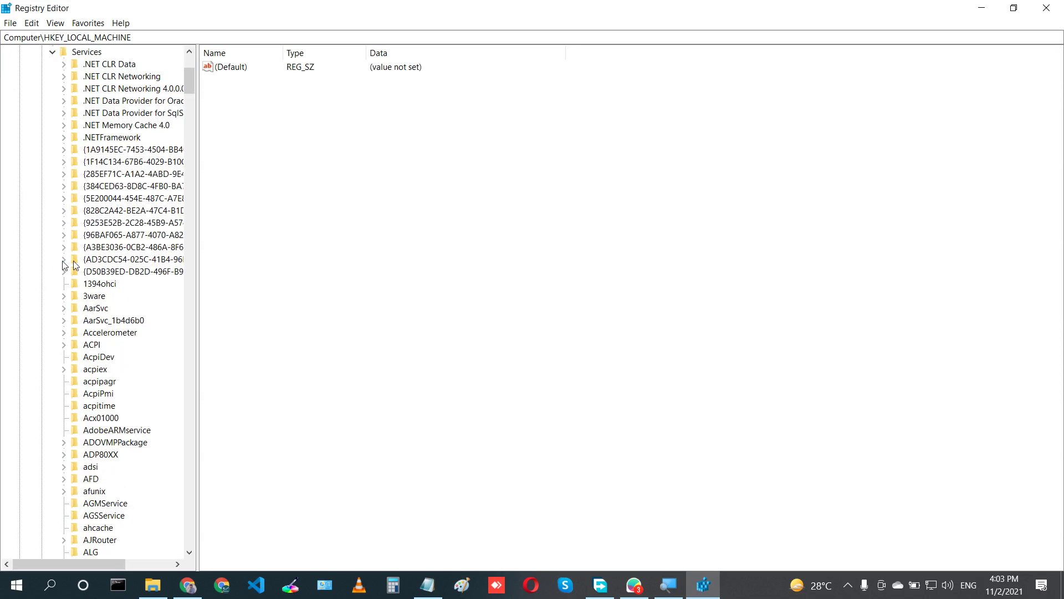
pyautogui.moveTo(190, 90); pyautogui.dragTo(188, 170)
pyautogui.click(123, 209)
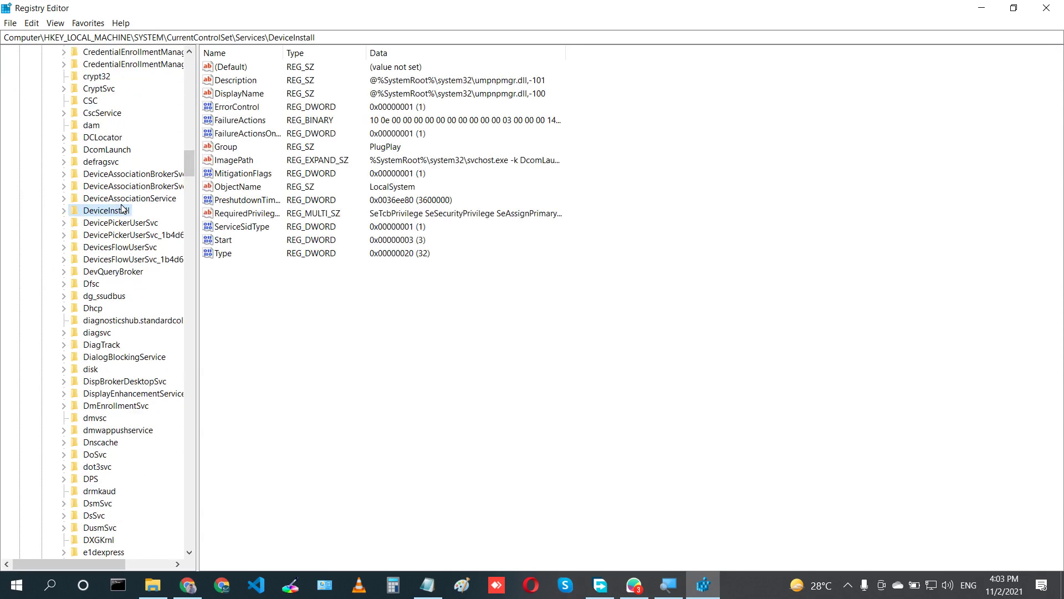
pyautogui.press('u')
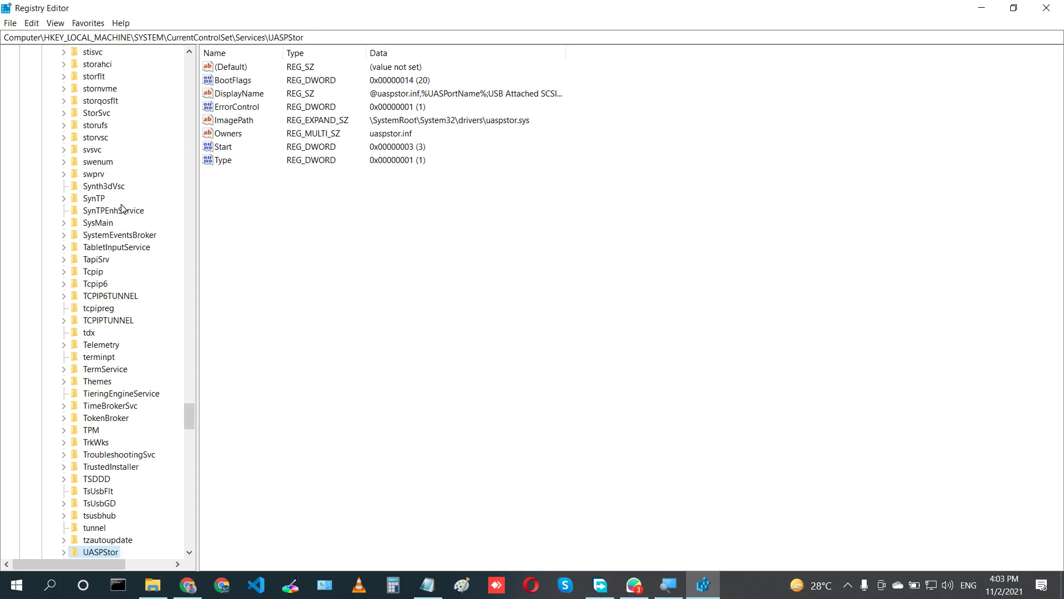
pyautogui.scroll(-11, 122, 209)
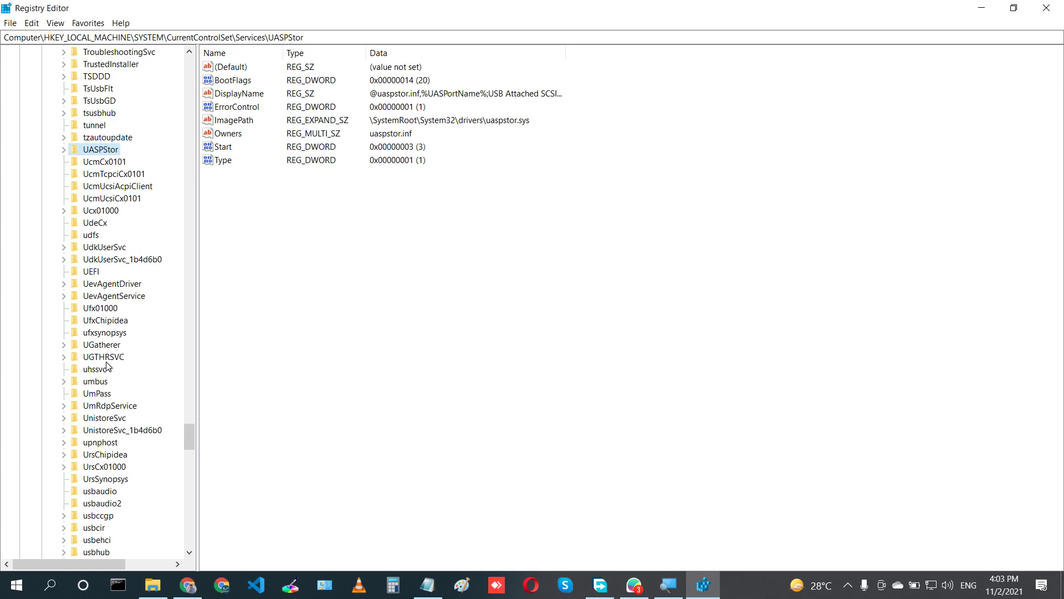
pyautogui.scroll(-3, 108, 367)
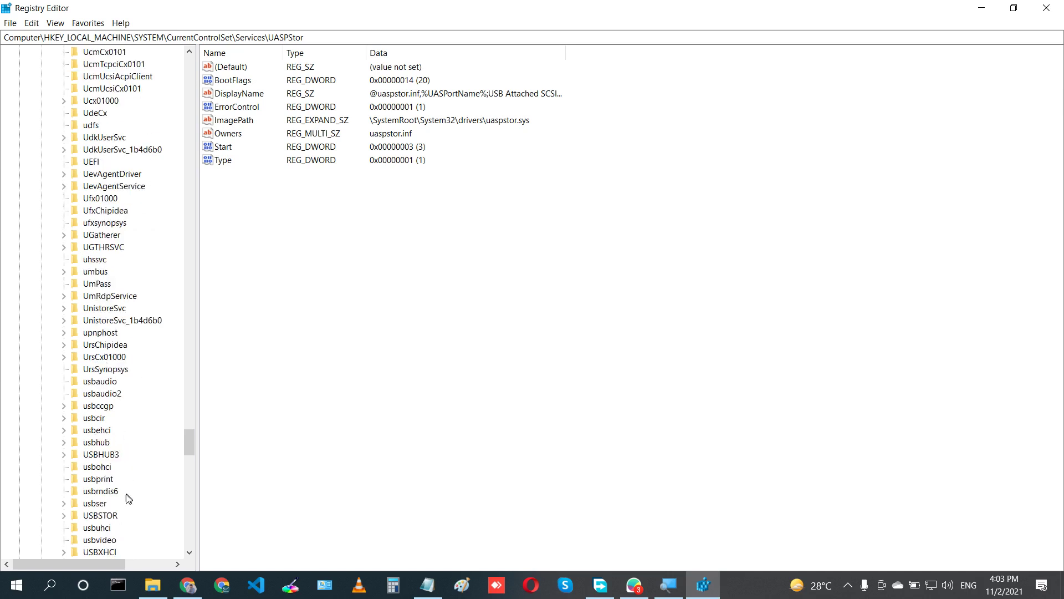
pyautogui.click(102, 516)
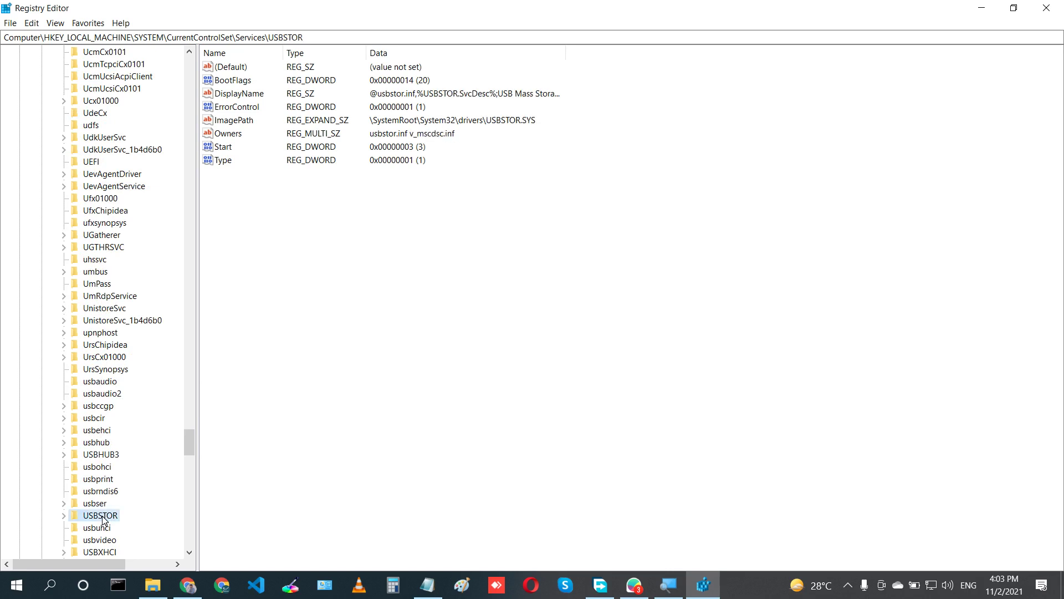
# Set USBSTOR's Start value to 4 and bring up This PC.
pyautogui.doubleClick(224, 146)
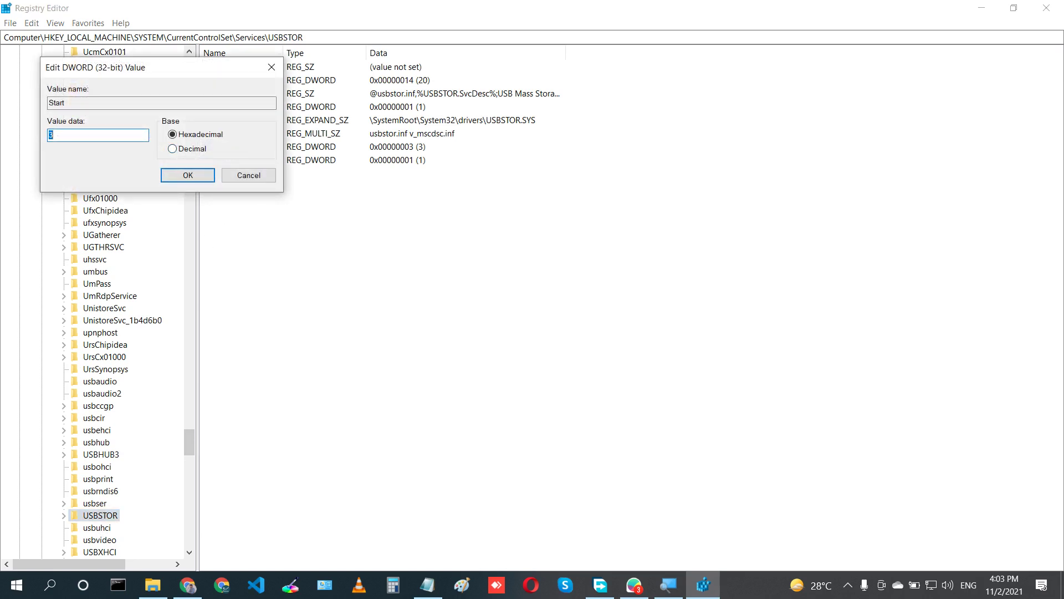
pyautogui.write('4')
pyautogui.press('Return')
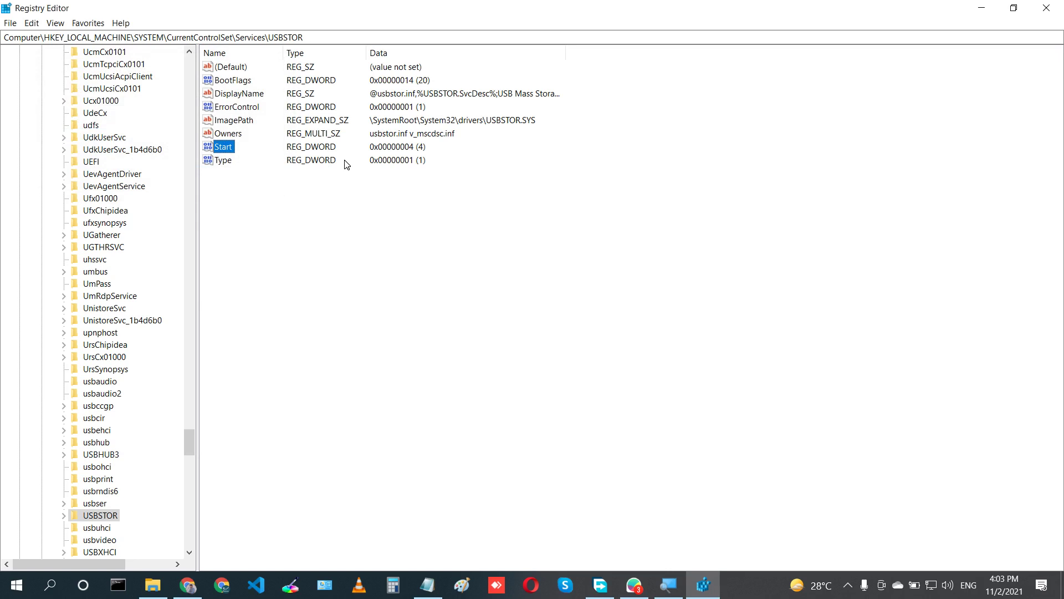
pyautogui.press('super+e')
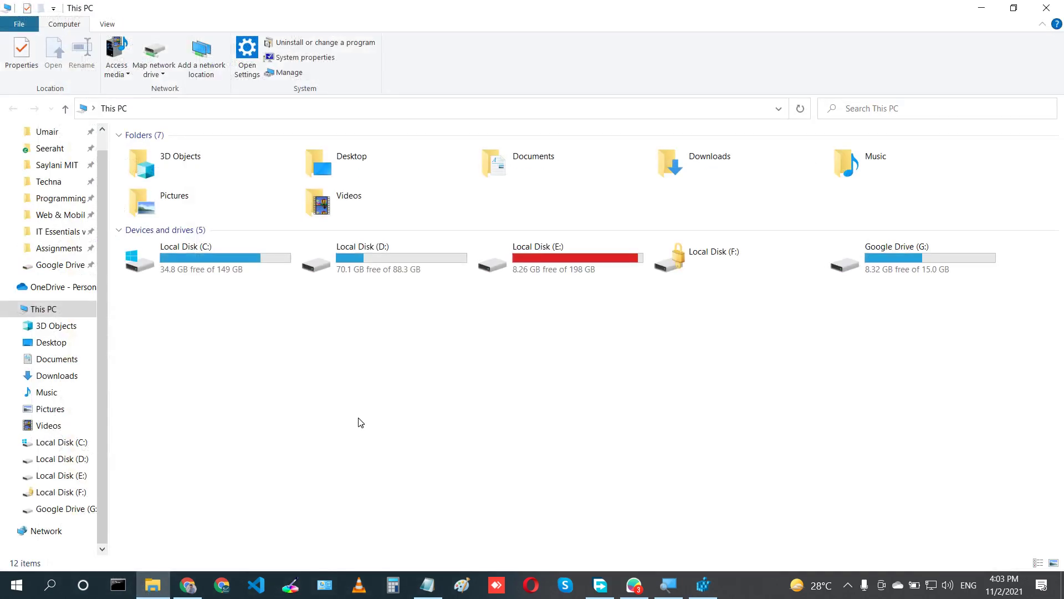
# Refresh This PC twice to confirm no USB drive is listed, then return to Registry Editor.
pyautogui.rightClick(358, 418)
pyautogui.click(392, 473)
pyautogui.rightClick(398, 477)
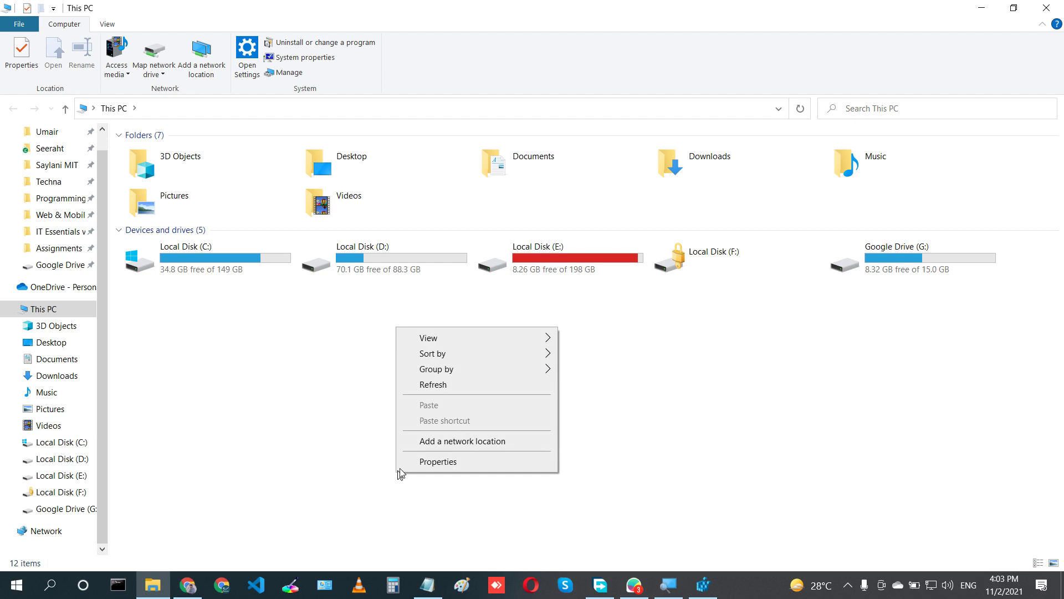
pyautogui.click(480, 388)
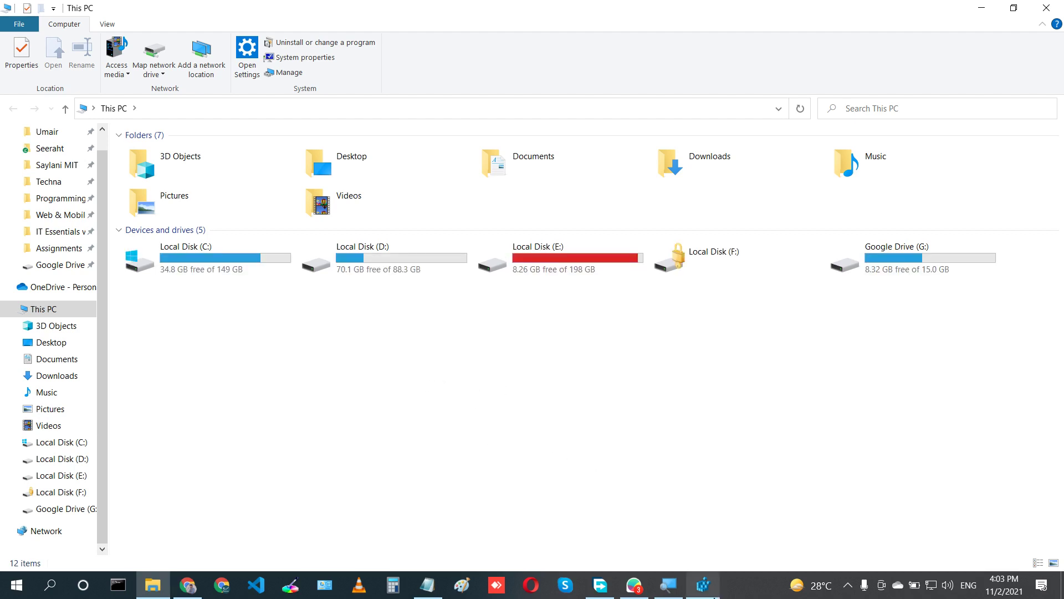
pyautogui.click(703, 584)
pyautogui.doubleClick(223, 160)
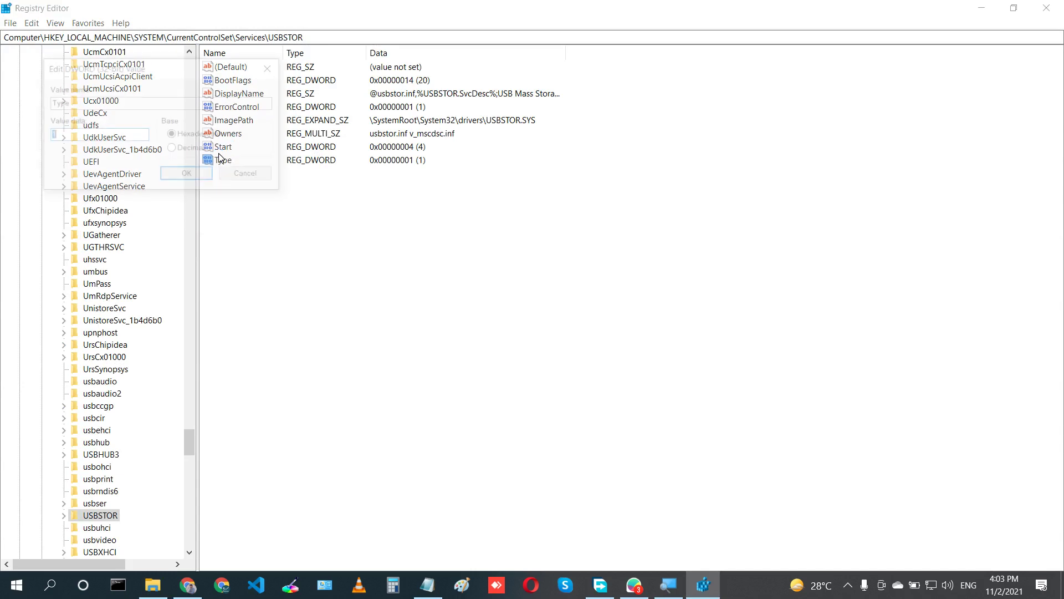
# Cancel the Type edit and change USBSTOR's Start value from 4 back to 3.
pyautogui.click(242, 177)
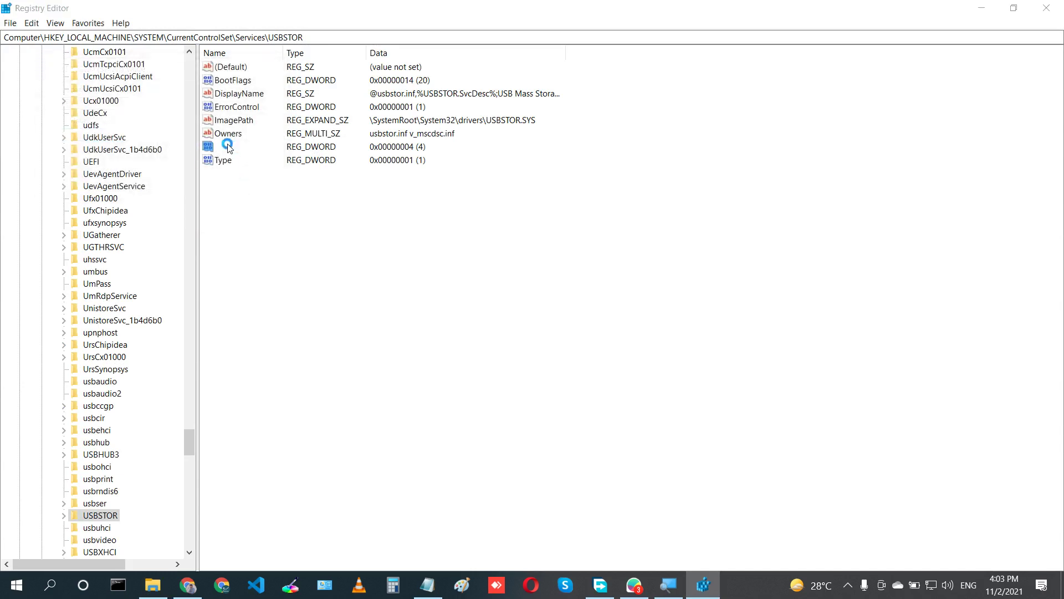
pyautogui.doubleClick(233, 147)
pyautogui.write('3')
pyautogui.press('Return')
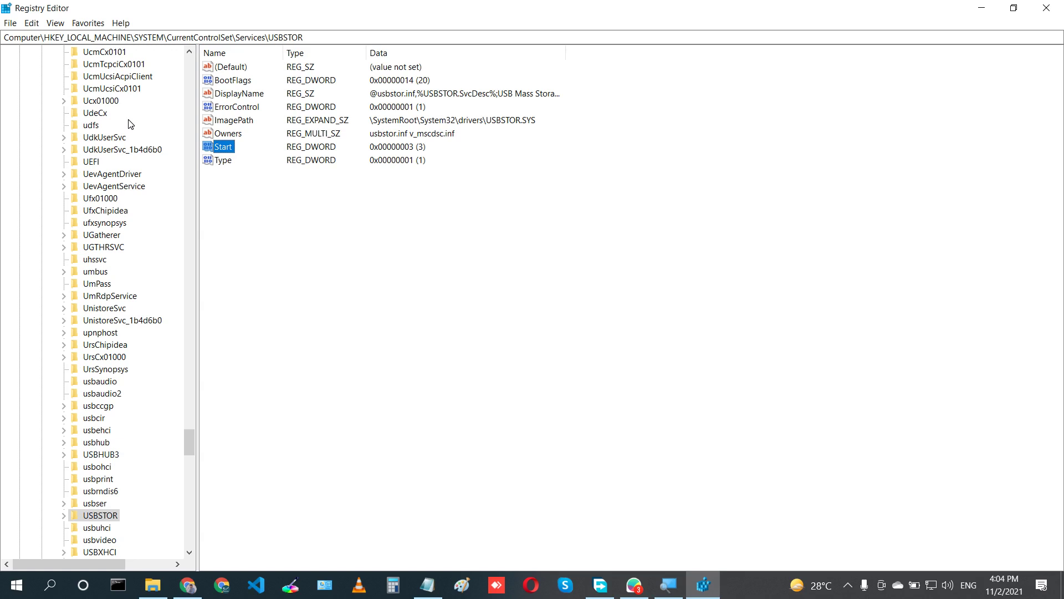
pyautogui.click(313, 258)
# Refresh This PC to see the W11X64_MBR_21H1 drive return, dismiss the Google Drive prompt, and show the desktop.
pyautogui.click(152, 584)
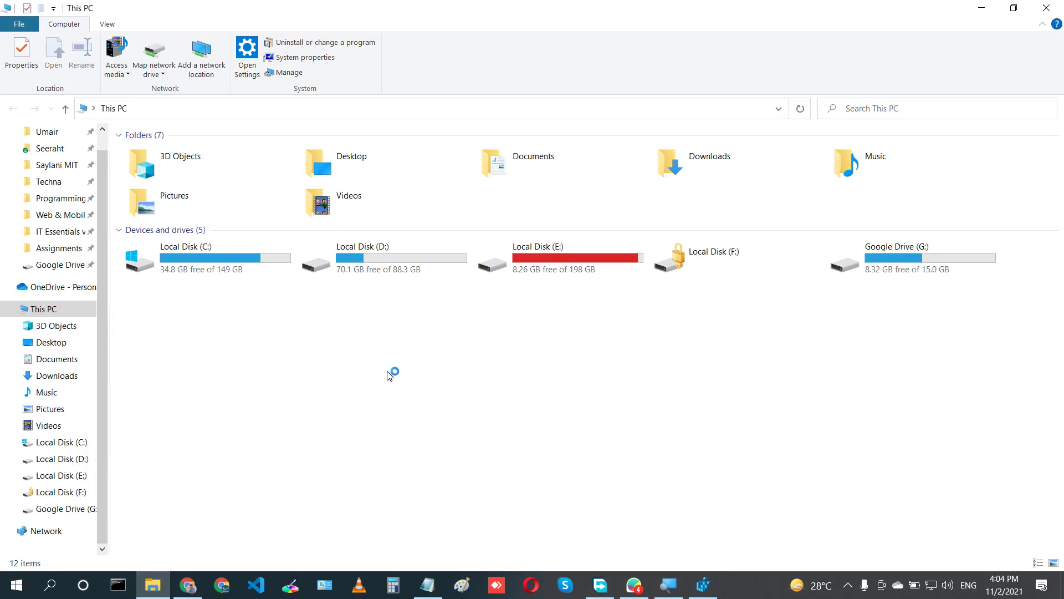
pyautogui.rightClick(250, 356)
pyautogui.click(302, 411)
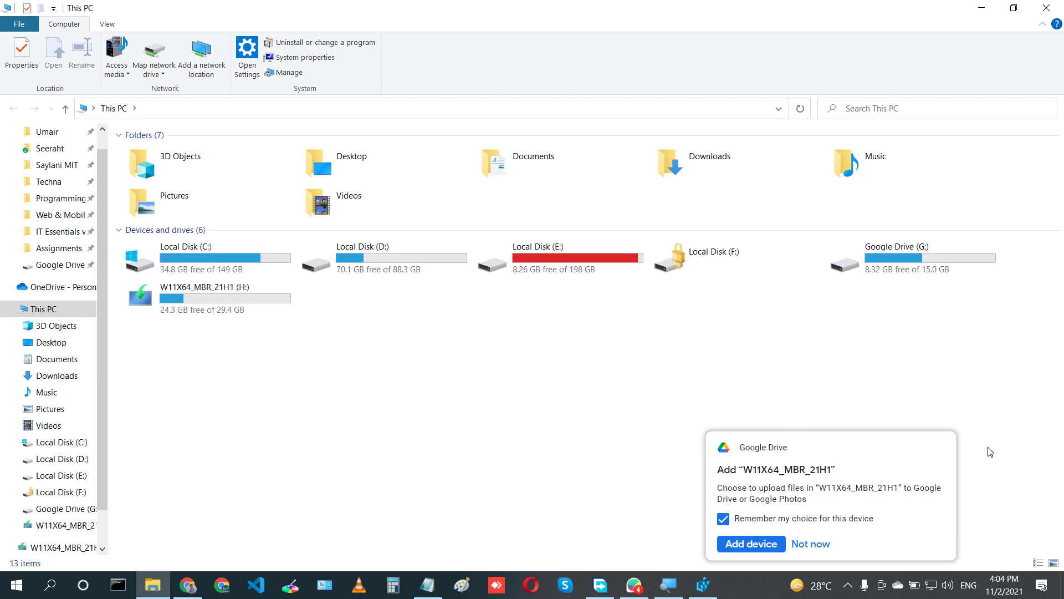
pyautogui.click(848, 585)
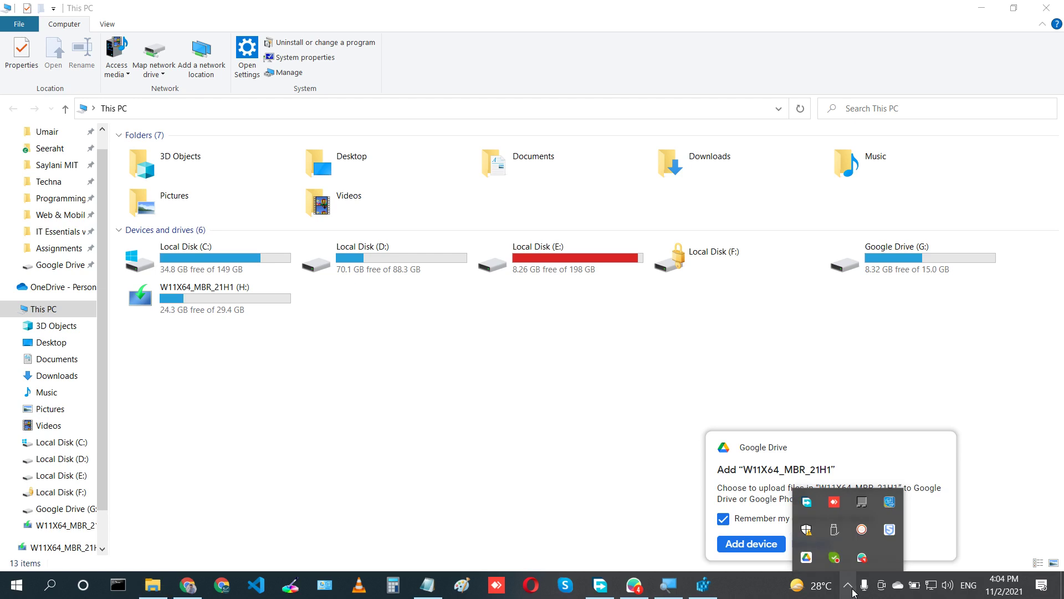
pyautogui.click(936, 447)
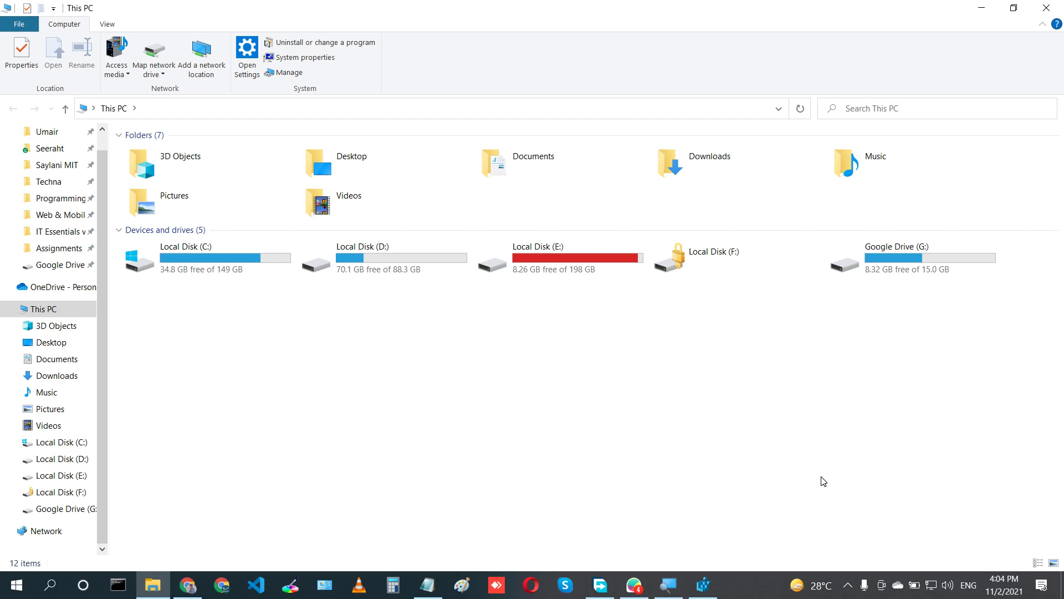
pyautogui.press('super+d')
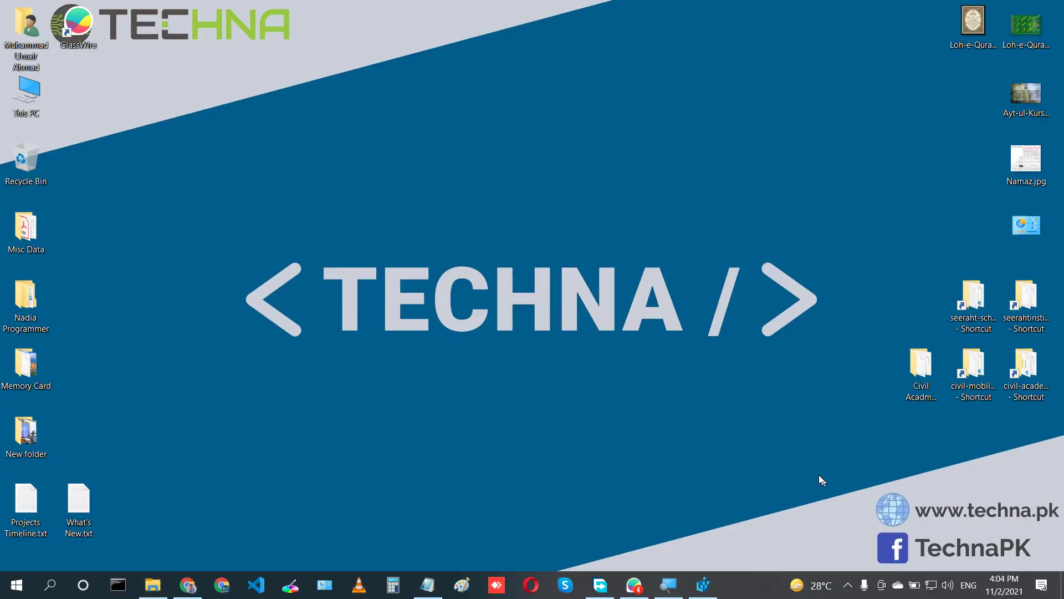
# Refresh the desktop and run shell:startup from the Run box.
pyautogui.rightClick(305, 160)
pyautogui.click(342, 203)
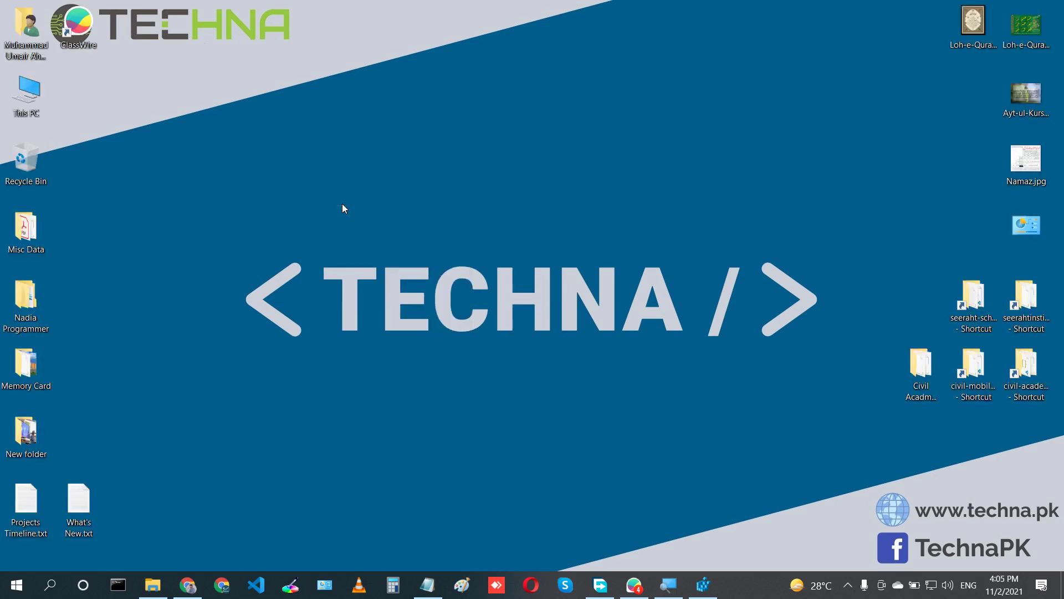
pyautogui.press('super+r')
pyautogui.write('shell:startup')
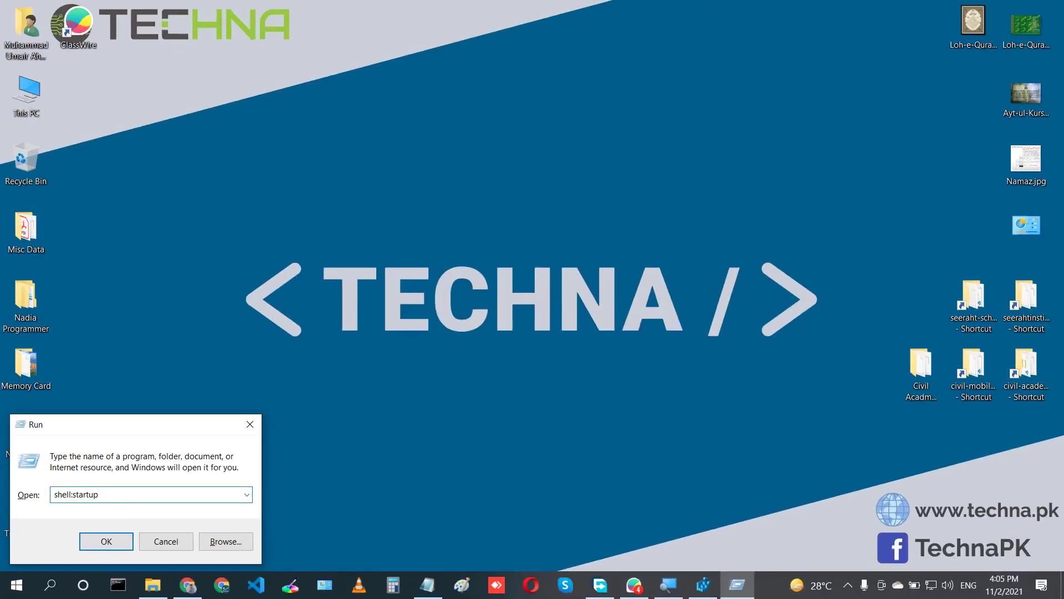
pyautogui.press('Return')
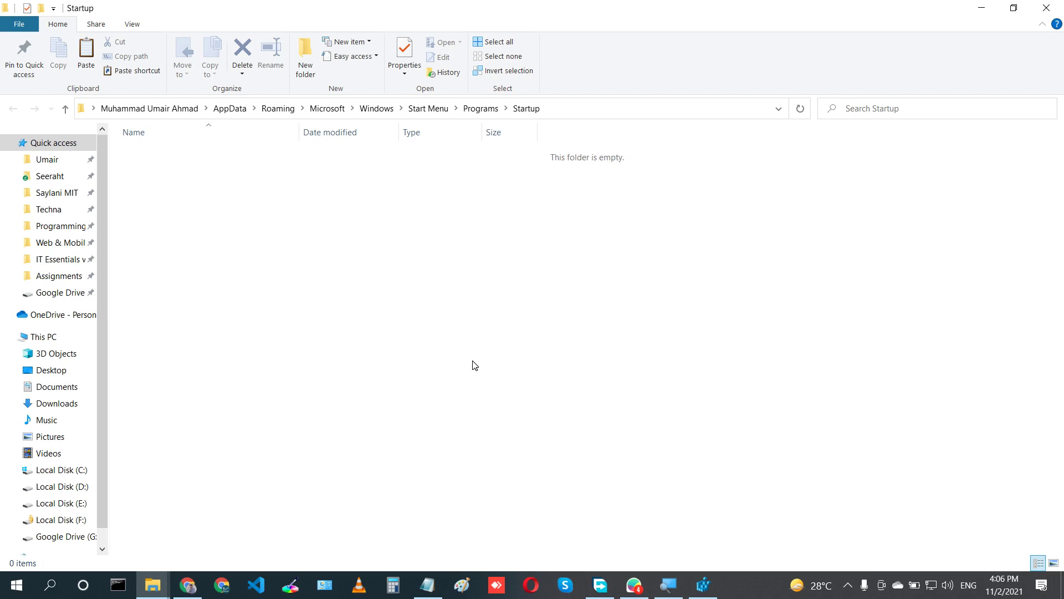
# Close the empty Startup folder window to return to the desktop.
pyautogui.click(1047, 7)
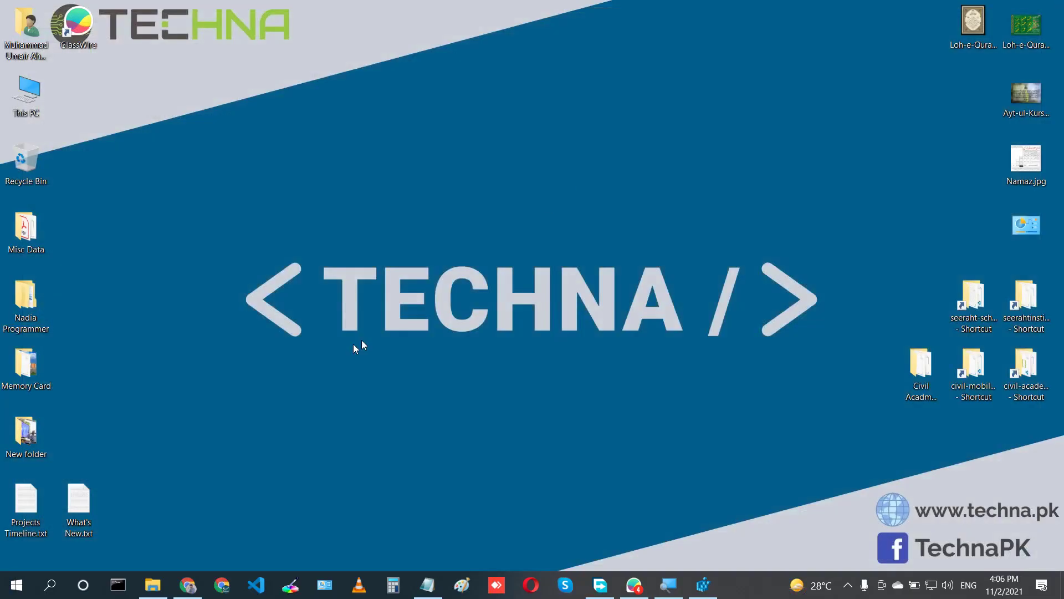
pyautogui.rightClick(297, 106)
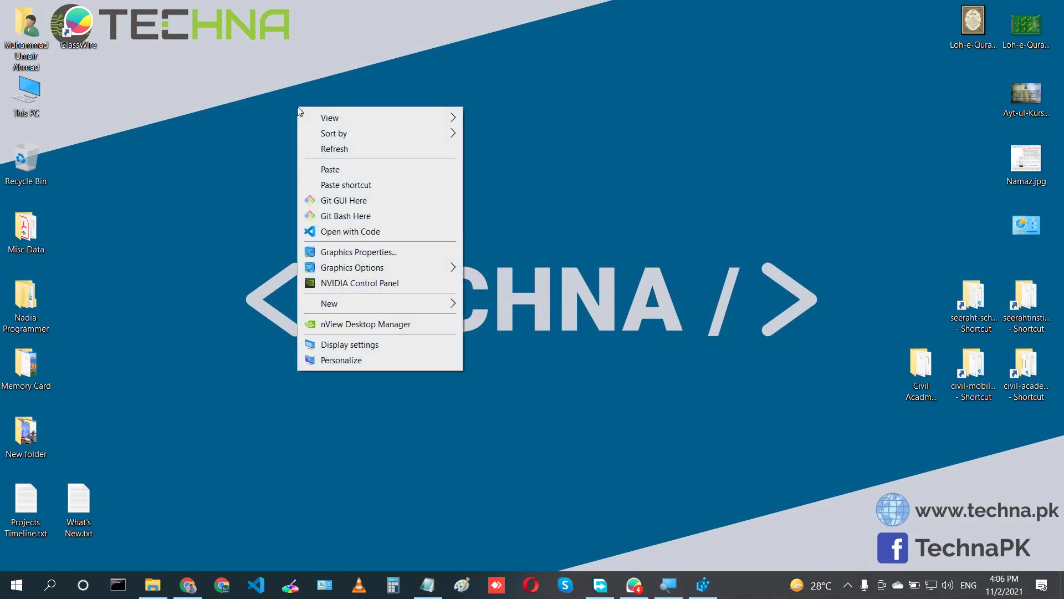
pyautogui.click(348, 149)
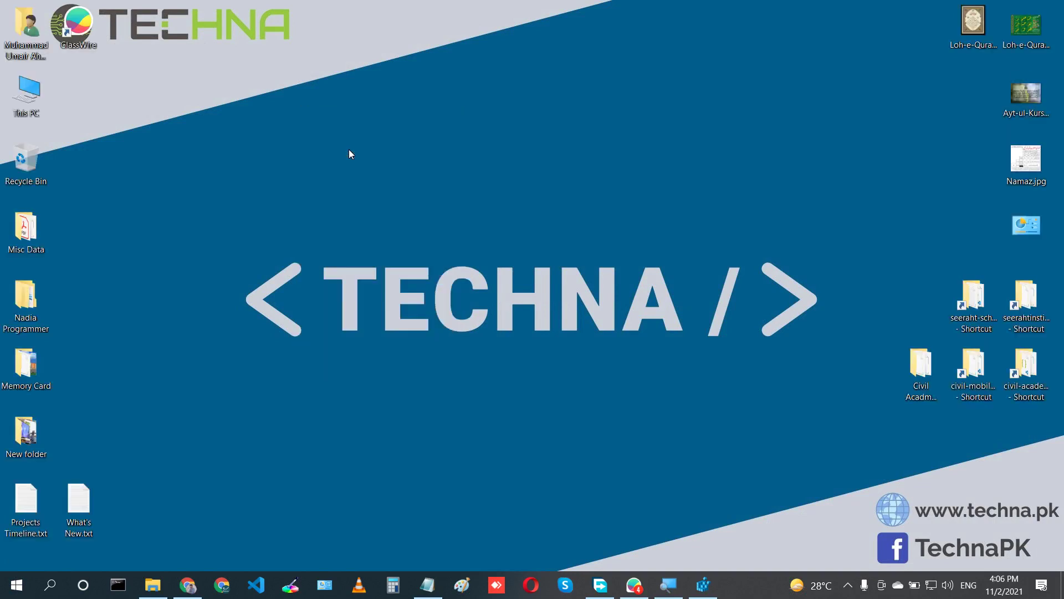
pyautogui.rightClick(25, 96)
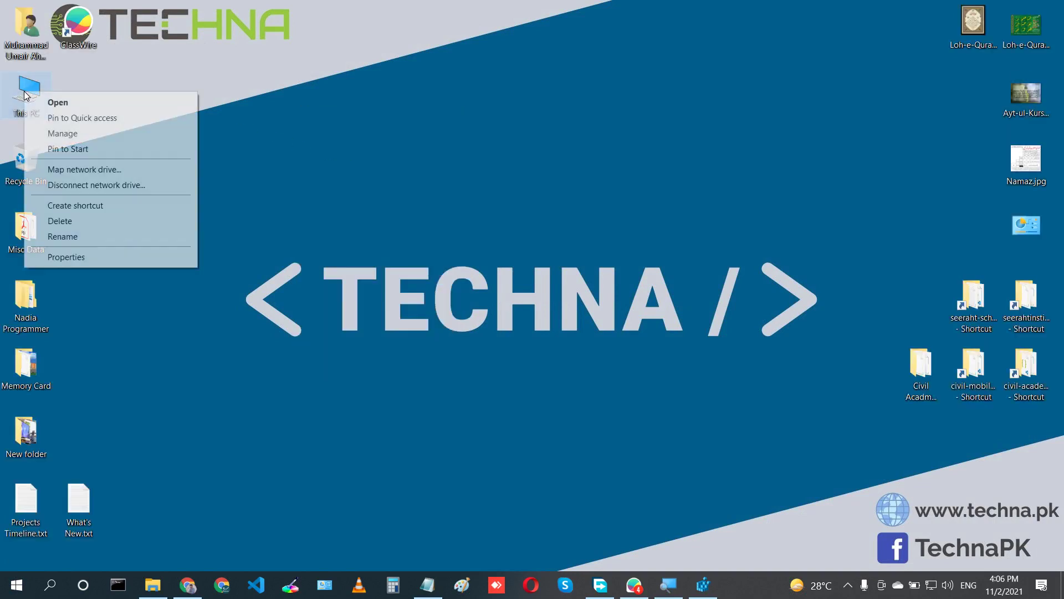
pyautogui.click(425, 191)
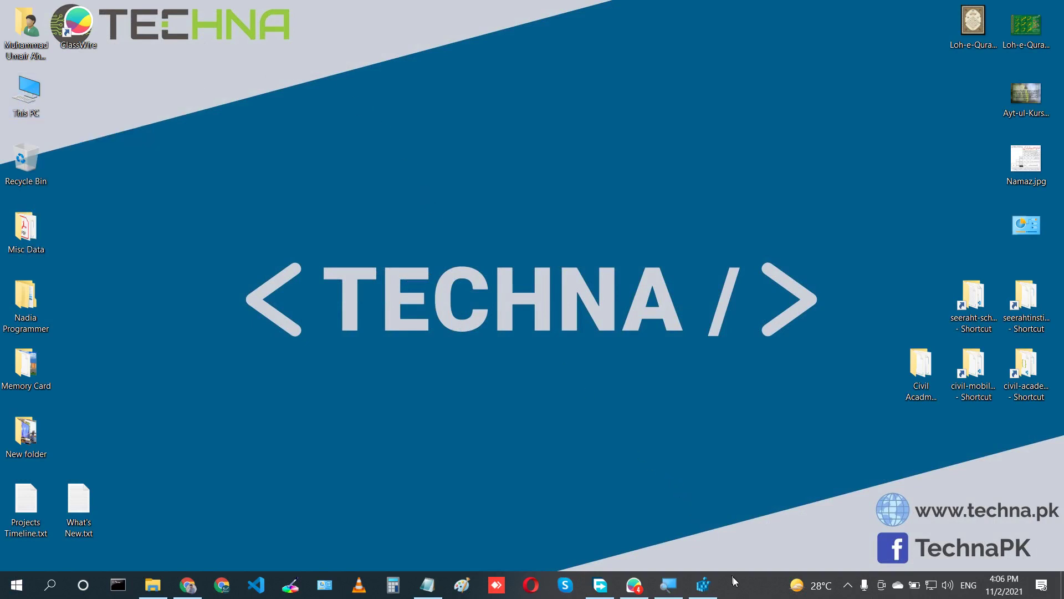
pyautogui.rightClick(741, 592)
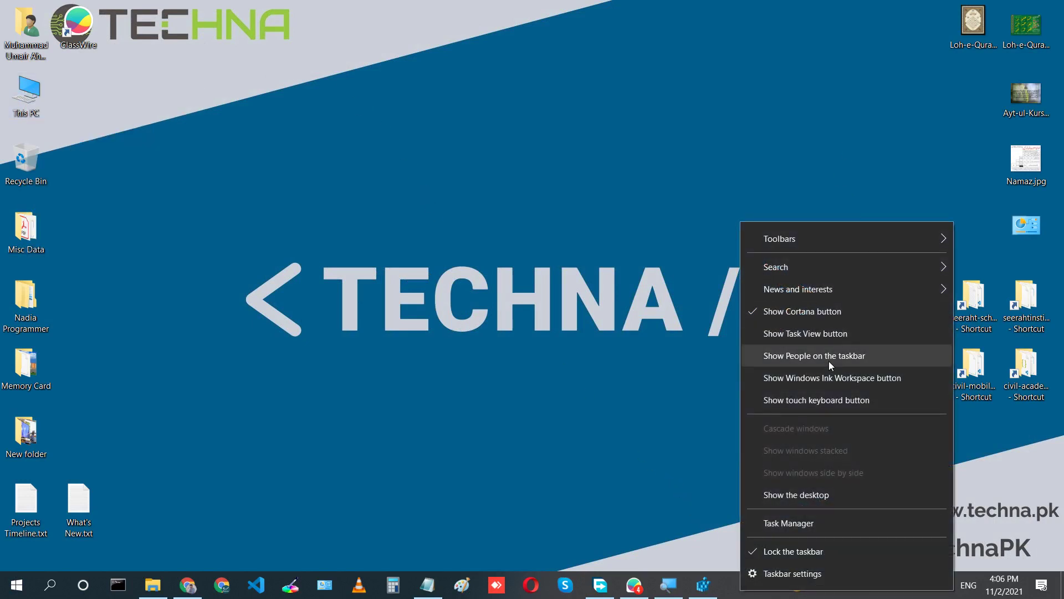
pyautogui.click(390, 162)
pyautogui.rightClick(391, 165)
pyautogui.click(424, 207)
pyautogui.press('F5')
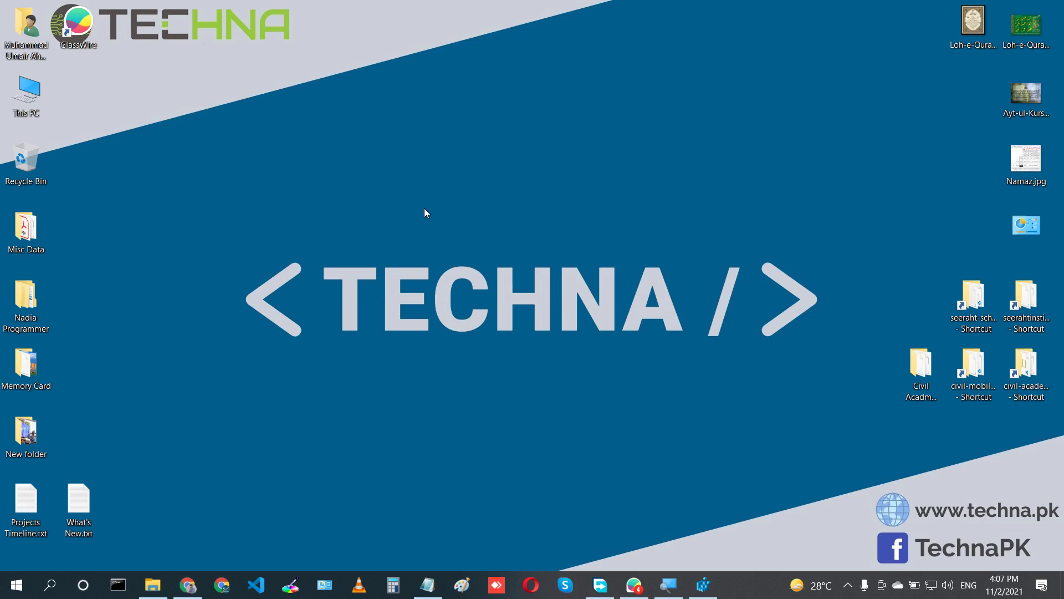
# Launch gpedit.msc from the Run box and maximize the Local Group Policy Editor.
pyautogui.press('super+r')
pyautogui.write('gpedit')
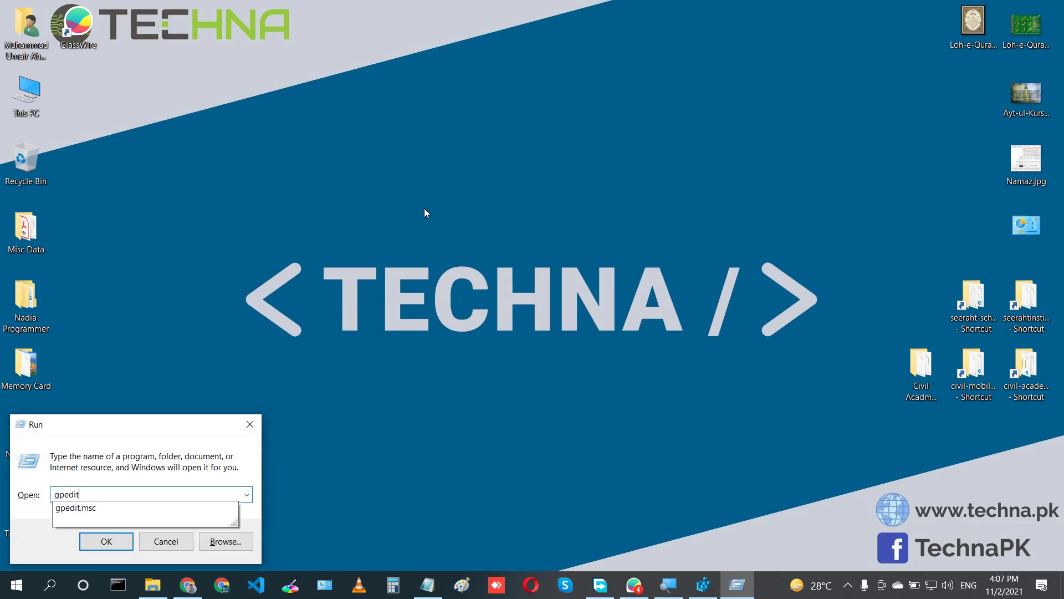
pyautogui.press('Down')
pyautogui.press('Return')
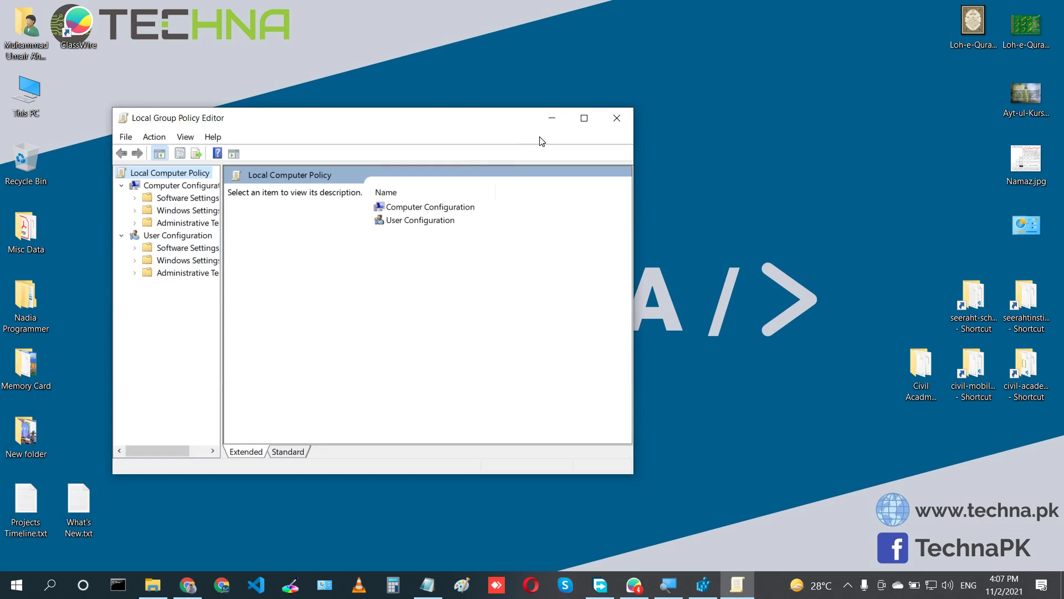
pyautogui.click(584, 118)
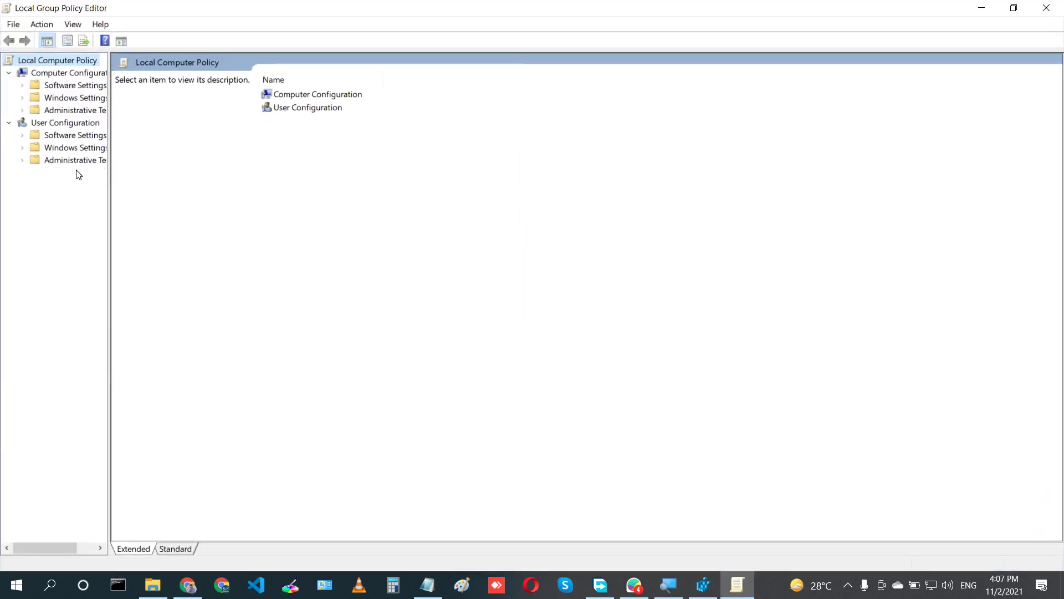
# Widen the tree pane and navigate to User Configuration > Administrative Templates > Windows Components > File Explorer.
pyautogui.moveTo(109, 200); pyautogui.dragTo(211, 205)
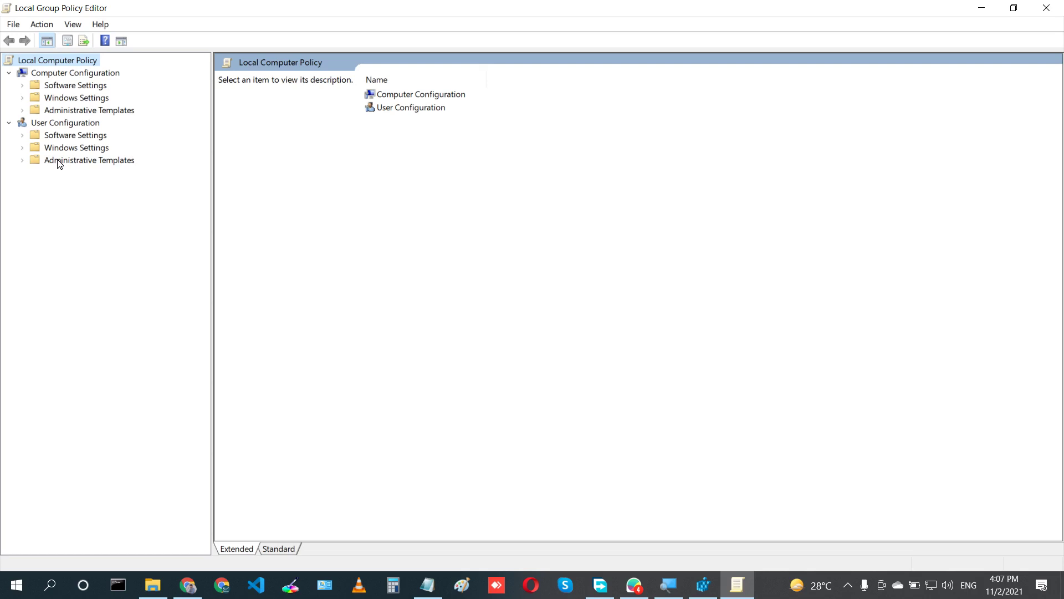
pyautogui.click(22, 161)
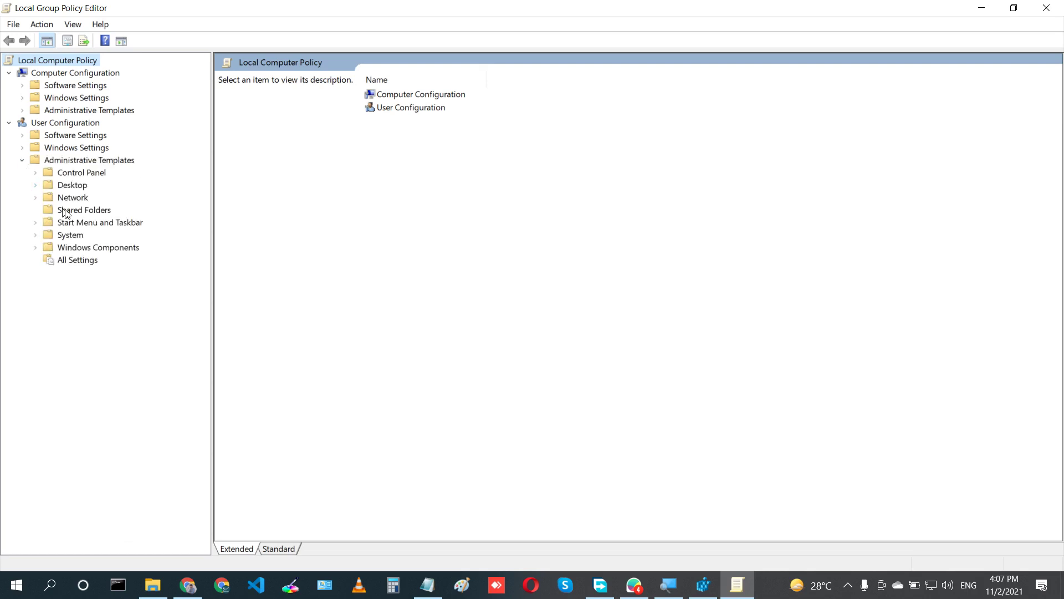
pyautogui.click(36, 248)
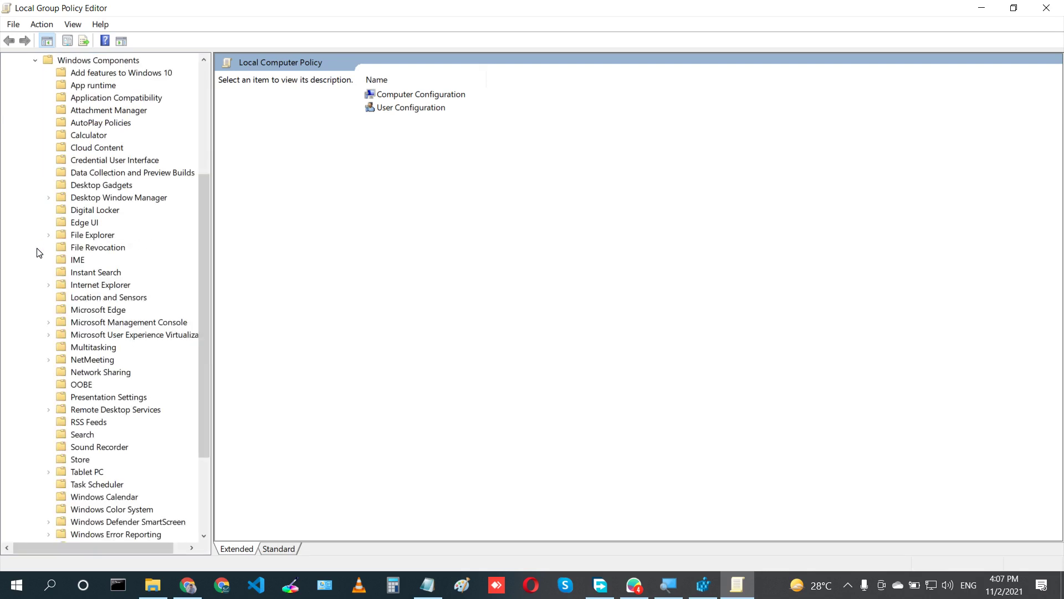
pyautogui.click(101, 237)
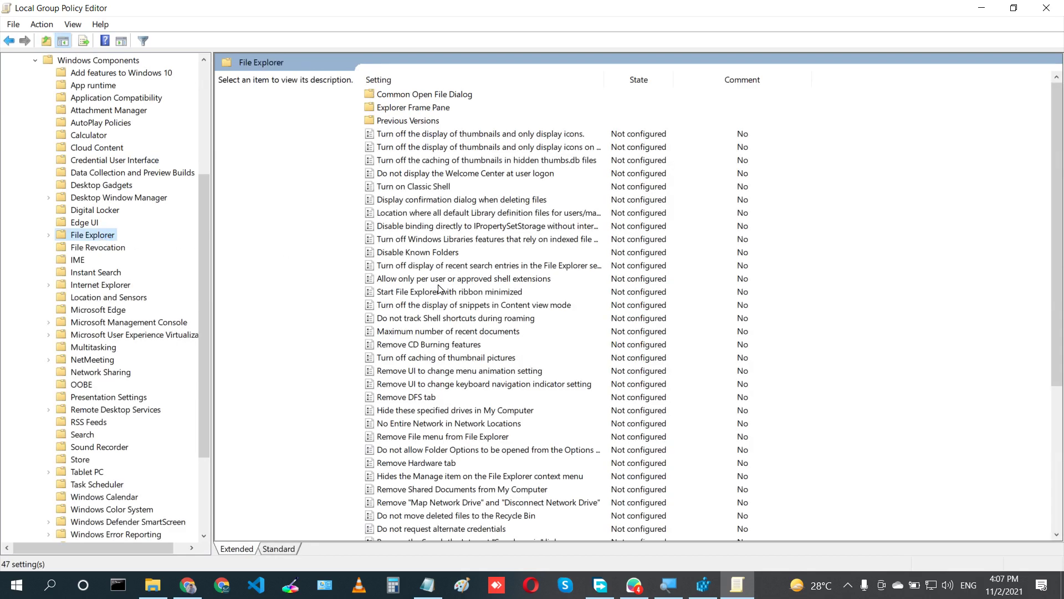
# Inspect the ribbon-minimized policy unchanged, then step down the File Explorer policy list.
pyautogui.doubleClick(439, 291)
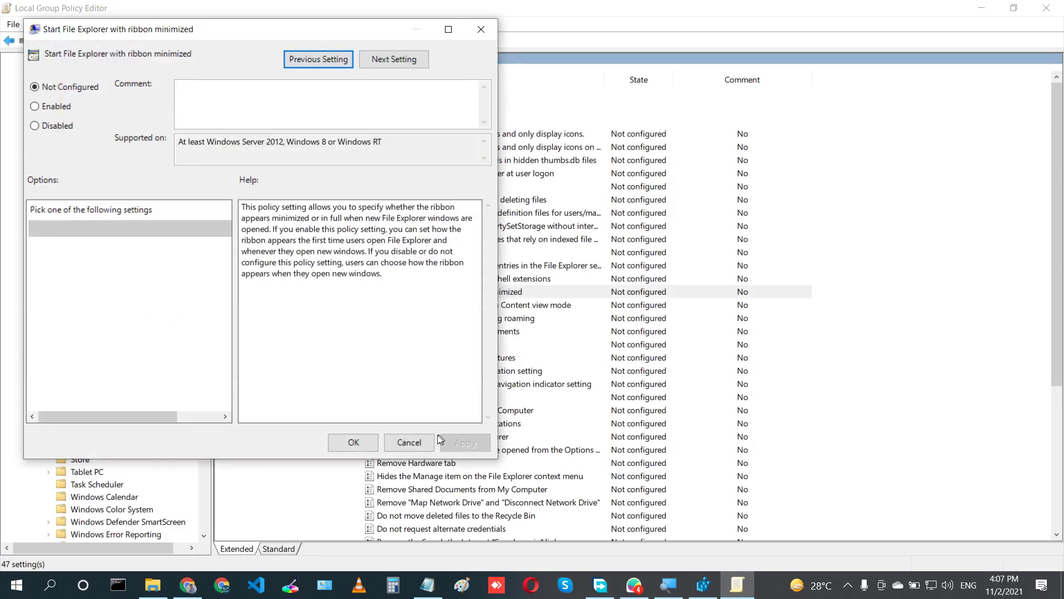
pyautogui.click(421, 442)
pyautogui.press('Down')
pyautogui.press('Down')
pyautogui.press('Down')
pyautogui.press('Down')
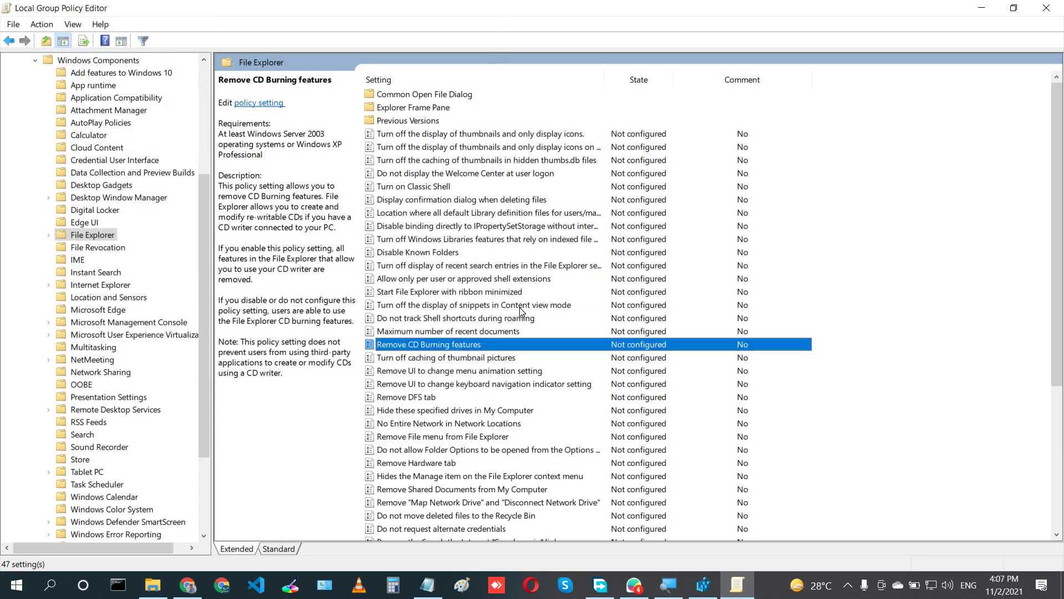
pyautogui.press('Down')
pyautogui.press('Down')
pyautogui.press('Down')
pyautogui.press('Down')
pyautogui.press('Down')
pyautogui.press('Down')
pyautogui.press('Down')
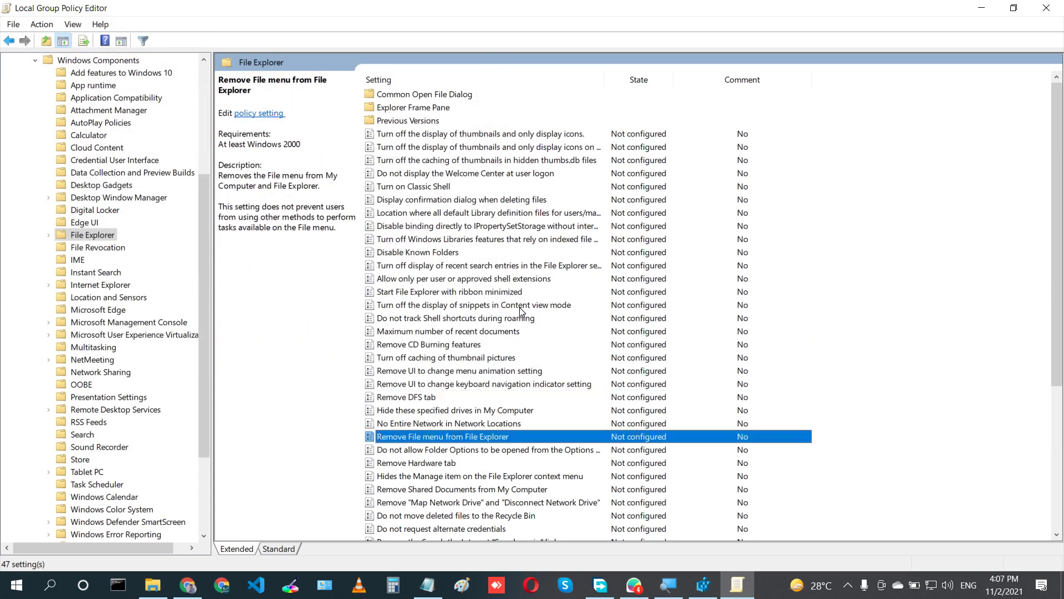
pyautogui.press('Down')
pyautogui.press('Down')
pyautogui.press('Down')
pyautogui.press('Down')
pyautogui.press('Down')
pyautogui.press('Down')
pyautogui.press('Down')
pyautogui.press('Down')
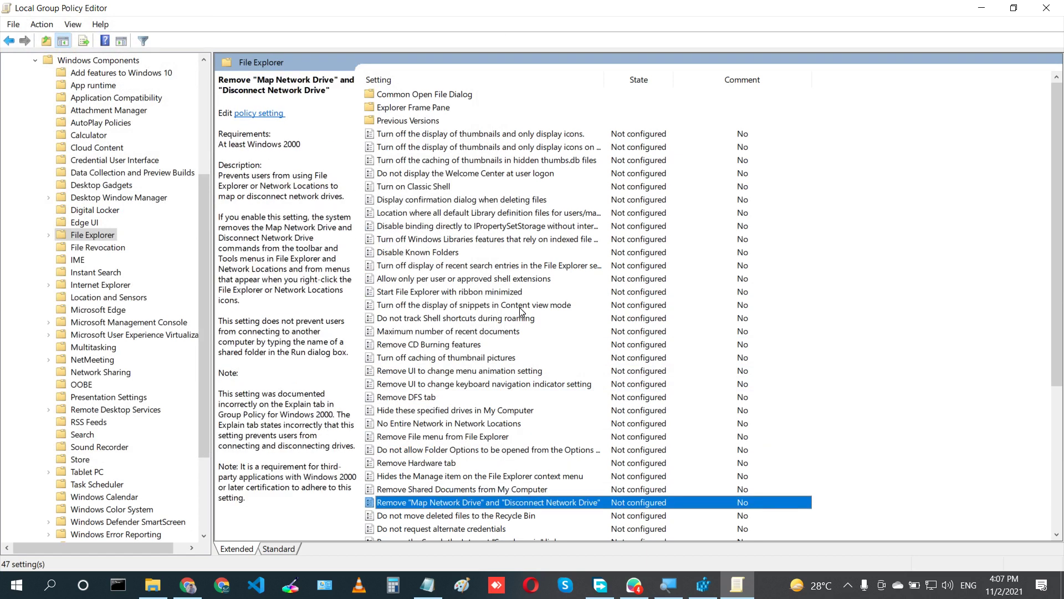
pyautogui.press('Down')
pyautogui.press('Down')
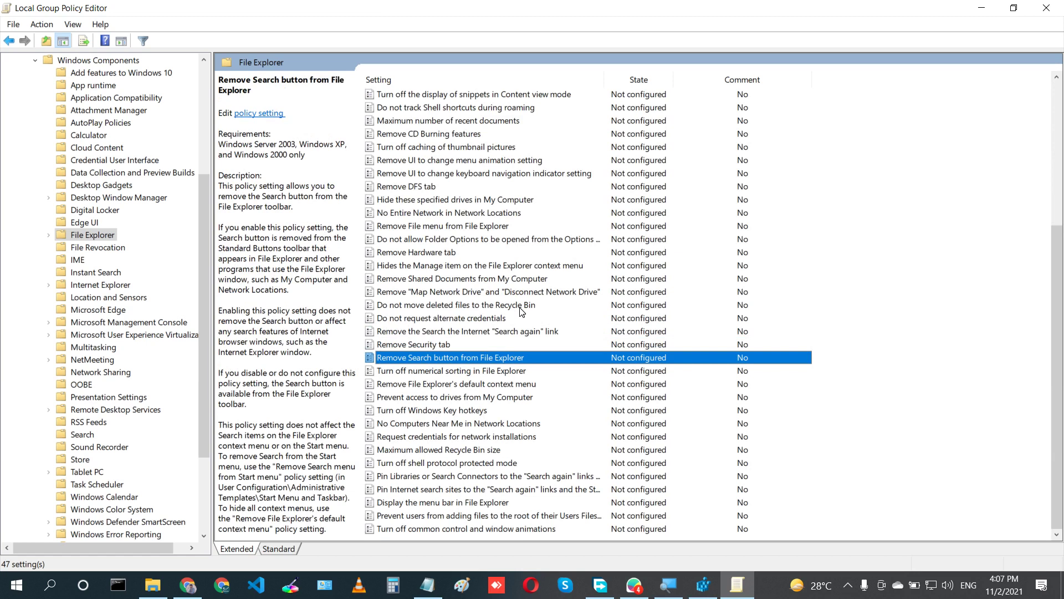
pyautogui.press('Down')
pyautogui.press('Down')
pyautogui.press('Down')
pyautogui.press('Down')
pyautogui.press('Down')
pyautogui.press('Down')
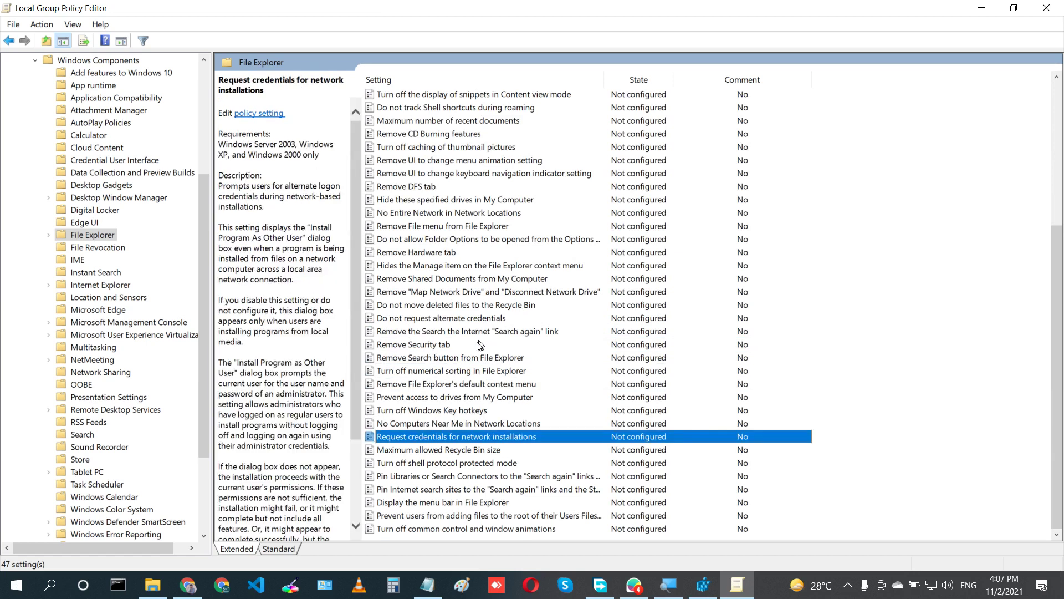
# Set 'Remove File Explorer's default context menu' to Enabled and confirm with OK.
pyautogui.click(435, 384)
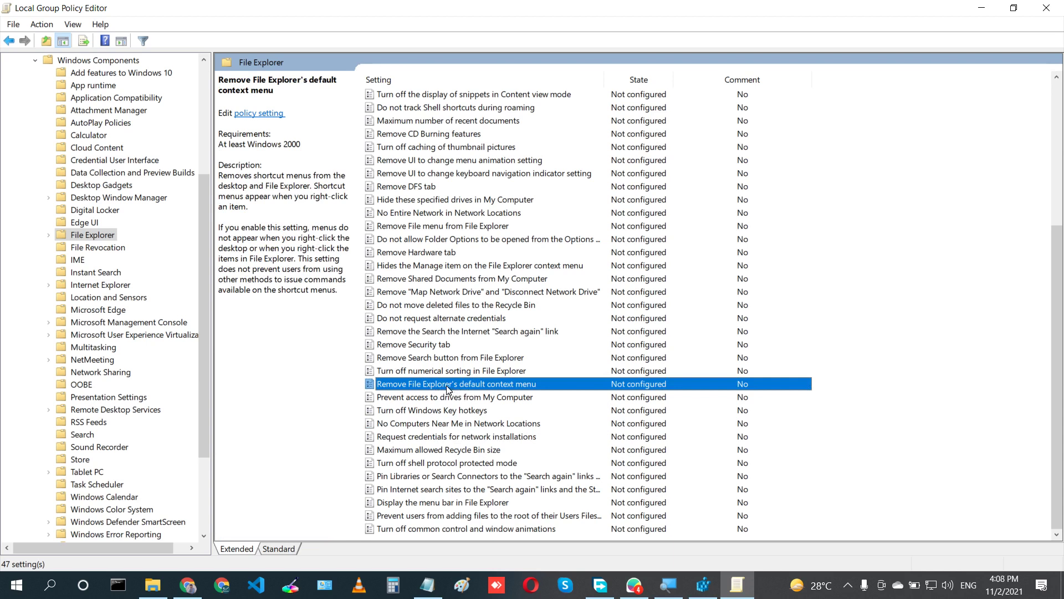
pyautogui.doubleClick(447, 385)
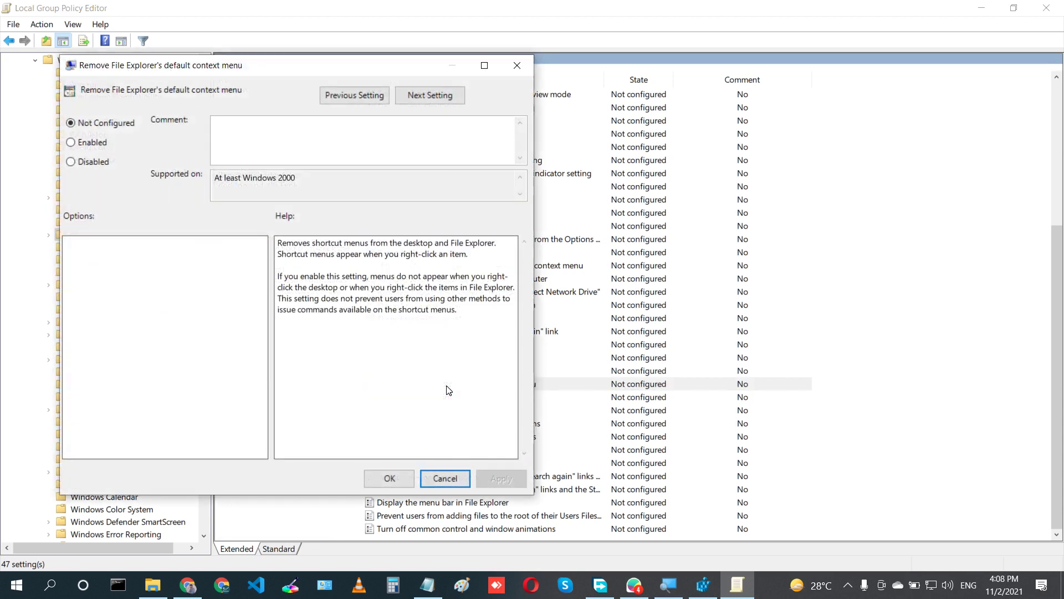
pyautogui.click(84, 143)
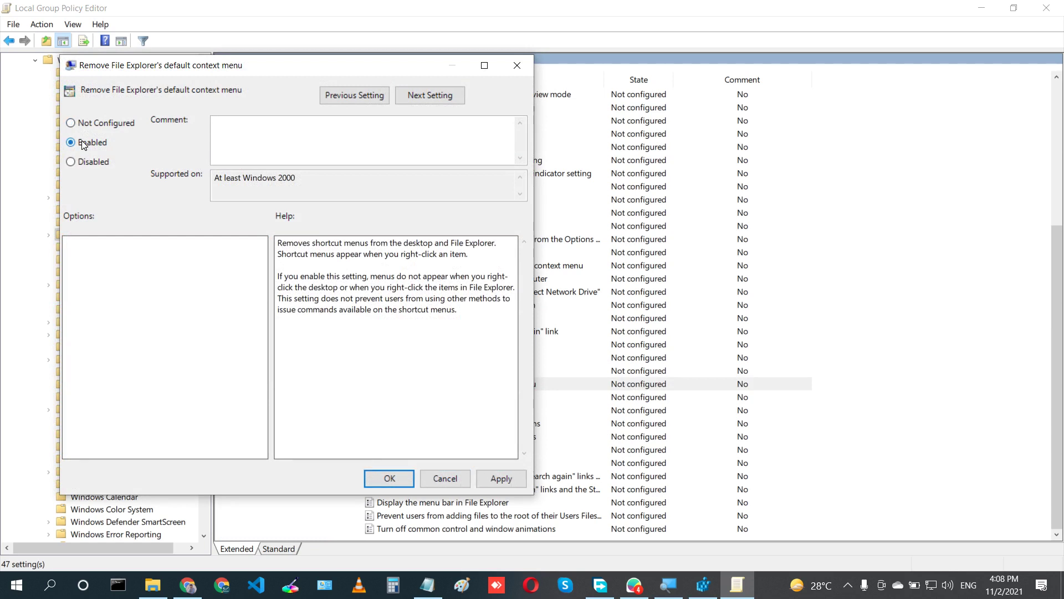
pyautogui.click(390, 478)
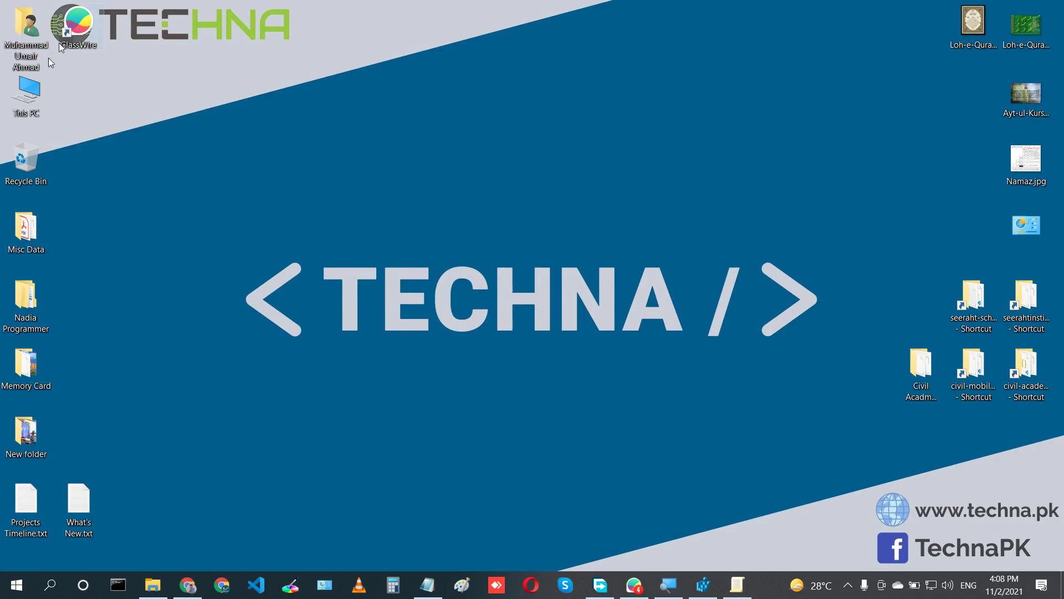
# Select This PC and check that the taskbar shortcut menu still appears.
pyautogui.click(33, 104)
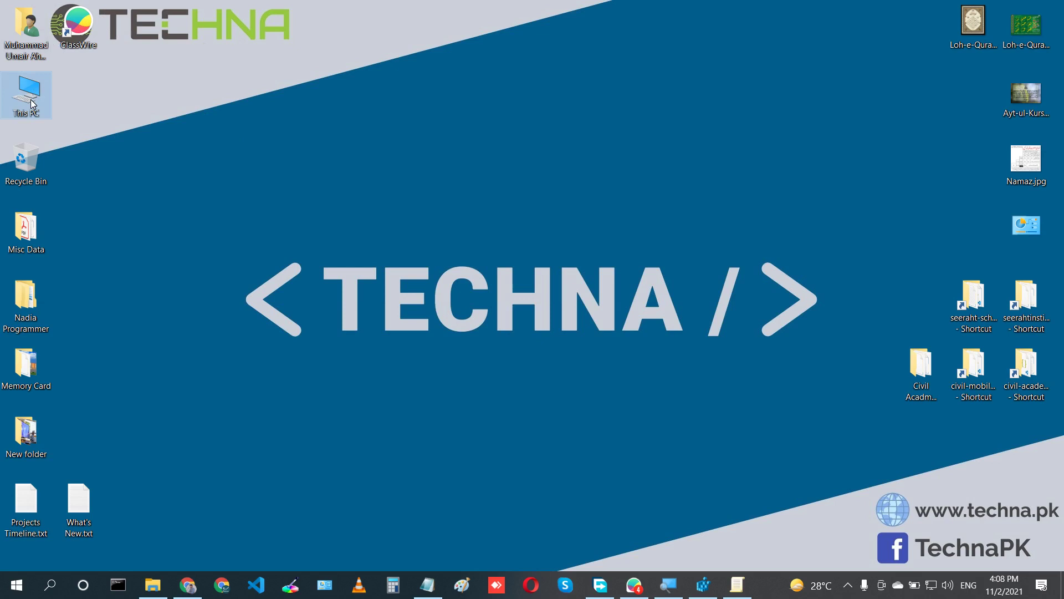
pyautogui.rightClick(779, 585)
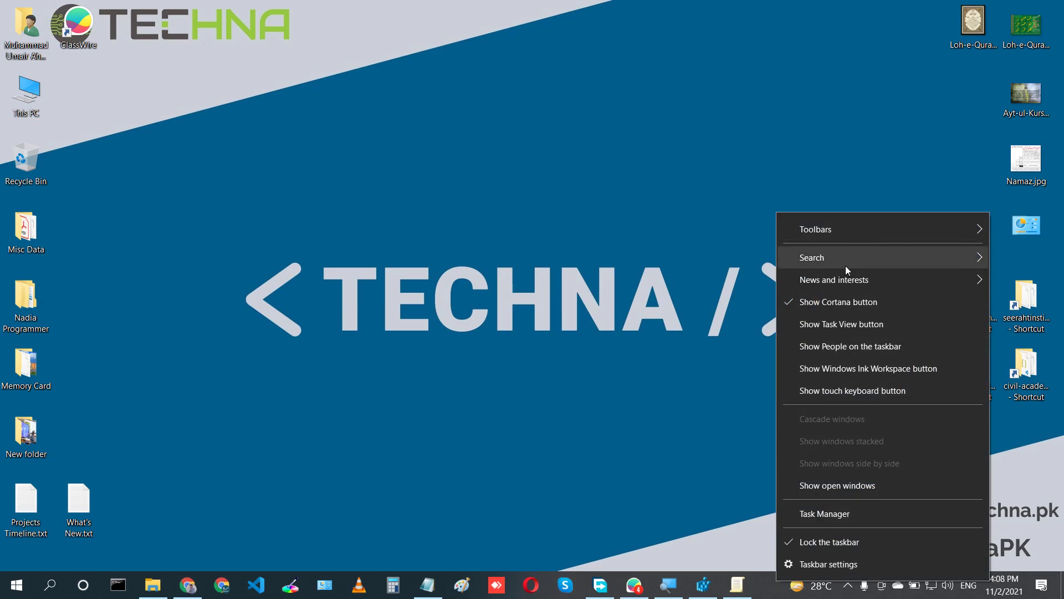
pyautogui.moveTo(846, 263)
pyautogui.click(443, 210)
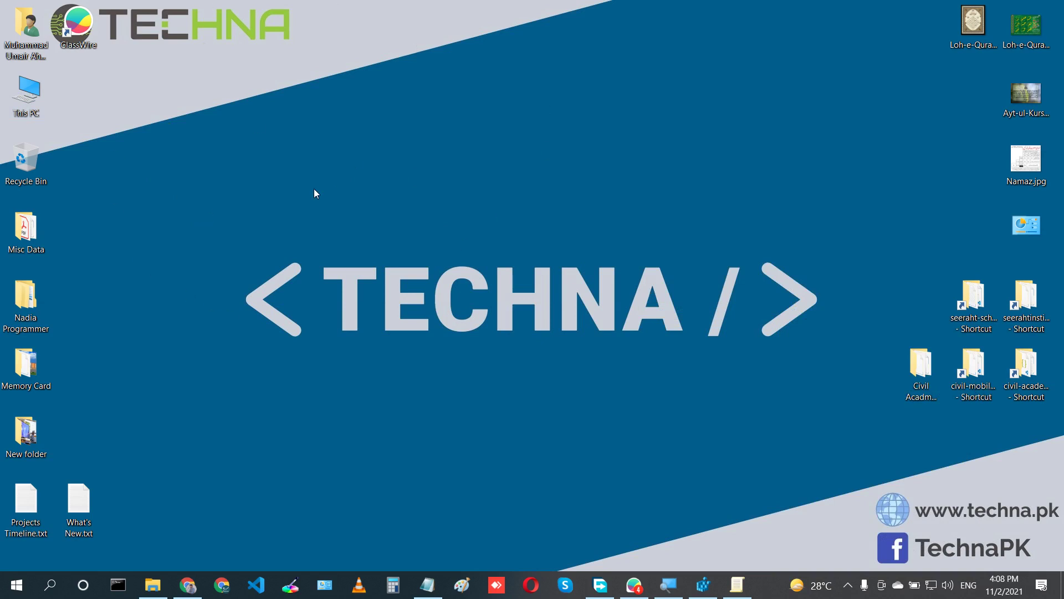
# Open This PC, select Local Disk (D:), close it, and restore the policy editor.
pyautogui.click(153, 585)
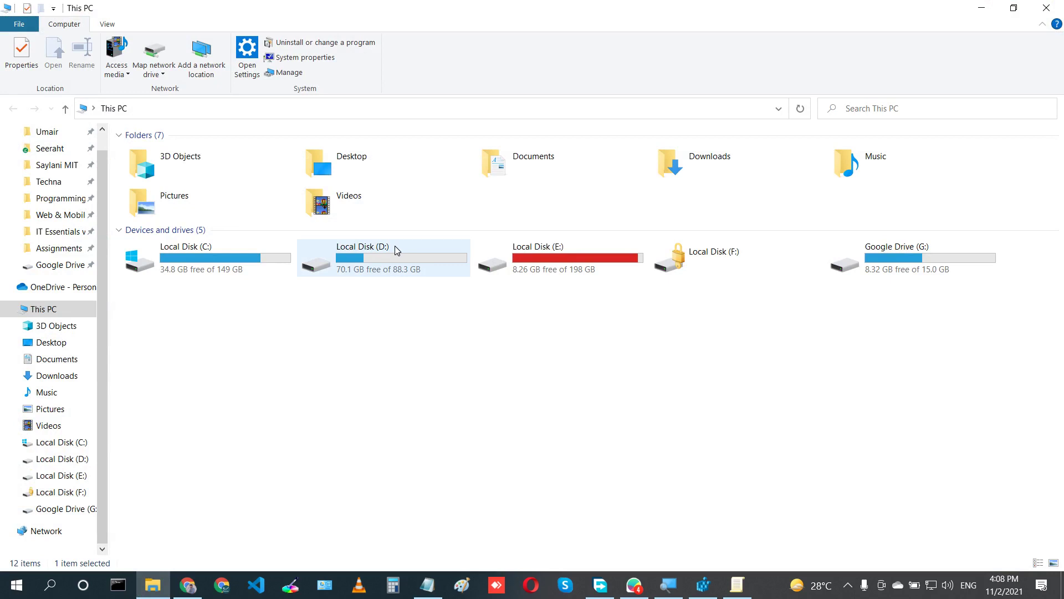
pyautogui.click(395, 245)
pyautogui.click(481, 362)
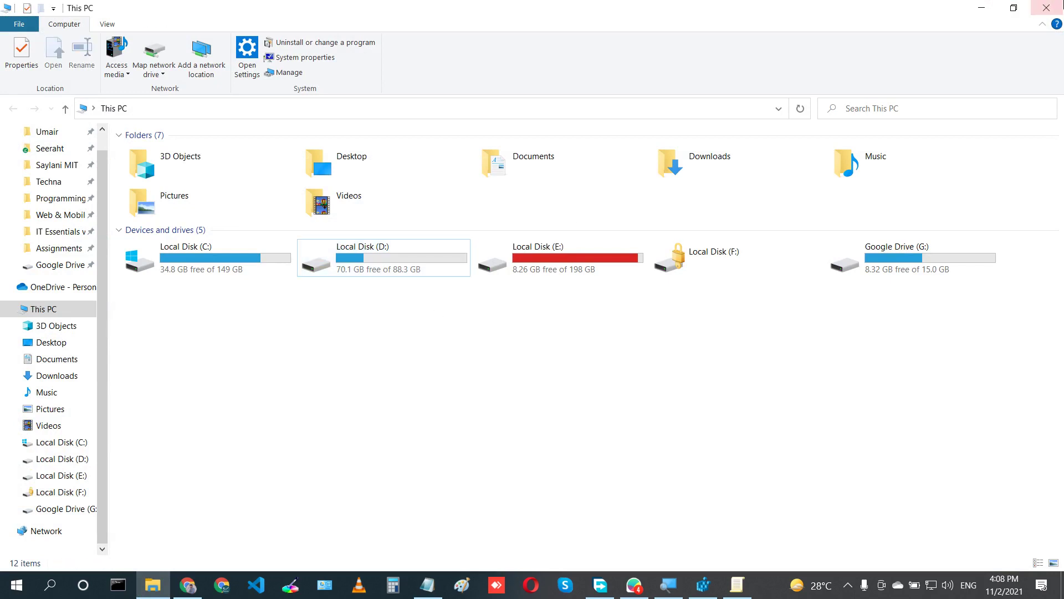
pyautogui.click(1056, 8)
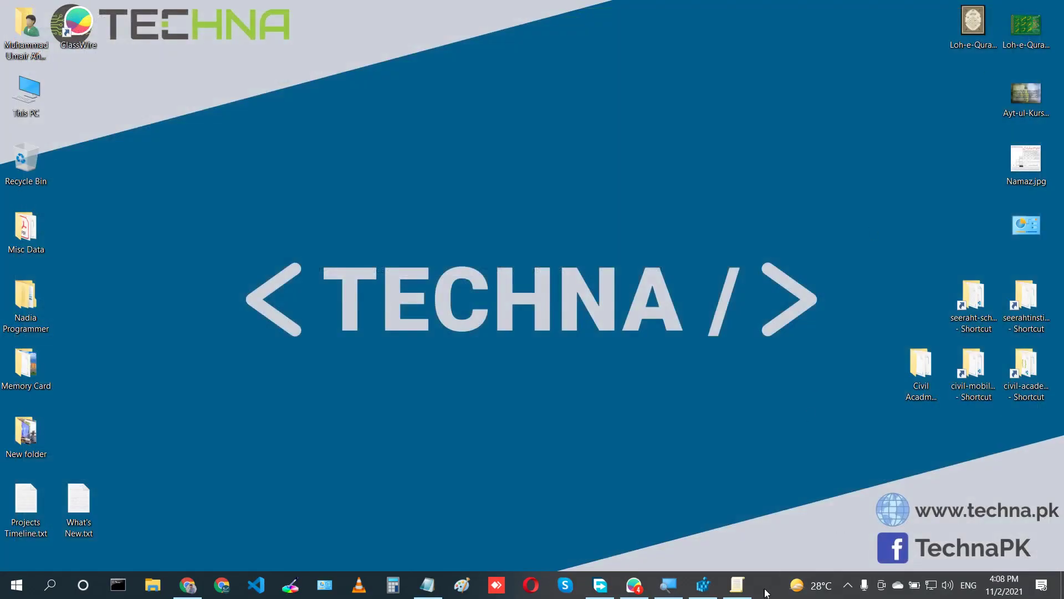
pyautogui.click(736, 585)
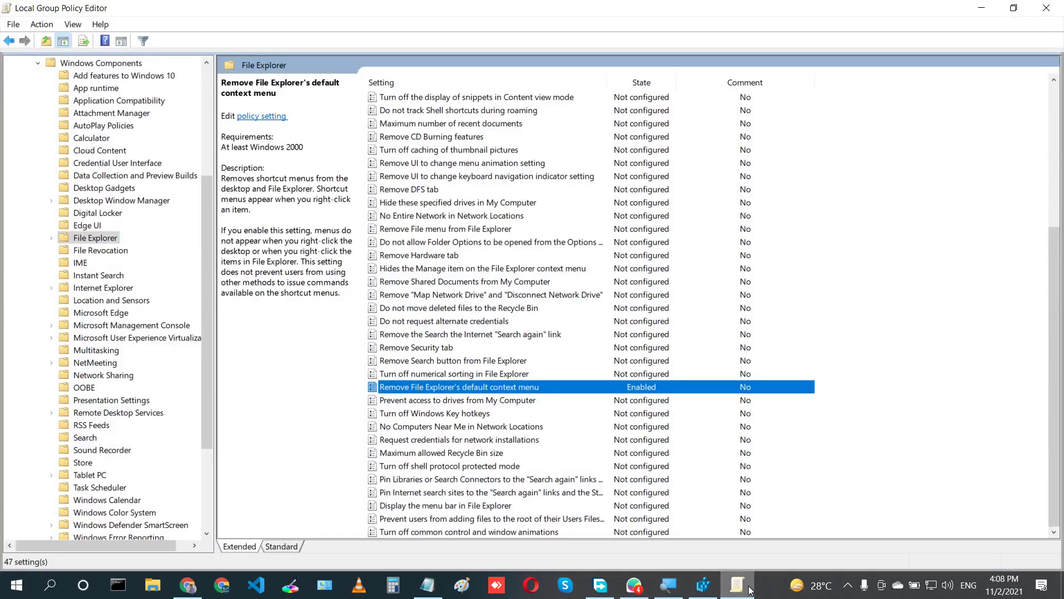
# Collapse Windows Components, open Start Menu and Taskbar, and move to 'Remove access to the context menus for the taskbar'.
pyautogui.scroll(5, 113, 267)
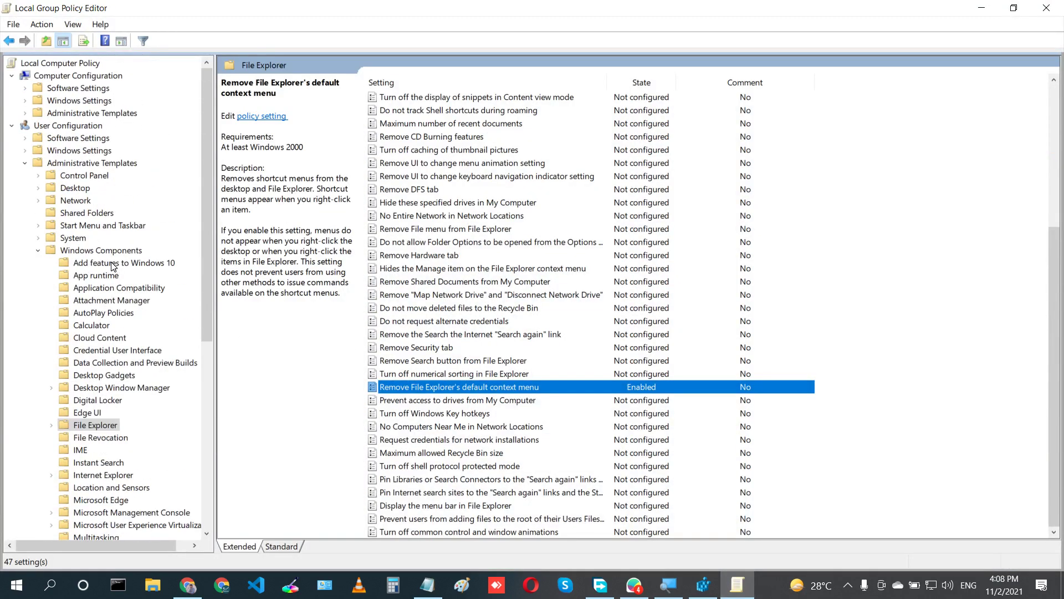
pyautogui.click(38, 251)
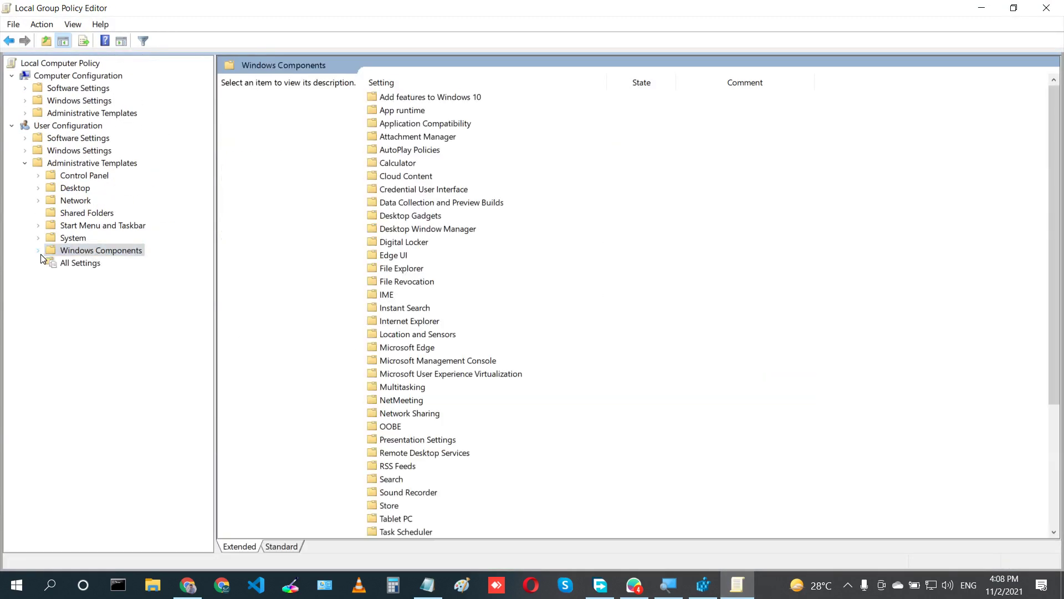
pyautogui.click(92, 226)
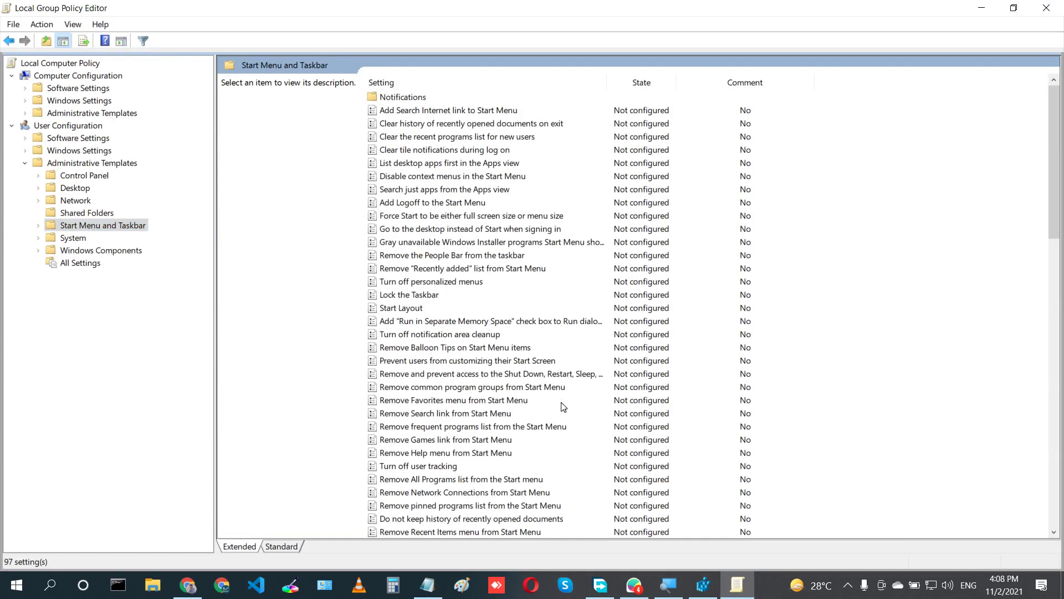
pyautogui.click(458, 395)
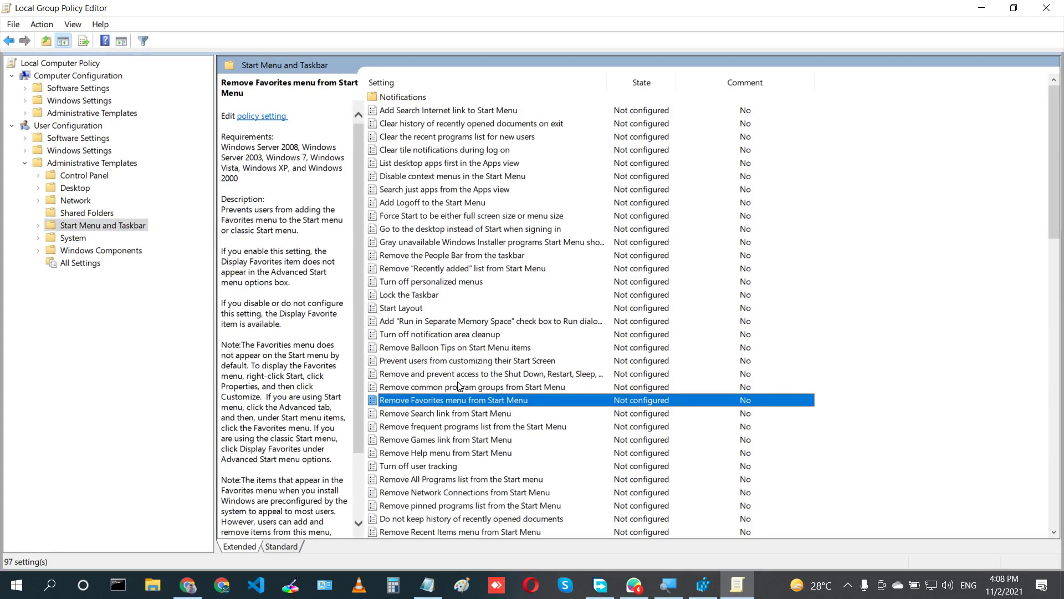
pyautogui.press('Down')
pyautogui.press('Down')
pyautogui.press('Down')
pyautogui.press('Down')
pyautogui.press('Down')
pyautogui.press('Down')
pyautogui.press('Down')
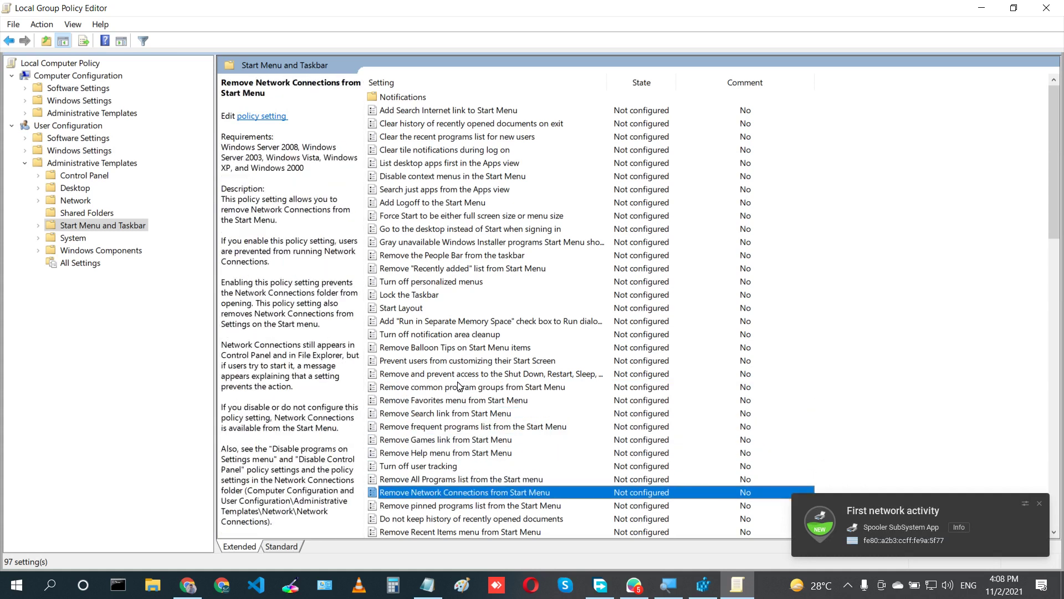
pyautogui.press('Down')
pyautogui.press('Down')
pyautogui.press('Down')
pyautogui.press('Down')
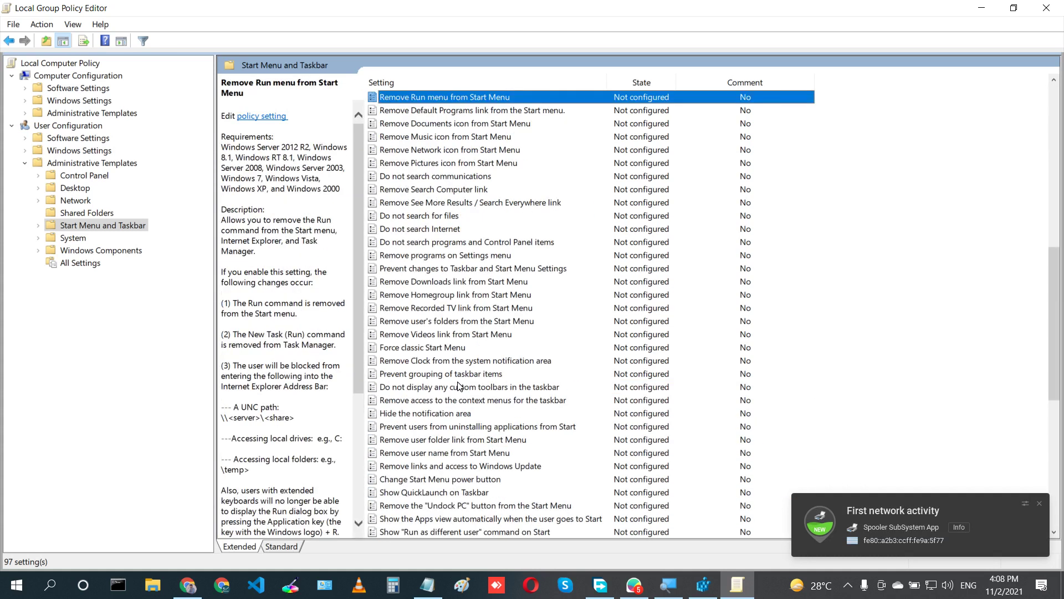
pyautogui.press('Down')
pyautogui.press('Down')
pyautogui.press('Down')
pyautogui.press('Down')
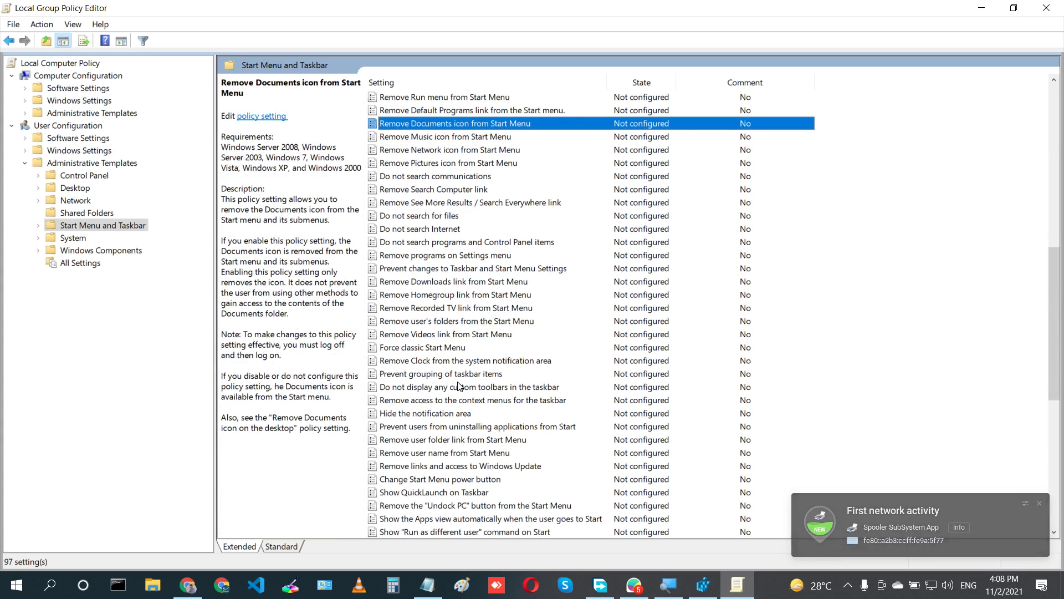
pyautogui.press('Down')
pyautogui.press('Down')
pyautogui.press('Down')
pyautogui.press('Down')
pyautogui.press('Down')
pyautogui.press('Down')
pyautogui.press('Down')
pyautogui.press('Down')
pyautogui.press('Down')
pyautogui.press('Down')
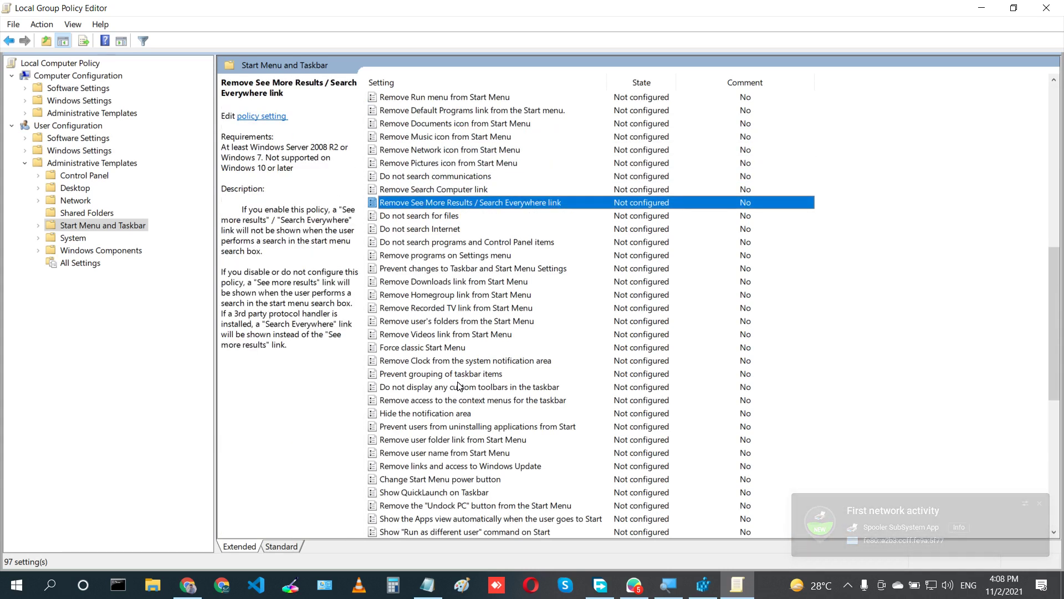
pyautogui.press('Down')
pyautogui.press('Down')
pyautogui.press('Down')
pyautogui.press('Down')
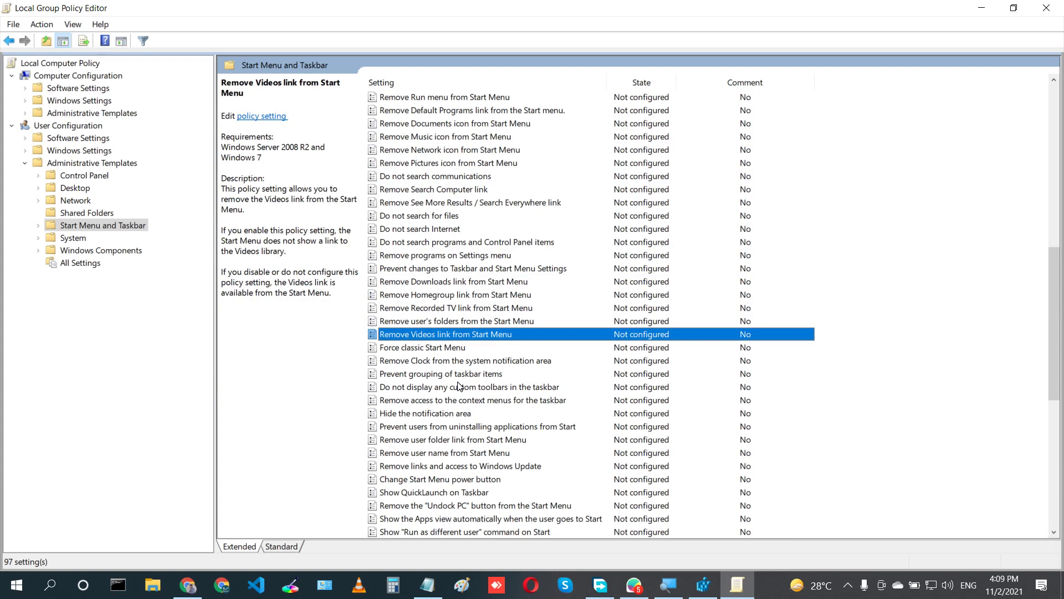
pyautogui.press('Down')
pyautogui.press('Down')
pyautogui.press('Down')
pyautogui.press('Down')
pyautogui.press('Down')
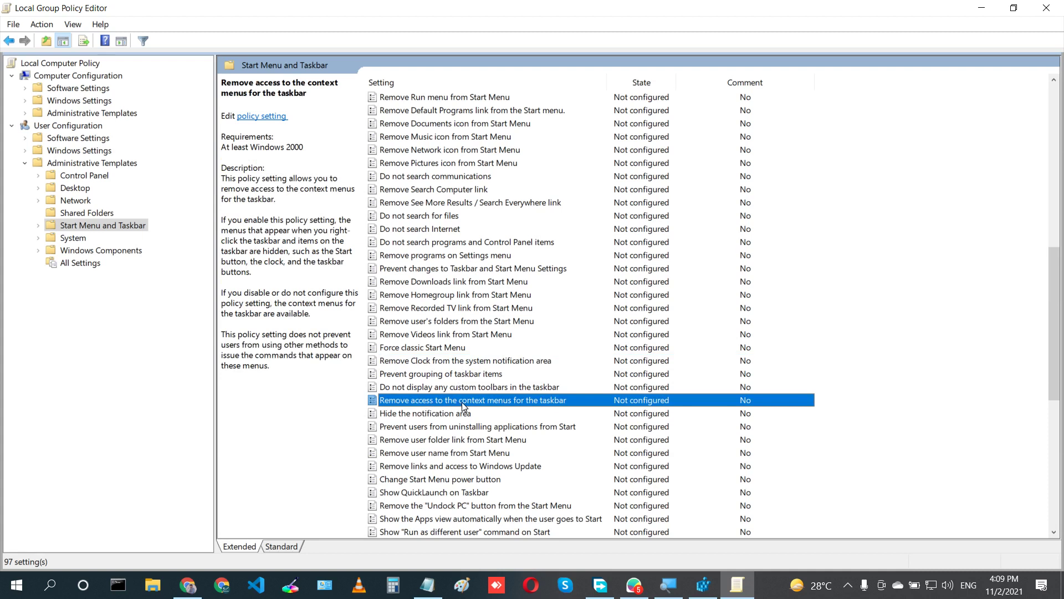
# Set 'Remove access to the context menus for the taskbar' to Enabled and confirm.
pyautogui.doubleClick(463, 402)
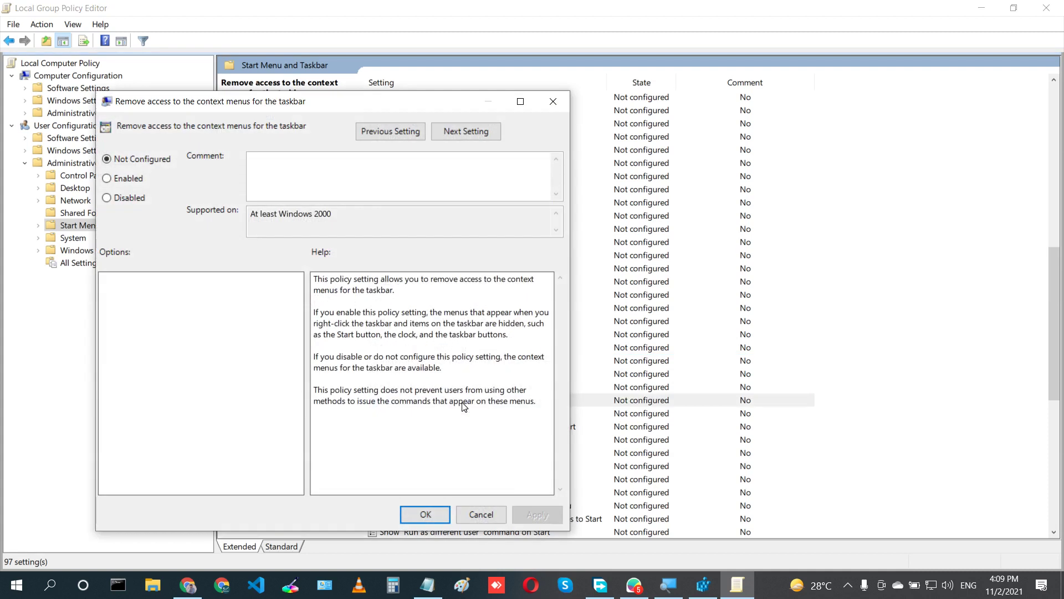
pyautogui.click(117, 182)
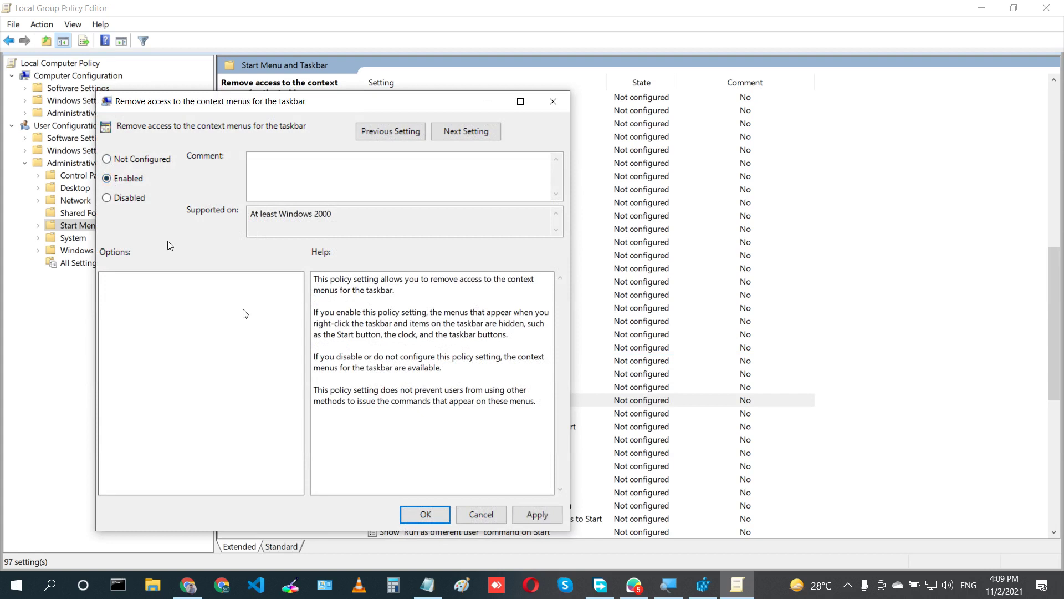
pyautogui.click(438, 518)
# Test the taskbar, desktop and This PC with the policy active, then restore the editor.
pyautogui.click(768, 588)
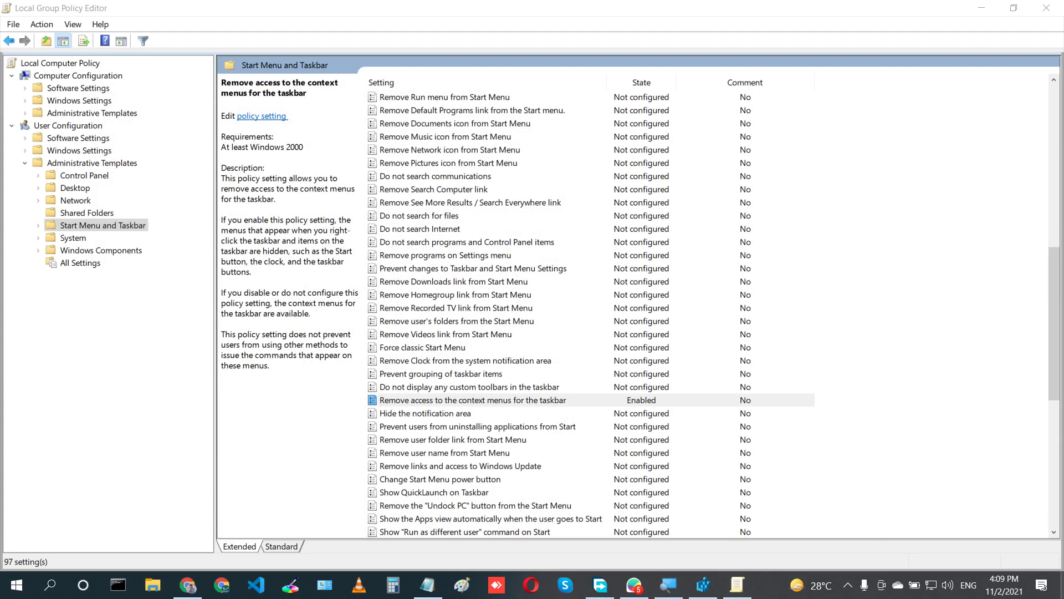
pyautogui.press('super+d')
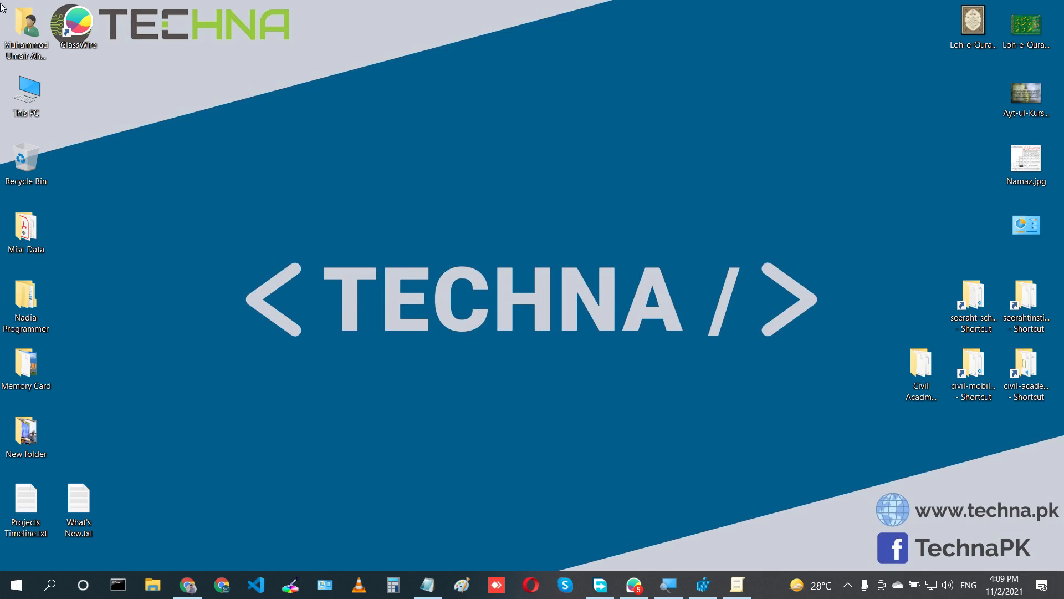
pyautogui.doubleClick(28, 91)
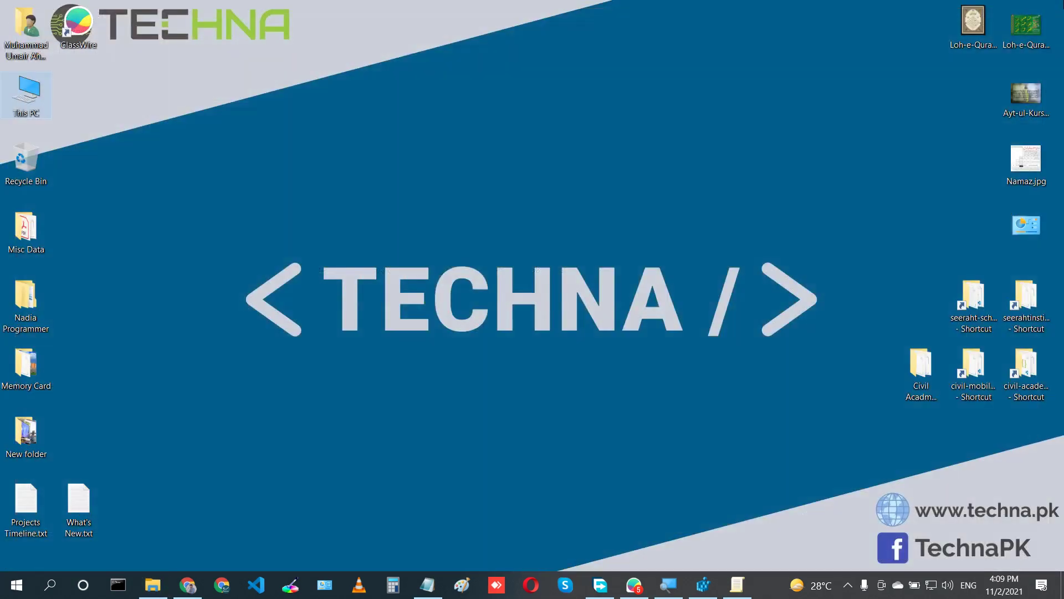
pyautogui.click(1046, 8)
pyautogui.click(738, 585)
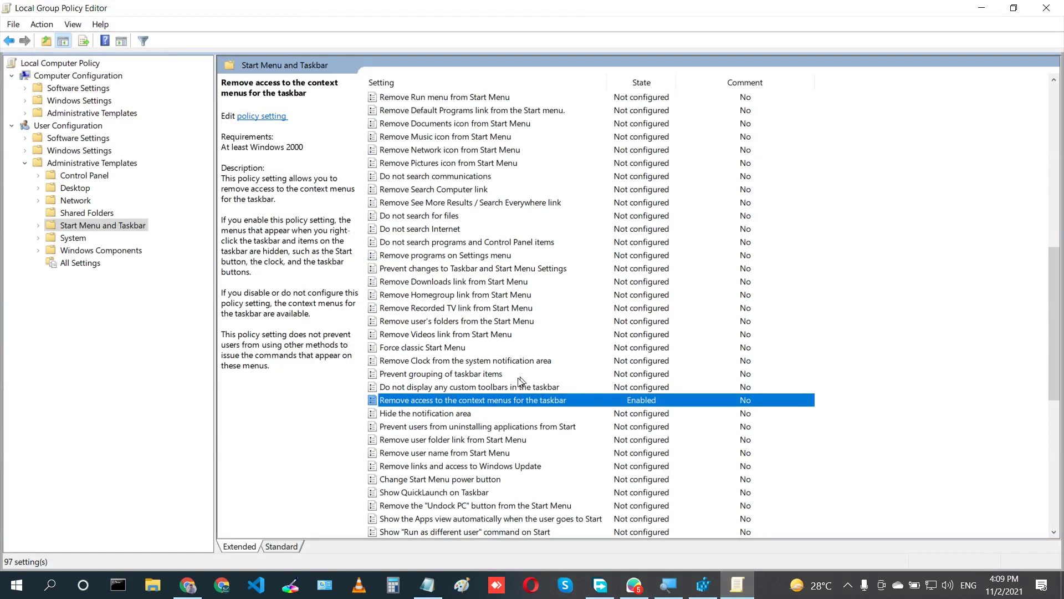
# Return the taskbar context-menus policy to Not Configured and select Windows Components in the tree.
pyautogui.doubleClick(492, 401)
pyautogui.click(160, 179)
pyautogui.click(438, 532)
pyautogui.click(92, 253)
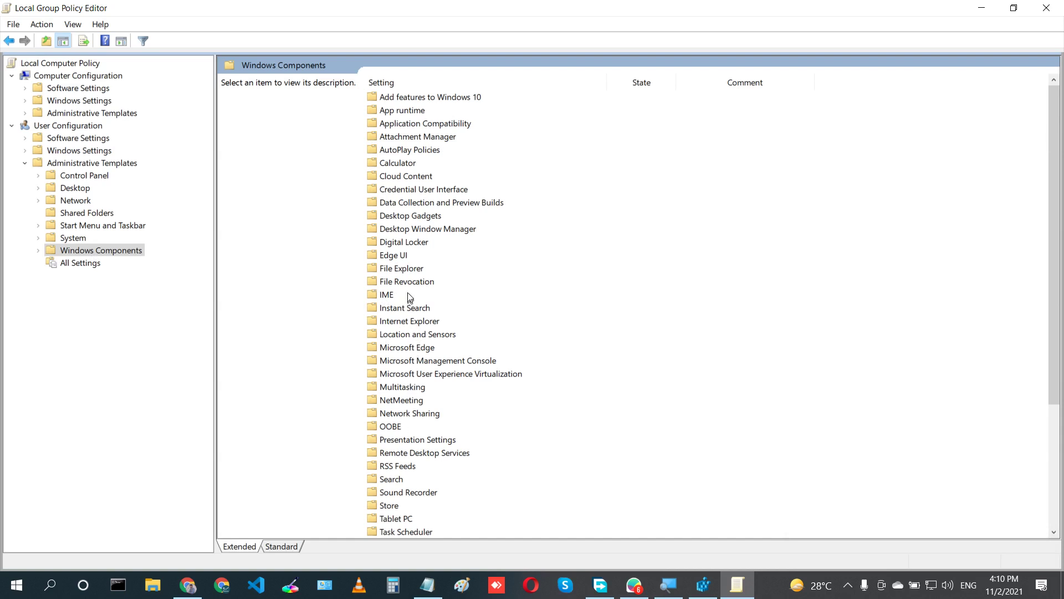
# Open the File Explorer policies category and scroll through its list.
pyautogui.doubleClick(401, 269)
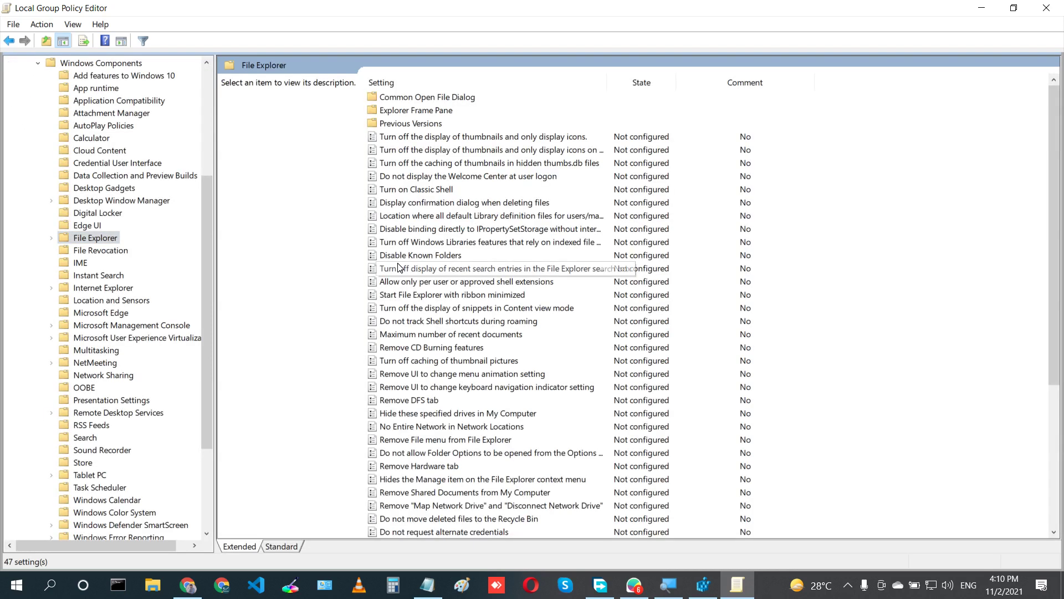
pyautogui.scroll(-6, 446, 289)
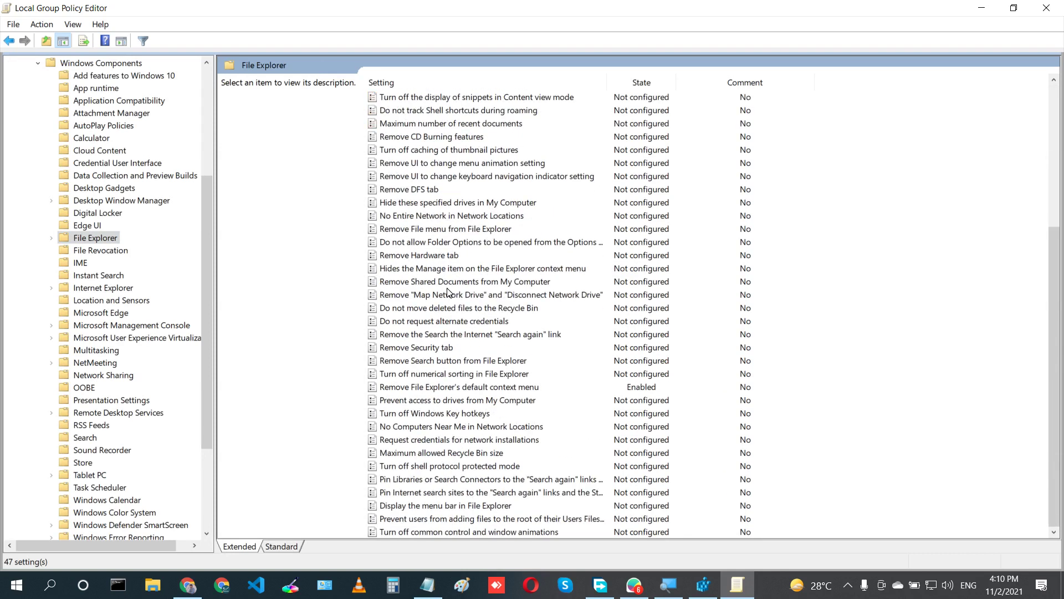
pyautogui.scroll(5, 447, 292)
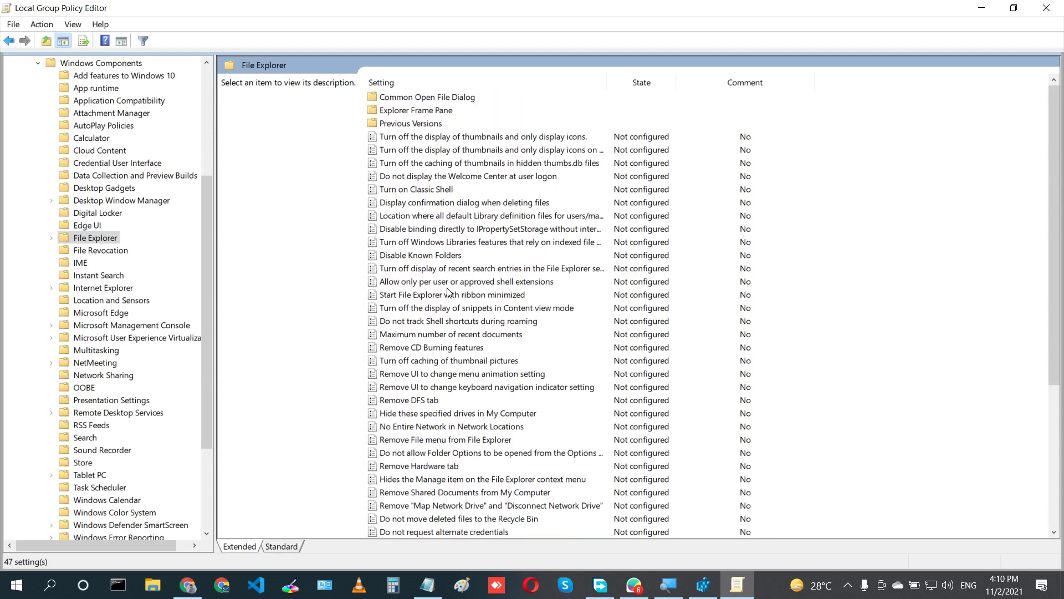
pyautogui.scroll(-5, 449, 292)
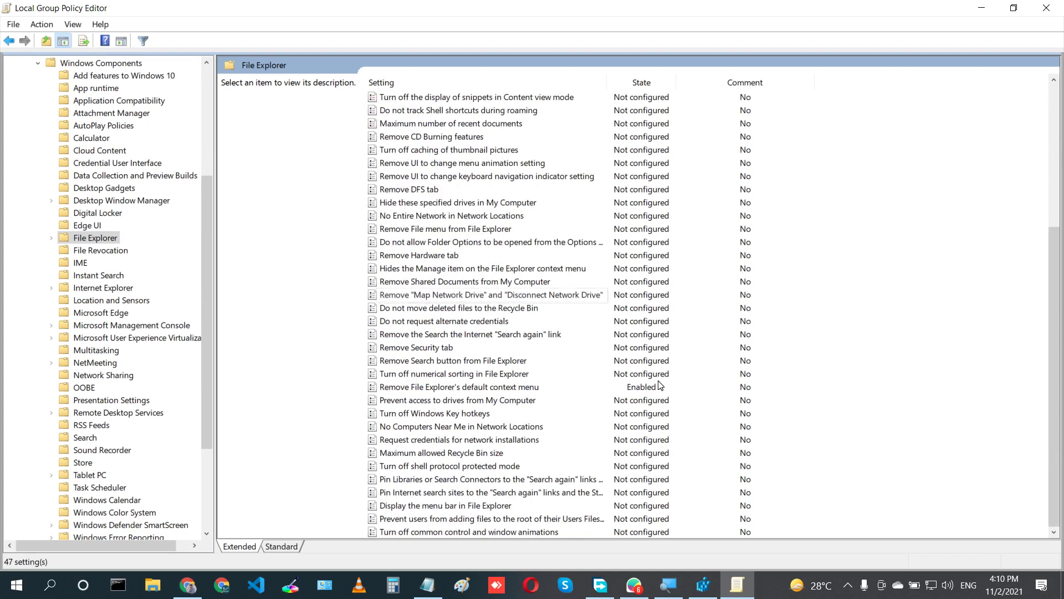
# Set 'Remove File Explorer's default context menu' to Not Configured and verify the desktop right-click menu.
pyautogui.doubleClick(524, 387)
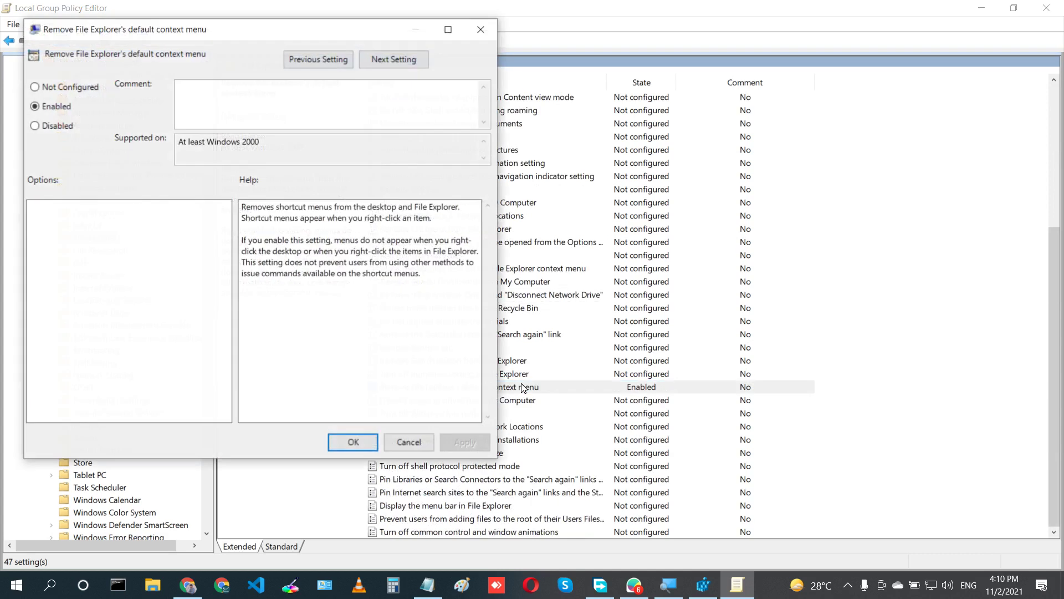
pyautogui.click(39, 88)
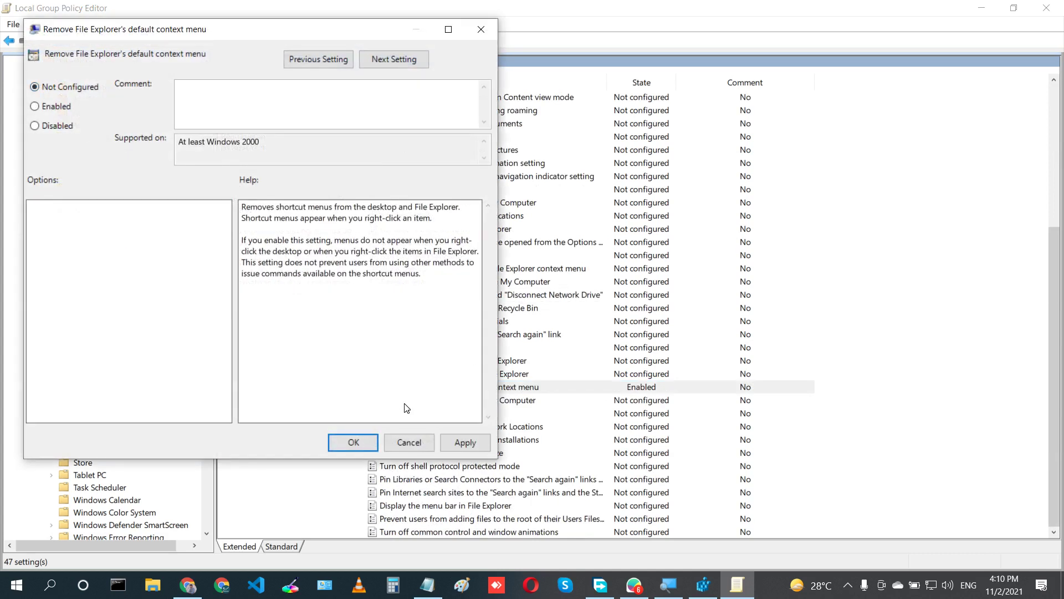
pyautogui.click(354, 442)
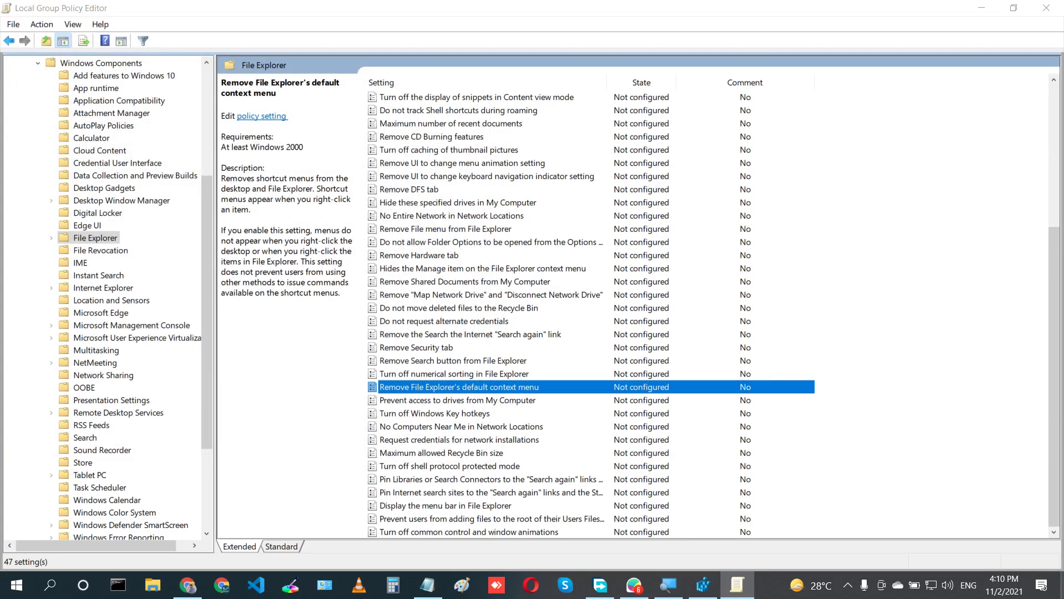
pyautogui.press('super+d')
pyautogui.rightClick(271, 93)
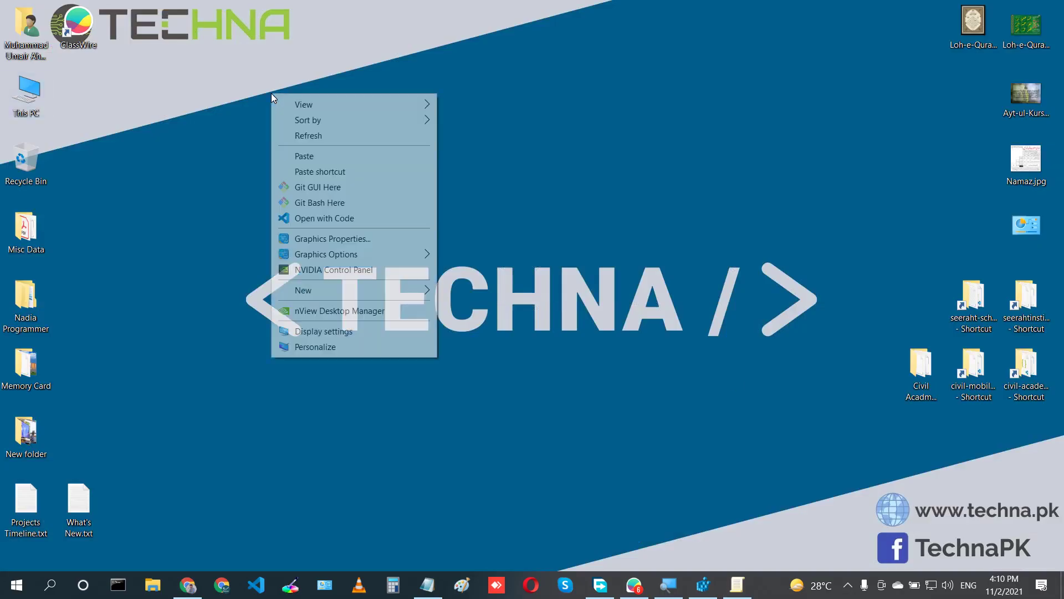
# Refresh the desktop and confirm the taskbar right-click menu works again.
pyautogui.click(290, 141)
pyautogui.rightClick(771, 593)
pyautogui.click(381, 227)
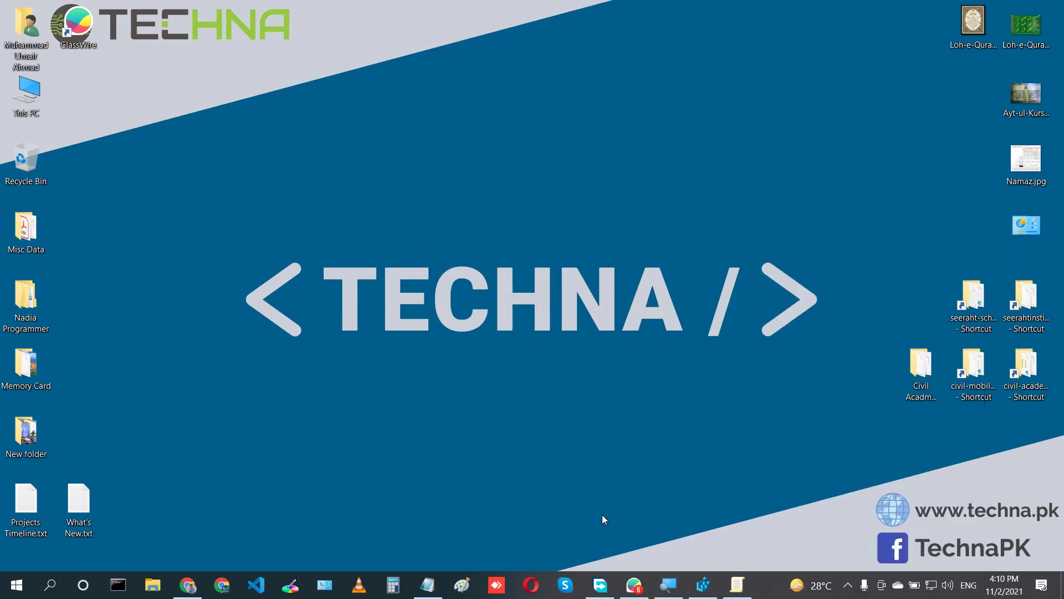
# Collapse Windows Components and Administrative Templates, close the policy editor, and right-click the desktop.
pyautogui.click(737, 585)
pyautogui.scroll(5, 76, 203)
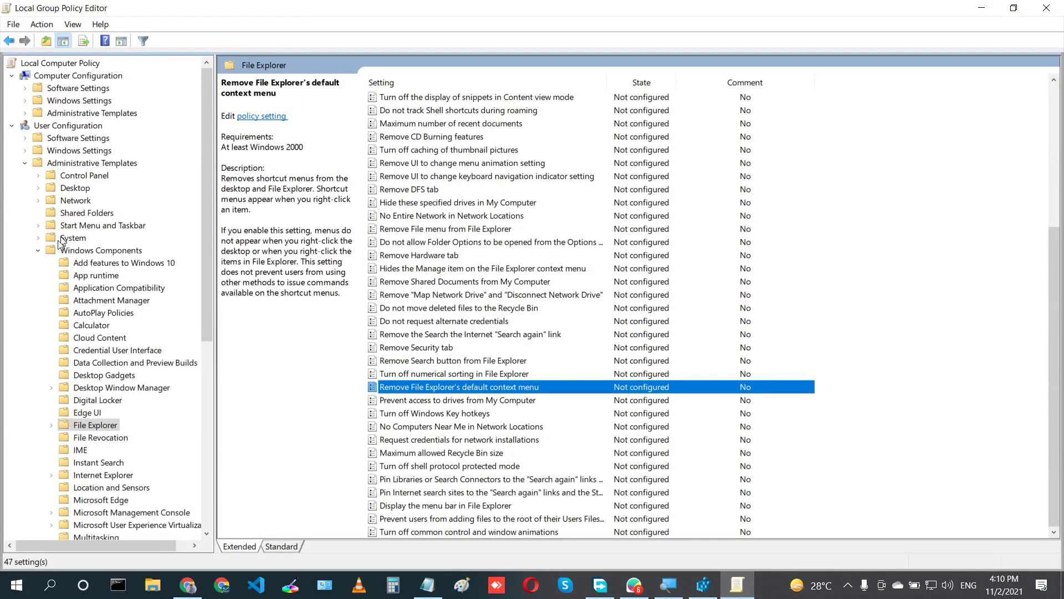
pyautogui.click(39, 250)
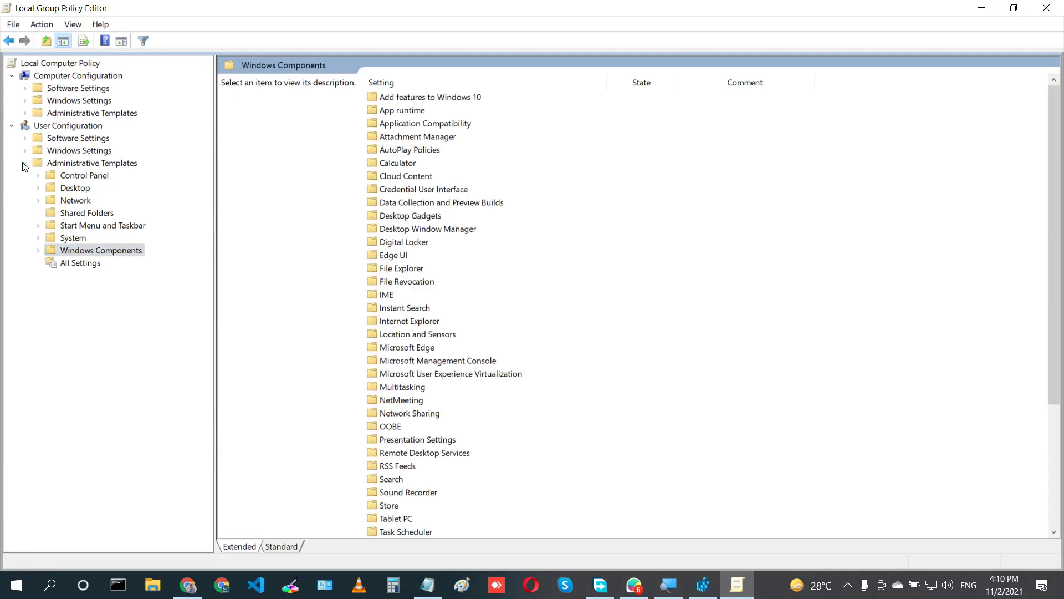
pyautogui.click(24, 164)
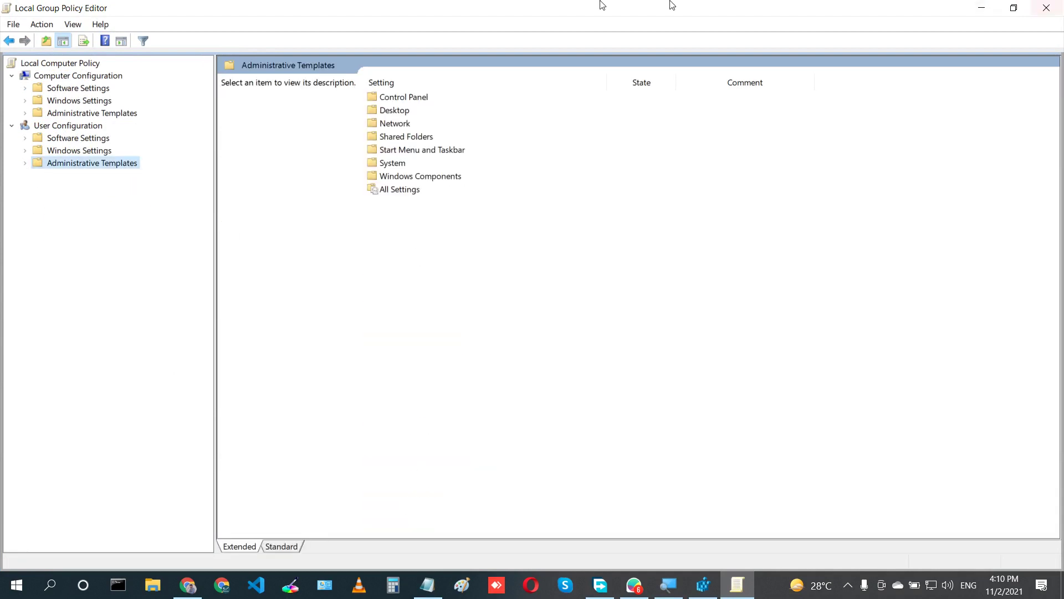
pyautogui.click(1042, 8)
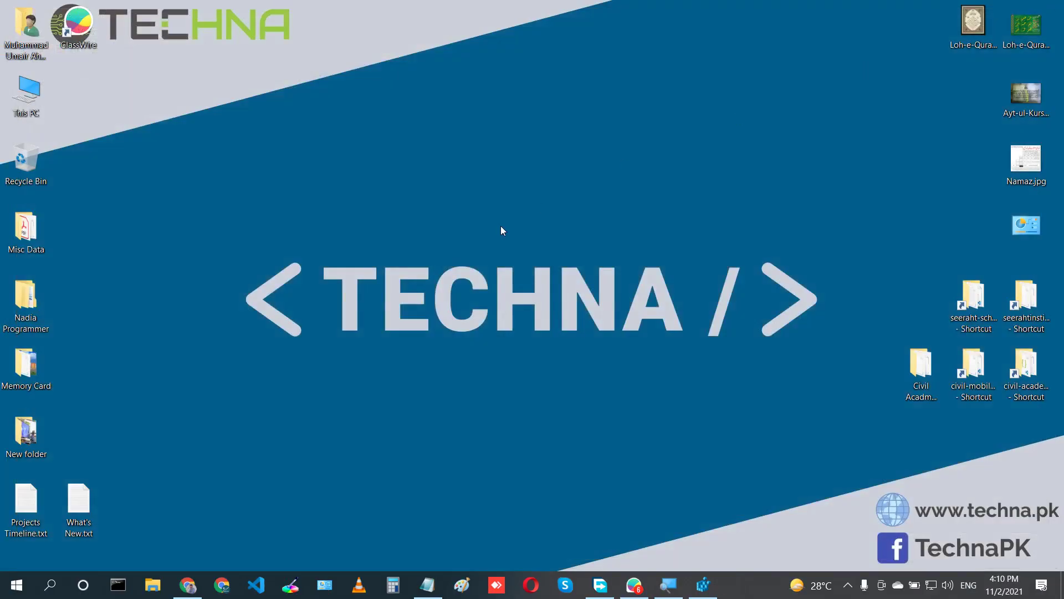
pyautogui.rightClick(501, 225)
# Refresh the desktop, search 'local grou', and launch the Edit group policy result.
pyautogui.click(546, 269)
pyautogui.press('super+s')
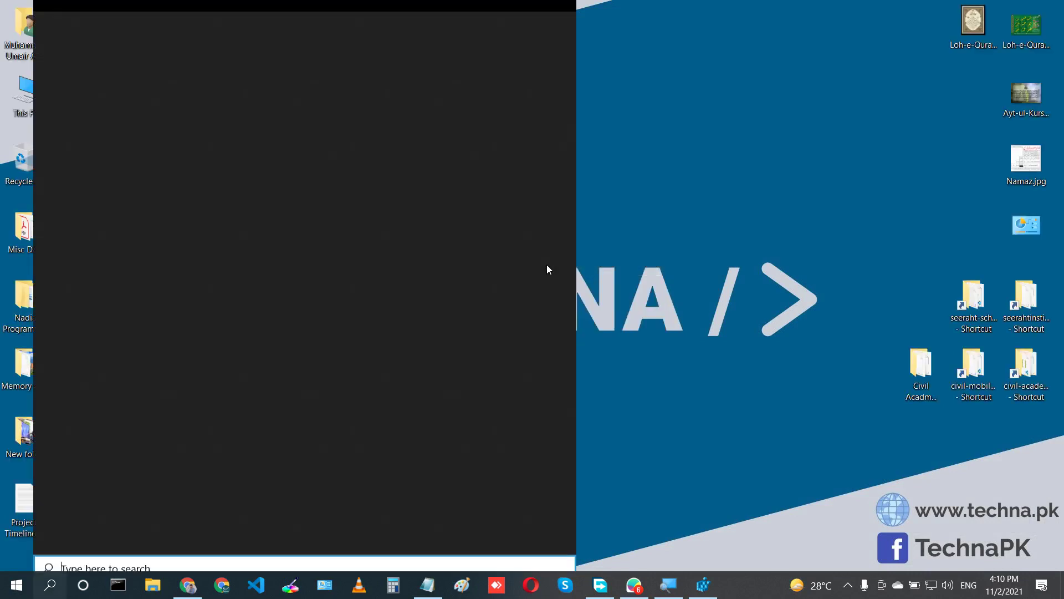
pyautogui.write('local gro')
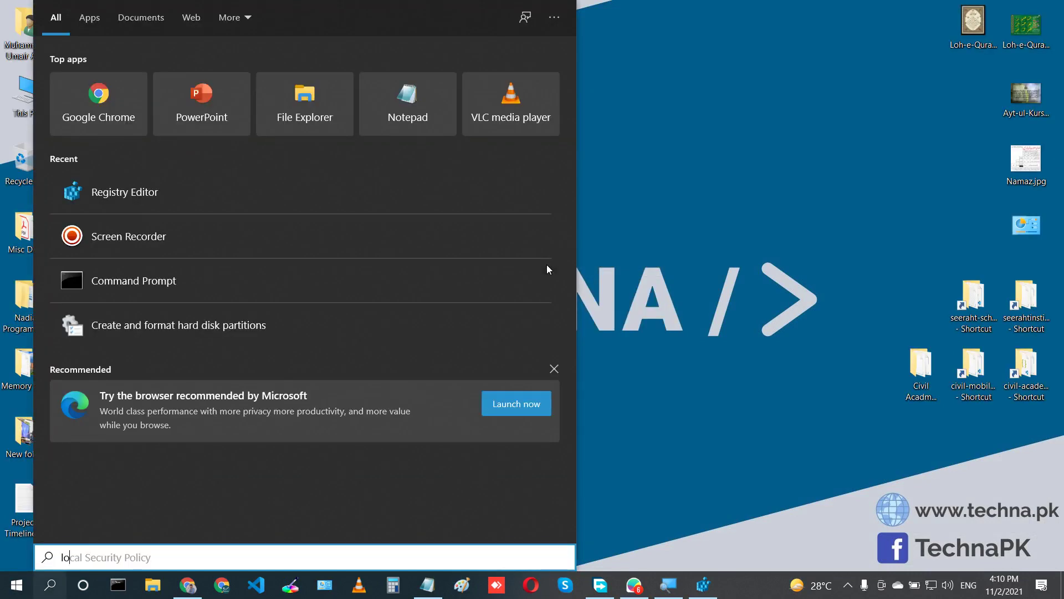
pyautogui.write('u')
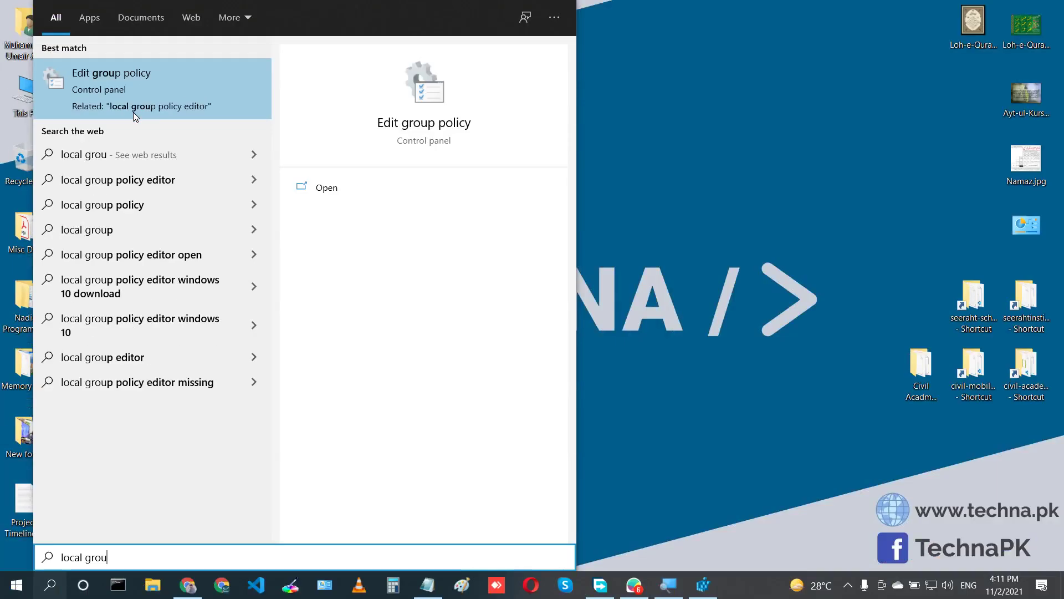
pyautogui.click(126, 94)
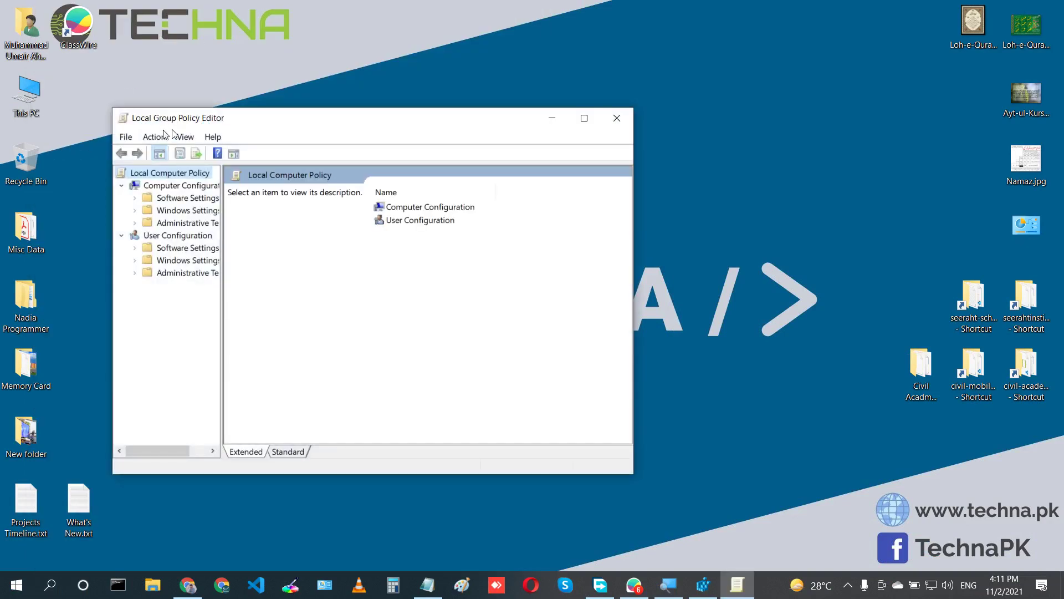
# Maximize the editor and open User Configuration > Administrative Templates > Windows Components > File Explorer.
pyautogui.doubleClick(184, 118)
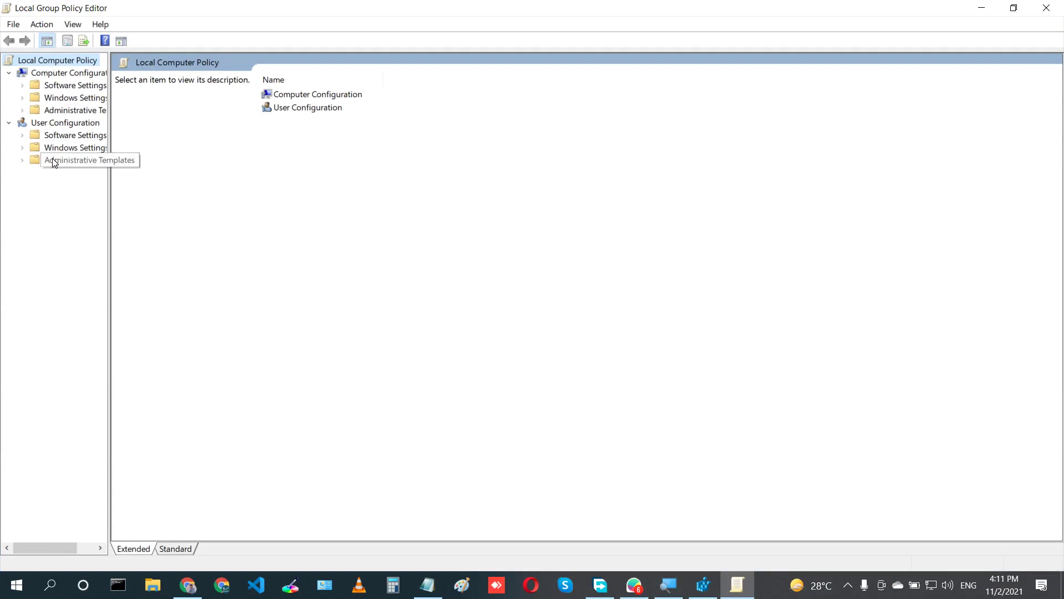
pyautogui.click(22, 160)
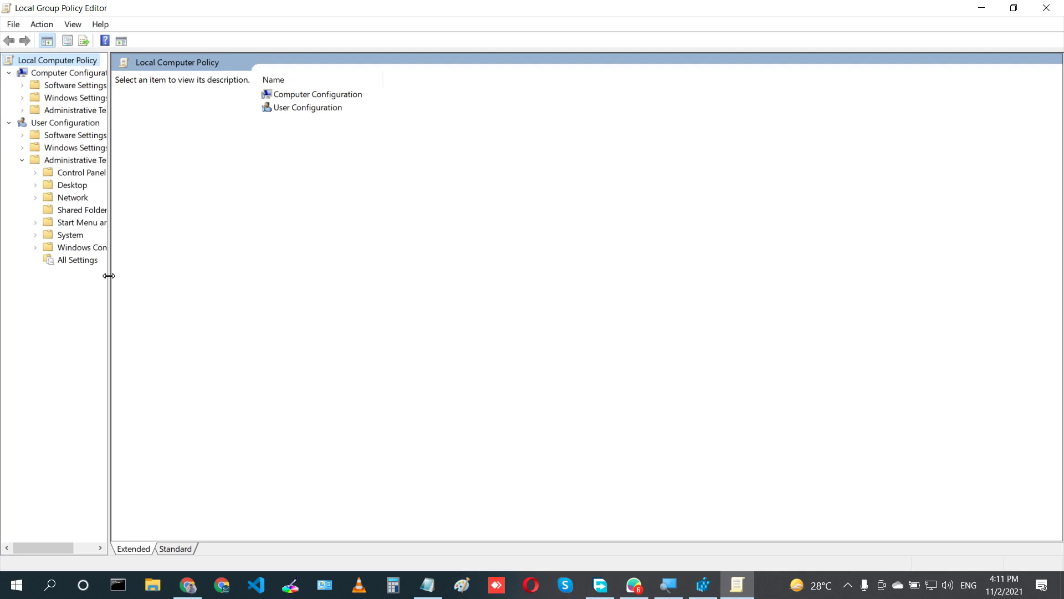
pyautogui.moveTo(108, 276); pyautogui.dragTo(201, 304)
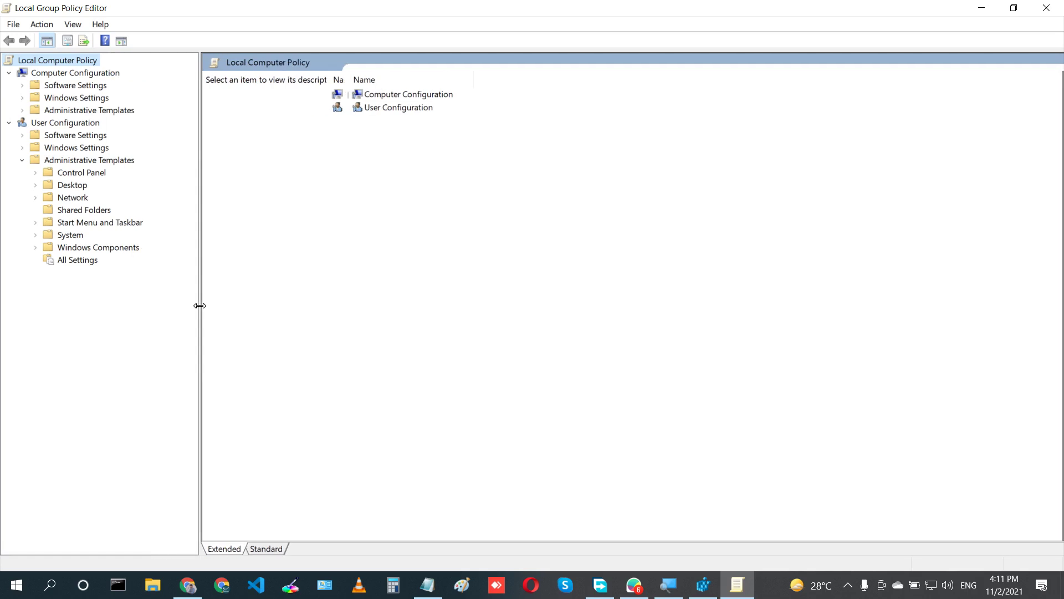
pyautogui.click(36, 250)
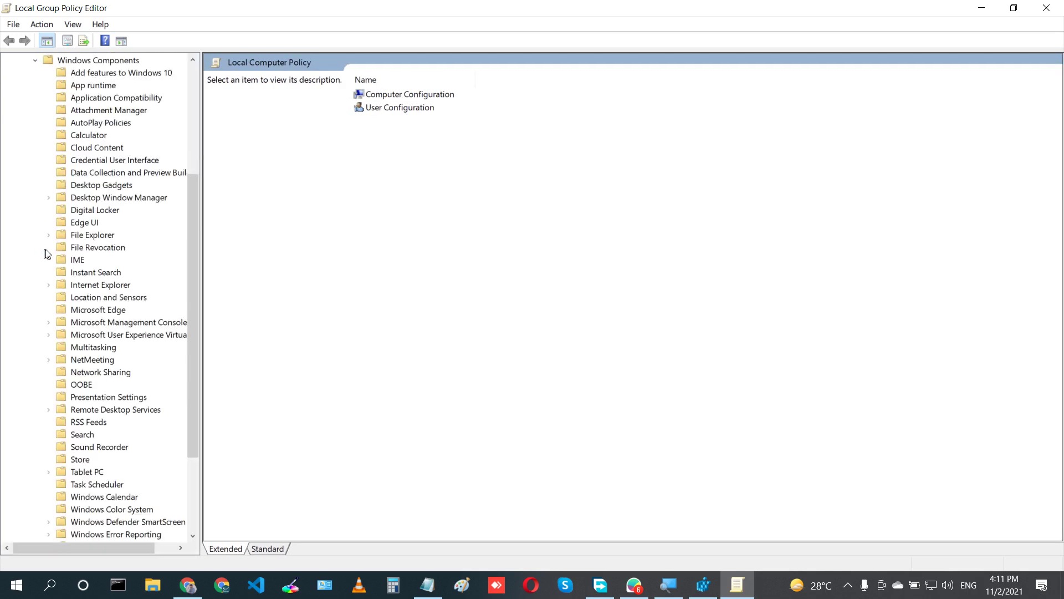
pyautogui.click(95, 238)
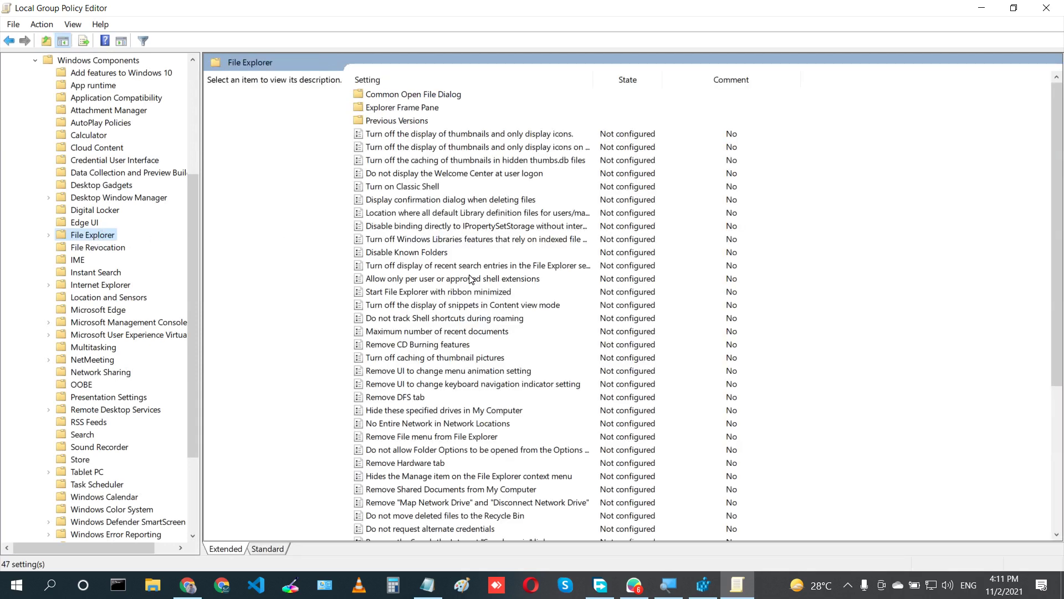
pyautogui.click(463, 416)
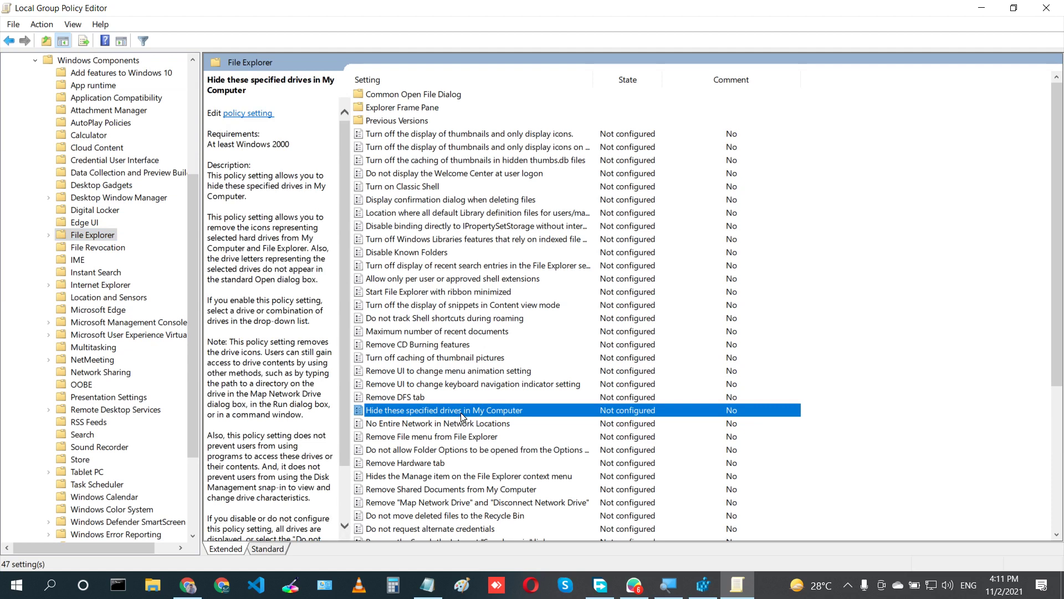
pyautogui.doubleClick(434, 416)
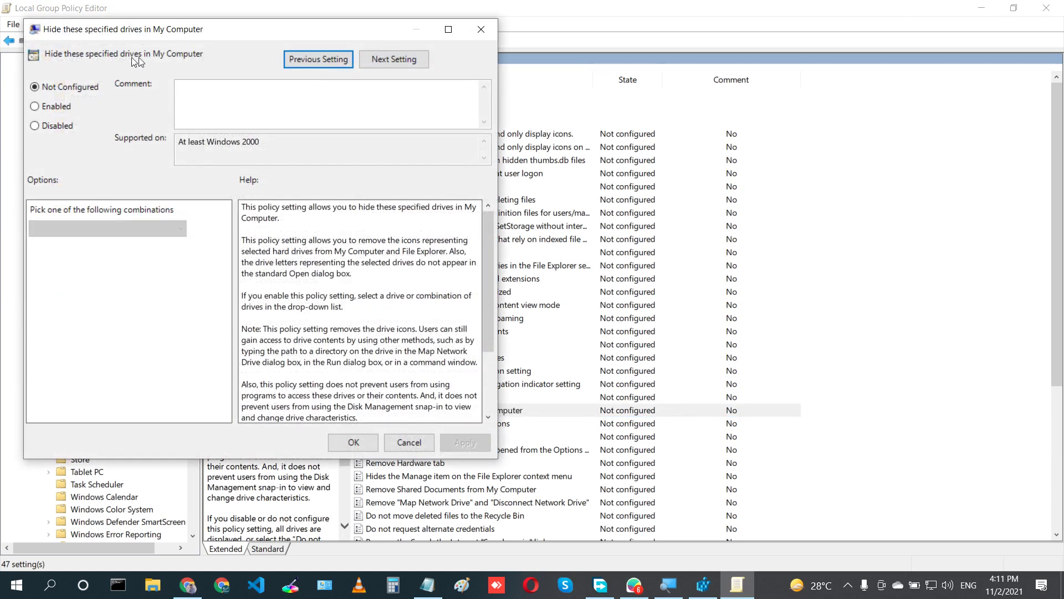
pyautogui.click(481, 28)
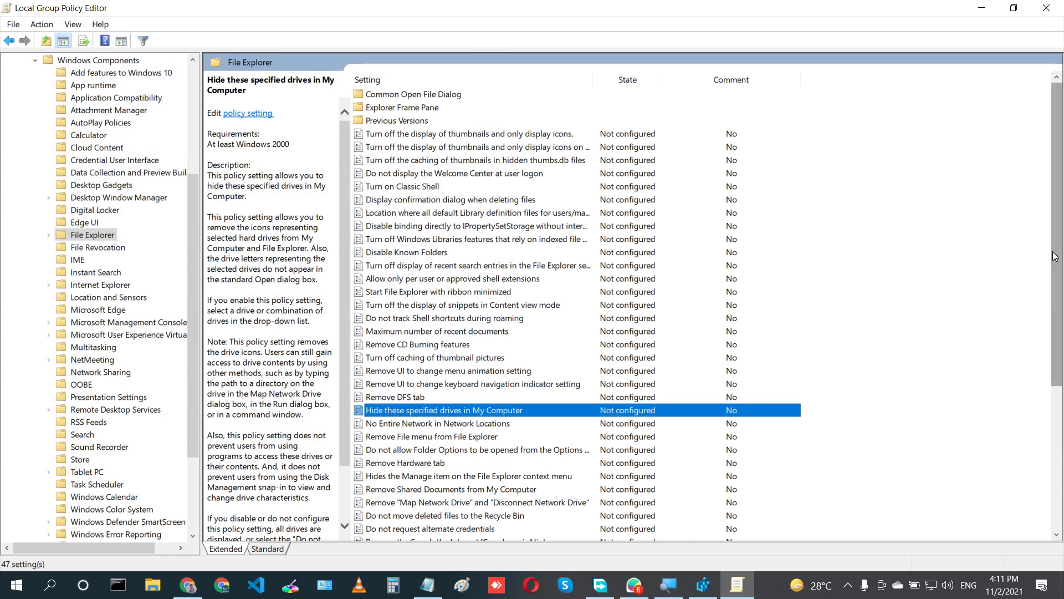
# Enable 'Prevent access to drives from My Computer' with 'Restrict D drive only' and apply it.
pyautogui.scroll(-5, 1059, 257)
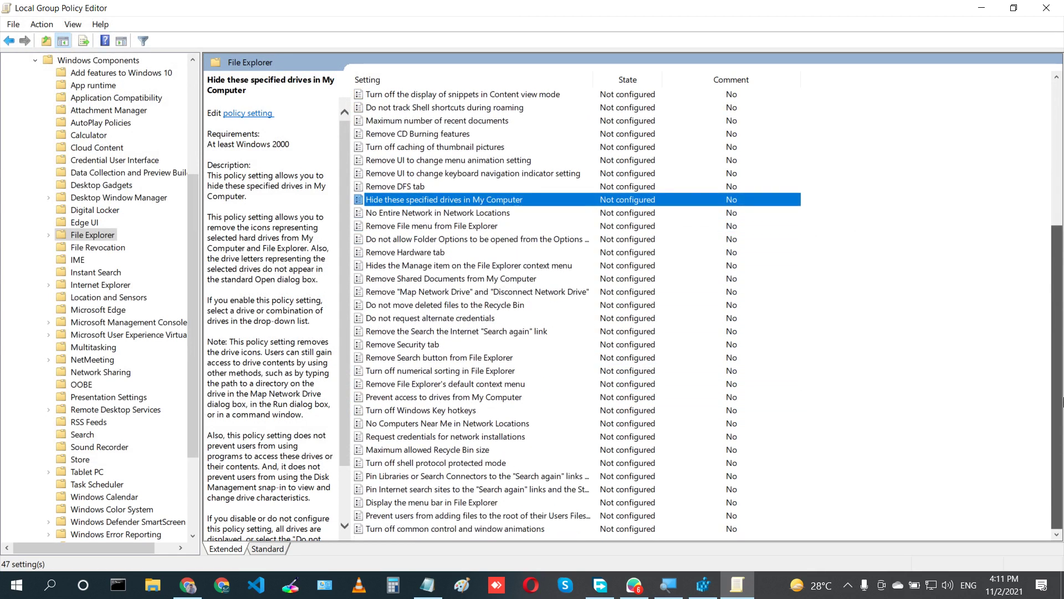
pyautogui.click(436, 399)
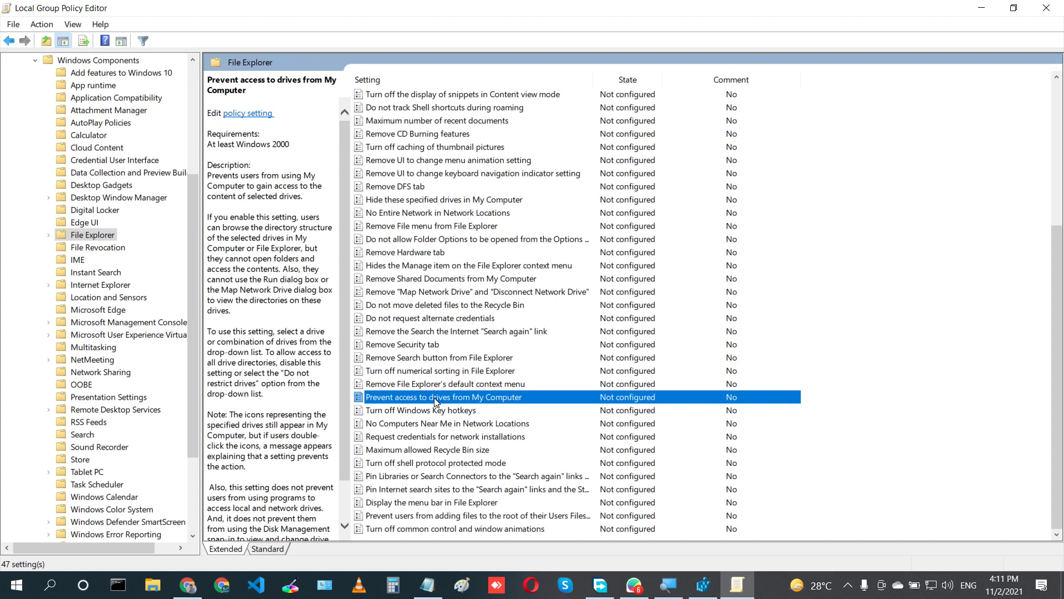
pyautogui.doubleClick(436, 399)
pyautogui.click(90, 143)
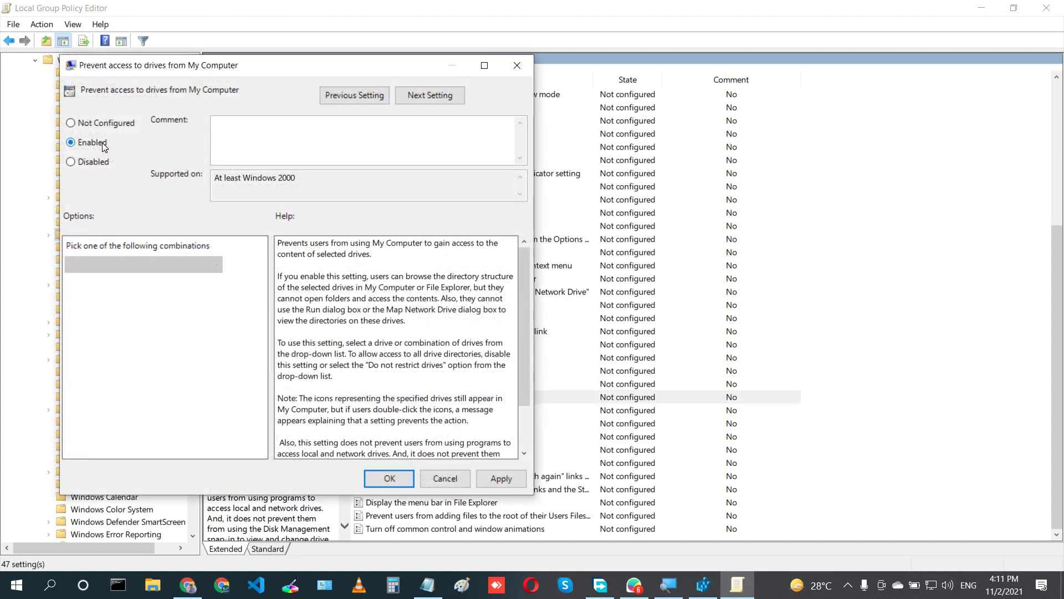
pyautogui.click(164, 264)
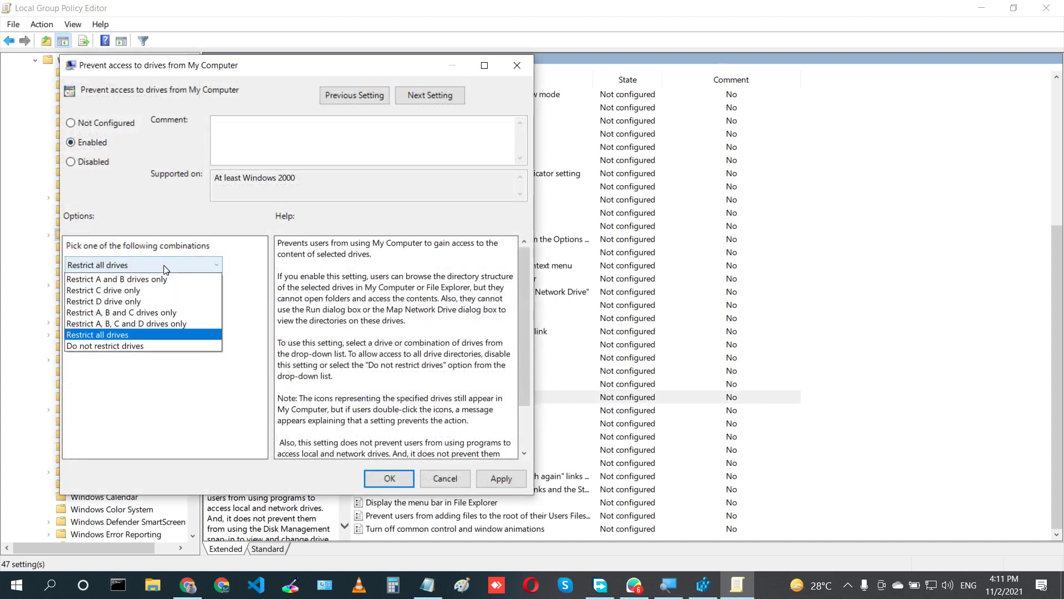
pyautogui.click(152, 298)
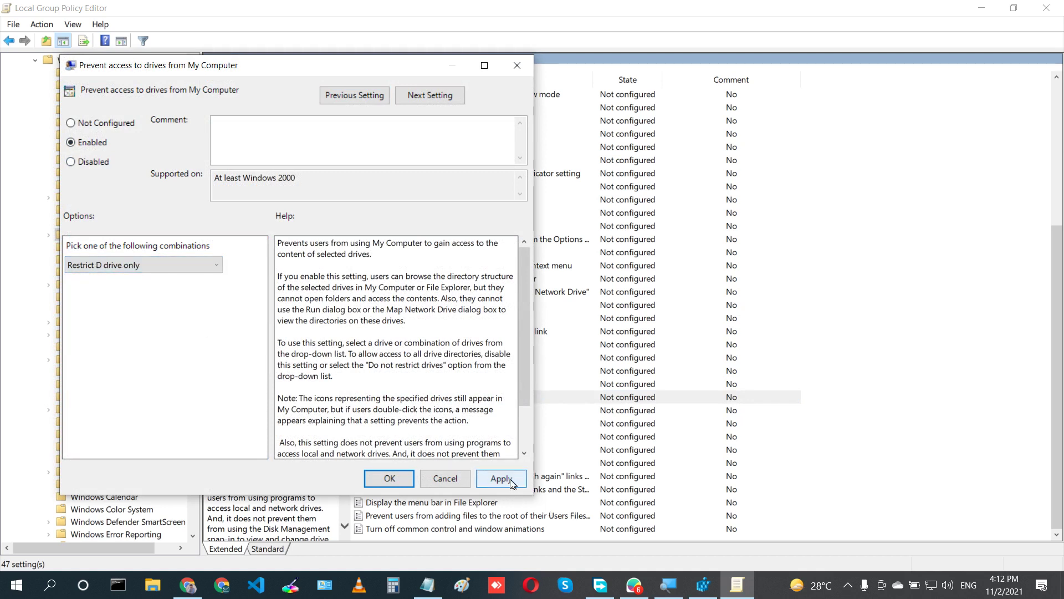
pyautogui.click(506, 479)
pyautogui.click(398, 478)
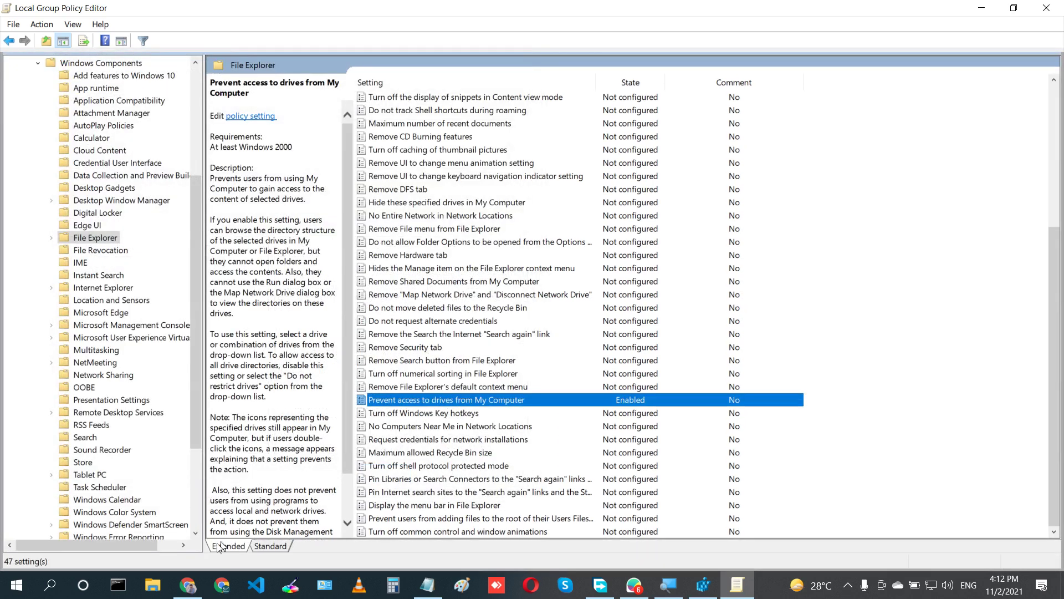
# Try opening Local Disk (D:) in File Explorer, dismiss the Restrictions error, and return to the editor.
pyautogui.click(118, 585)
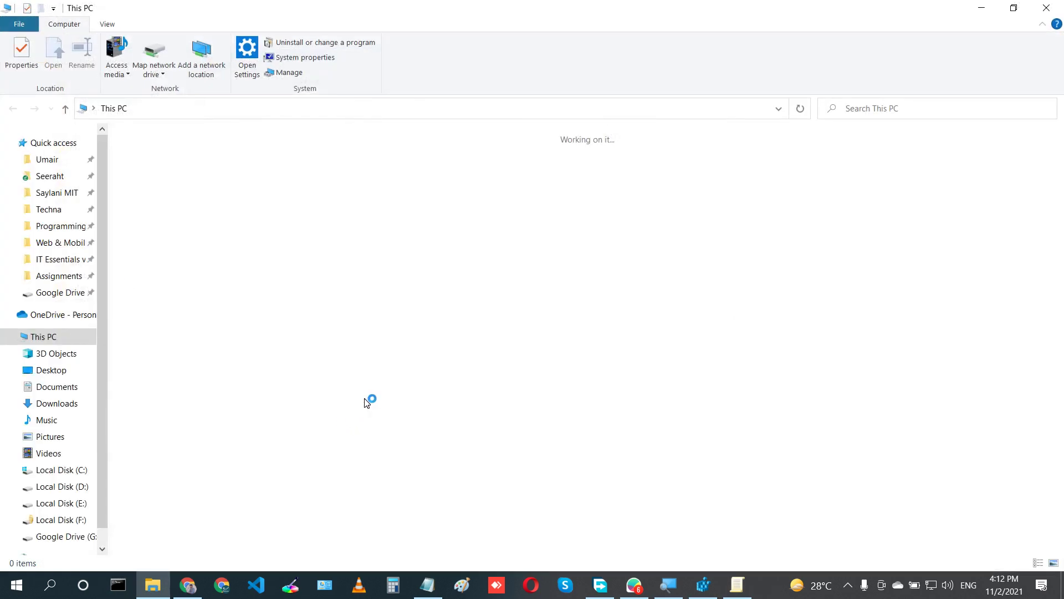
pyautogui.doubleClick(365, 268)
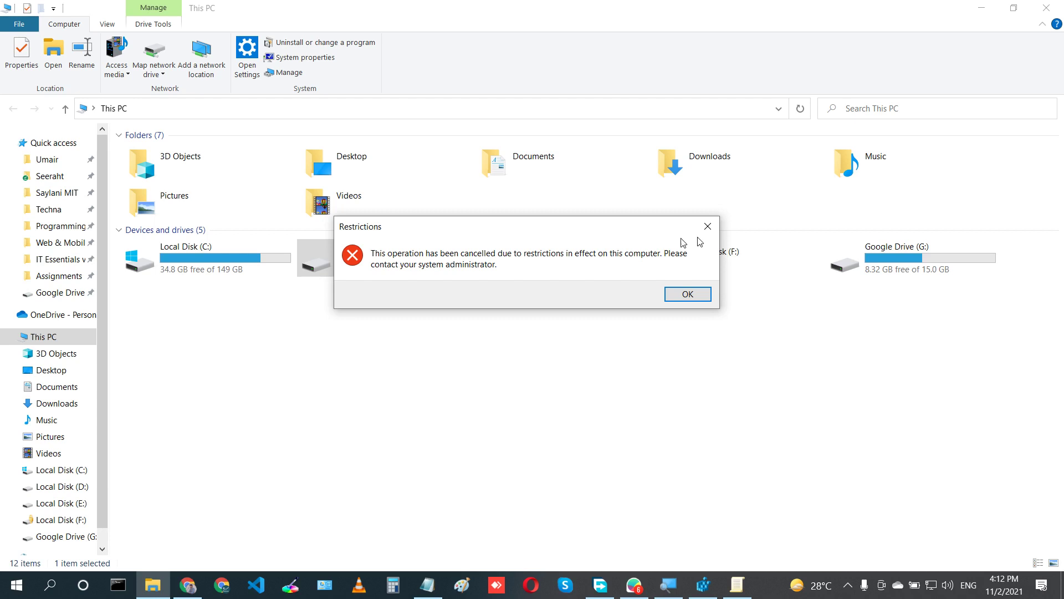
pyautogui.click(690, 296)
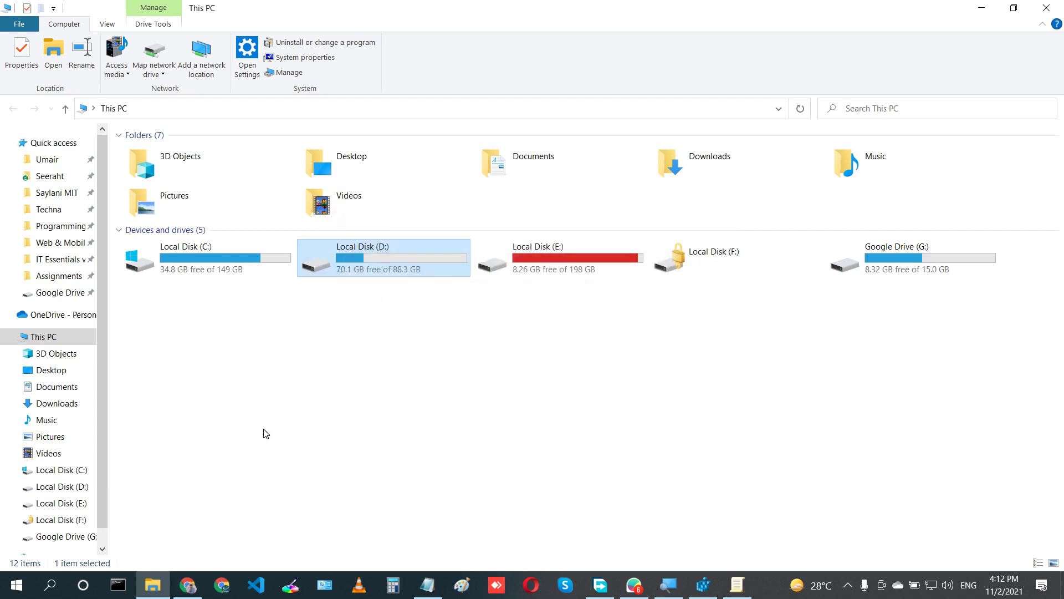
pyautogui.click(738, 590)
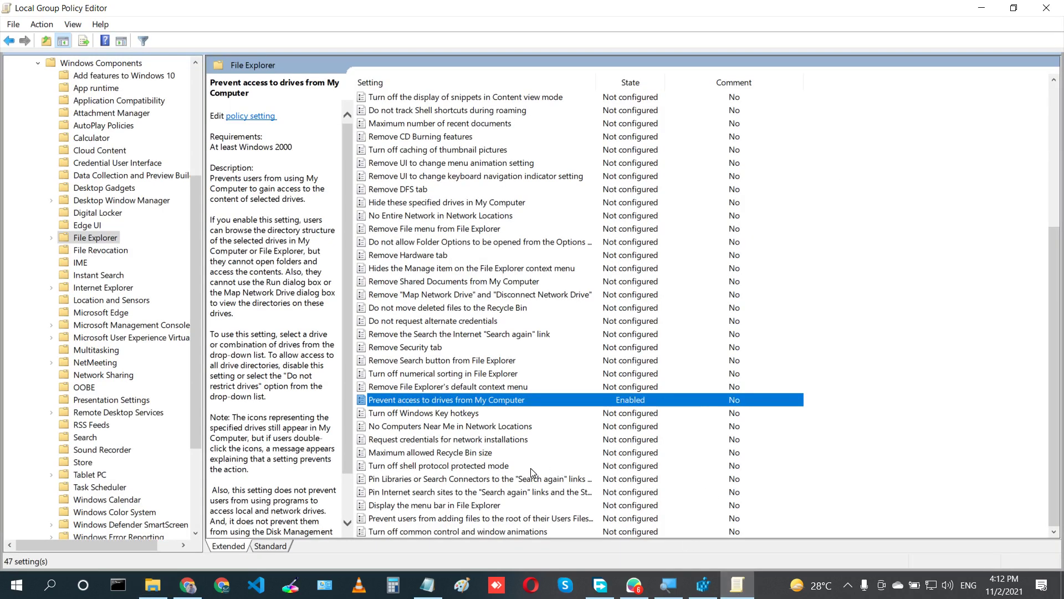
# Set 'Prevent access to drives from My Computer' back to Not Configured.
pyautogui.doubleClick(458, 400)
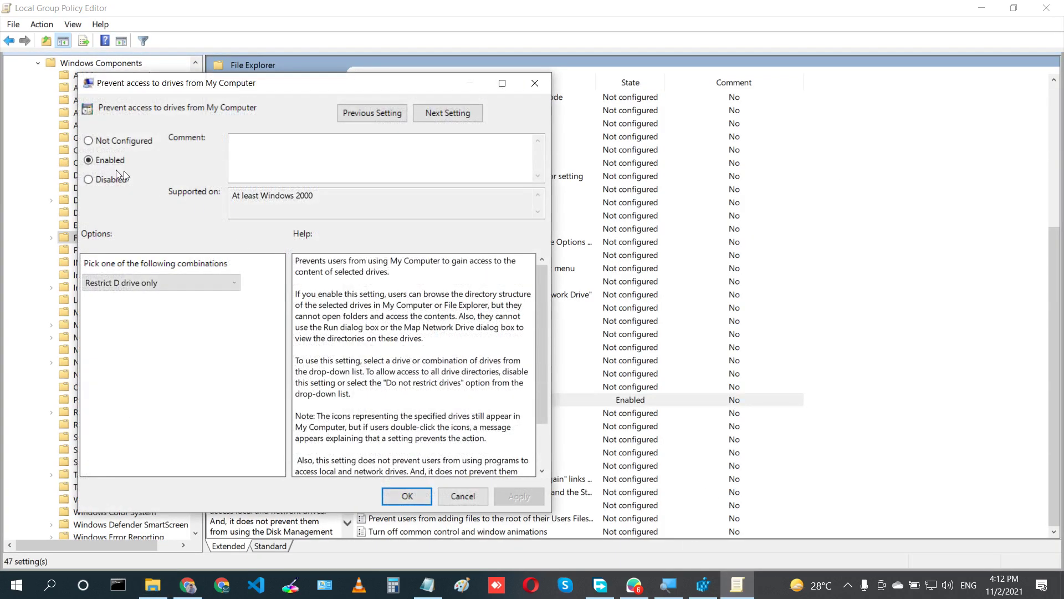
pyautogui.click(107, 141)
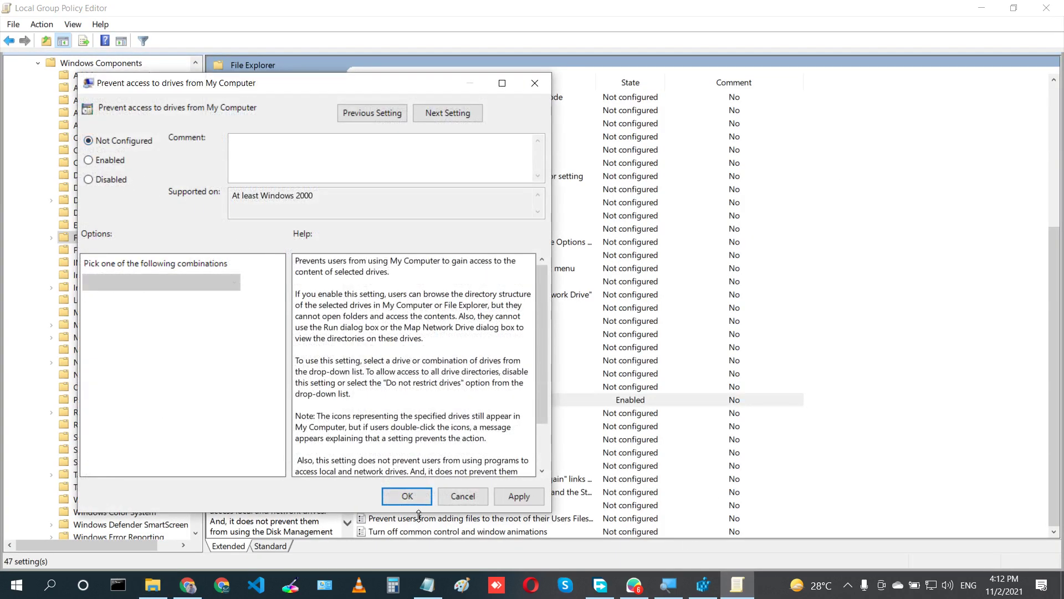
pyautogui.click(408, 496)
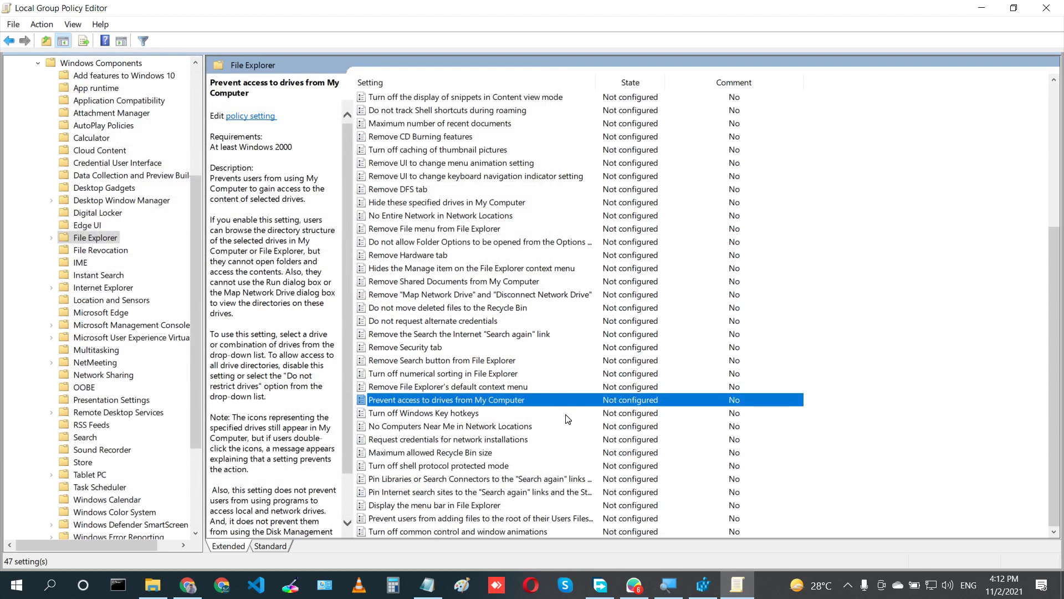
pyautogui.click(419, 390)
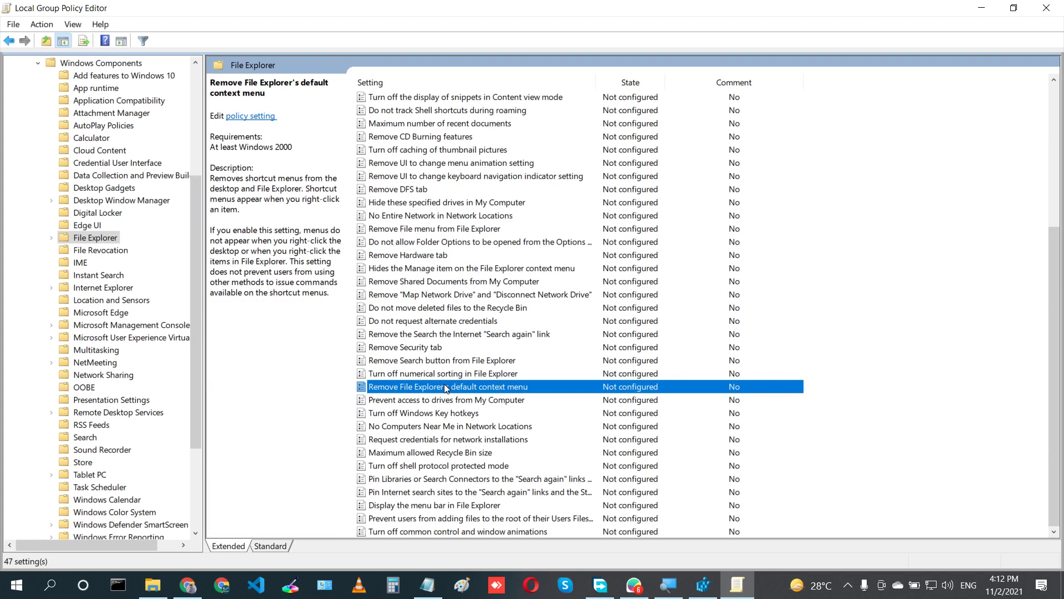
# Enable 'Remove File Explorer's default context menu' and check the desktop.
pyautogui.doubleClick(442, 392)
pyautogui.click(134, 180)
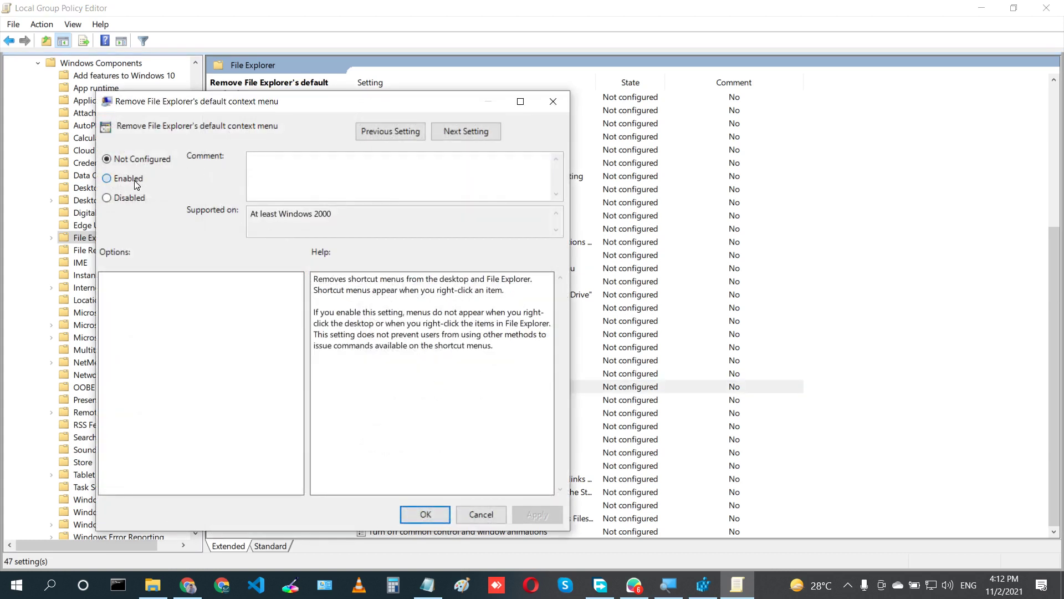
pyautogui.click(425, 514)
pyautogui.press('super+d')
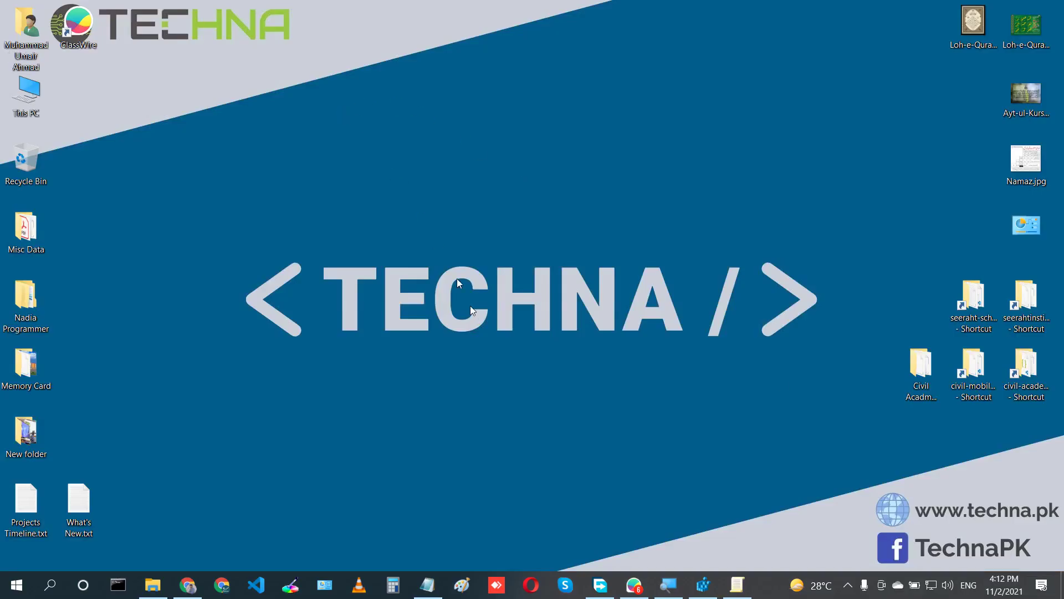
pyautogui.click(737, 584)
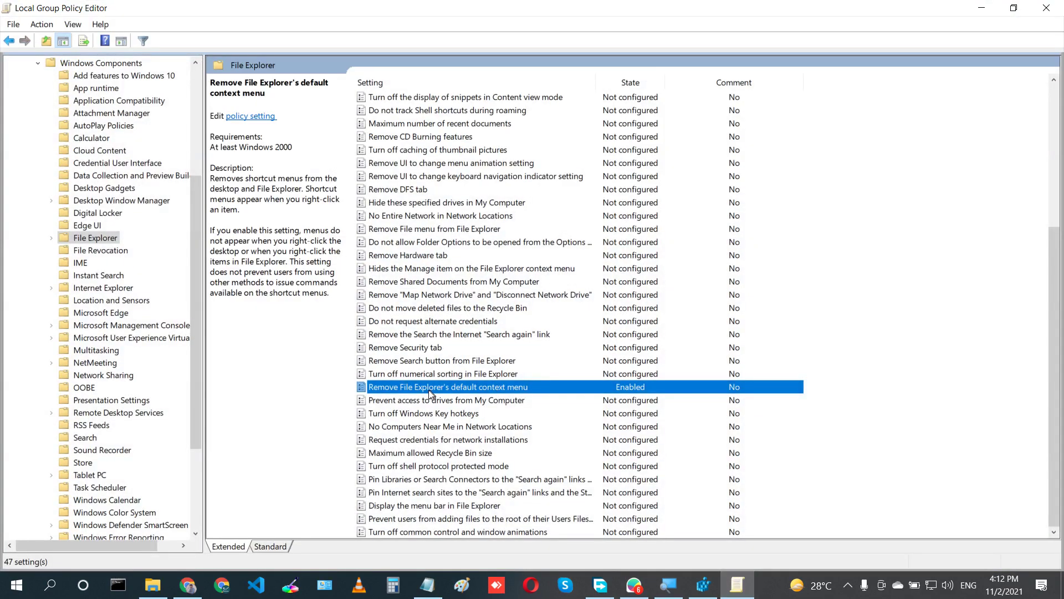
# Set the context menu policy to Disabled, then test the desktop's shortcut menu with Refresh.
pyautogui.doubleClick(420, 387)
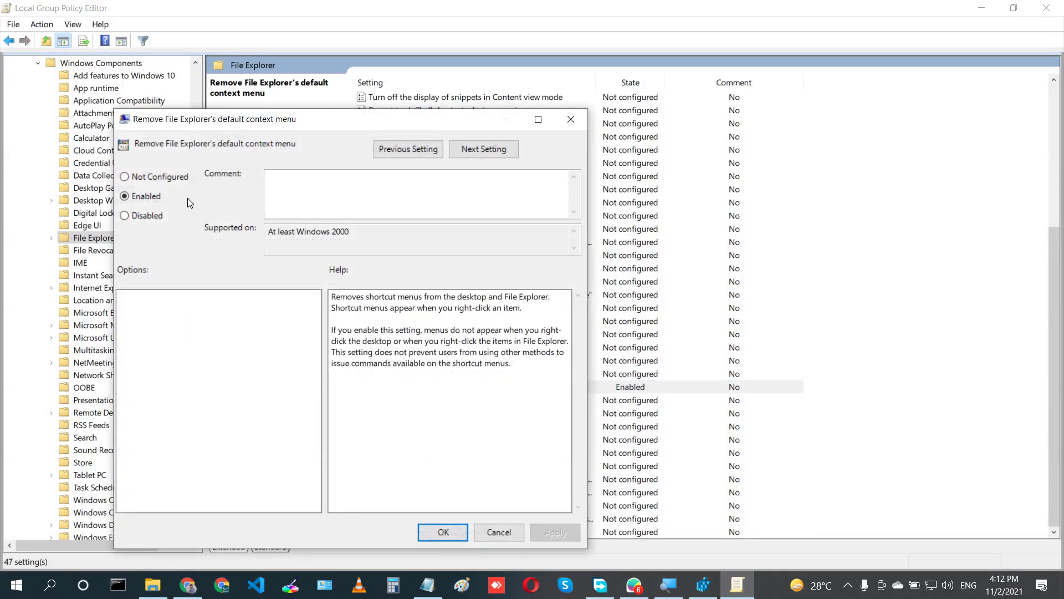
pyautogui.click(144, 217)
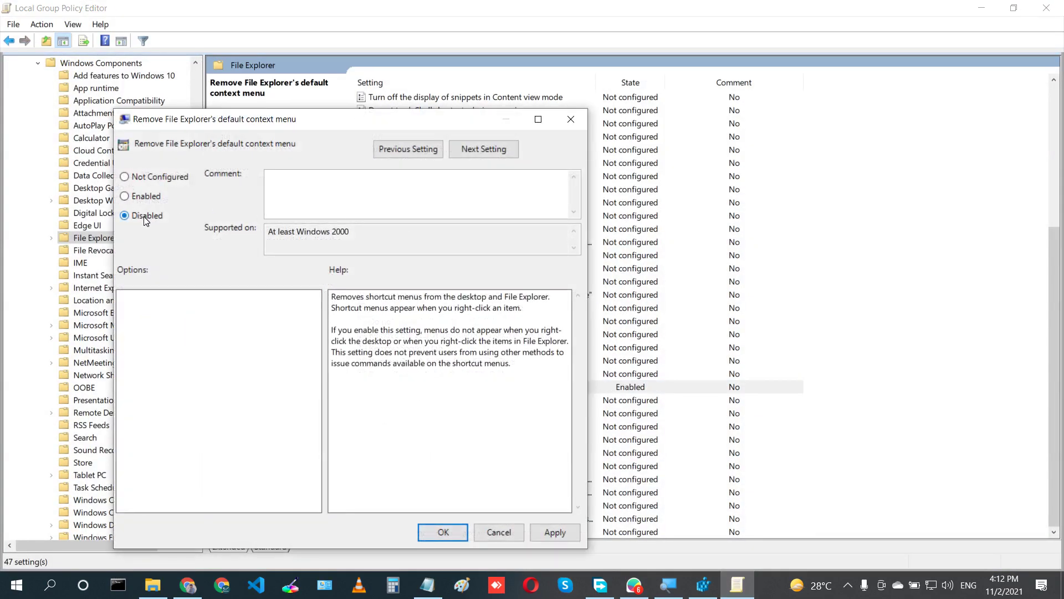
pyautogui.click(552, 532)
pyautogui.click(444, 532)
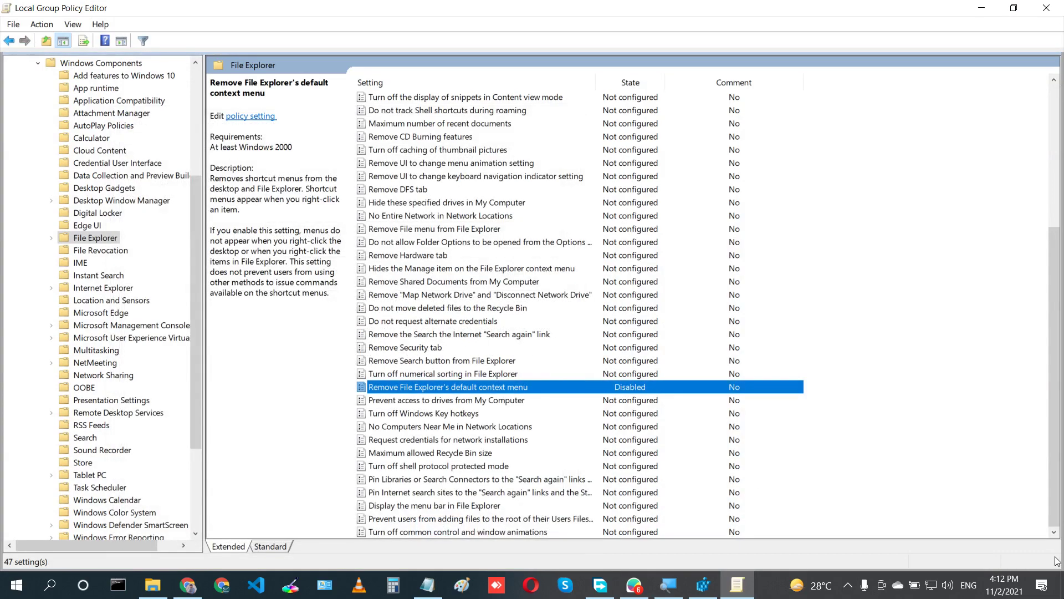
pyautogui.press('super+d')
pyautogui.rightClick(505, 194)
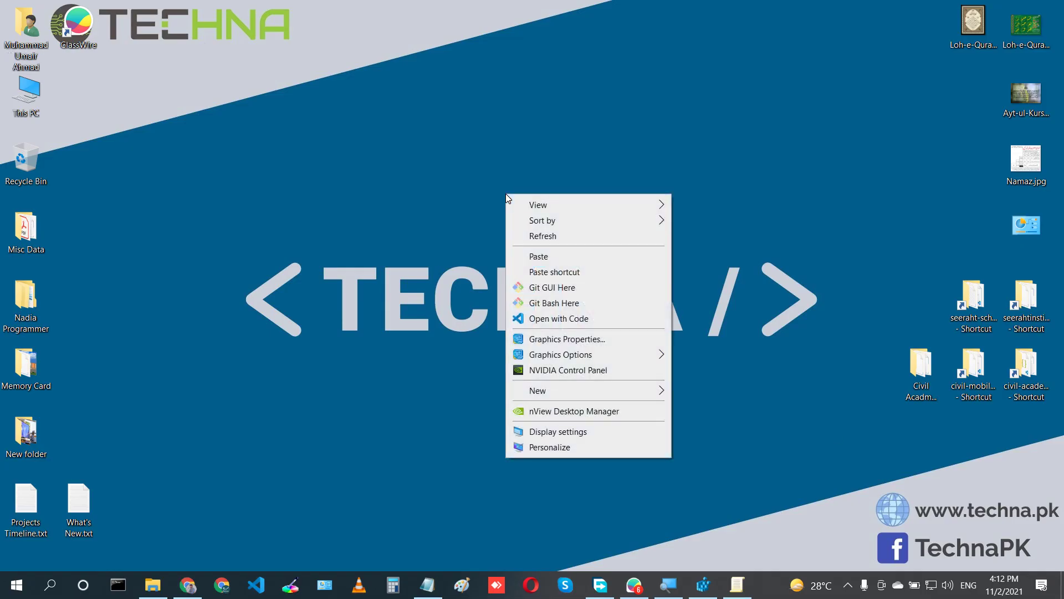
pyautogui.click(577, 236)
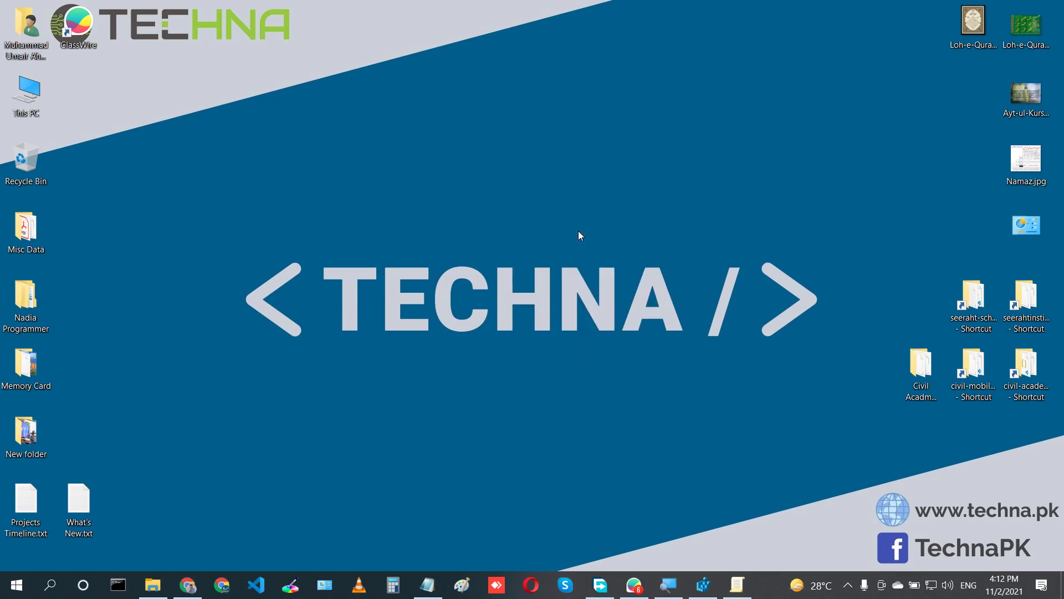
# Return 'Remove File Explorer's default context menu' to Not Configured and apply it.
pyautogui.press('super+d')
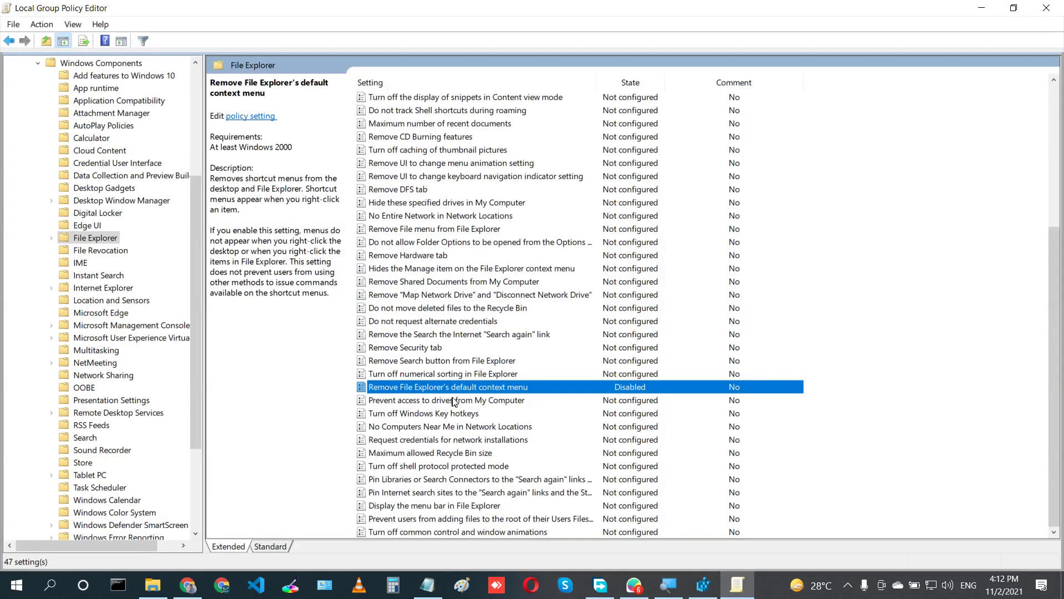
pyautogui.doubleClick(463, 391)
pyautogui.click(84, 111)
pyautogui.click(482, 462)
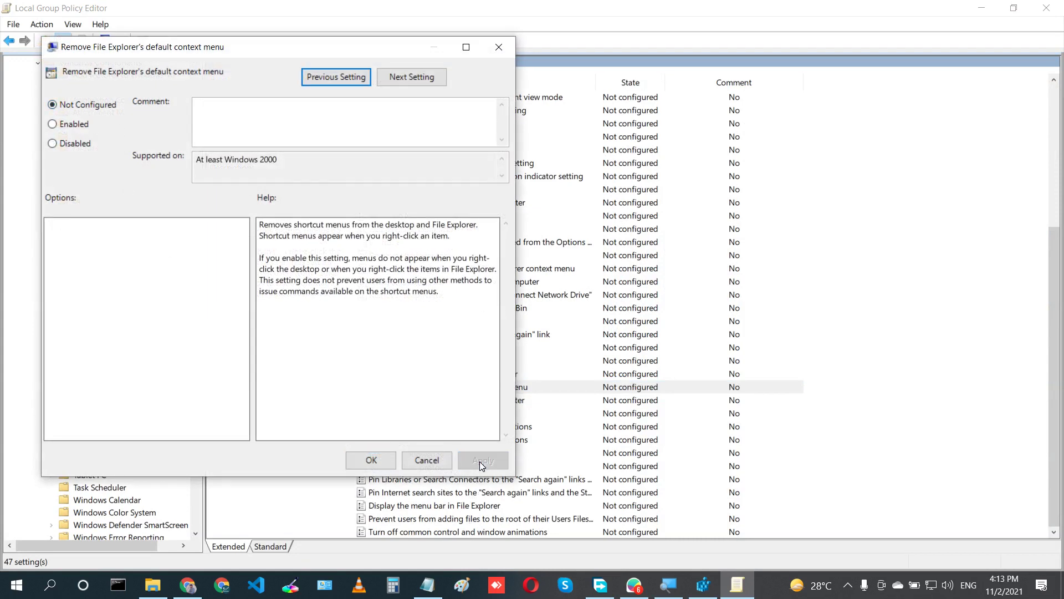
pyautogui.click(373, 462)
pyautogui.click(479, 414)
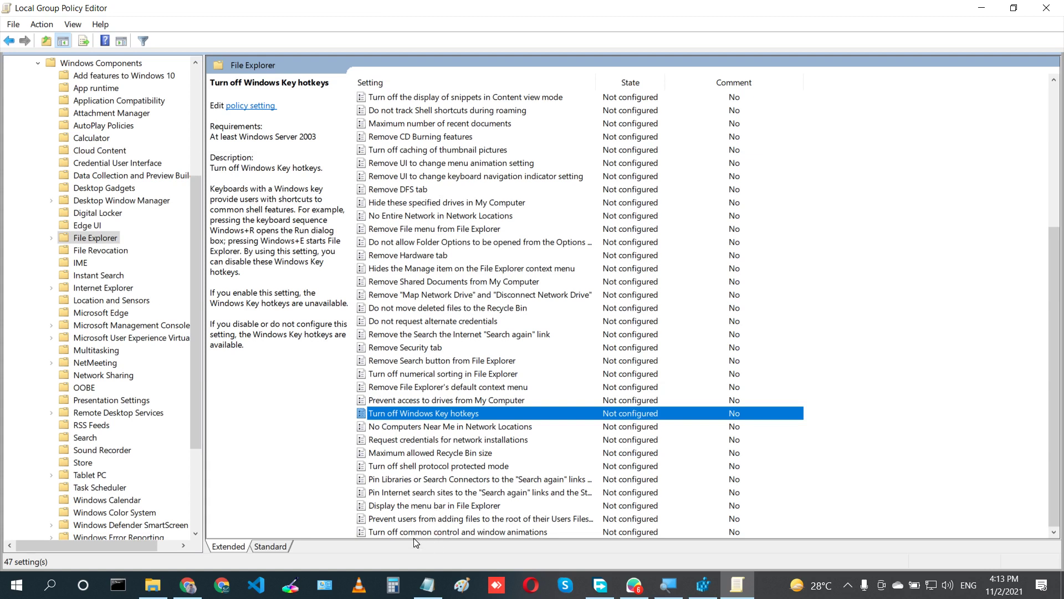
pyautogui.click(413, 509)
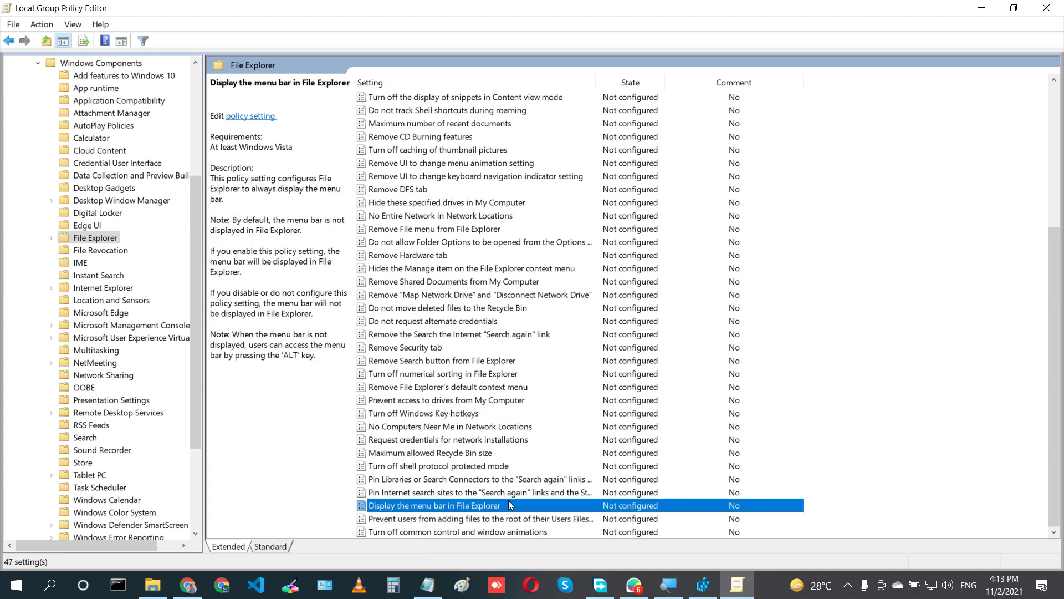
pyautogui.doubleClick(434, 454)
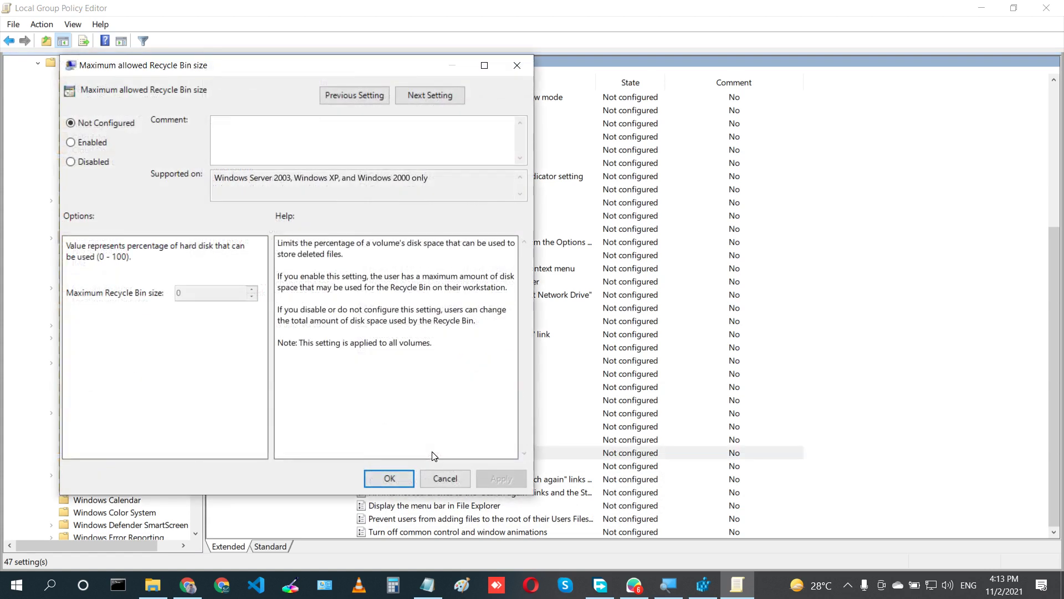
pyautogui.click(101, 146)
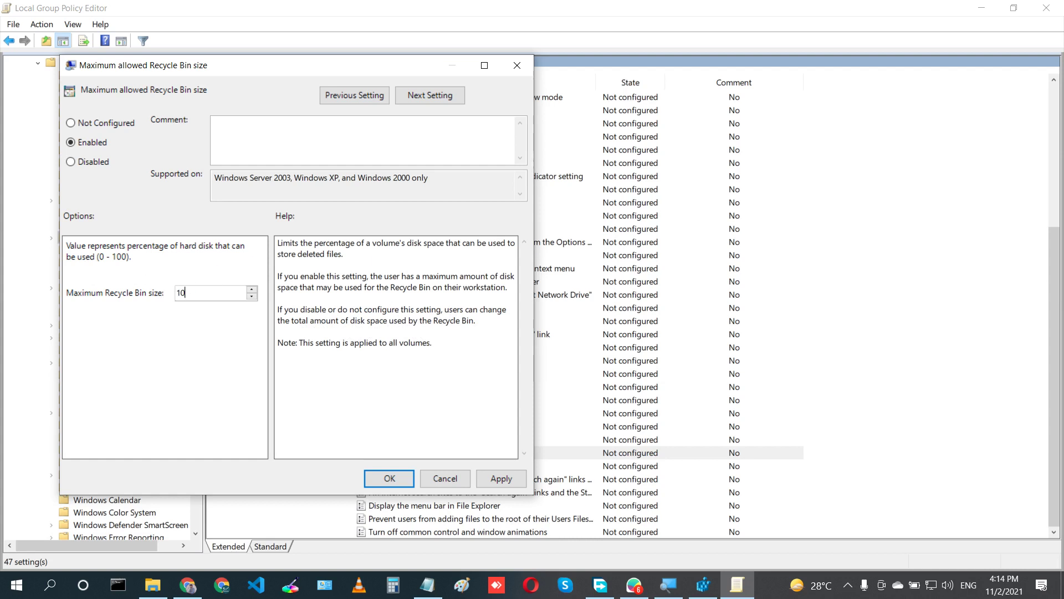
pyautogui.press('BackSpace')
pyautogui.write('00')
pyautogui.press('BackSpace')
pyautogui.press('BackSpace')
pyautogui.click(107, 124)
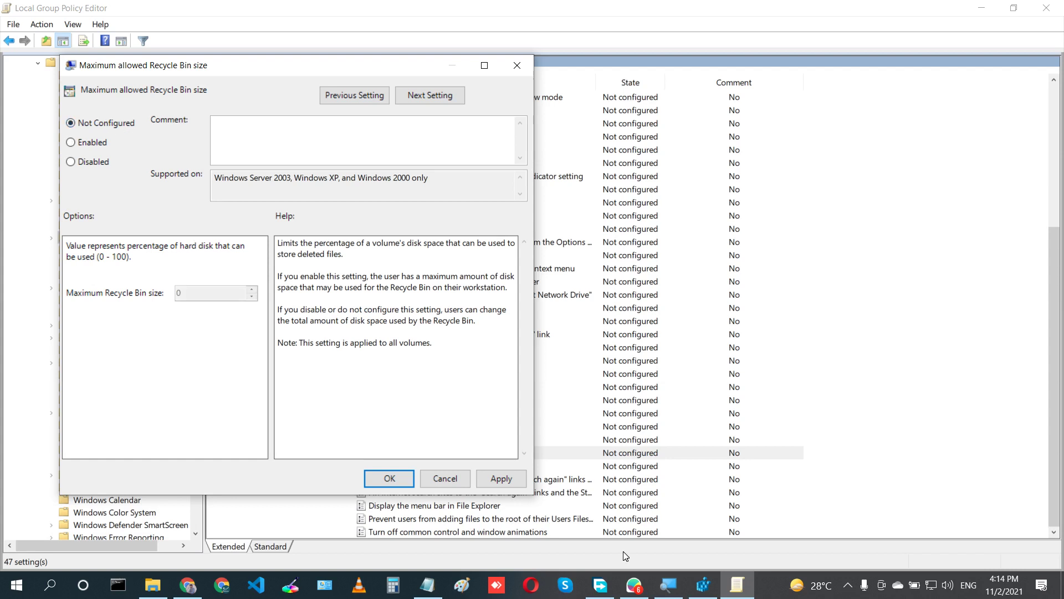
pyautogui.click(445, 477)
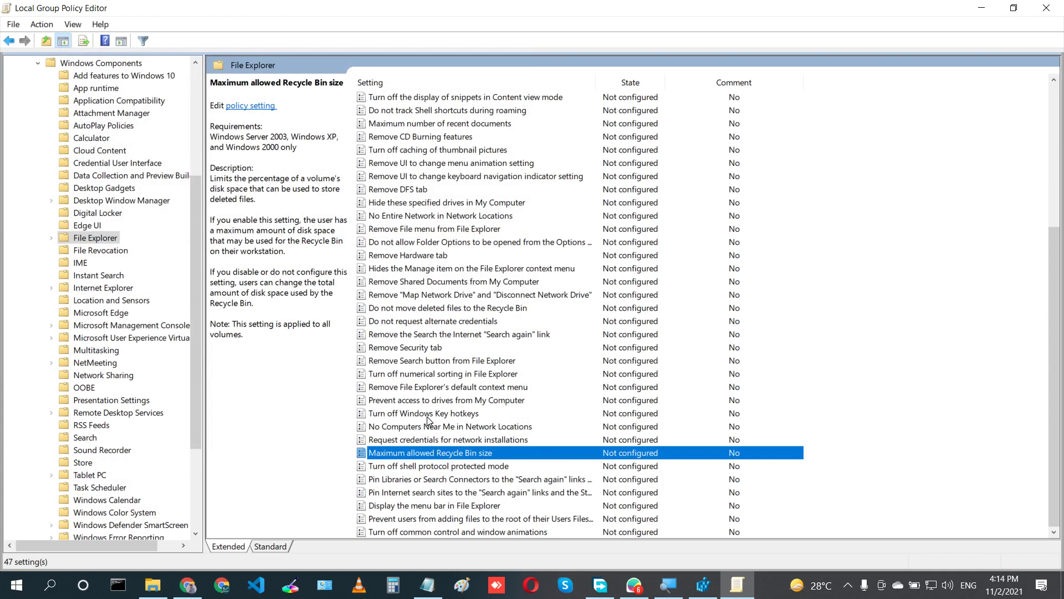
# Enable 'Turn off numerical sorting in File Explorer' and open the desktop's Sort by menu.
pyautogui.click(428, 375)
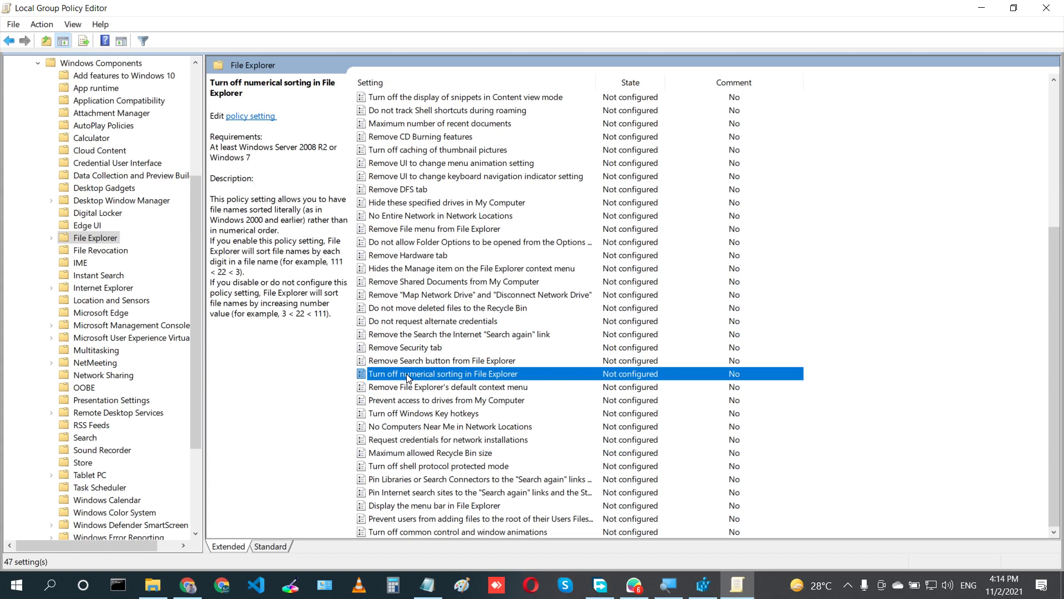
pyautogui.doubleClick(408, 377)
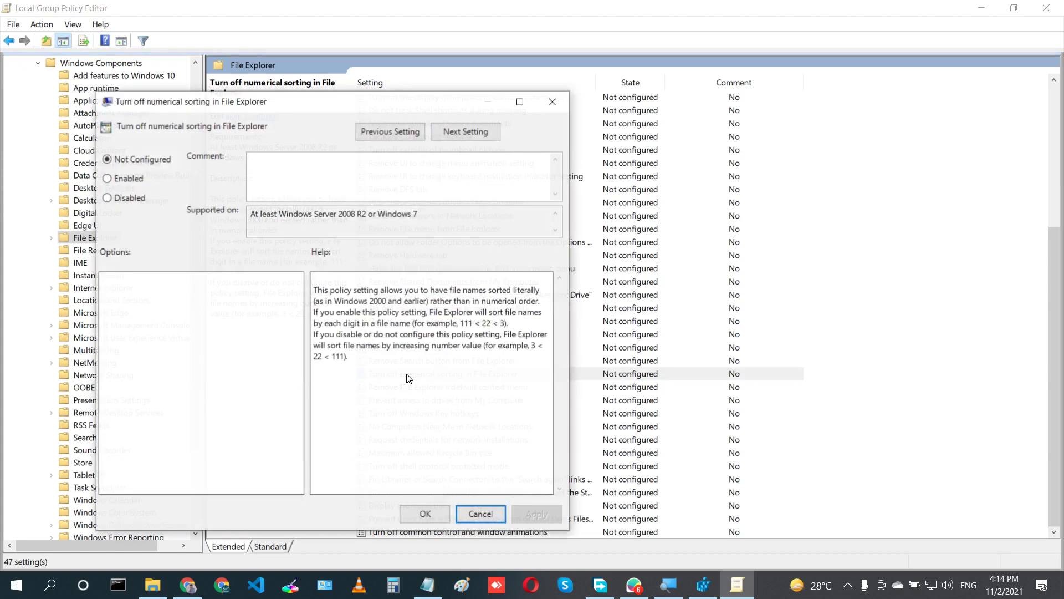
pyautogui.click(132, 181)
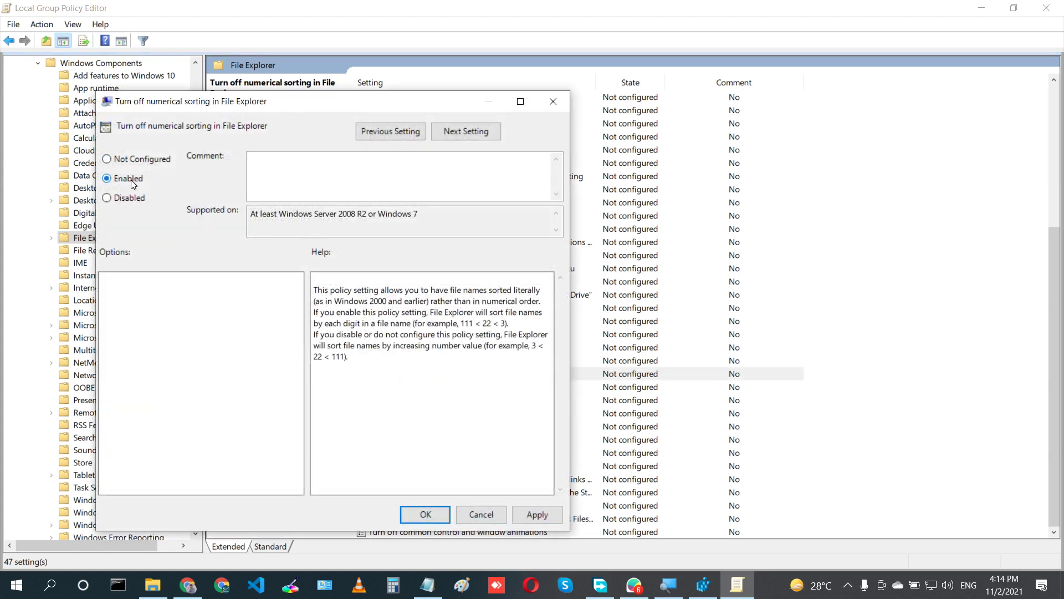
pyautogui.click(438, 516)
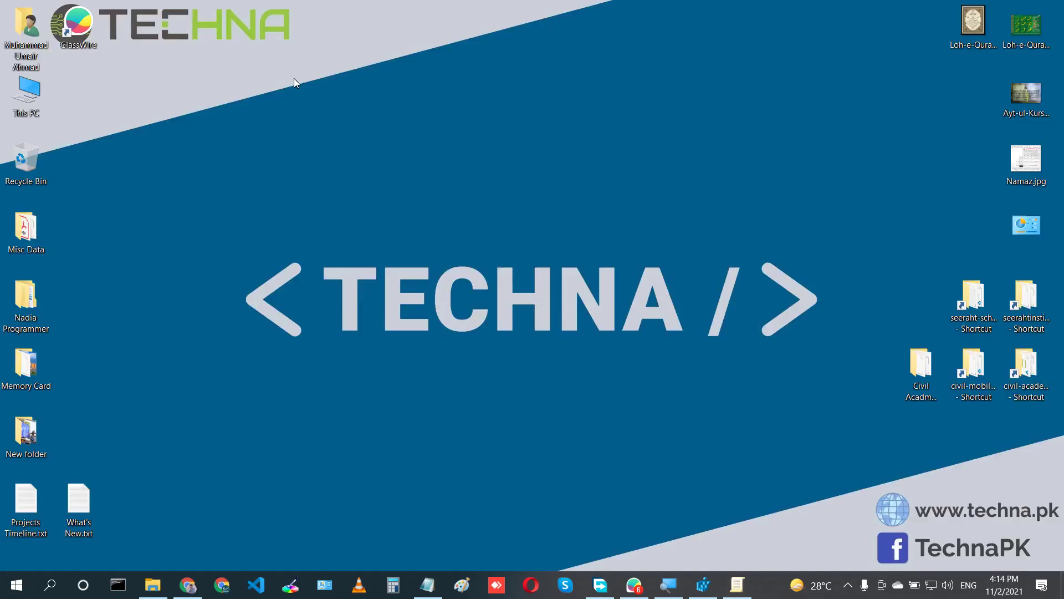
pyautogui.rightClick(295, 79)
pyautogui.moveTo(450, 107)
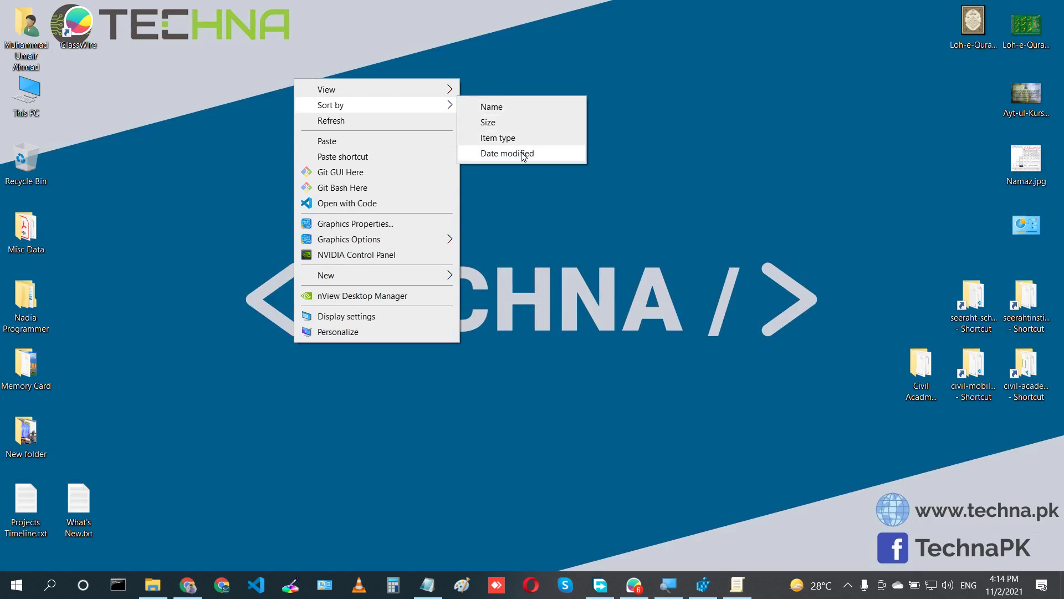
# Check the home folder's Group by menu, then reopen the numerical sorting policy settings.
pyautogui.click(266, 146)
pyautogui.doubleClick(20, 10)
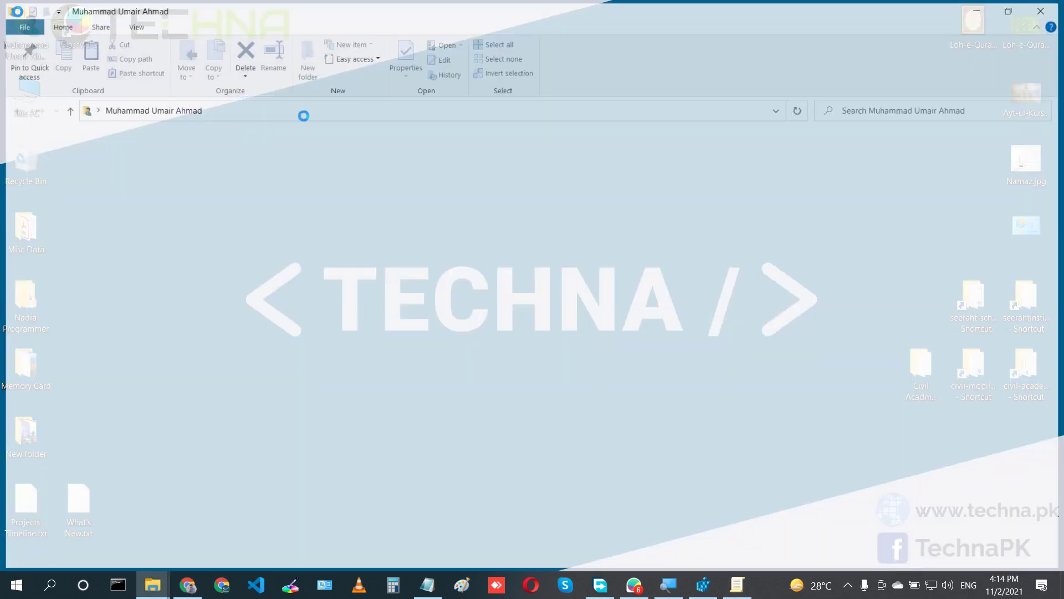
pyautogui.rightClick(440, 156)
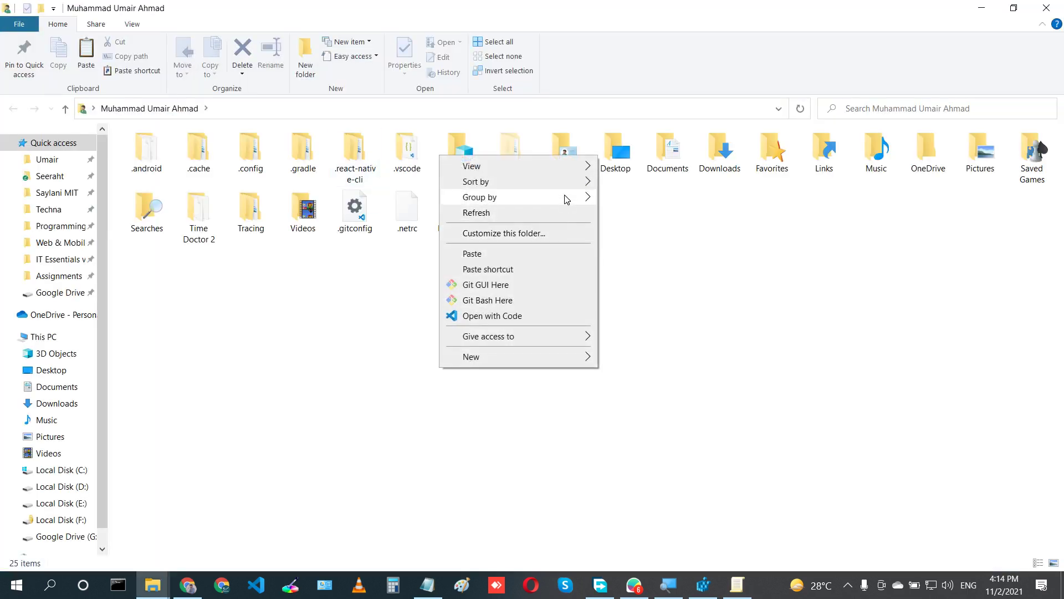
pyautogui.moveTo(565, 197)
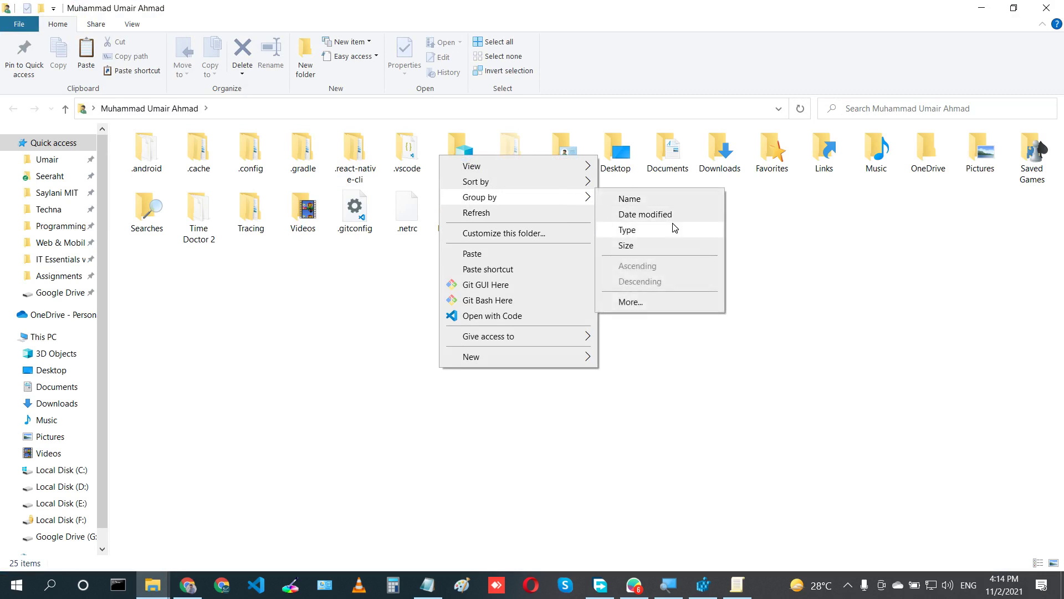
pyautogui.click(737, 585)
pyautogui.doubleClick(443, 372)
# Set numerical sorting back to Not Configured and check the home folder's Sort by menu.
pyautogui.click(183, 196)
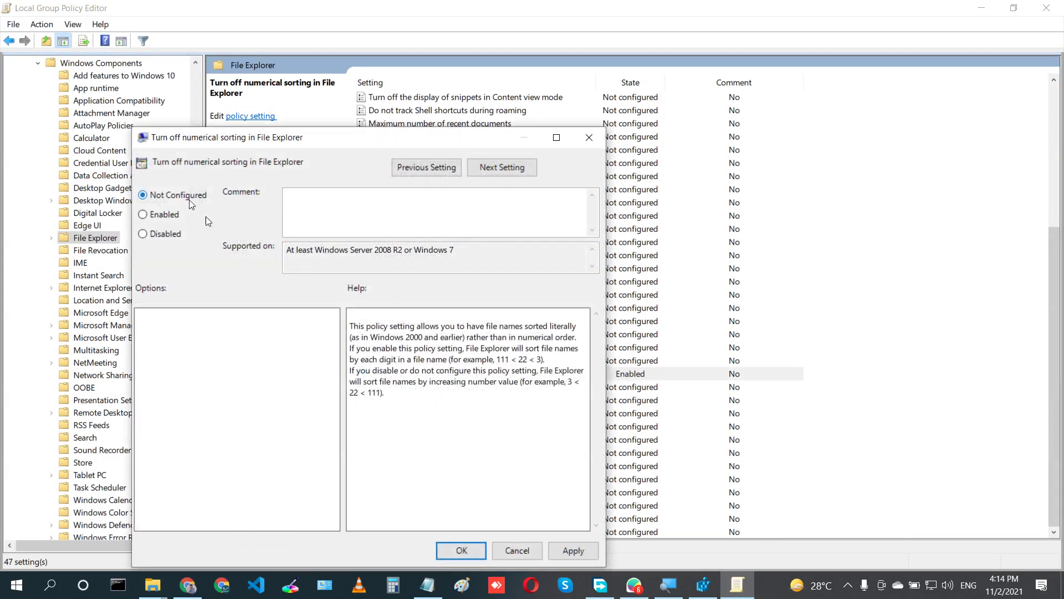
pyautogui.click(462, 551)
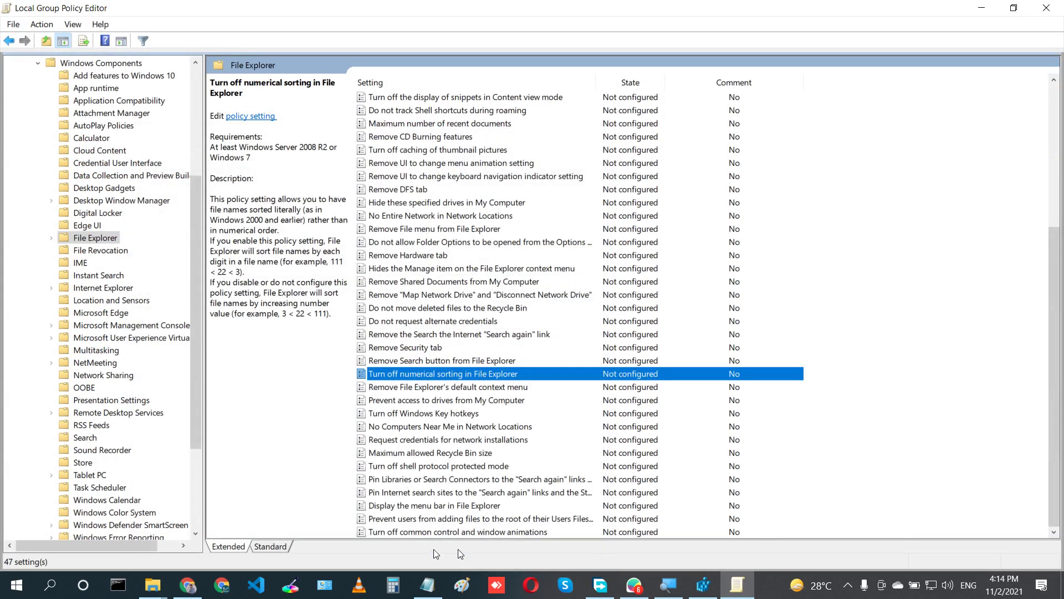
pyautogui.click(219, 555)
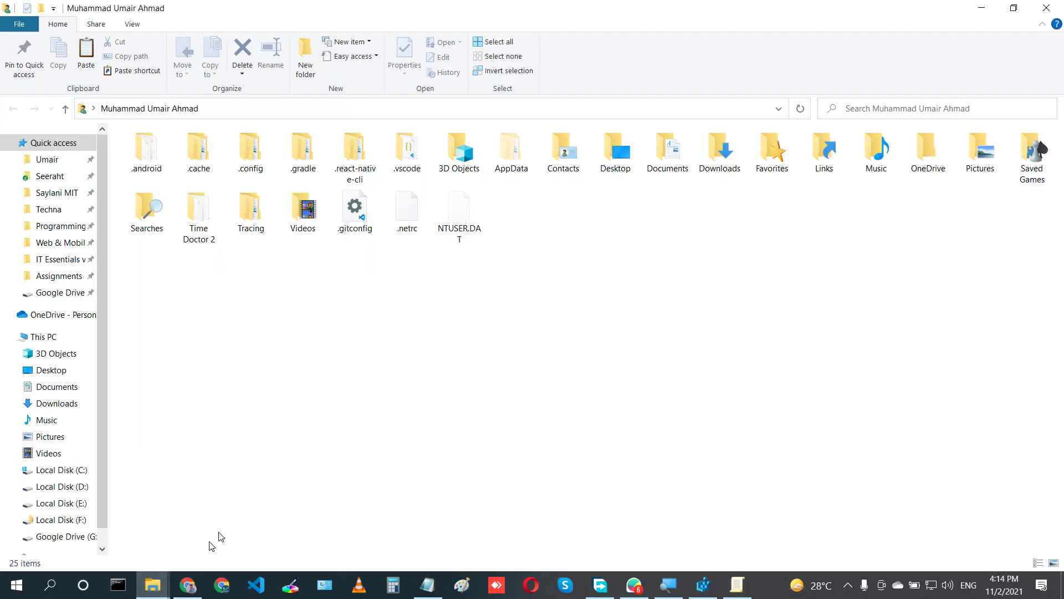
pyautogui.rightClick(418, 407)
pyautogui.moveTo(524, 224)
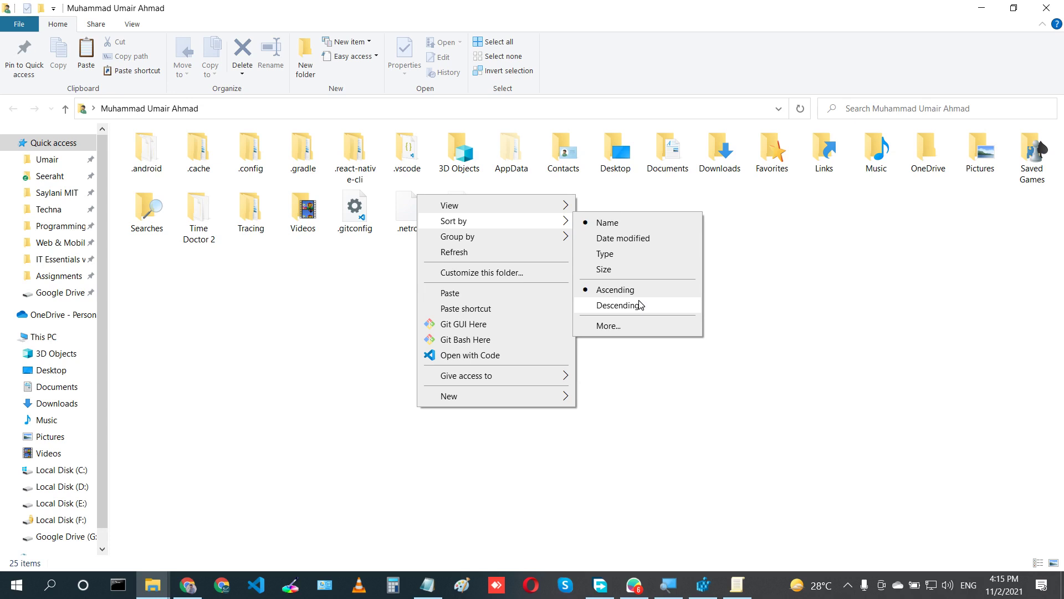
pyautogui.click(725, 459)
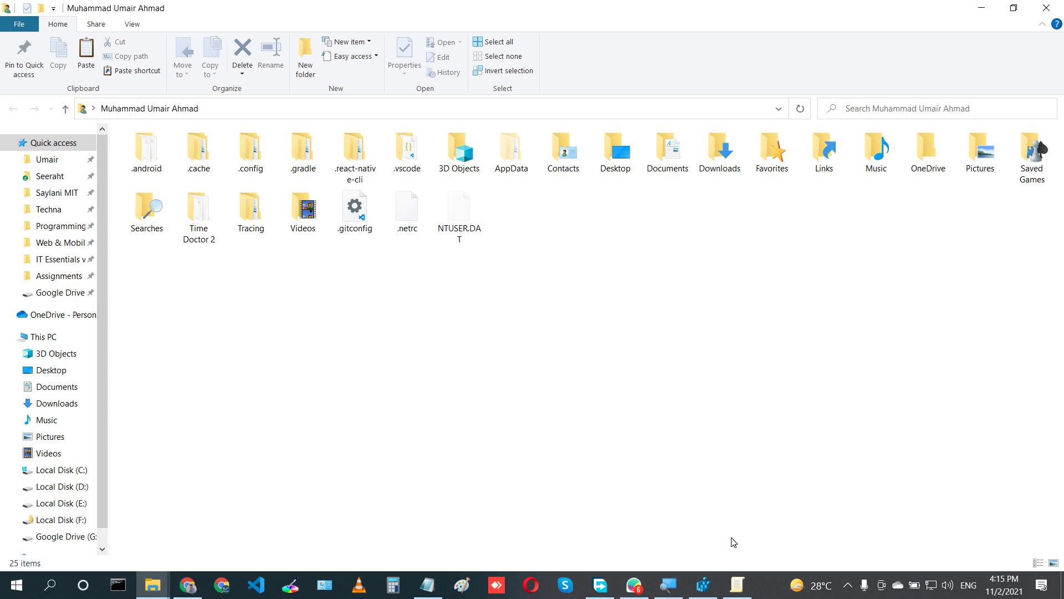
# Scroll the File Explorer policy list back up and close the Local Group Policy Editor.
pyautogui.click(737, 585)
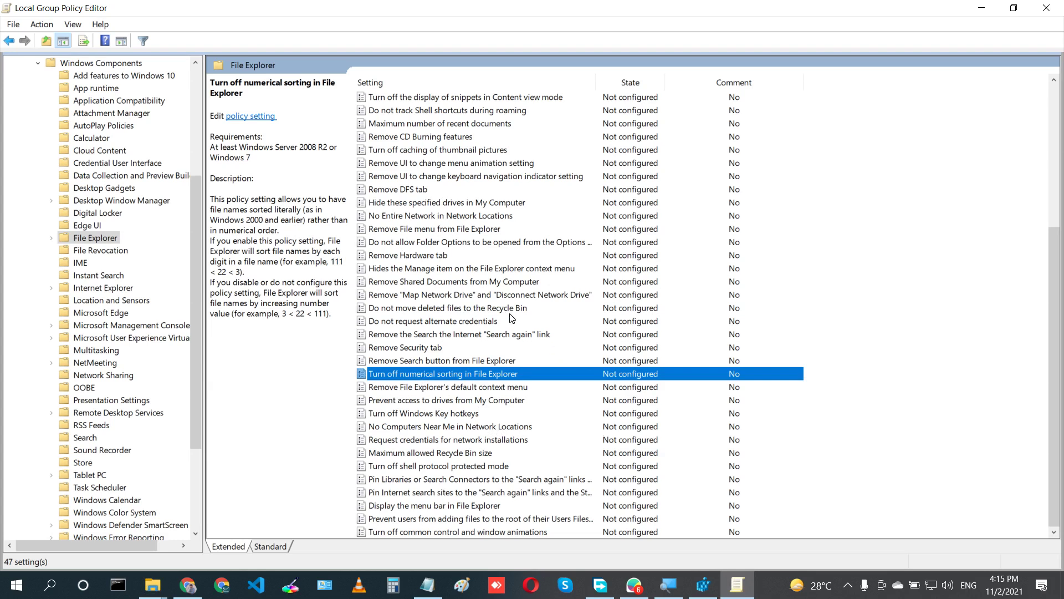
pyautogui.scroll(5, 511, 318)
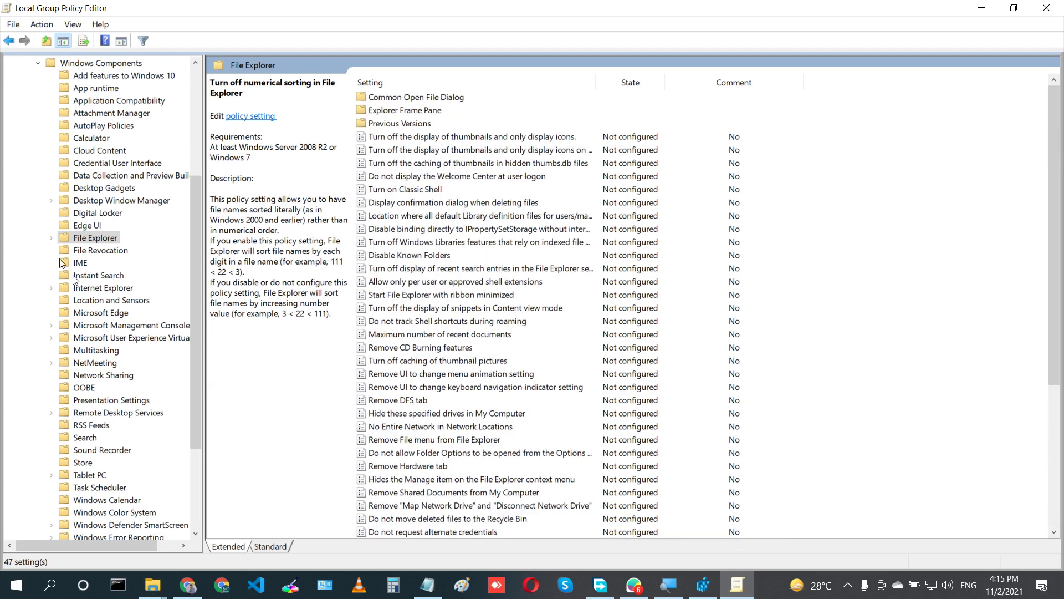
pyautogui.scroll(5, 132, 333)
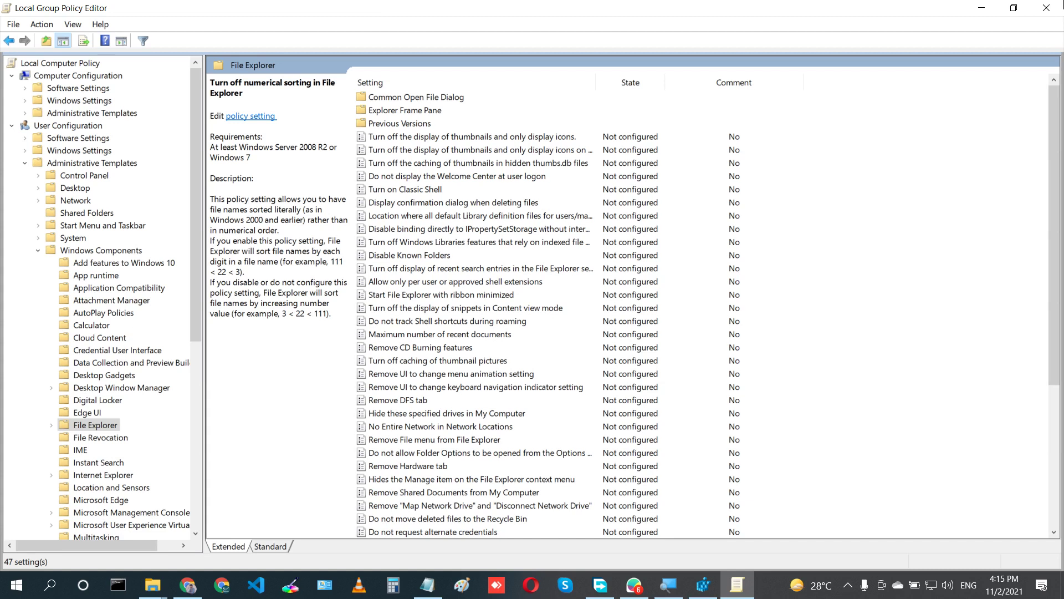
pyautogui.click(1047, 7)
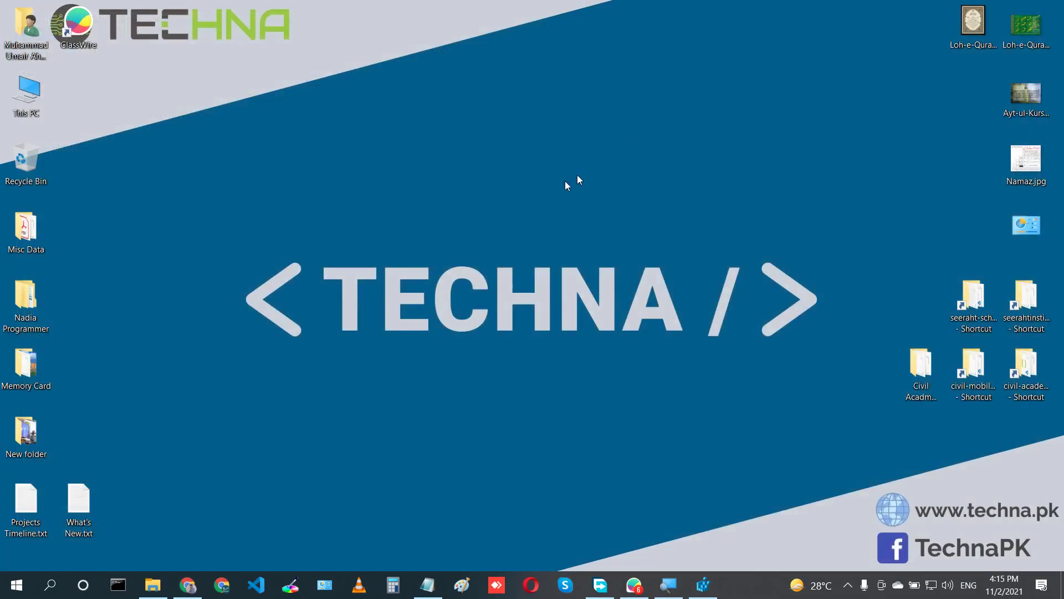
# Close the Registry Editor, bring up GlassWire, then switch to Chrome.
pyautogui.click(703, 584)
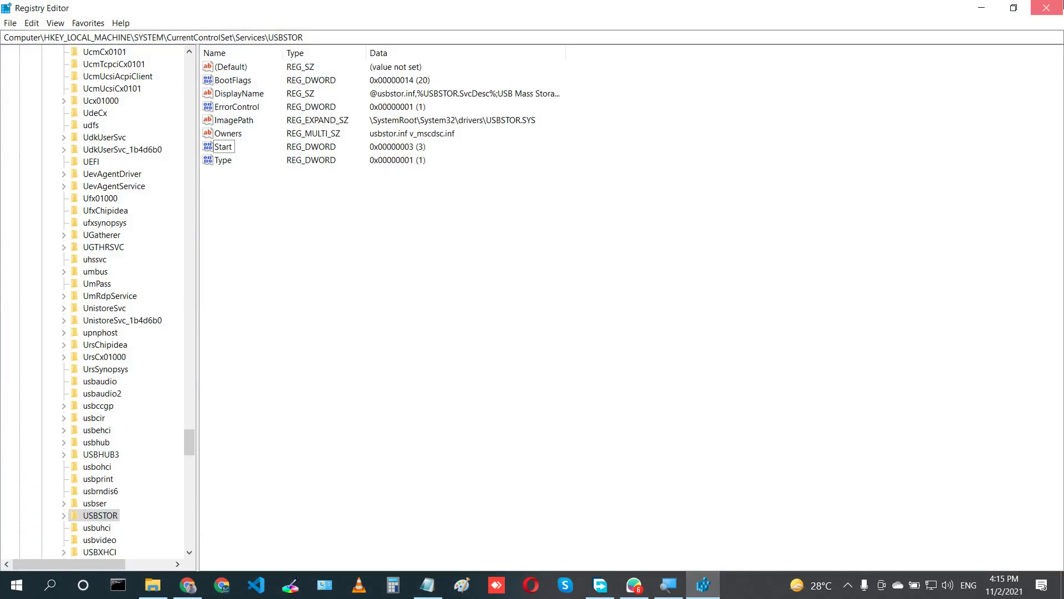
pyautogui.click(1047, 8)
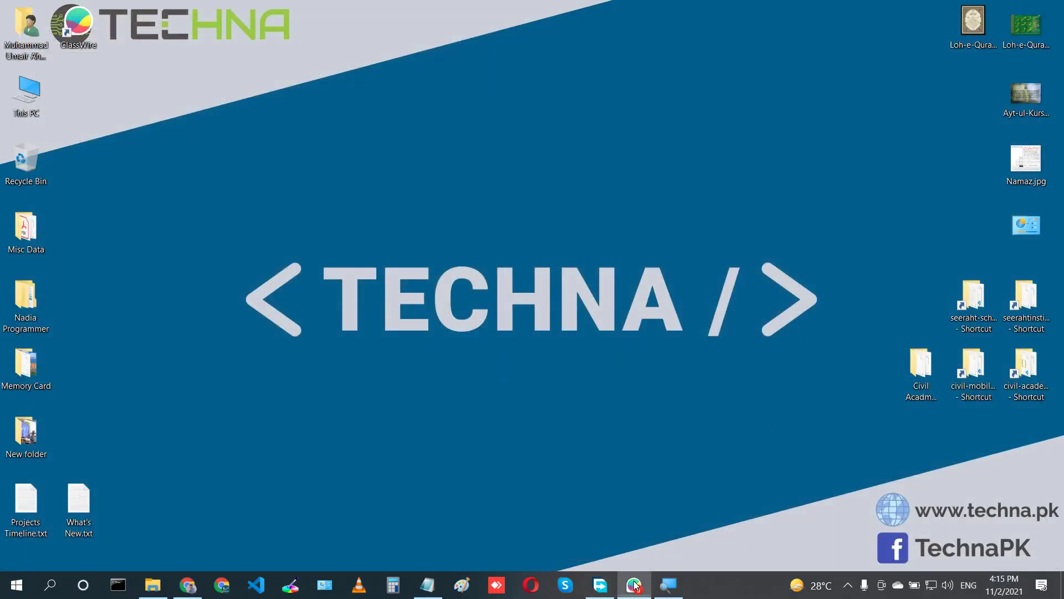
pyautogui.click(633, 584)
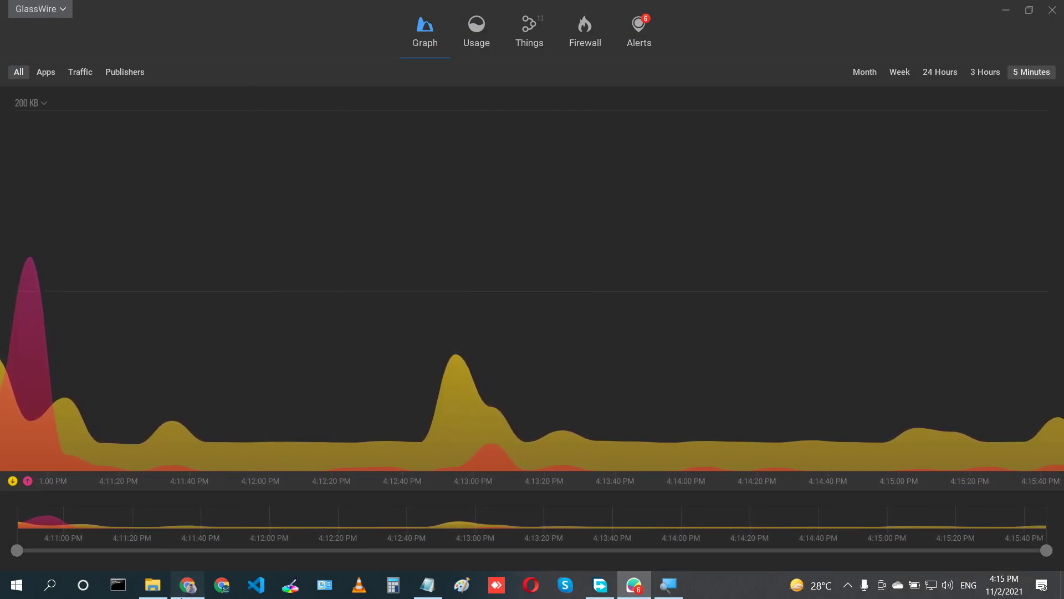
pyautogui.click(187, 585)
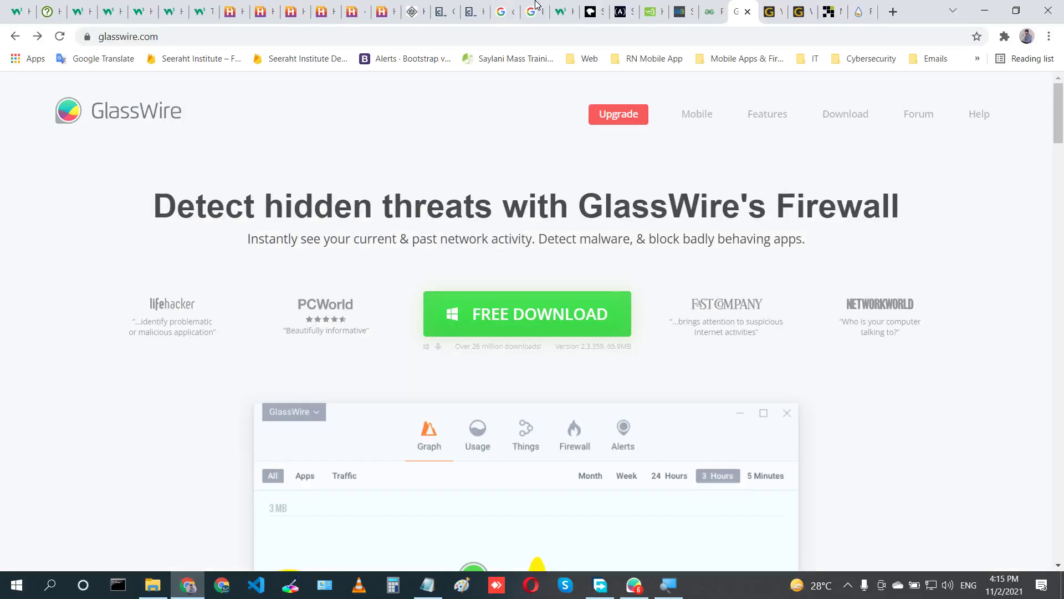
# Search Google for 'download windows 11' in a new tab.
pyautogui.click(893, 12)
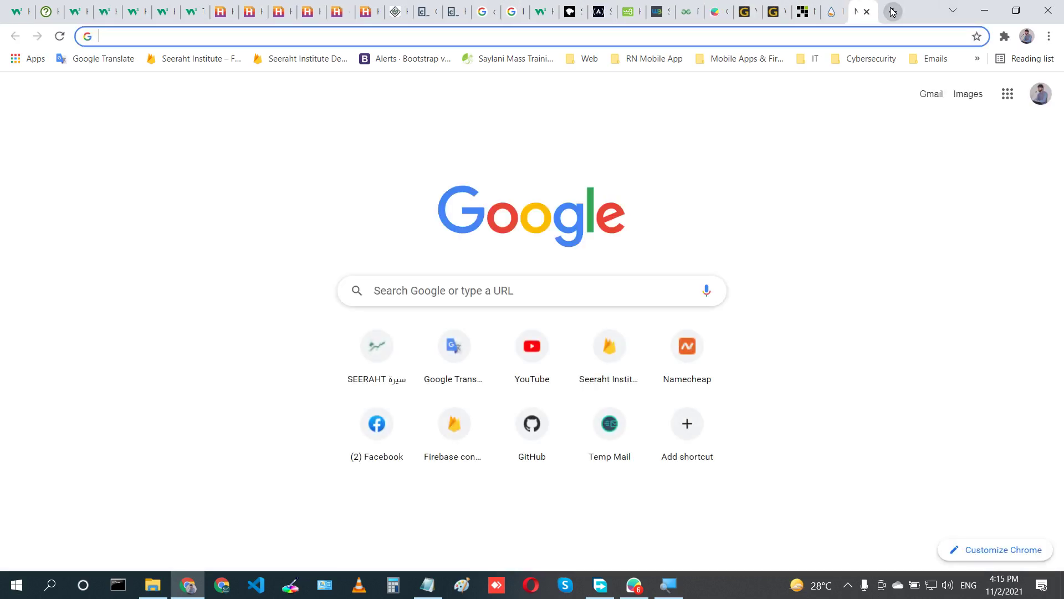
pyautogui.write('download')
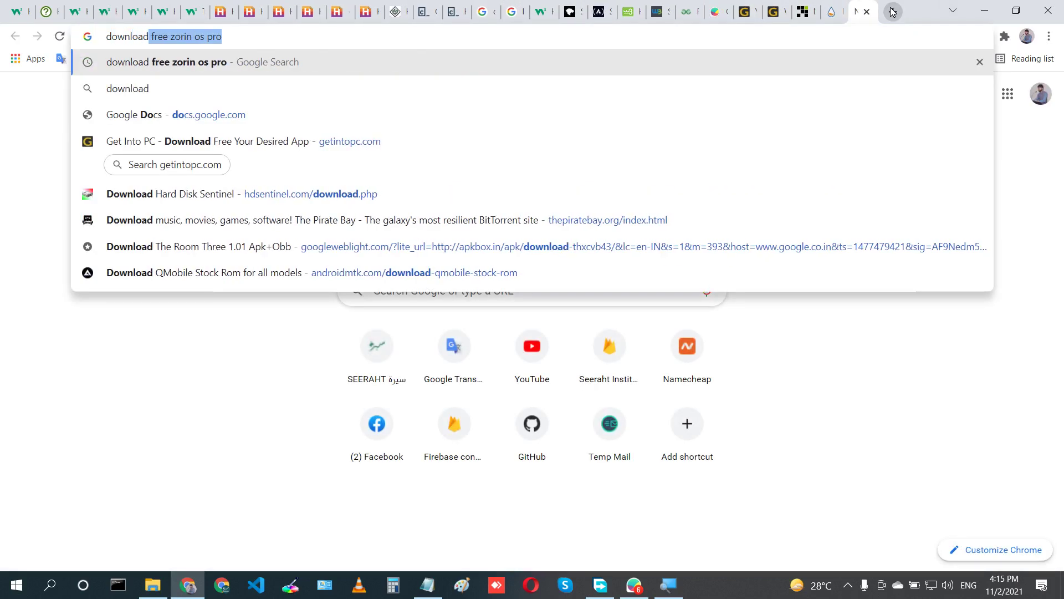
pyautogui.write(' windows')
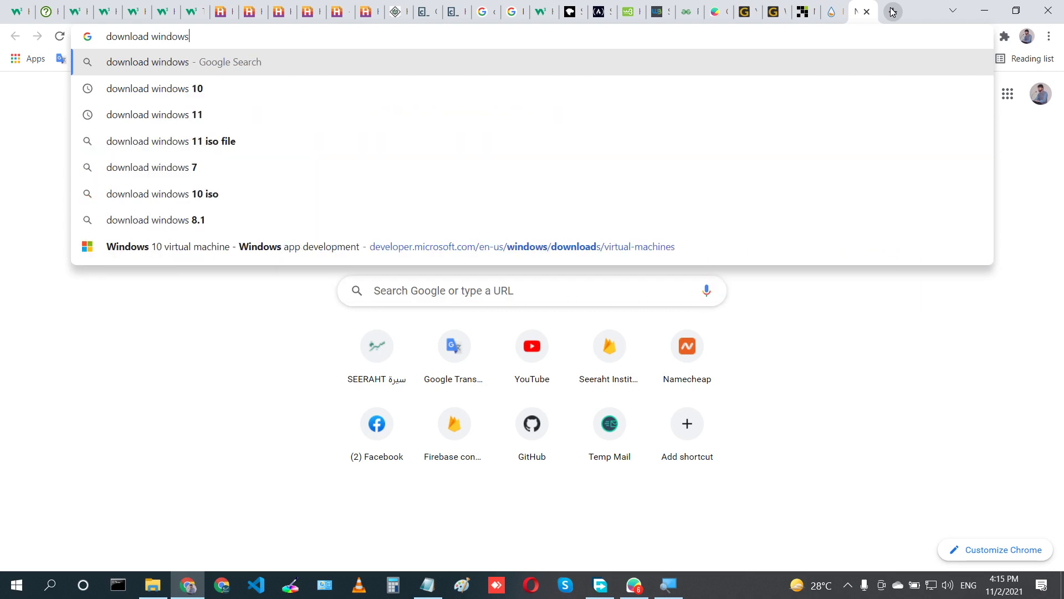
pyautogui.press('Down')
pyautogui.press('Down')
pyautogui.press('Return')
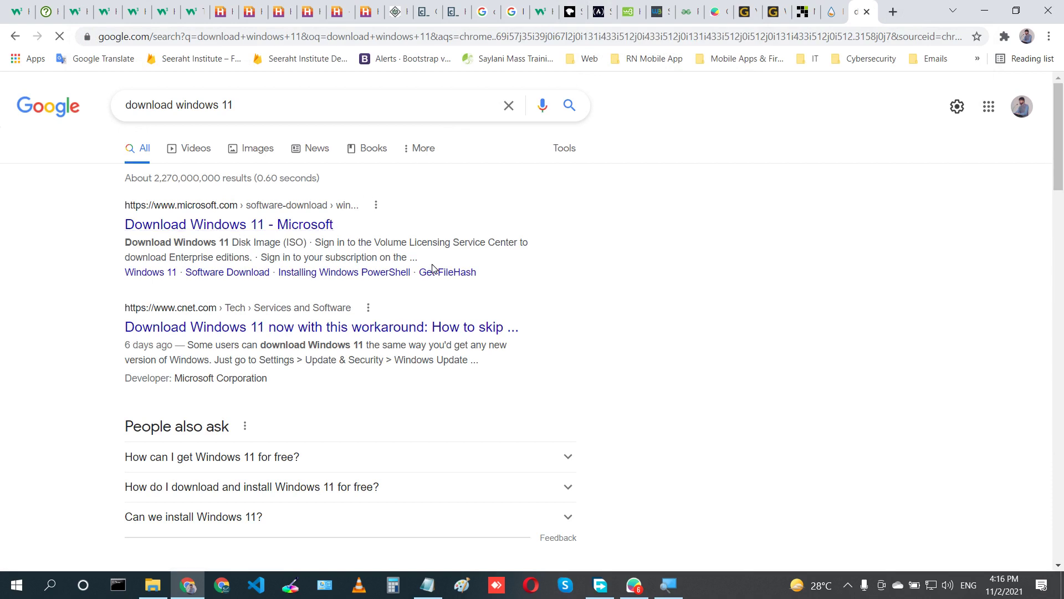
# Open Microsoft's Download Windows 11 page and submit Windows 11 as the ISO edition.
pyautogui.click(294, 225)
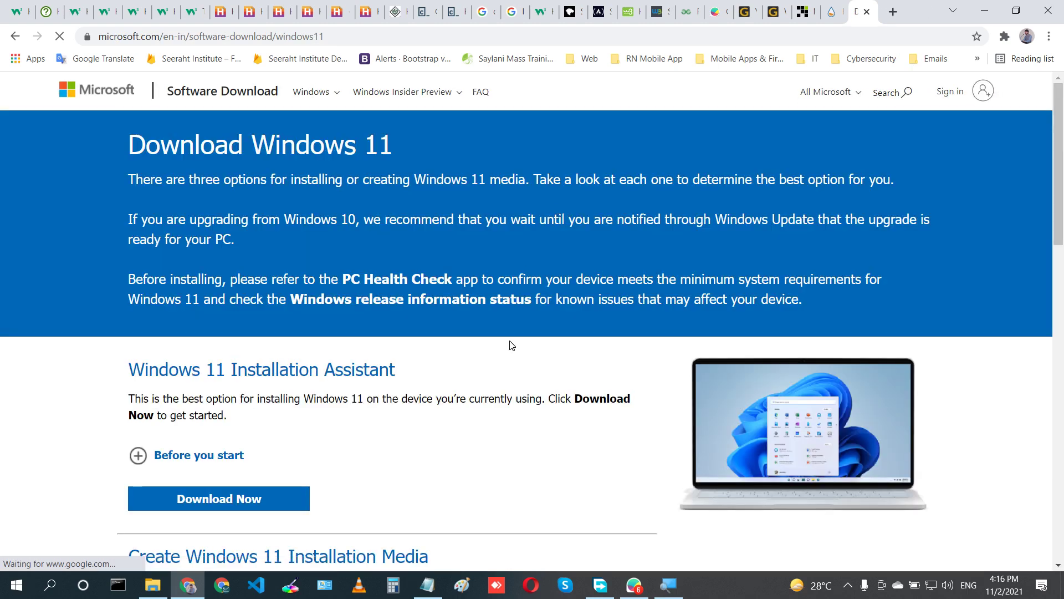
pyautogui.scroll(-13, 512, 345)
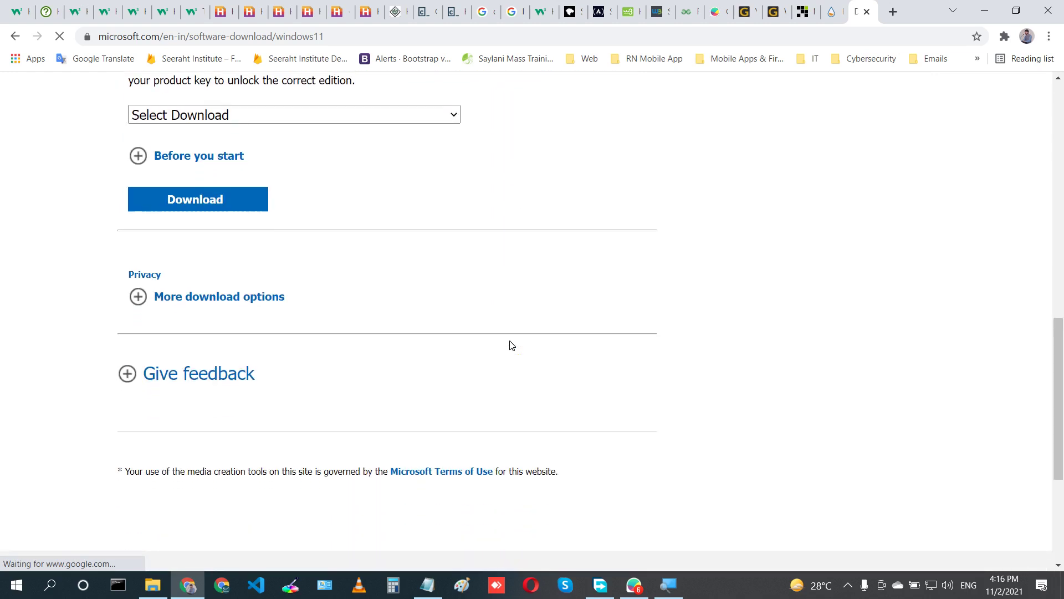
pyautogui.scroll(2, 366, 264)
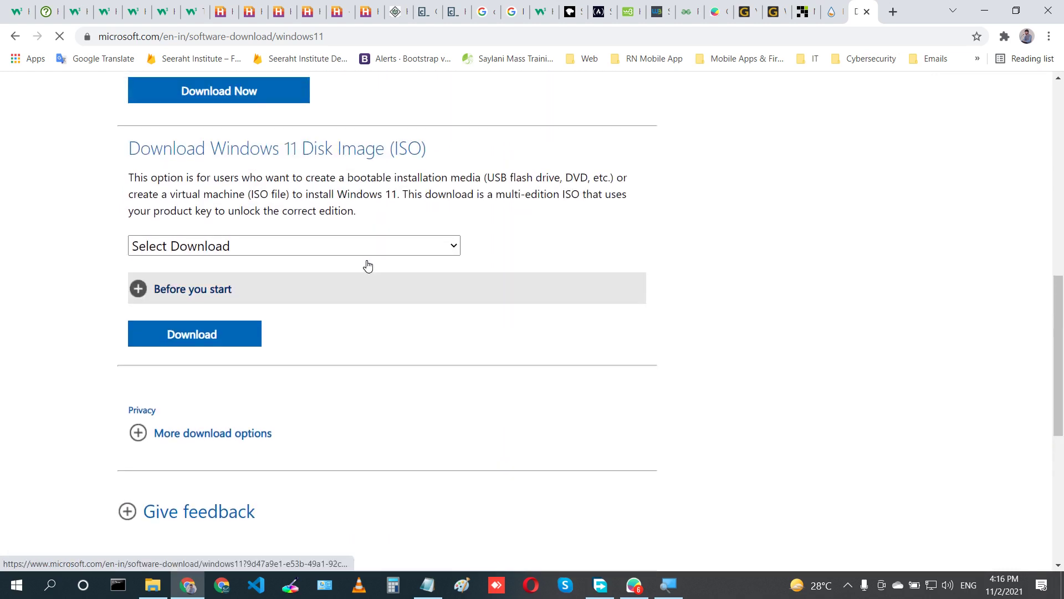
pyautogui.click(428, 249)
pyautogui.click(394, 286)
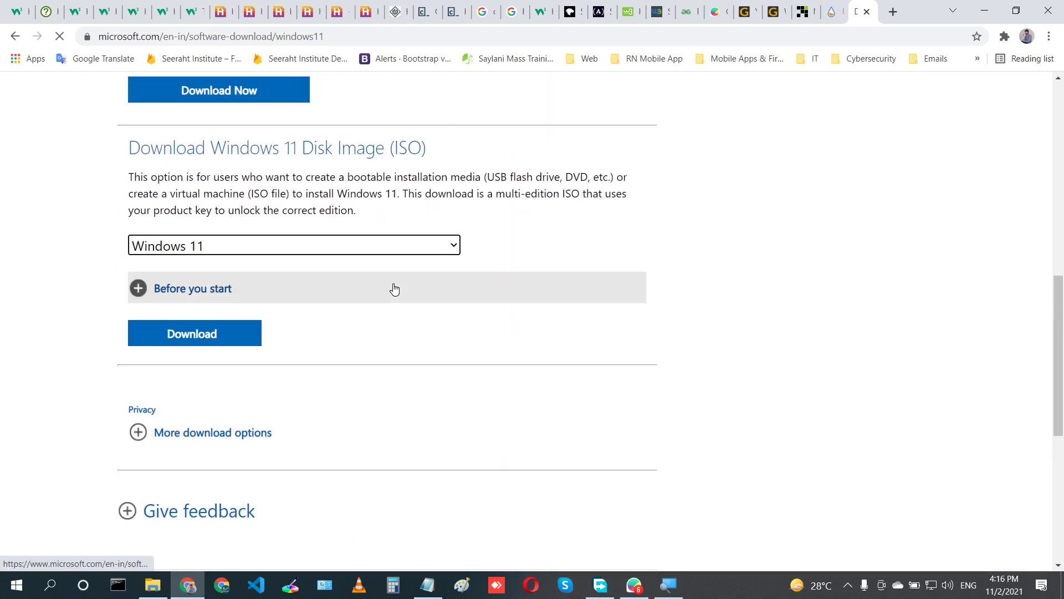
pyautogui.click(185, 332)
pyautogui.scroll(-3, 185, 327)
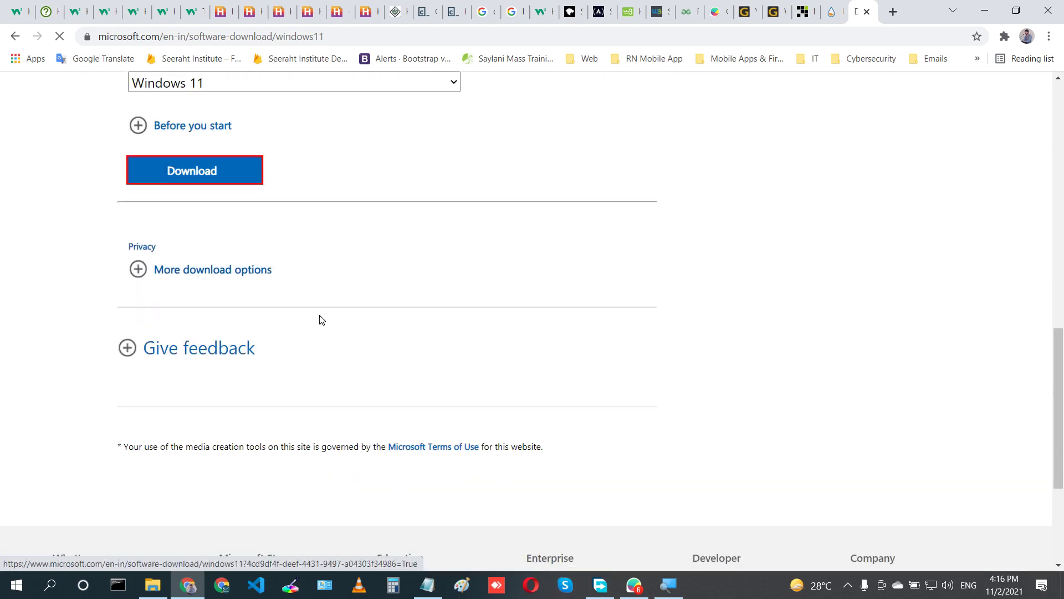
# Confirm English as the product language and start the 64-bit ISO download.
pyautogui.click(189, 270)
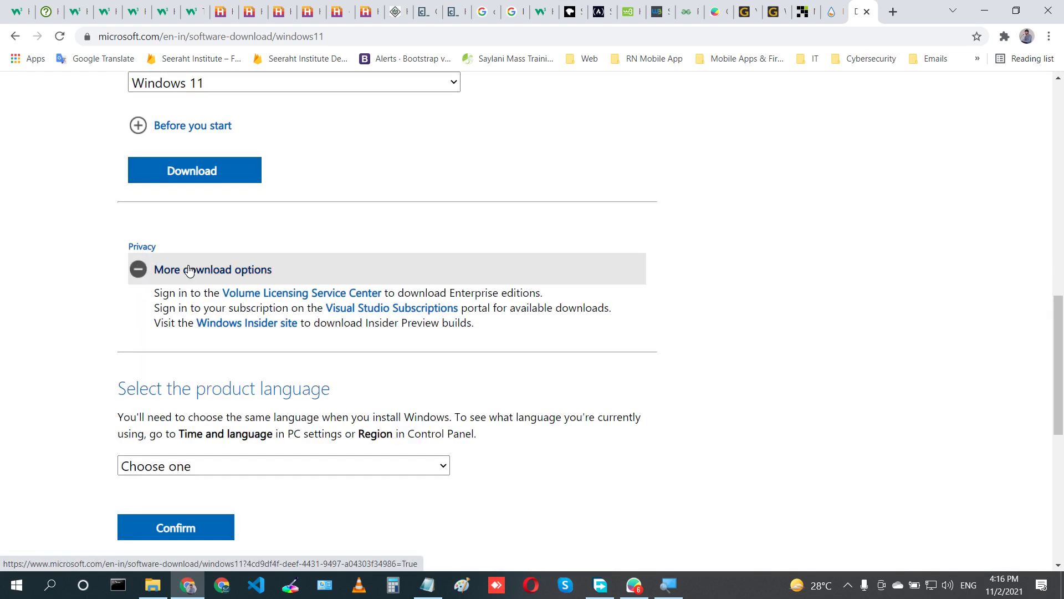
pyautogui.click(309, 472)
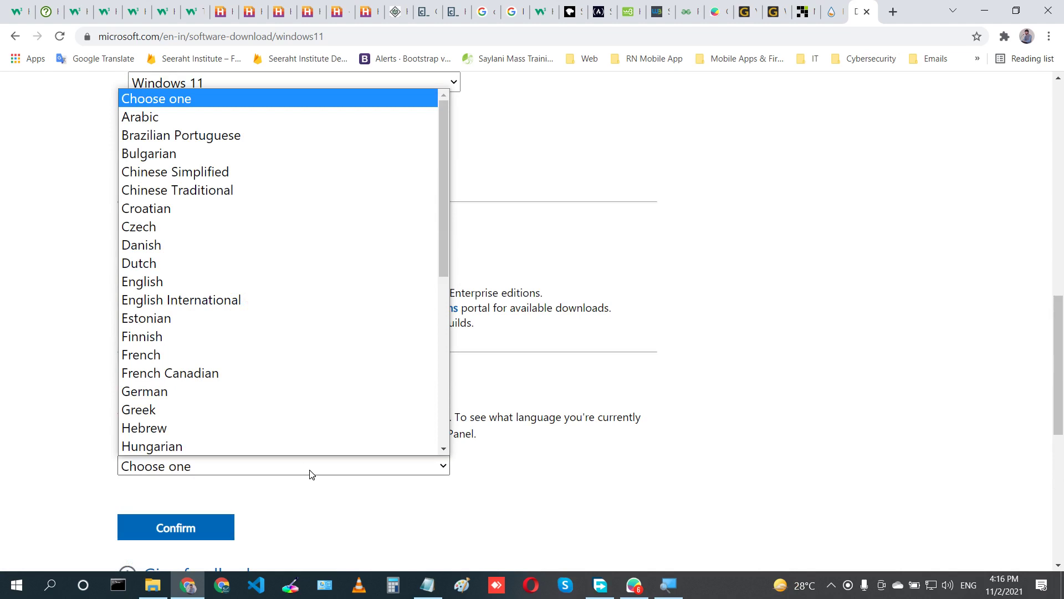
pyautogui.click(220, 284)
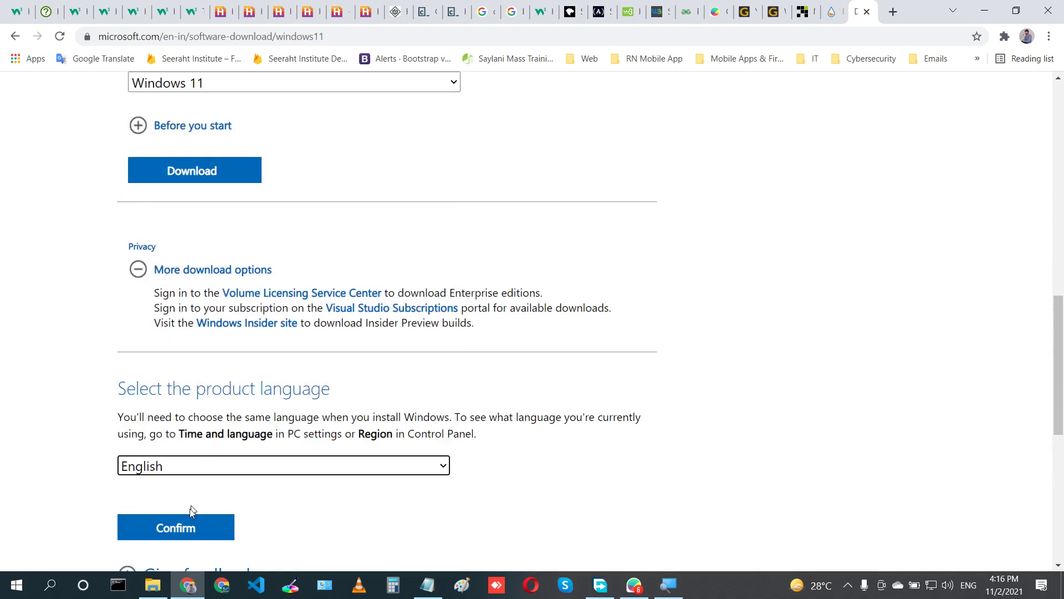
pyautogui.click(187, 527)
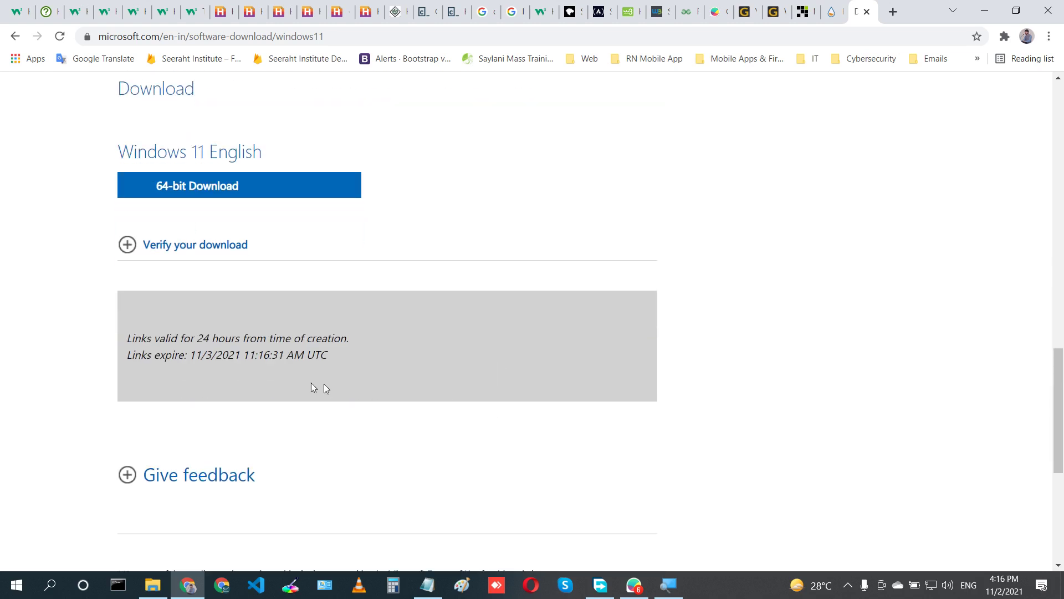
pyautogui.click(193, 244)
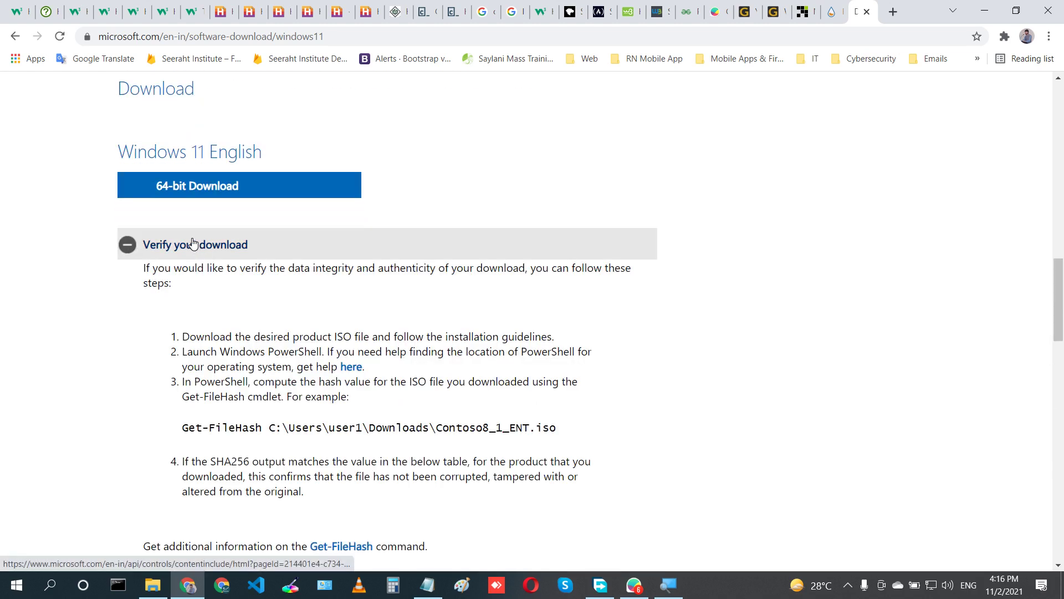
pyautogui.scroll(-1, 239, 211)
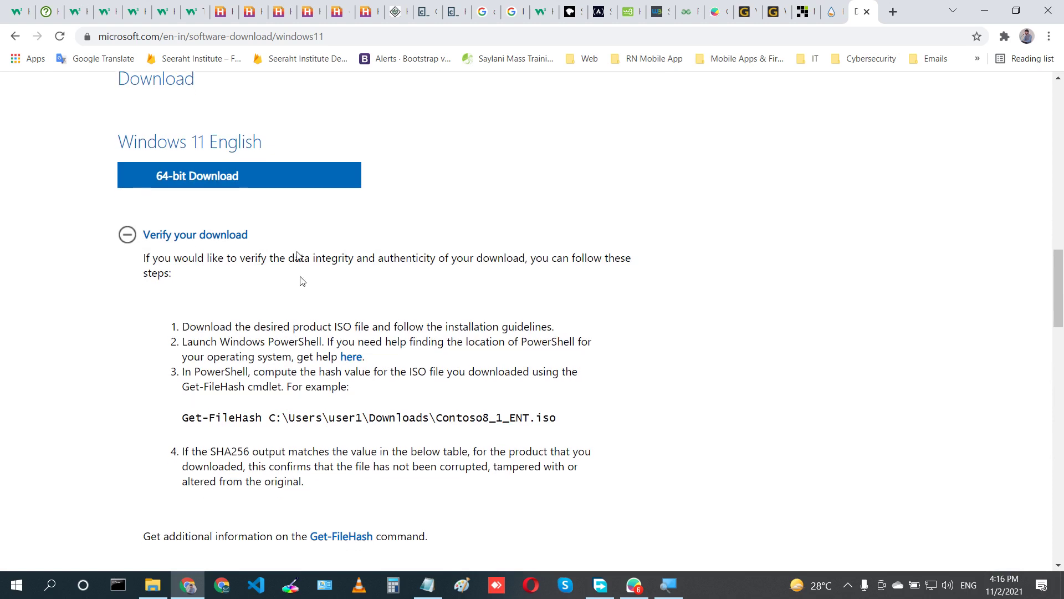
pyautogui.click(273, 184)
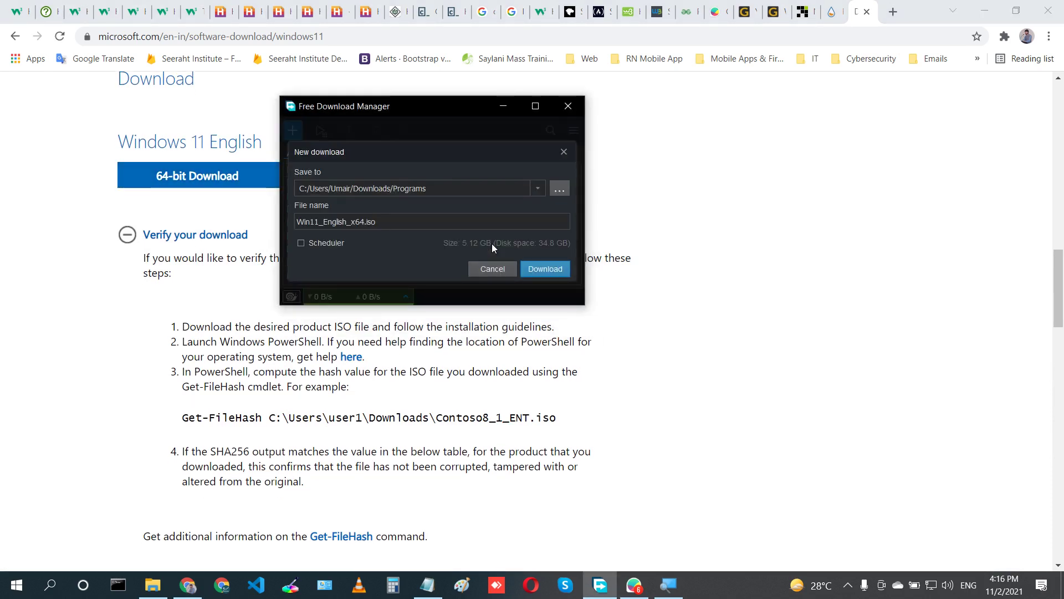
# Confirm the Win11_English_x64.iso download to Downloads\Programs, then close Free Download Manager.
pyautogui.click(557, 271)
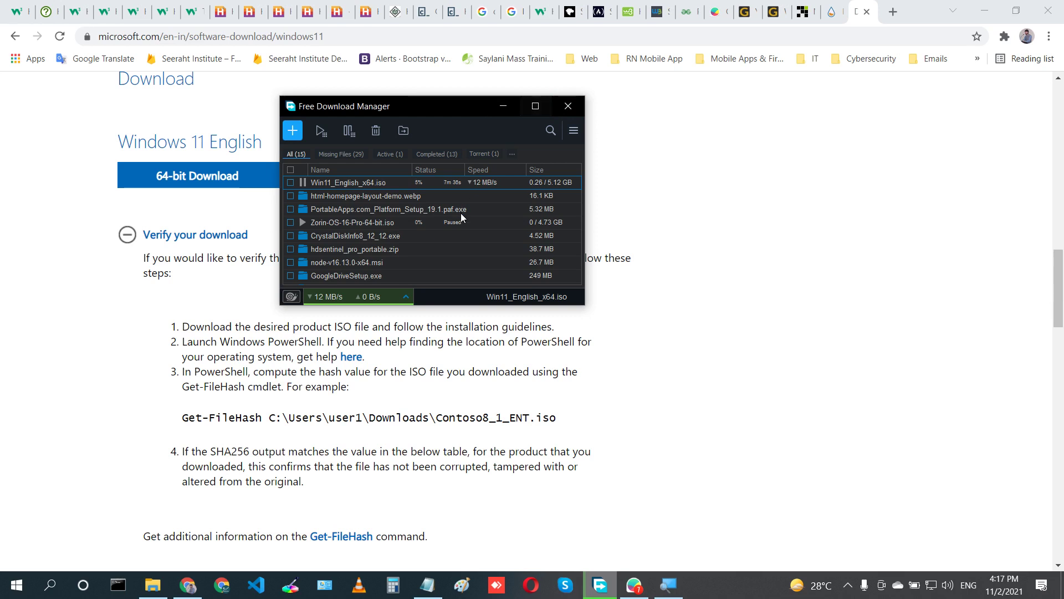
pyautogui.click(566, 105)
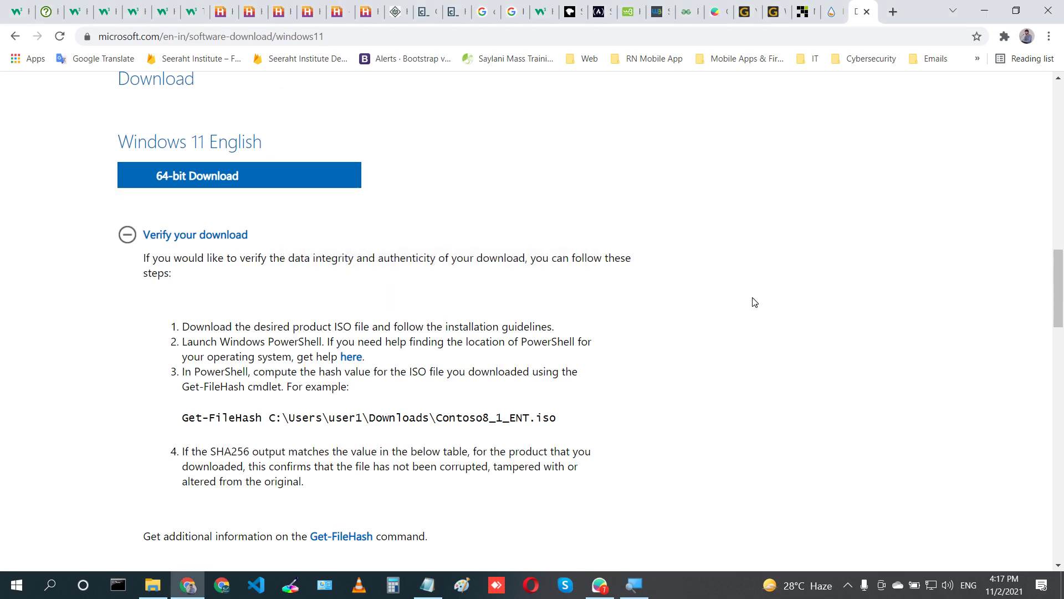
# Close the Download Windows 11 tab, minimize Chrome to check GlassWire's traffic spike, then close GlassWire.
pyautogui.scroll(8, 753, 301)
pyautogui.scroll(6, 753, 301)
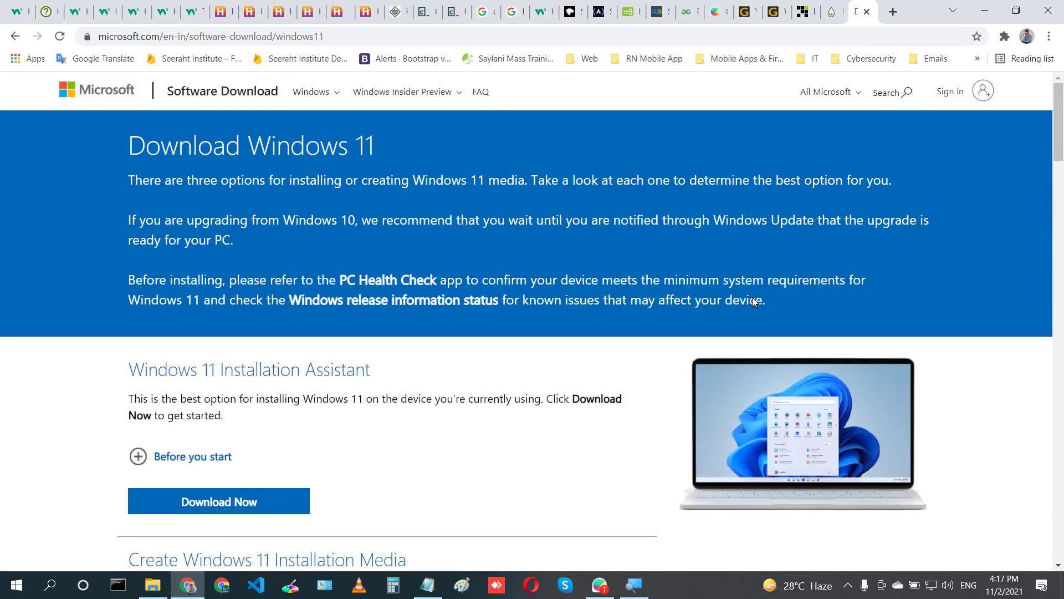
pyautogui.click(867, 10)
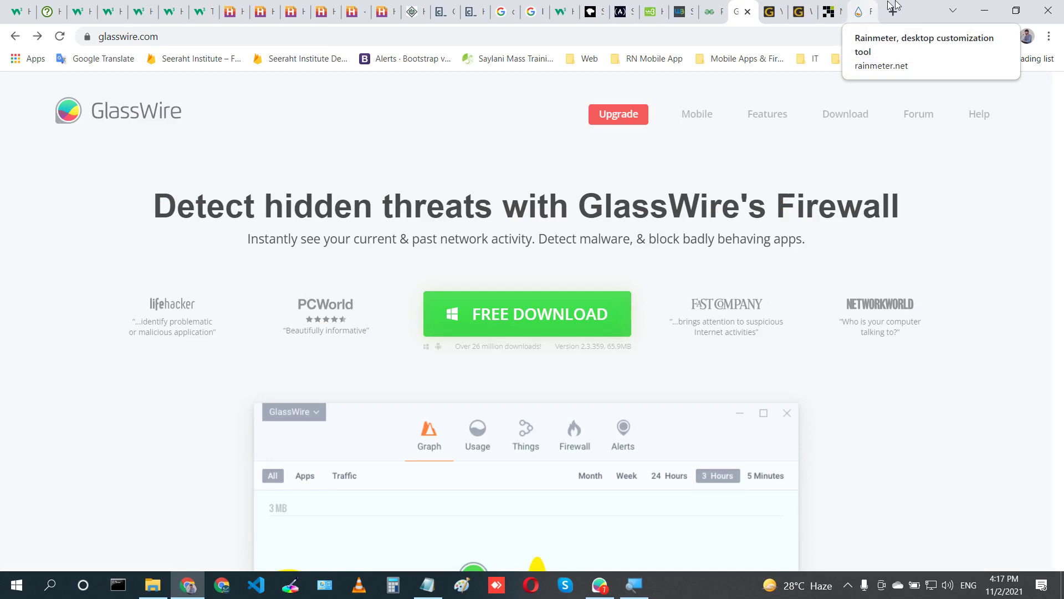
pyautogui.click(984, 11)
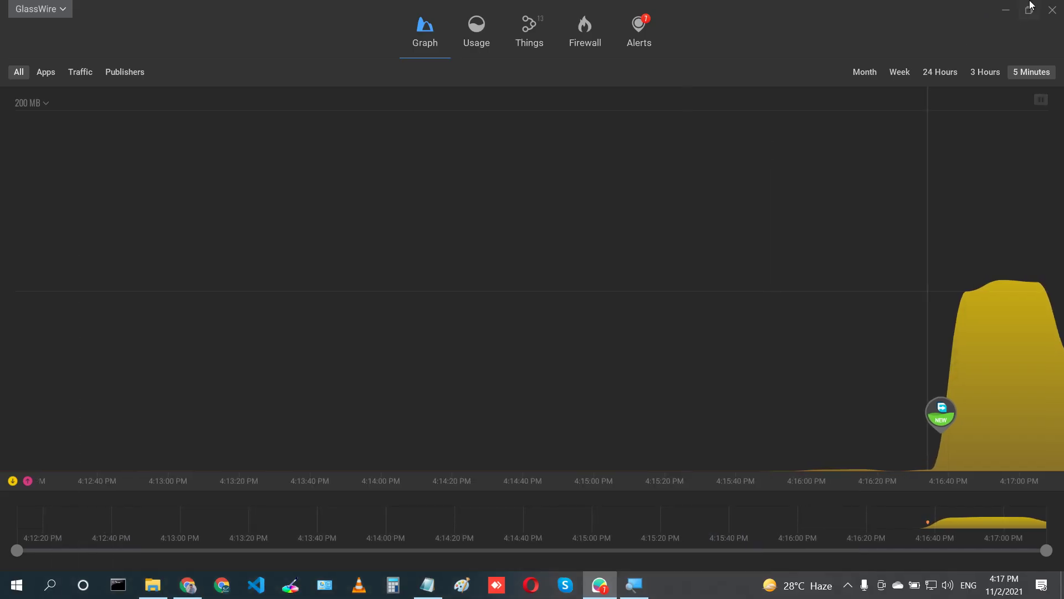
pyautogui.click(1053, 10)
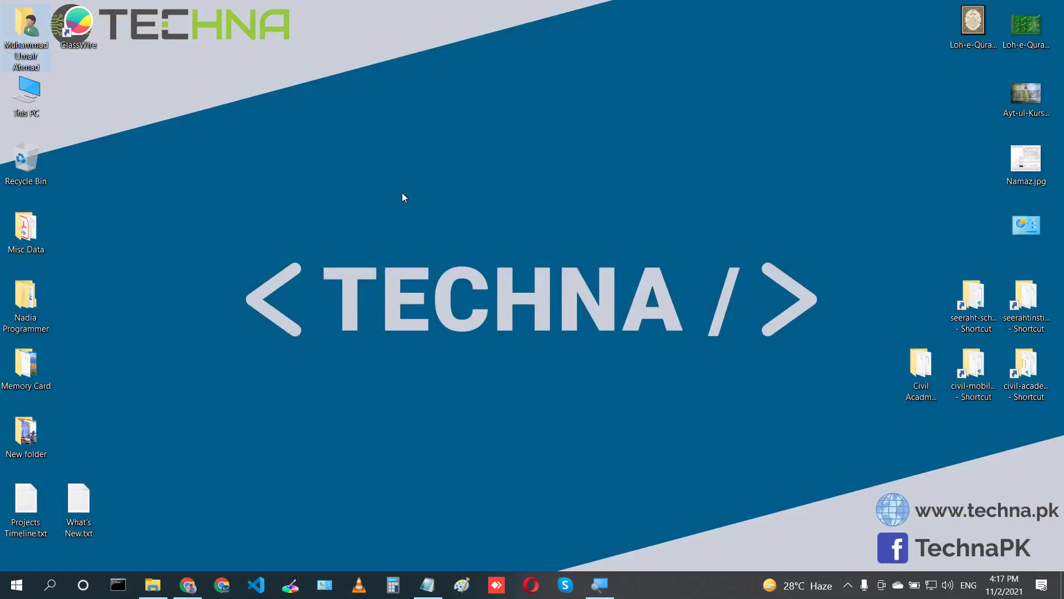
# Refresh the desktop and hide all desktop icons.
pyautogui.rightClick(380, 215)
pyautogui.click(410, 253)
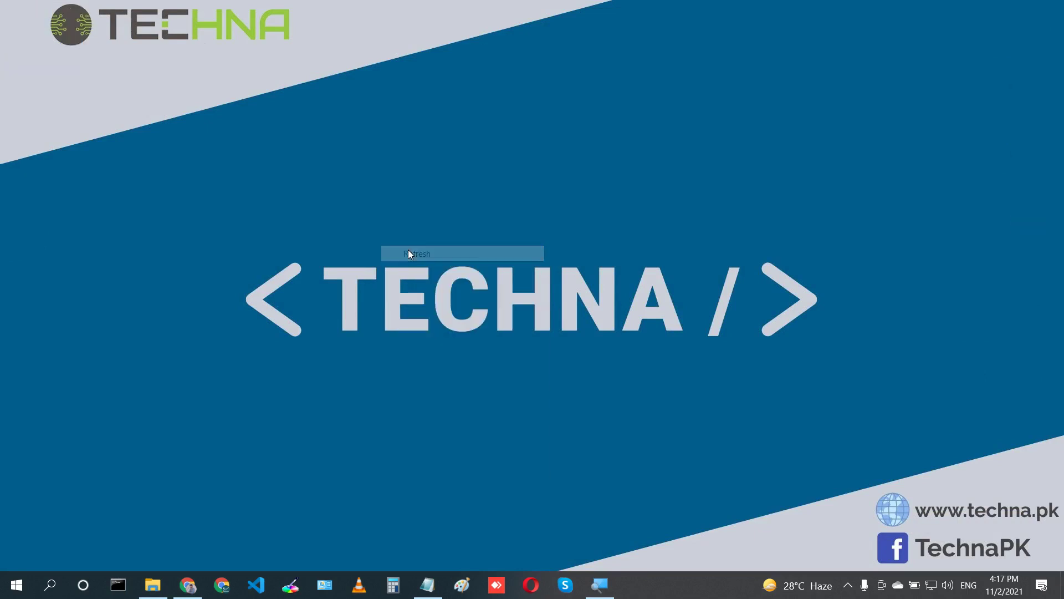
pyautogui.press('F5')
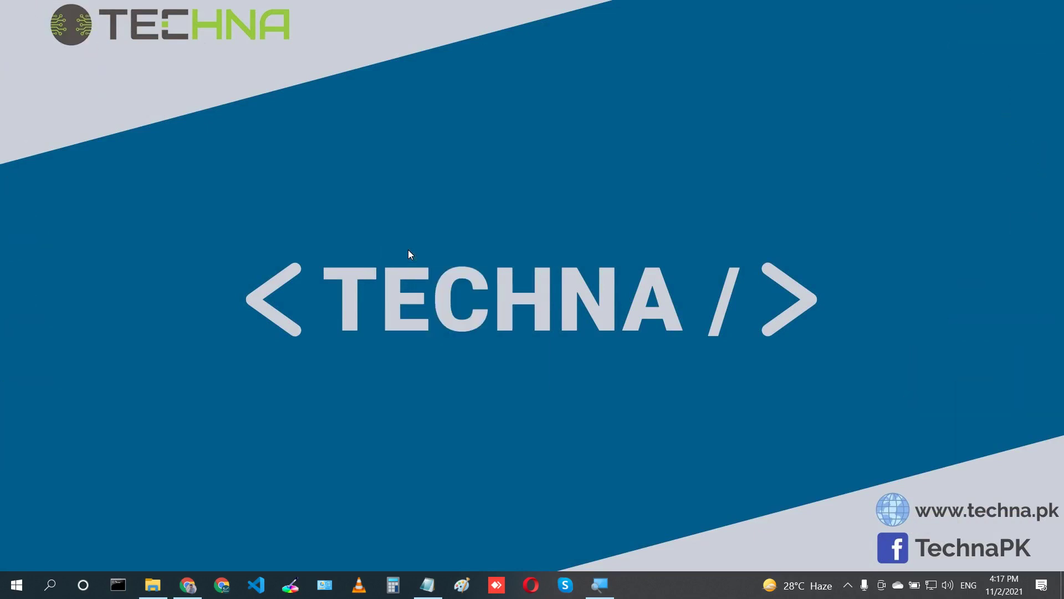
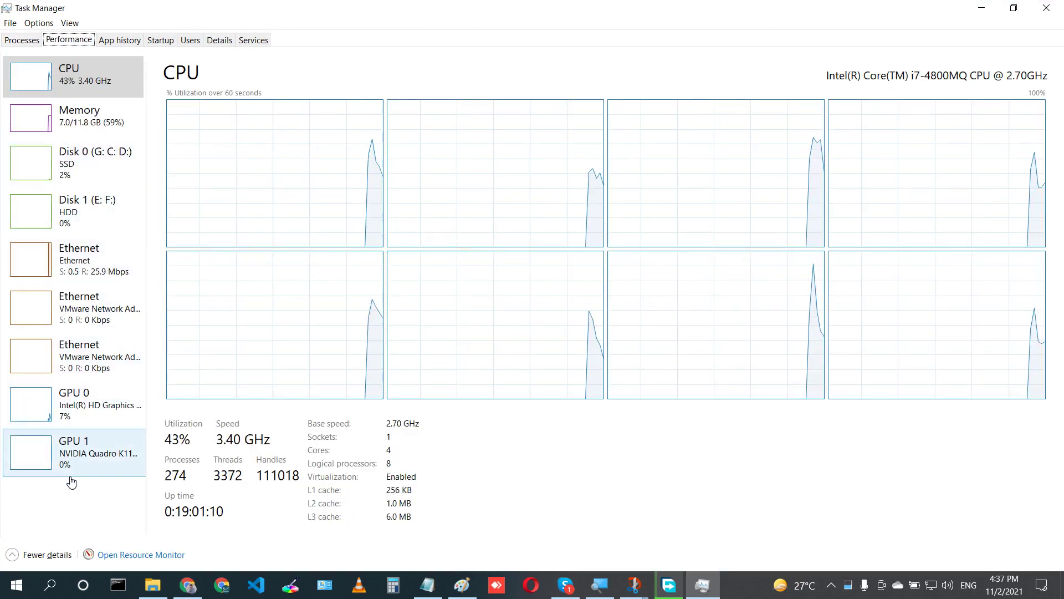
# Open the Ethernet adapter's Network Details from its graph, maximize it to review, then close it.
pyautogui.click(100, 277)
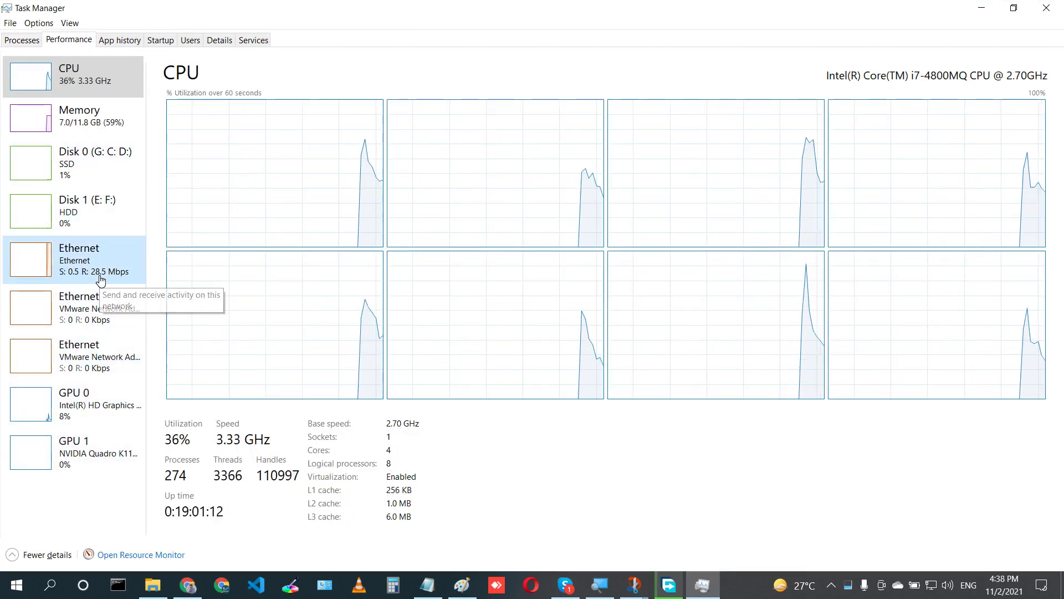
pyautogui.rightClick(358, 212)
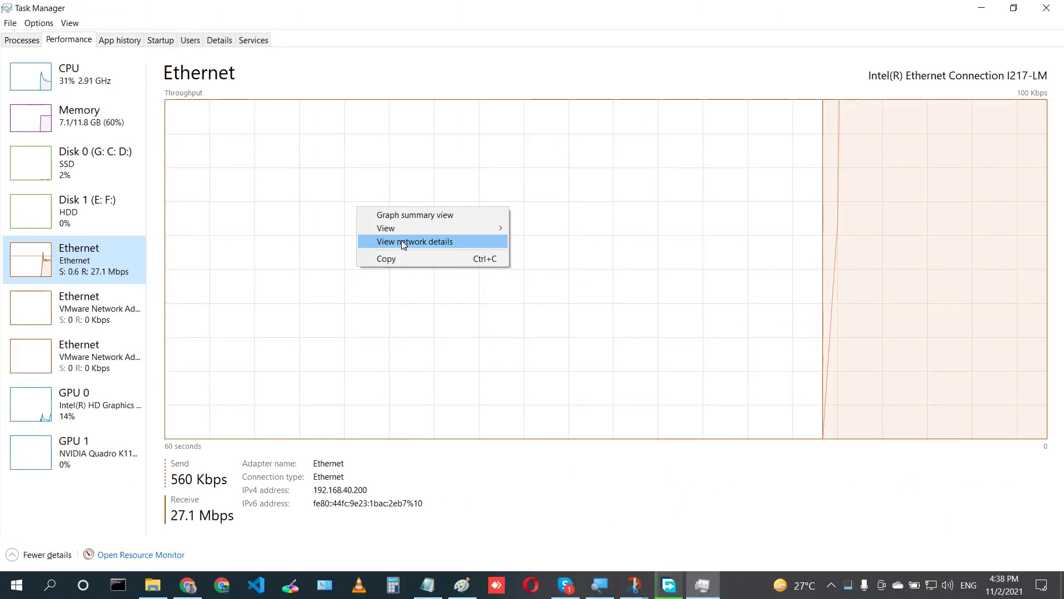
pyautogui.click(403, 244)
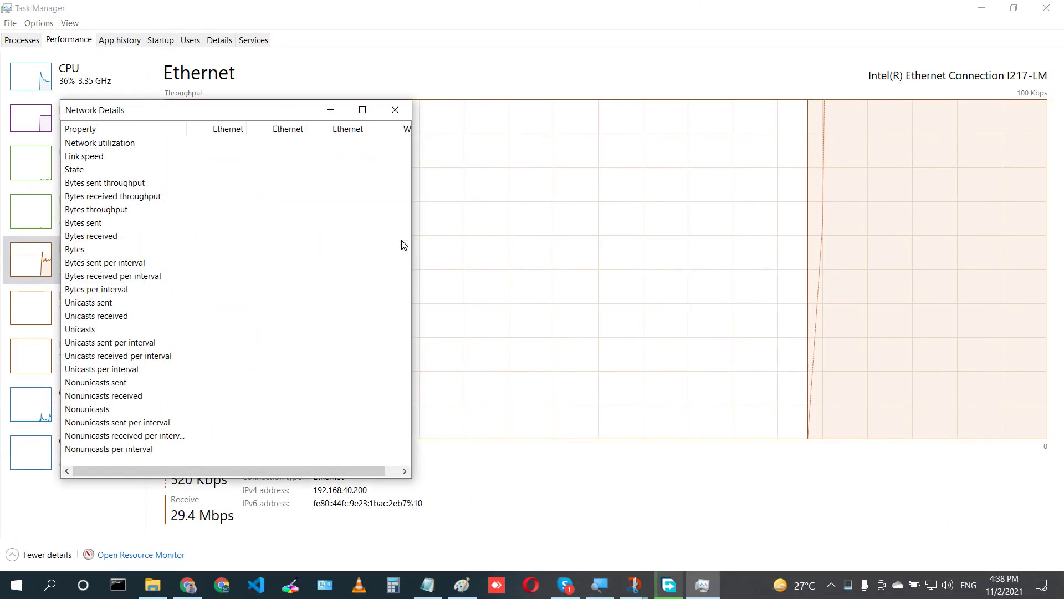
pyautogui.click(363, 109)
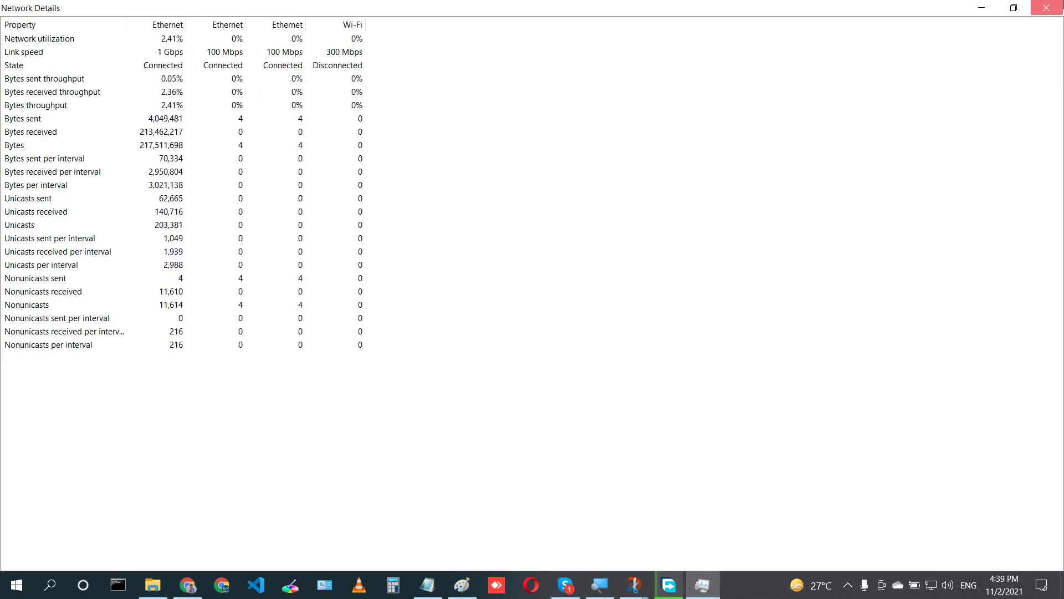
pyautogui.click(1046, 8)
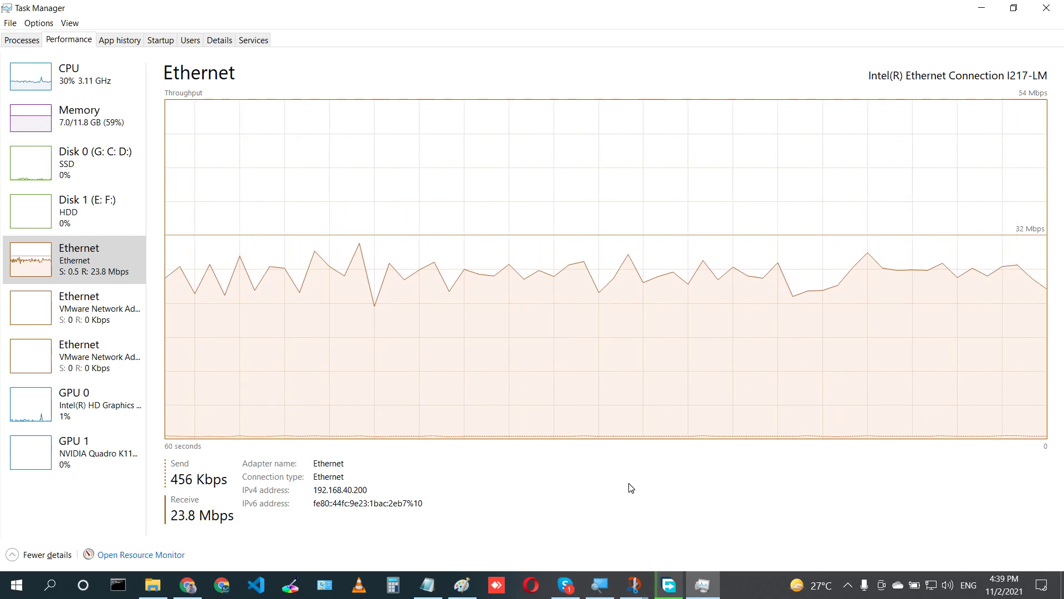
# Minimize Task Manager to the desktop and refresh the desktop.
pyautogui.press('super+d')
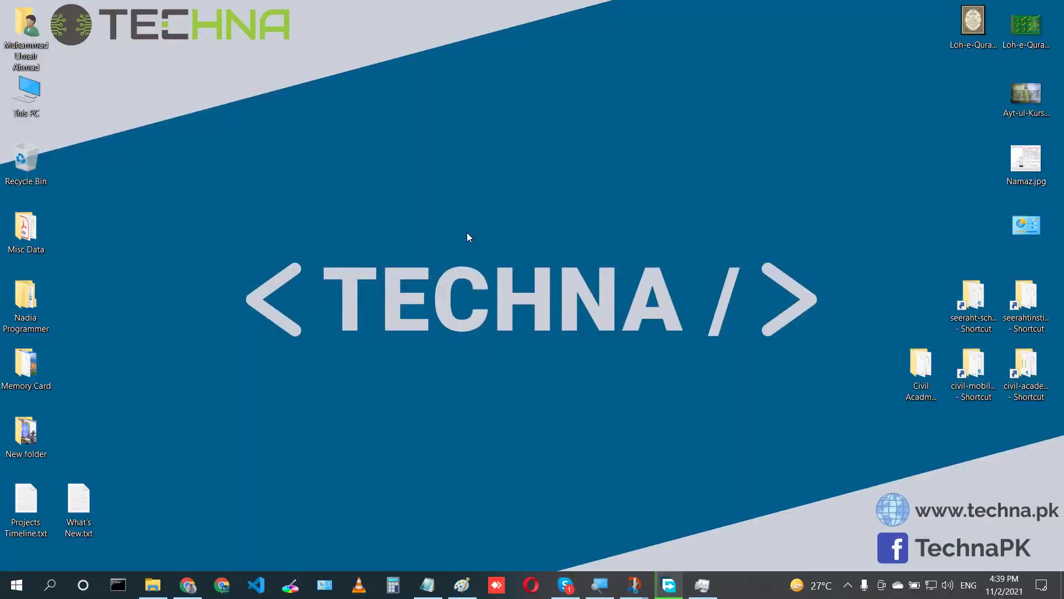
pyautogui.rightClick(350, 150)
pyautogui.click(394, 187)
# Restore Task Manager and reopen the Ethernet Network Details, maximized to full screen.
pyautogui.click(702, 585)
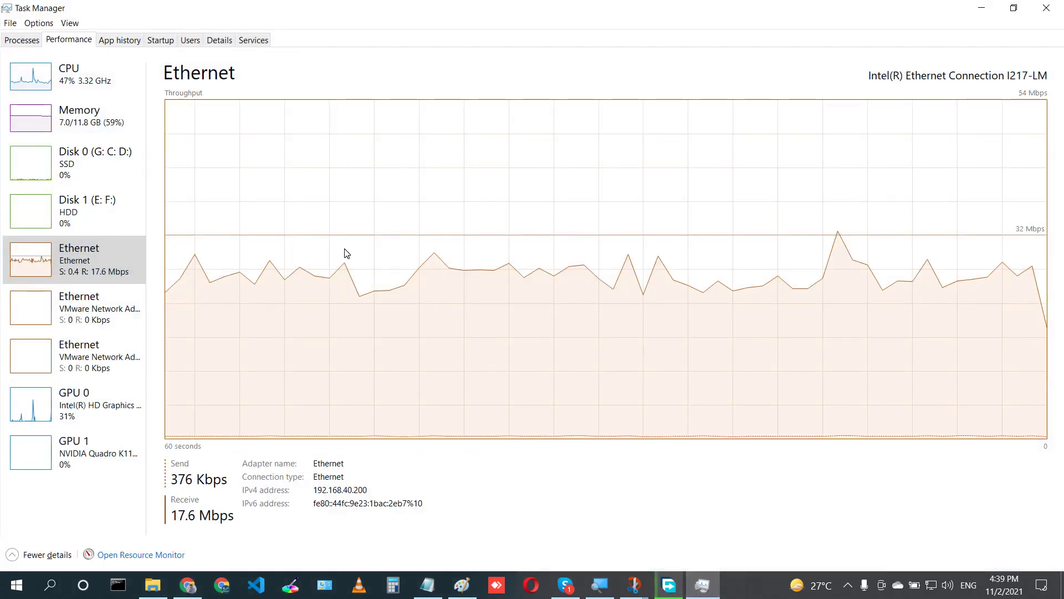
pyautogui.rightClick(344, 252)
pyautogui.click(451, 284)
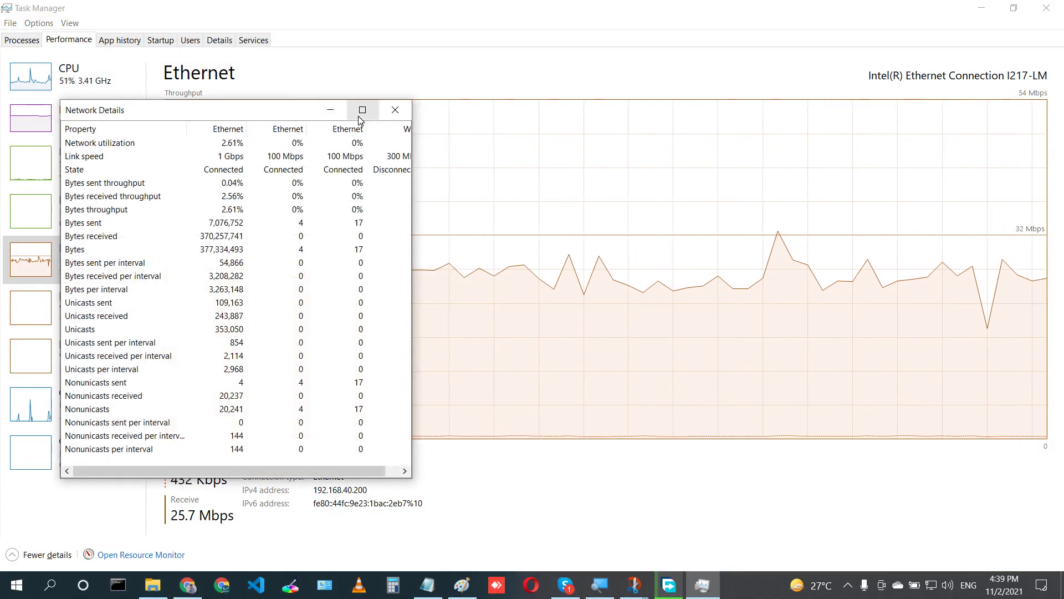
pyautogui.click(363, 110)
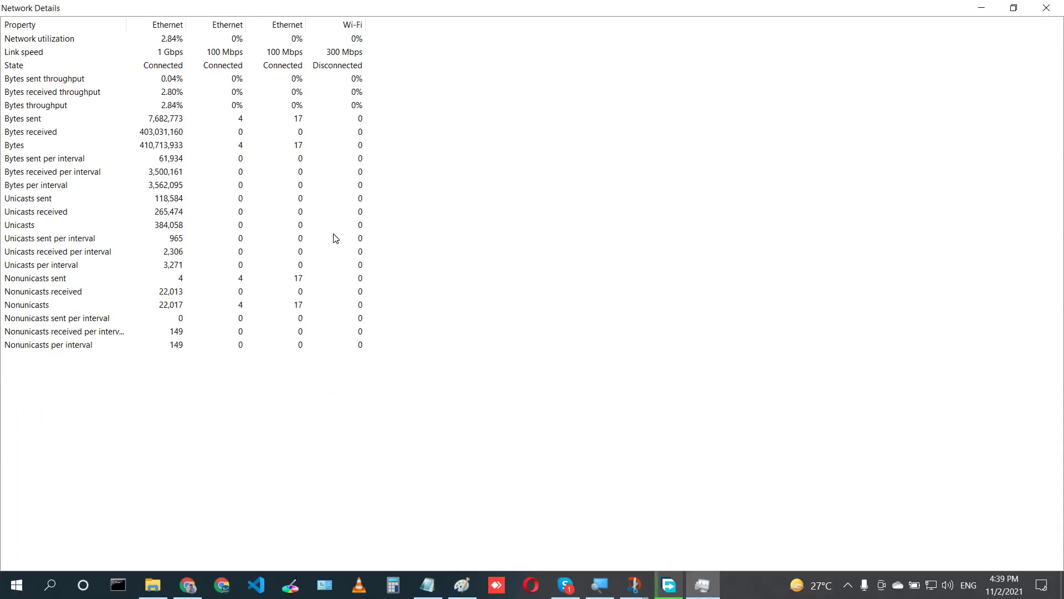
# In Calculator, compute 5.11 × 1024 = 5232.64, divide by 125 for 41.86112, then close it.
pyautogui.click(393, 585)
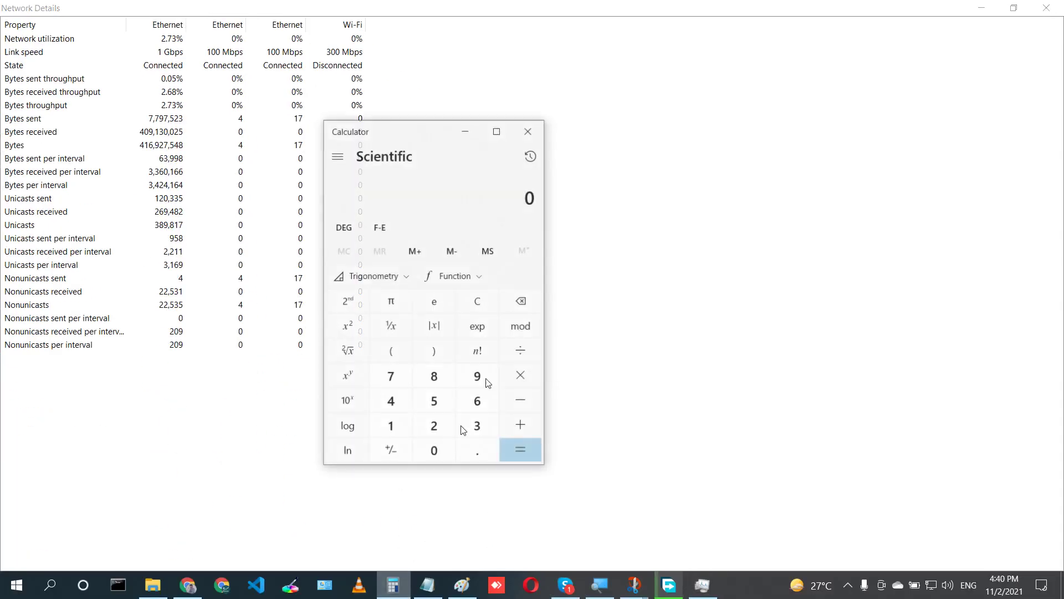
pyautogui.write('5.')
pyautogui.write('11')
pyautogui.write('*1024')
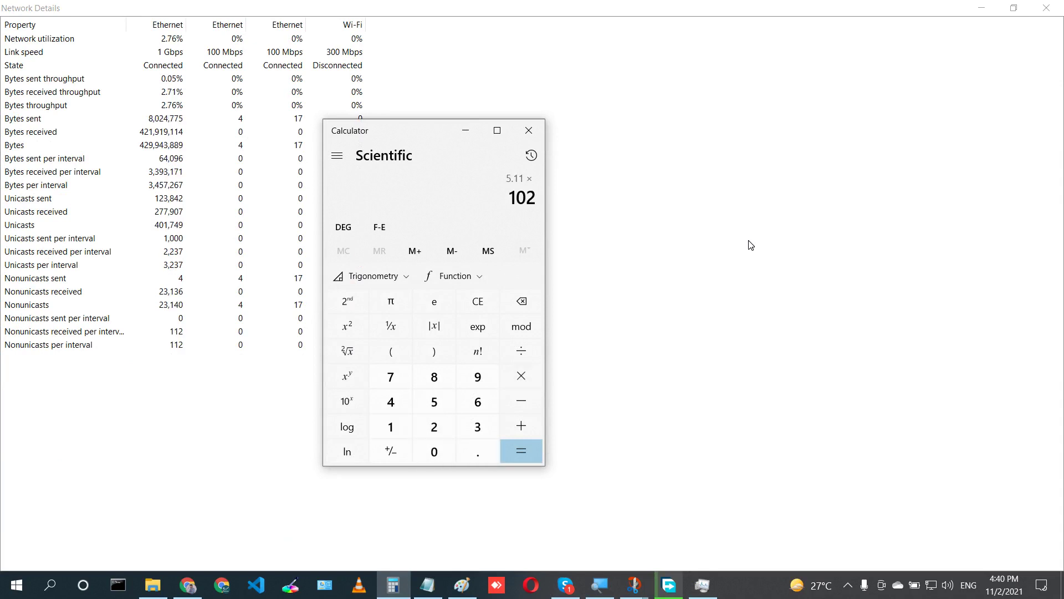
pyautogui.press('Return')
pyautogui.press('/')
pyautogui.write('125')
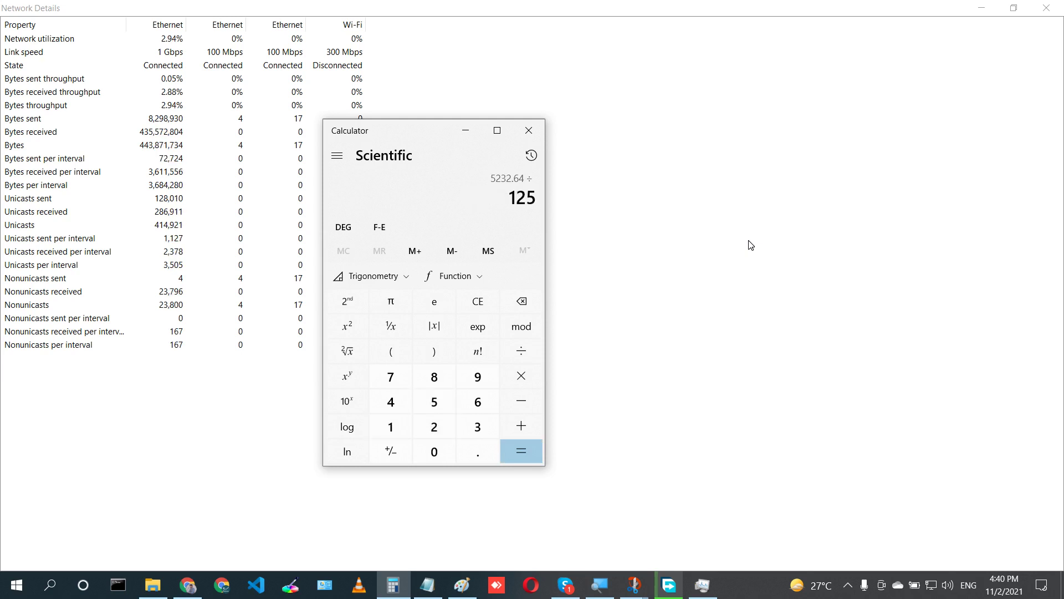
pyautogui.press('Return')
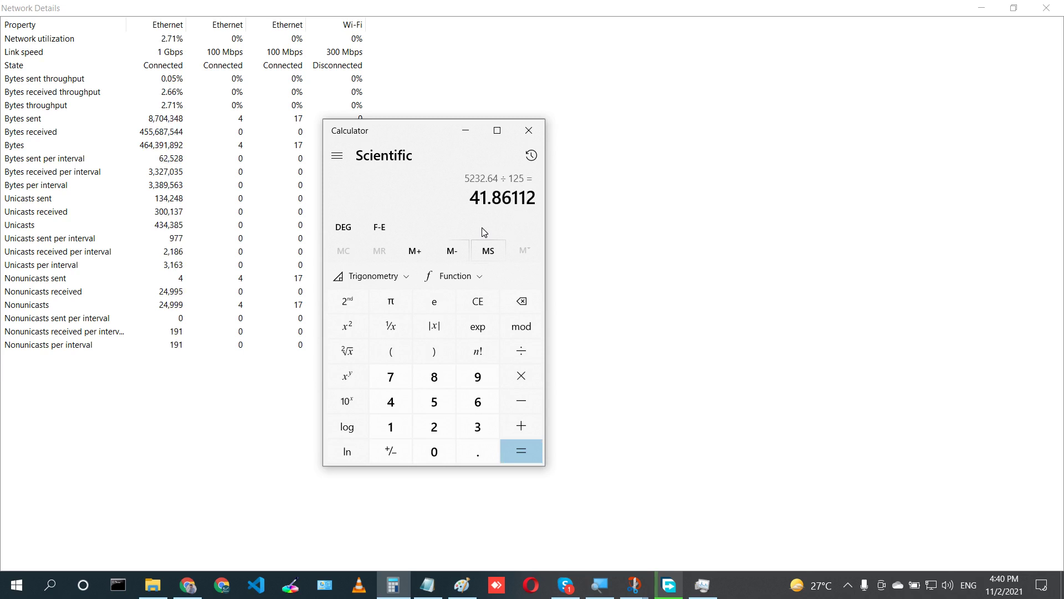
pyautogui.click(535, 129)
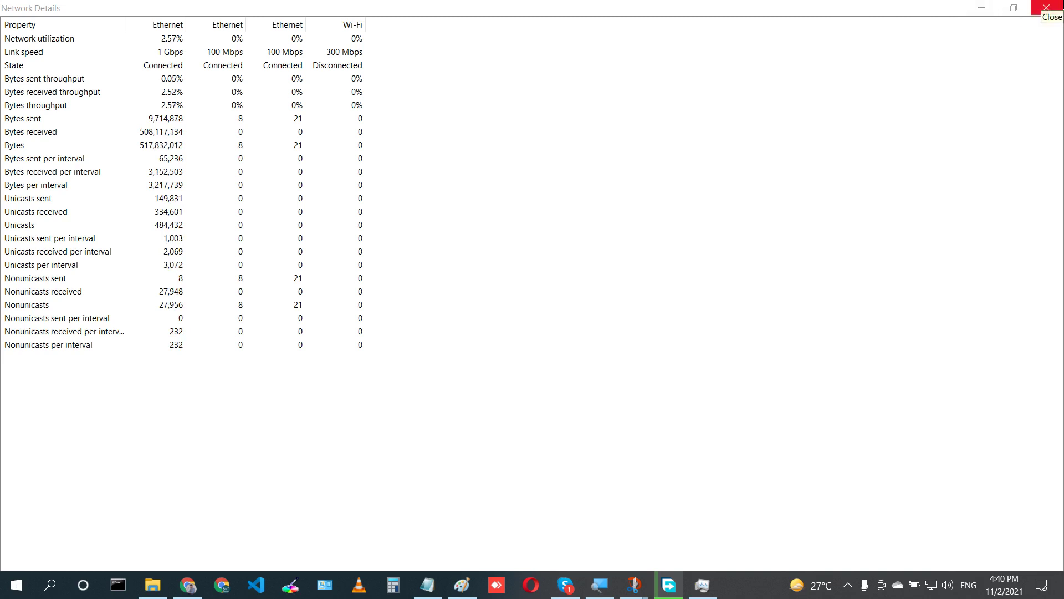
# Close Network Details, minimize Task Manager and refresh the desktop.
pyautogui.click(1047, 8)
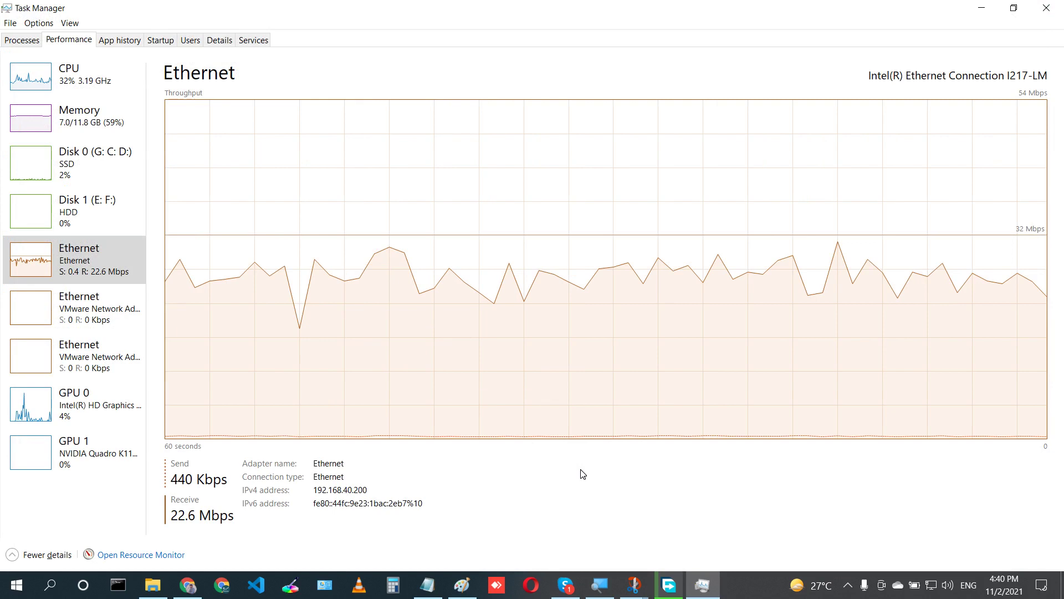
pyautogui.click(982, 8)
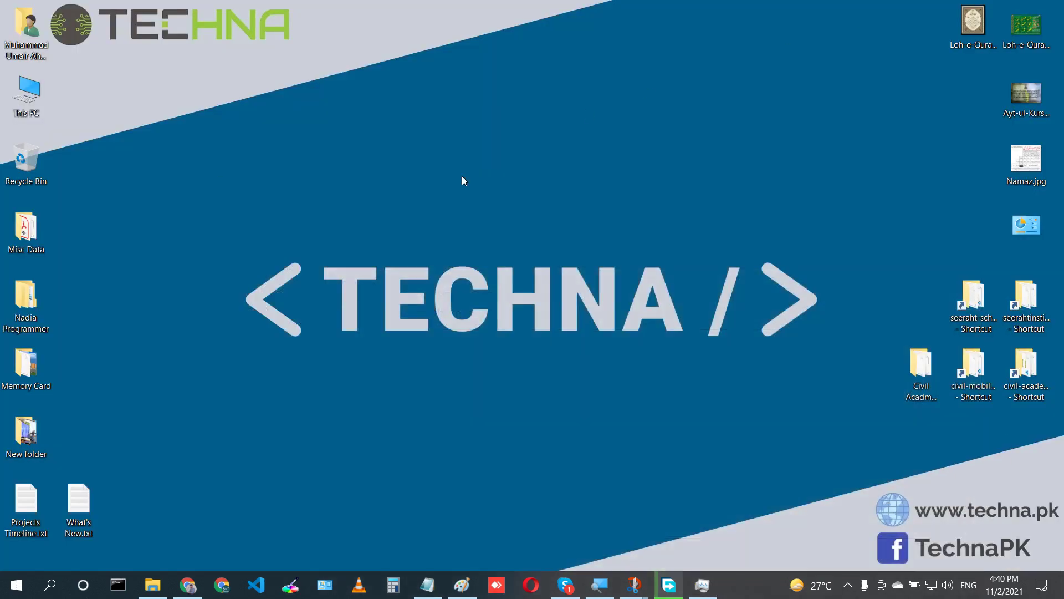
pyautogui.rightClick(424, 202)
pyautogui.click(470, 248)
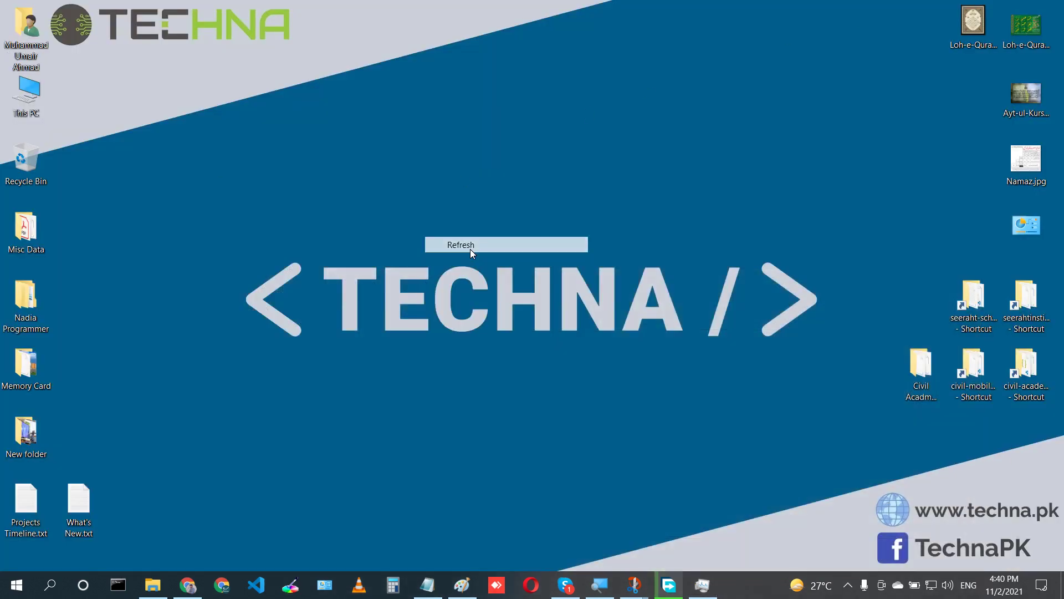
# Search for msinfo32 in Windows search, then dismiss it and type msinfo32 into the Run dialog.
pyautogui.press('super+s')
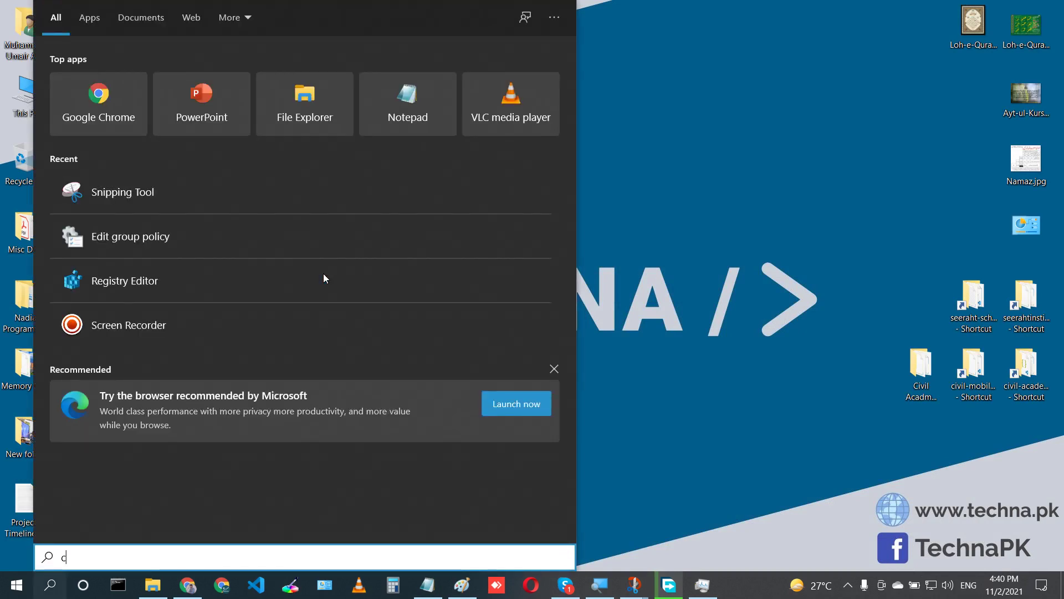
pyautogui.write('computer inf')
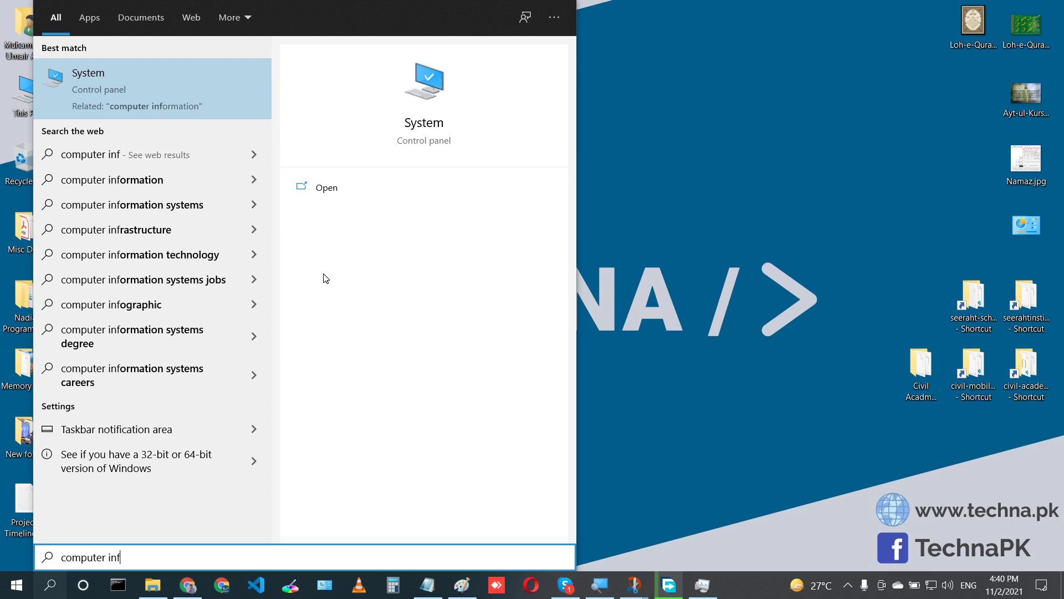
pyautogui.press('BackSpace')
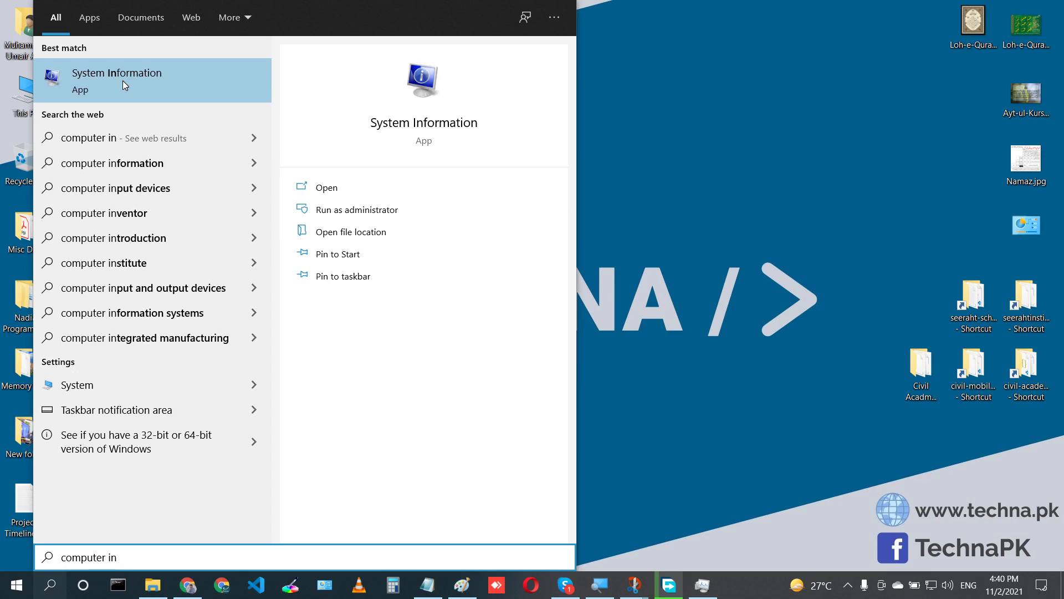
pyautogui.hotkey('ctrl', 'a')
pyautogui.write('msinf')
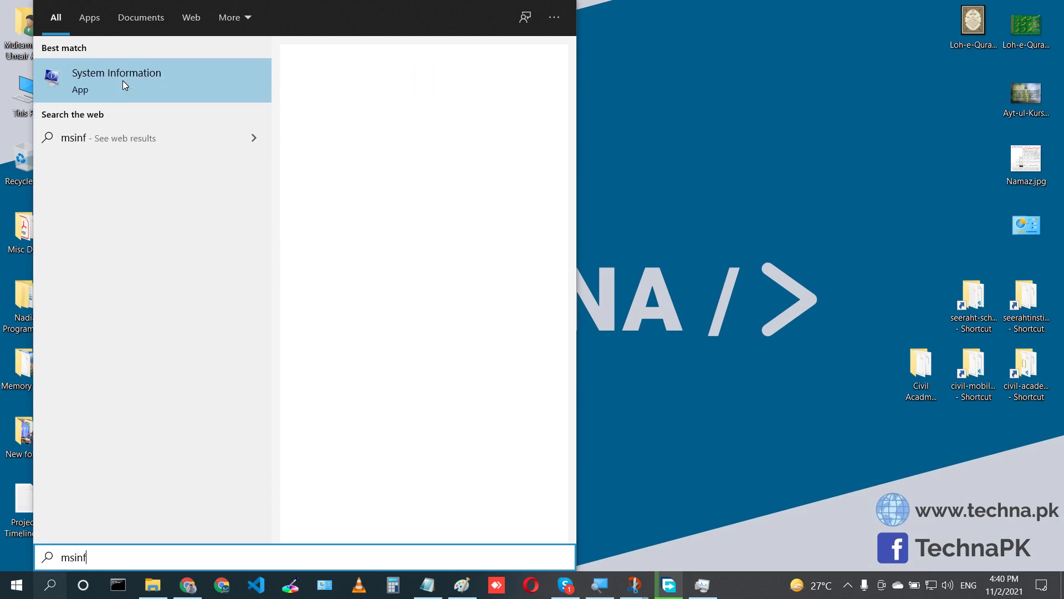
pyautogui.write('o32')
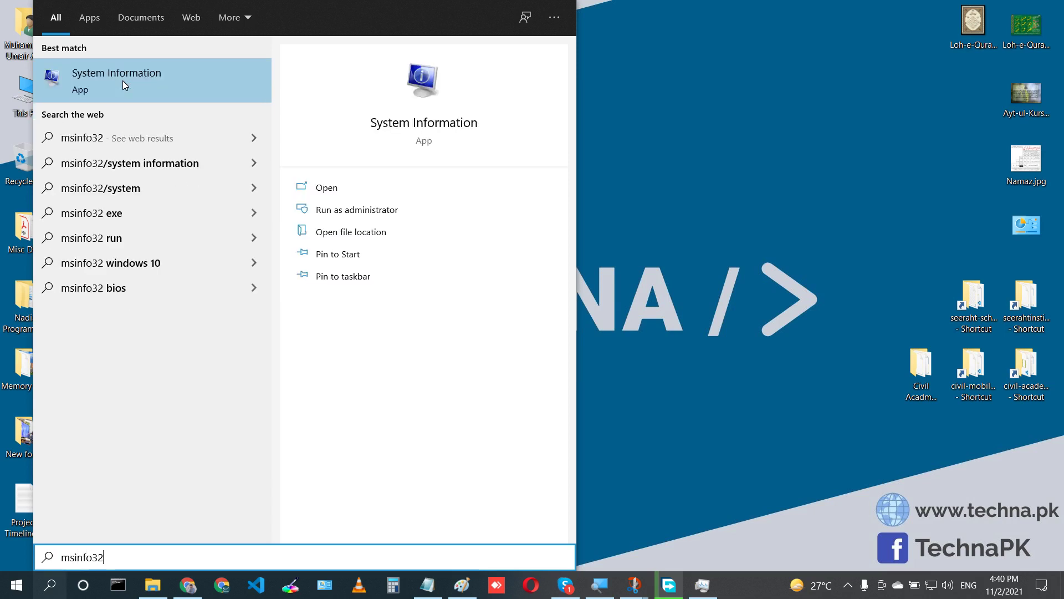
pyautogui.click(122, 81)
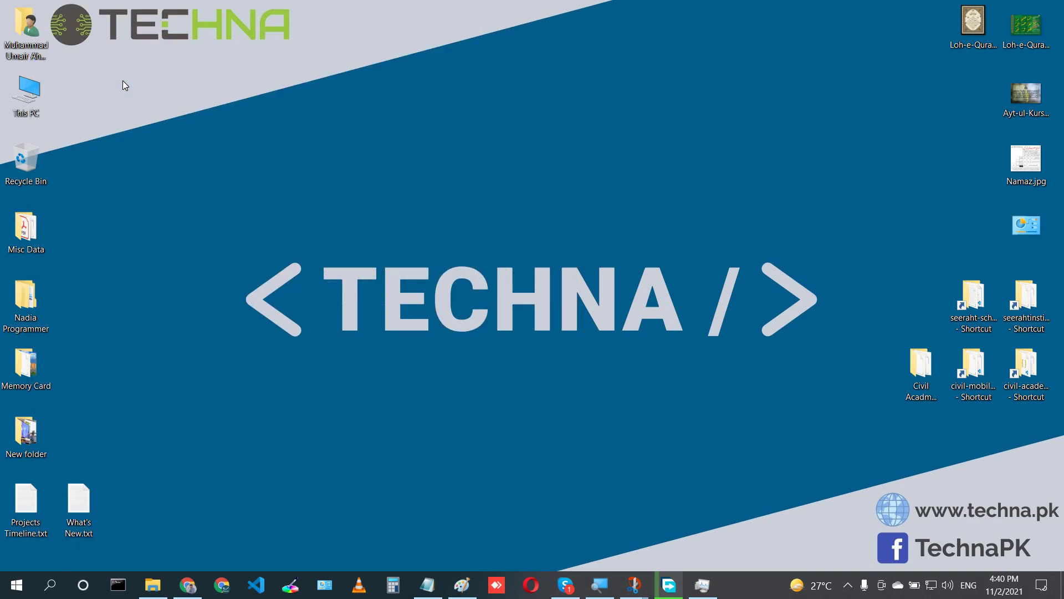
pyautogui.press('super+r')
pyautogui.write('msinfo')
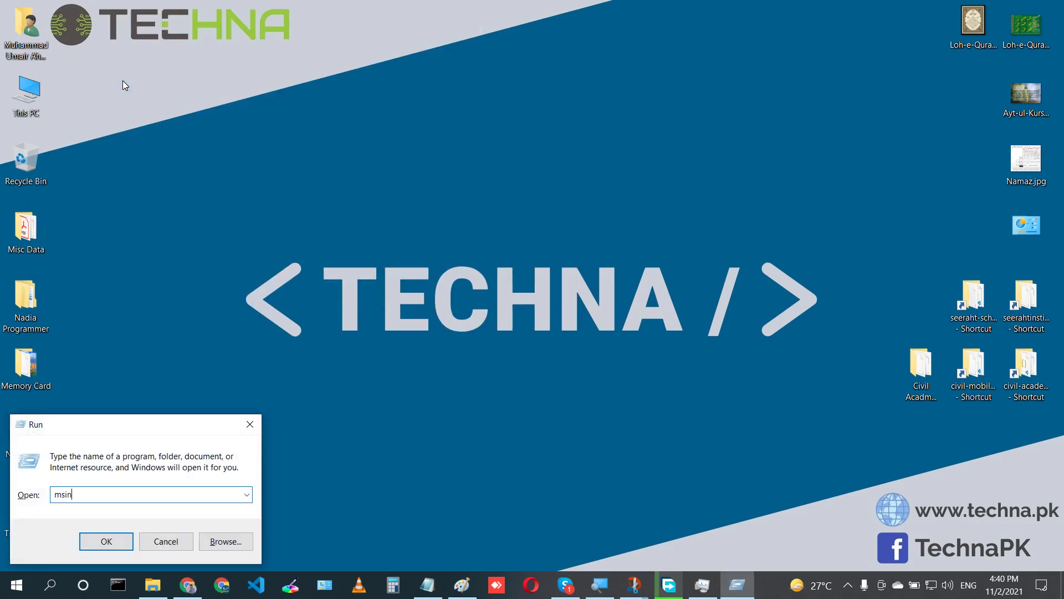
pyautogui.write('32')
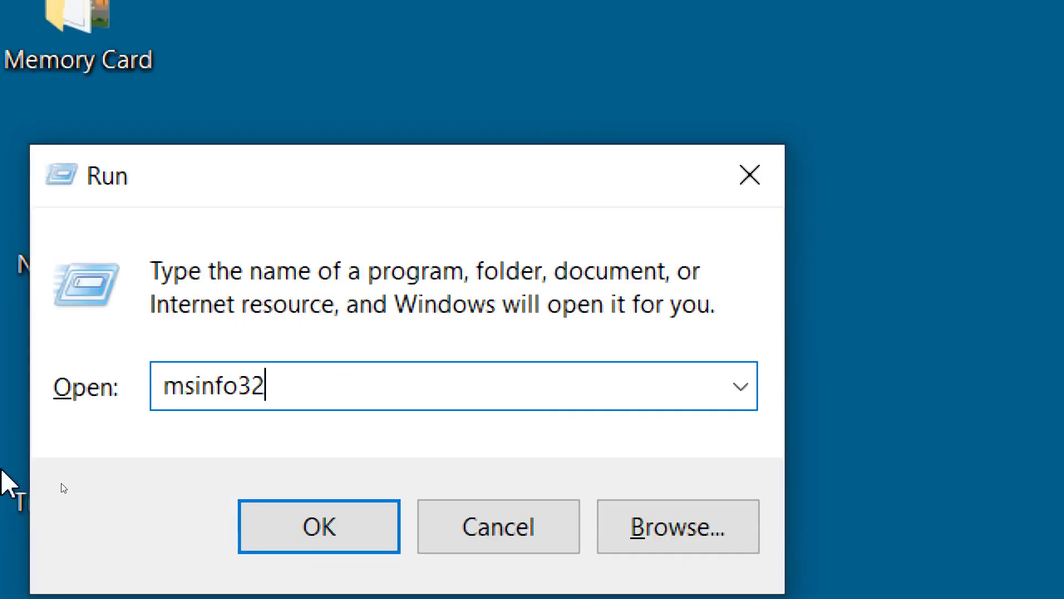
# Launch System Information, scroll the System Summary, expand Hardware Resources and Components, and select USB.
pyautogui.press('Return')
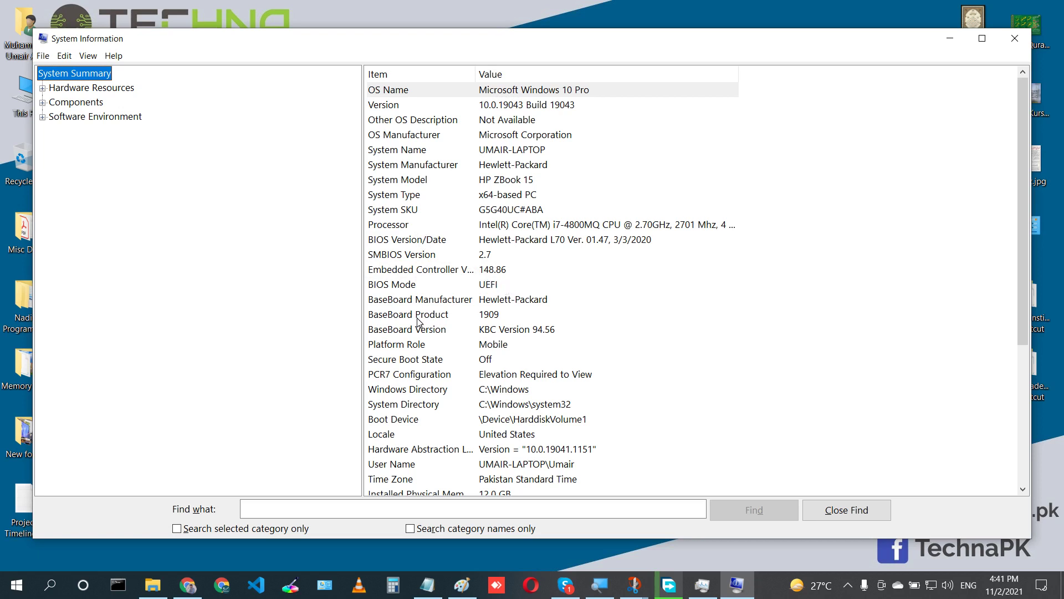
pyautogui.scroll(-4, 472, 380)
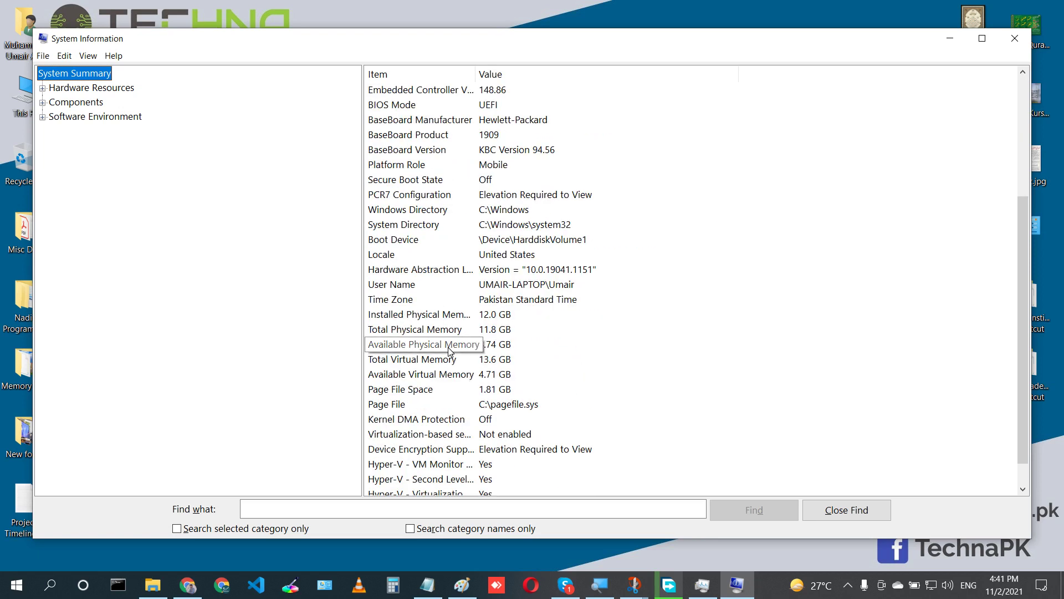
pyautogui.scroll(-1, 448, 347)
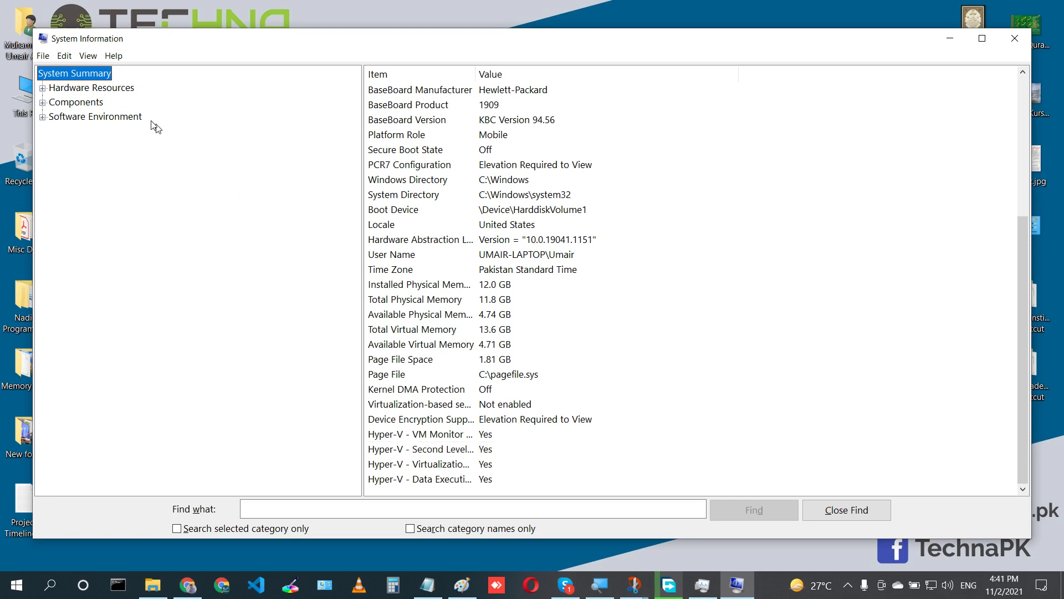
pyautogui.click(42, 88)
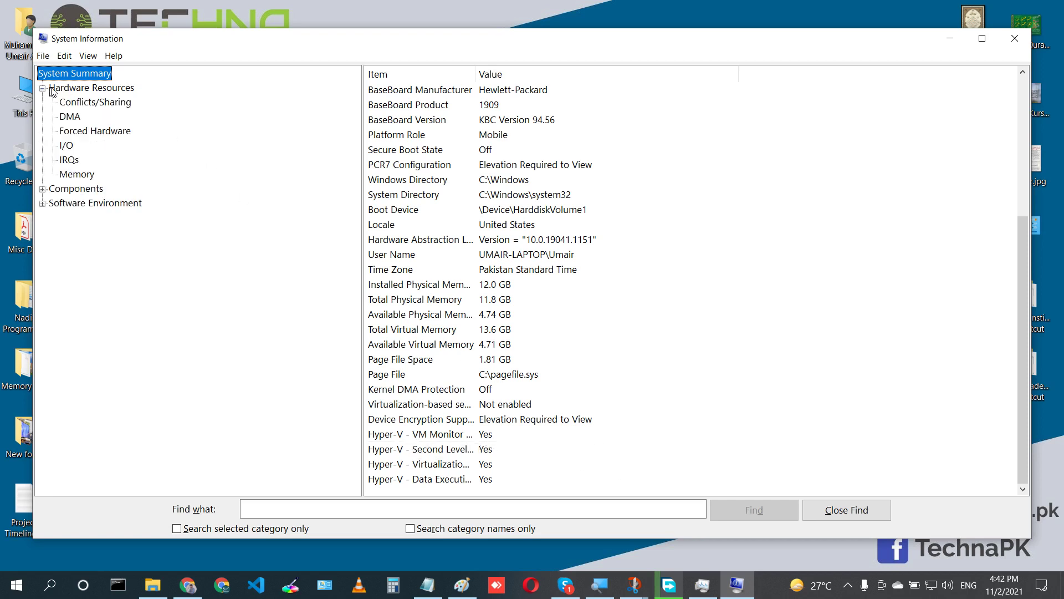
pyautogui.click(42, 189)
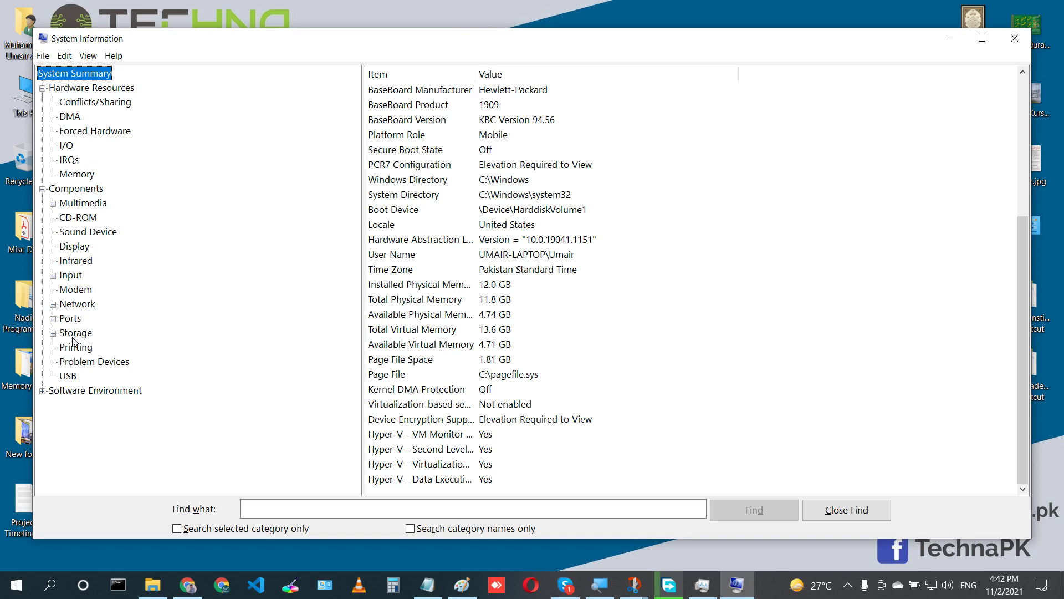
pyautogui.click(67, 376)
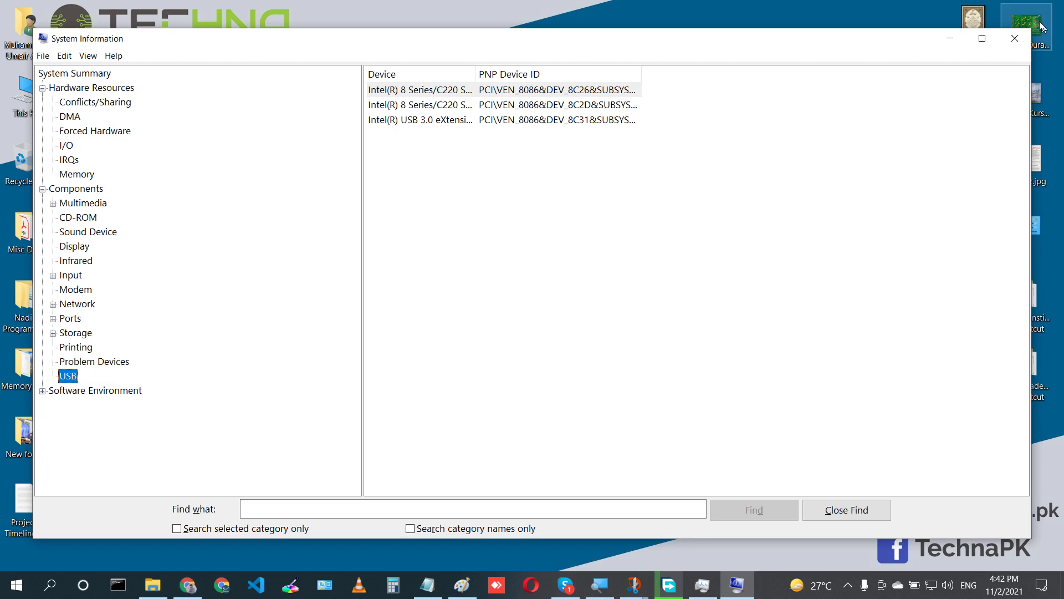
# Close System Information, refresh the desktop, and run msconfig from the Run dialog.
pyautogui.click(1014, 39)
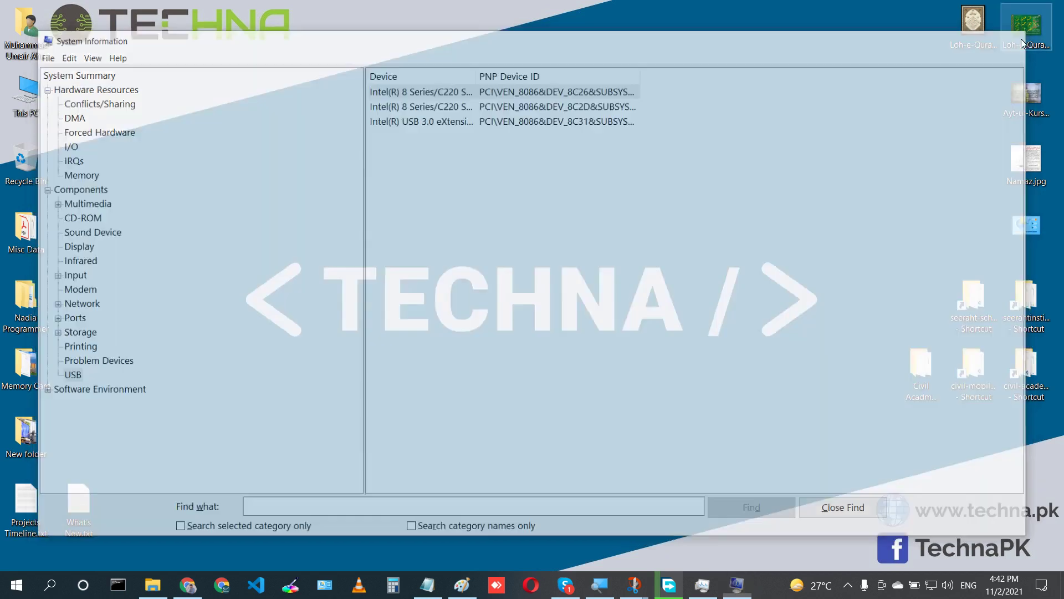
pyautogui.rightClick(590, 91)
pyautogui.click(621, 132)
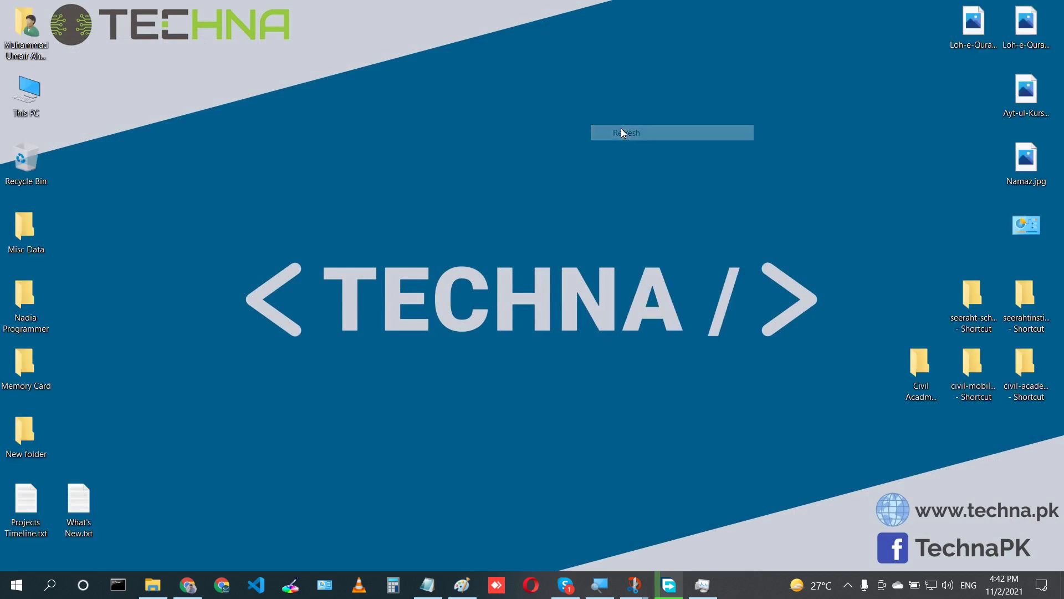
pyautogui.press('super+r')
pyautogui.write('msconfig')
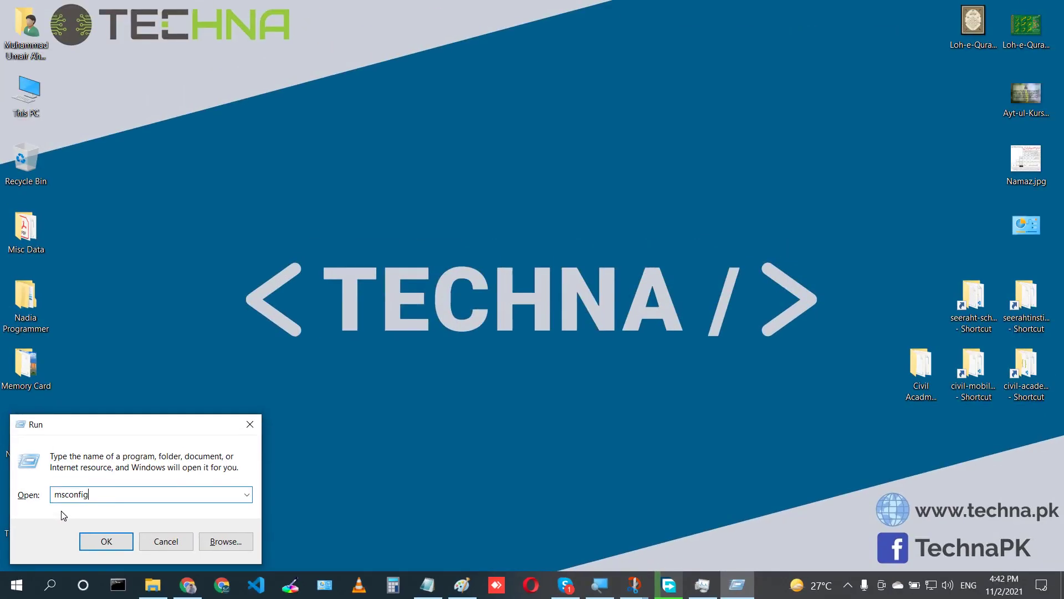
pyautogui.press('Return')
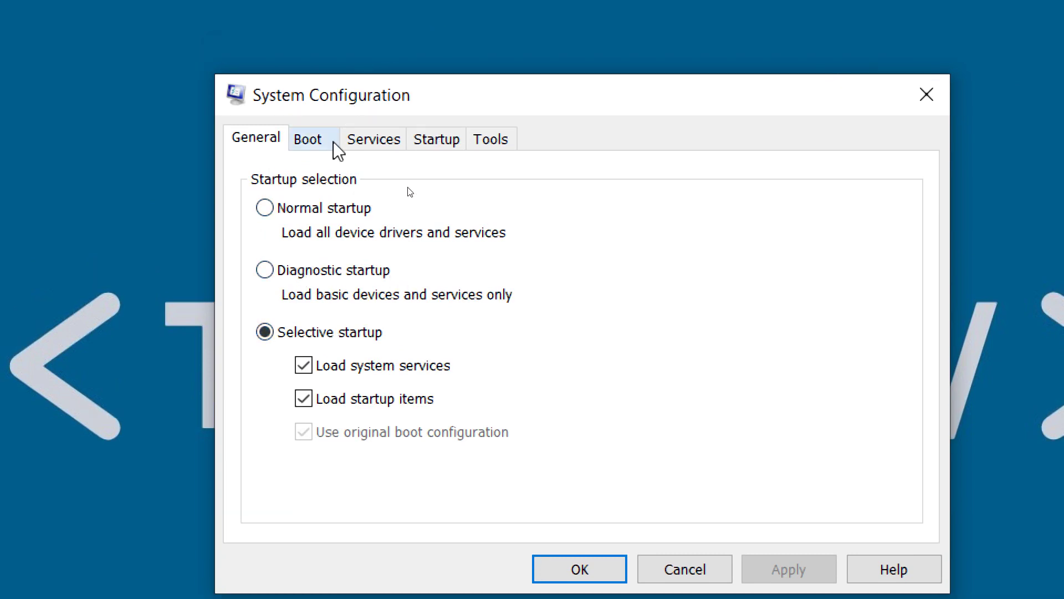
# Browse the Boot, Services, Startup and Tools tabs of System Configuration.
pyautogui.click(333, 113)
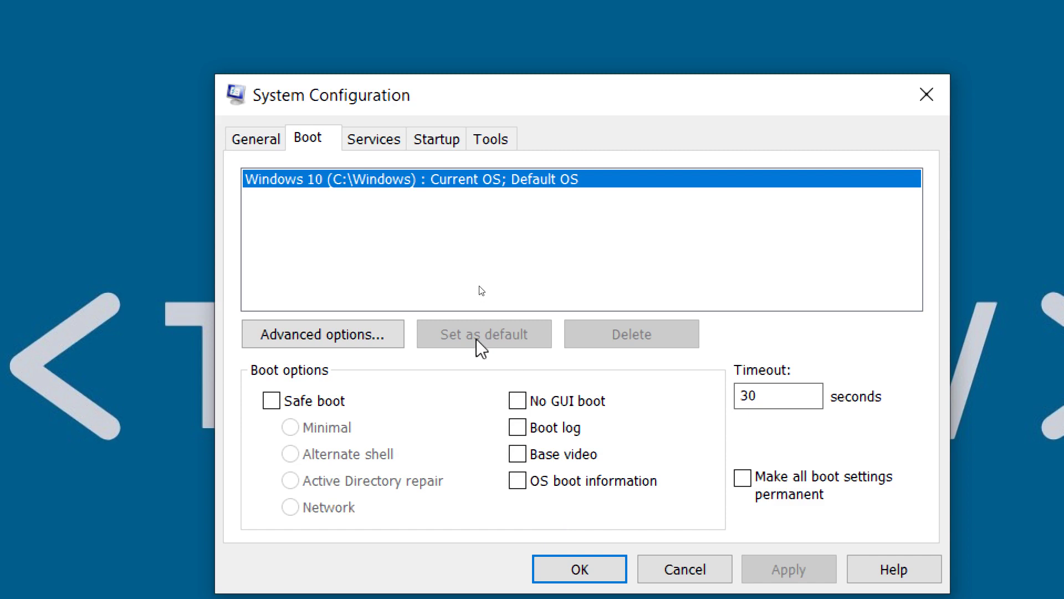
pyautogui.click(390, 134)
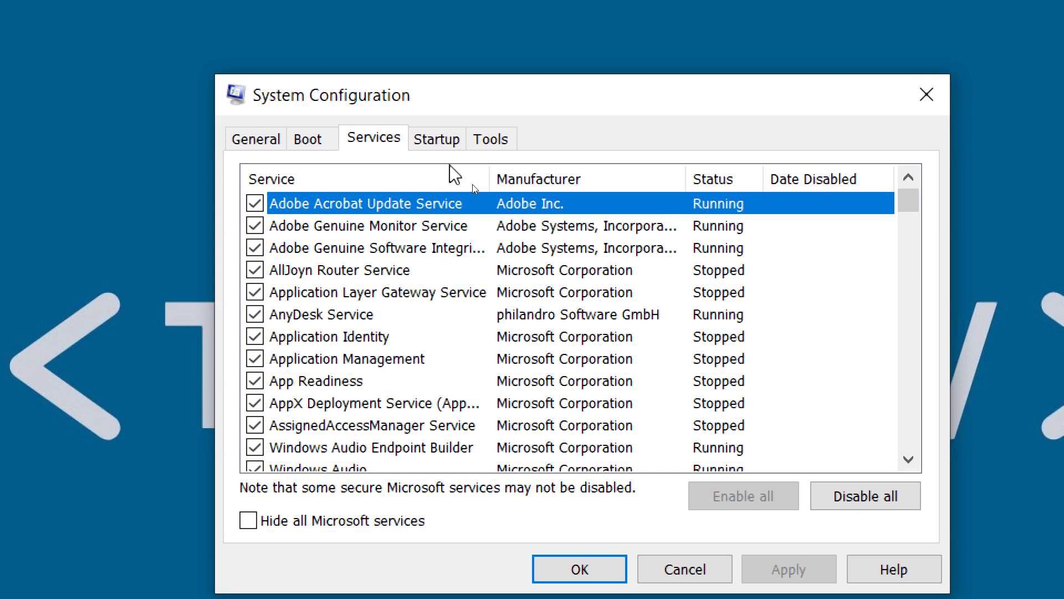
pyautogui.click(444, 139)
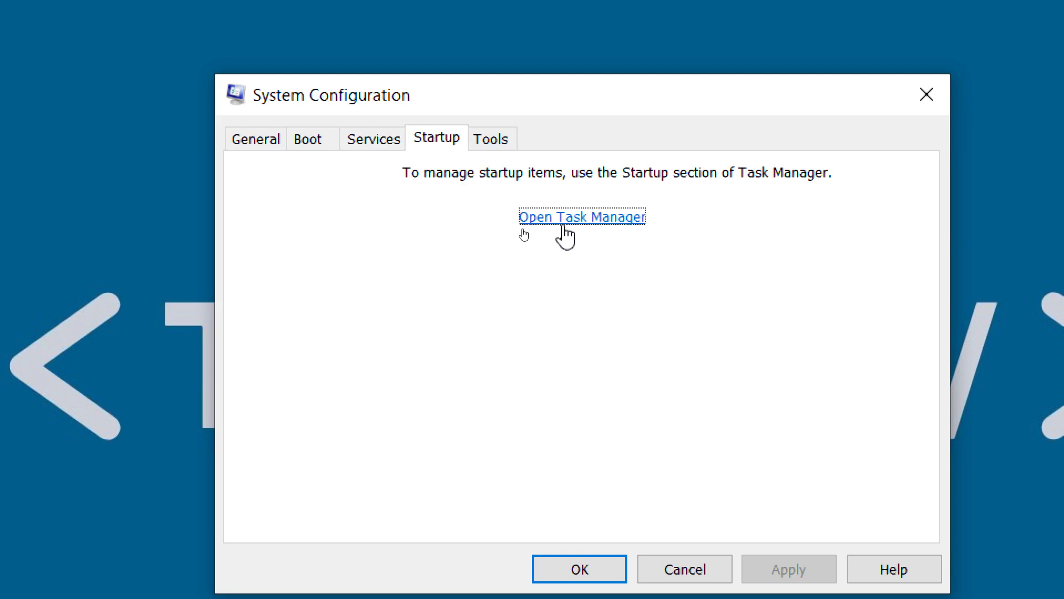
pyautogui.click(491, 144)
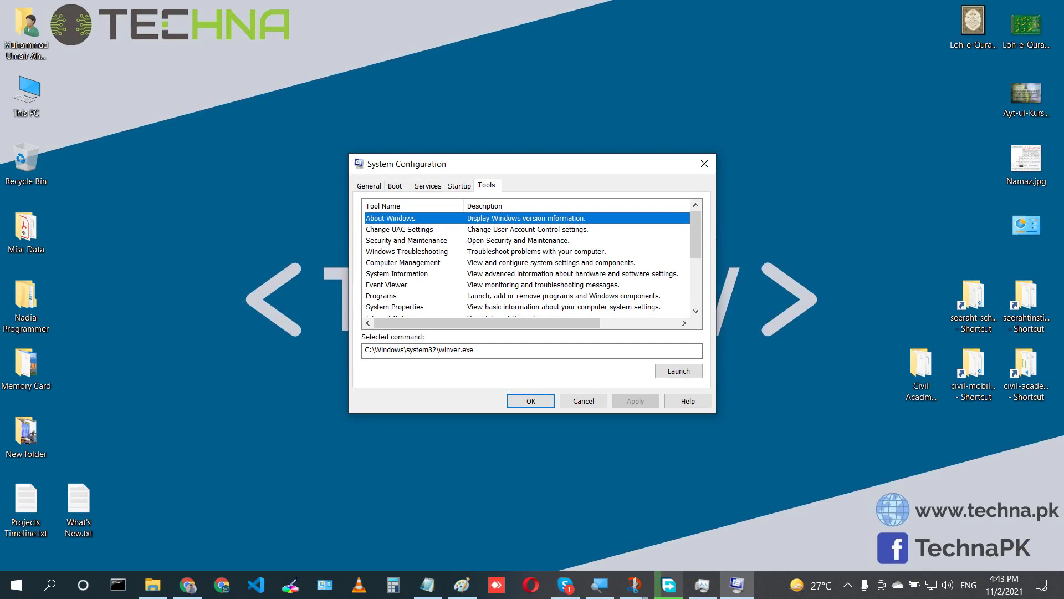
# Run winver to view Windows version 21H1 (OS Build 19043.1288), then close it.
pyautogui.press('super+r')
pyautogui.write('winver')
pyautogui.press('Return')
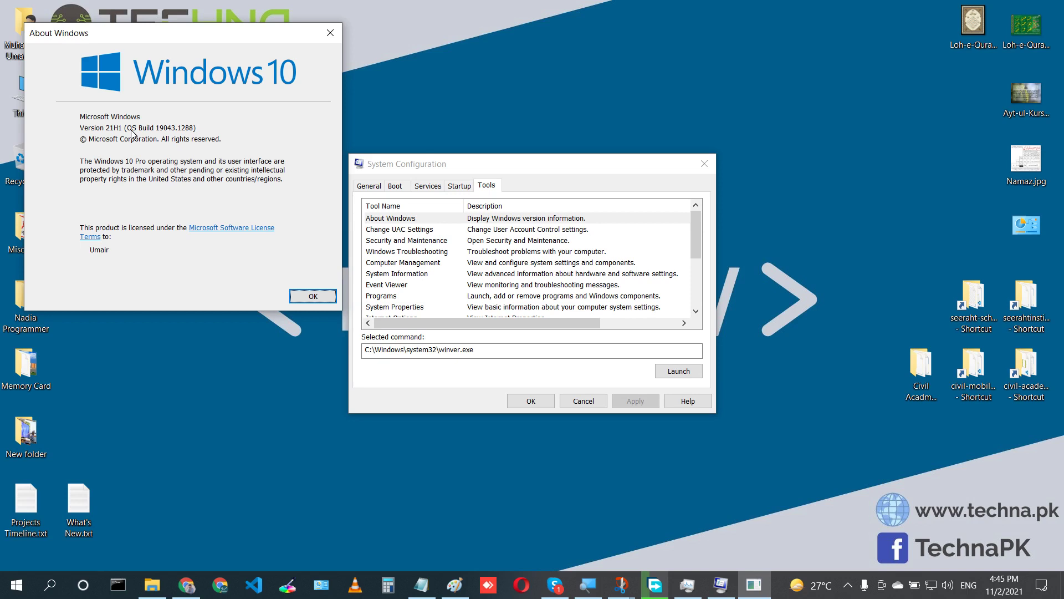
pyautogui.click(333, 31)
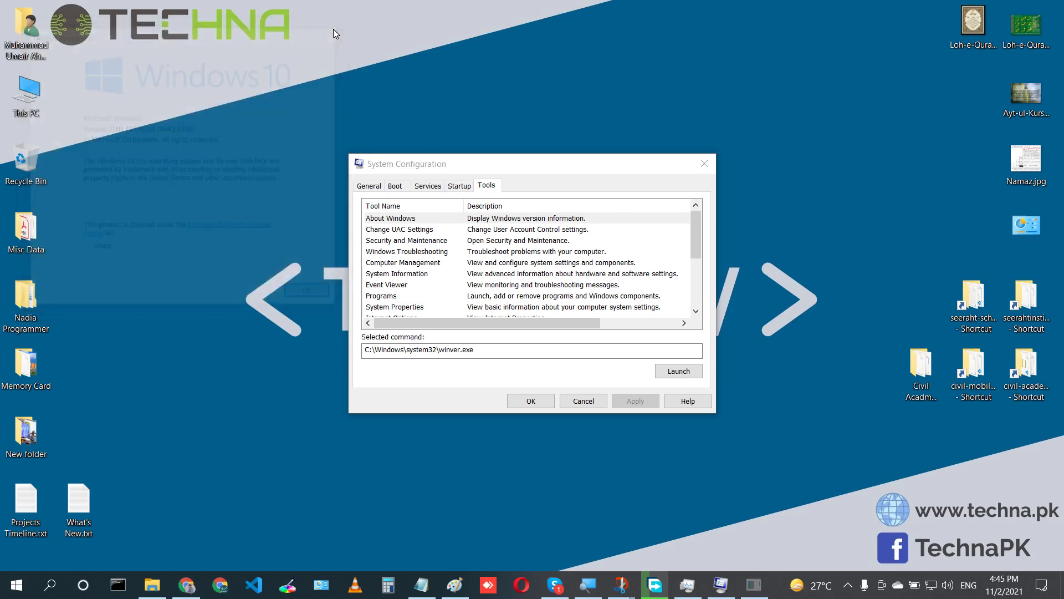
# Launch About Windows from the Tools list, close it, and select Change UAC Settings.
pyautogui.click(405, 219)
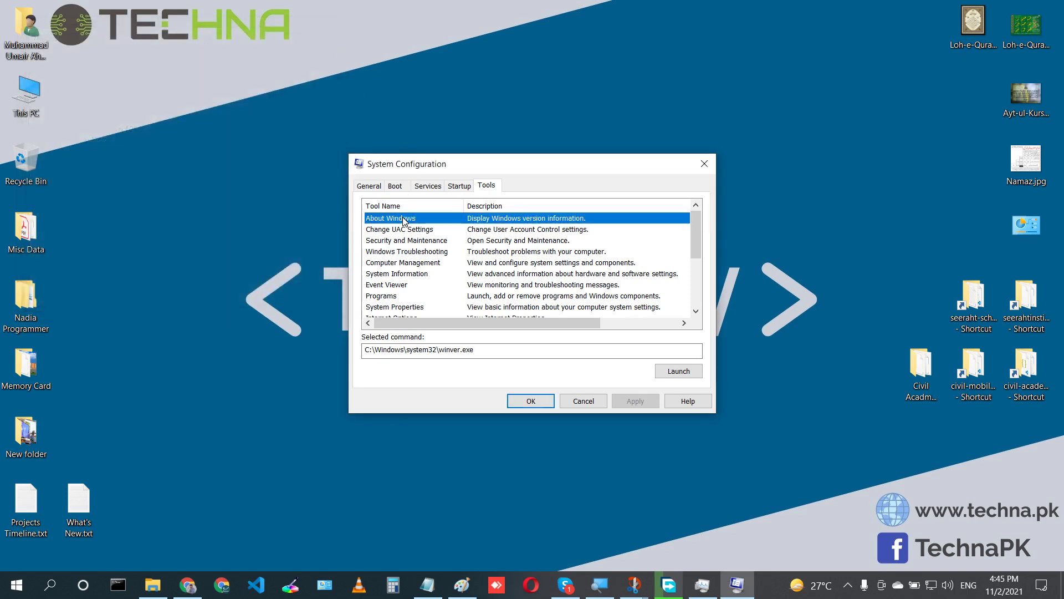
pyautogui.click(680, 373)
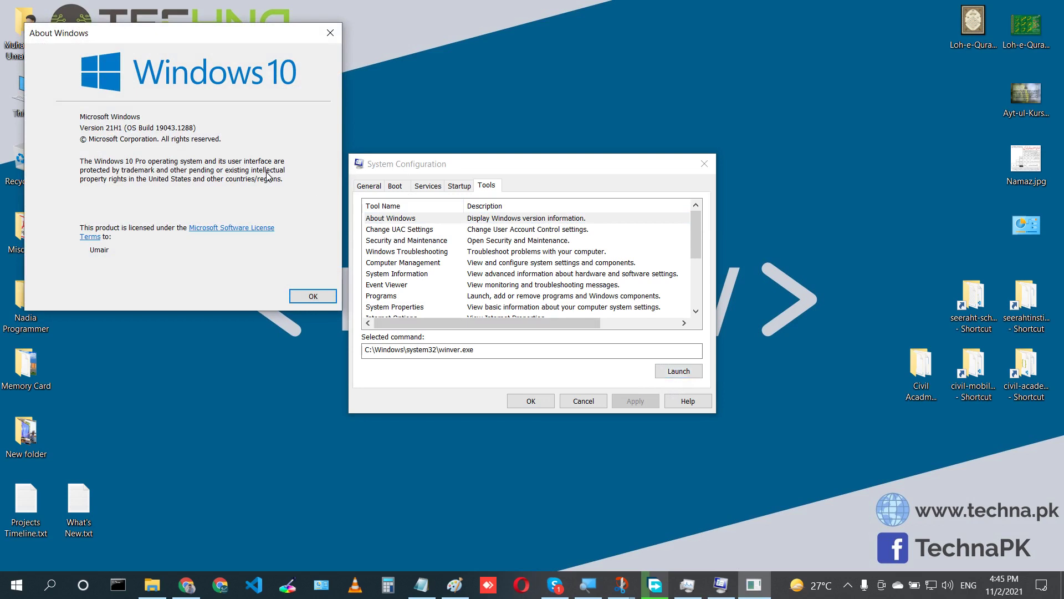
pyautogui.click(330, 34)
pyautogui.click(416, 231)
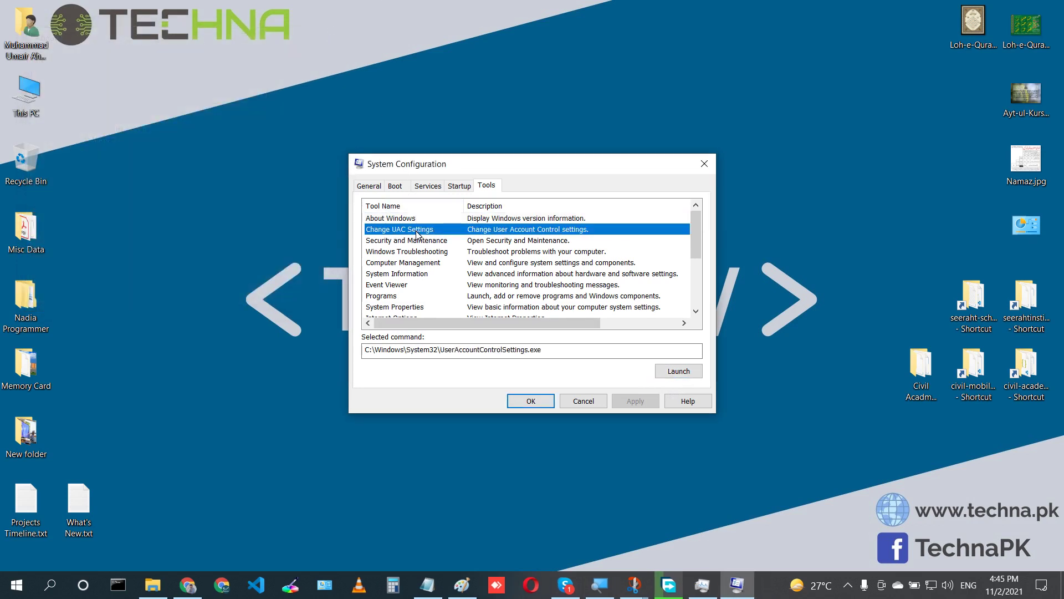
pyautogui.click(671, 369)
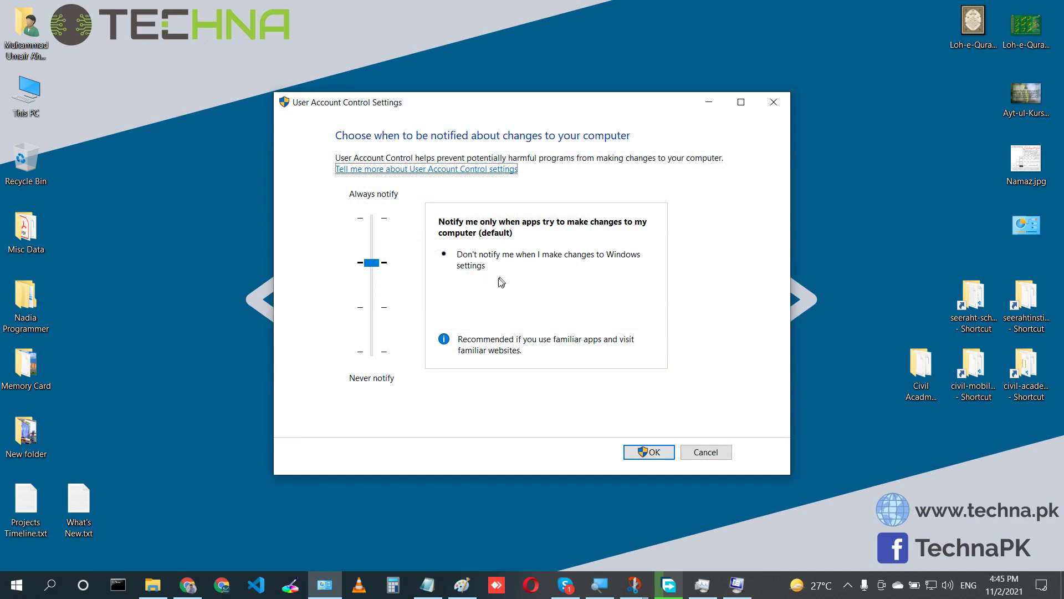
pyautogui.moveTo(373, 267); pyautogui.dragTo(386, 216)
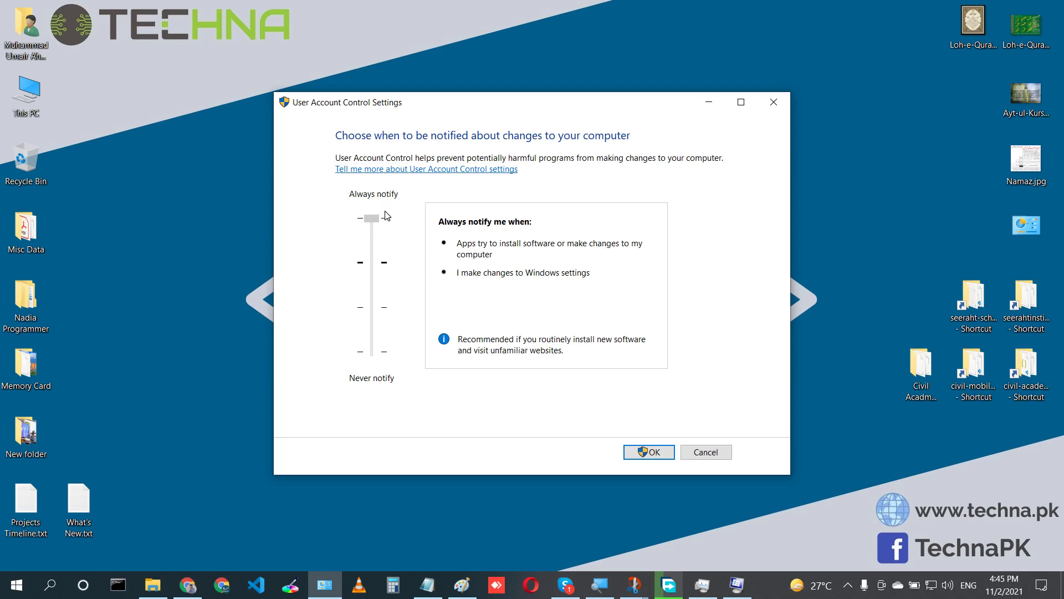
pyautogui.moveTo(387, 217); pyautogui.dragTo(389, 264)
pyautogui.click(720, 454)
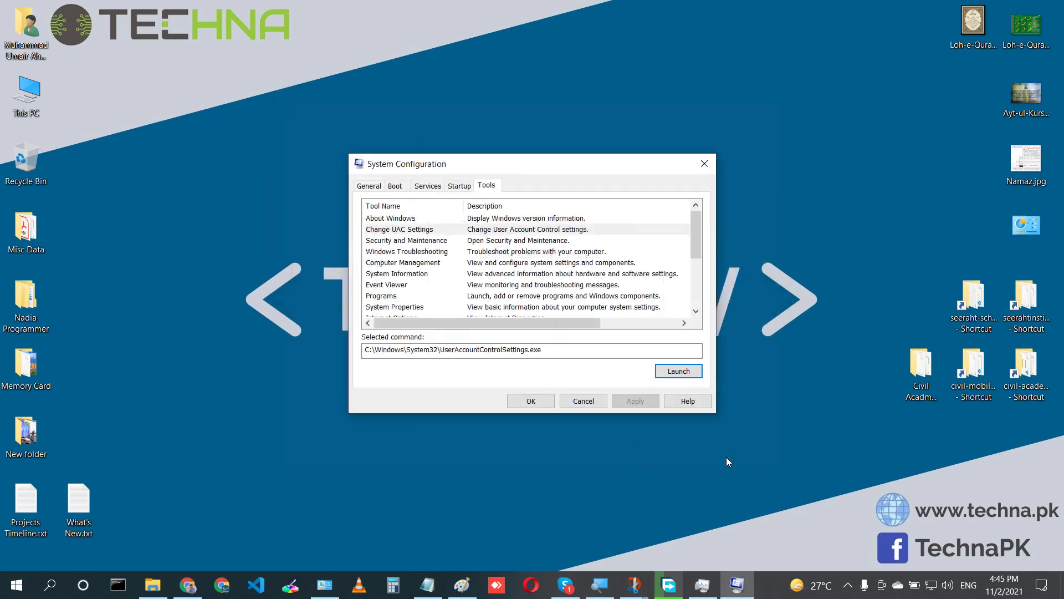
# Launch Security and Maintenance from the Tools list, then close it.
pyautogui.click(428, 241)
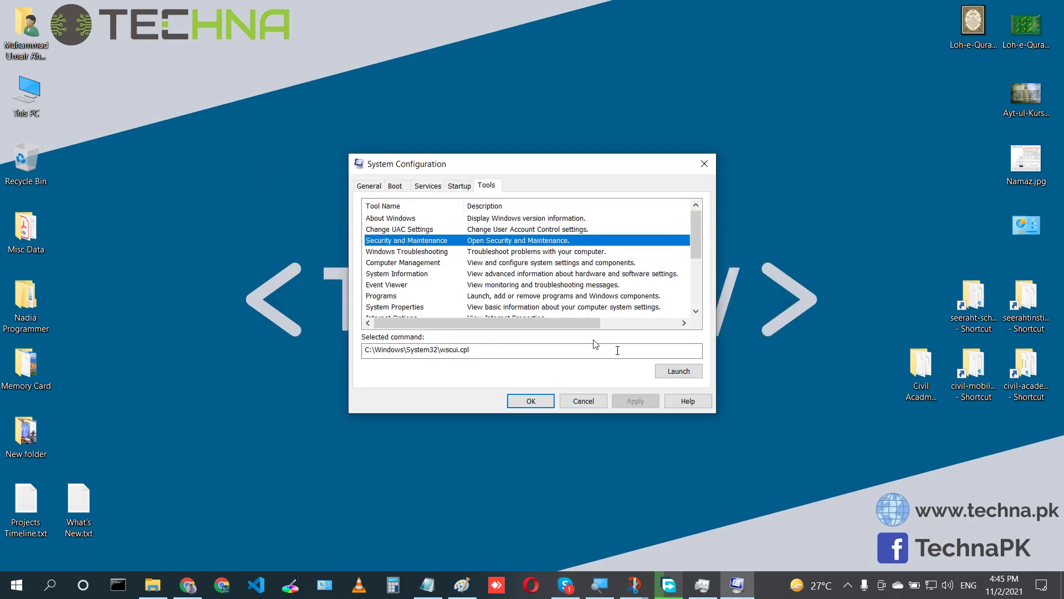
pyautogui.click(671, 370)
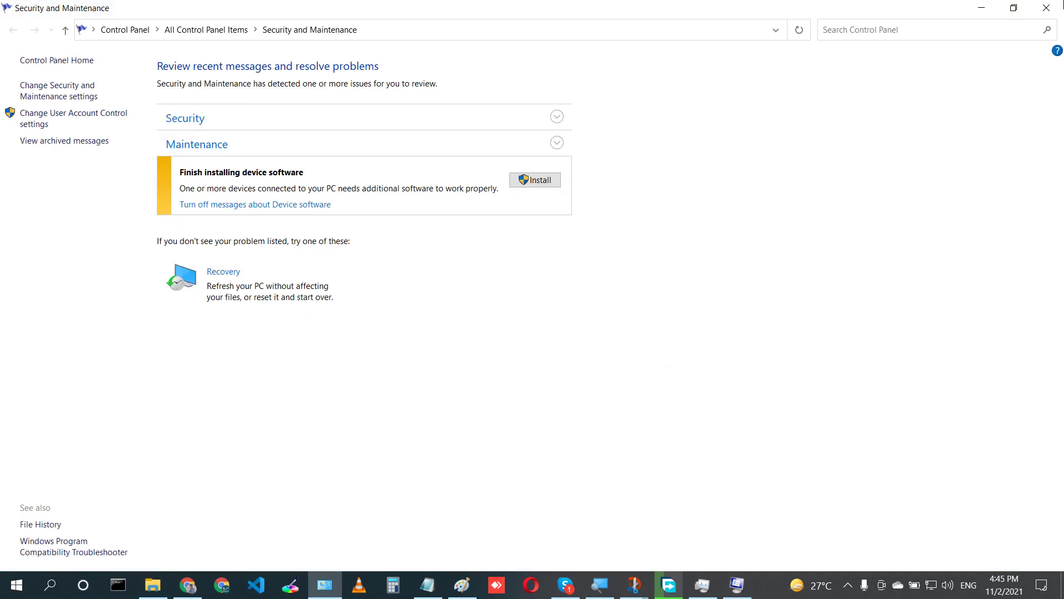
pyautogui.click(1047, 7)
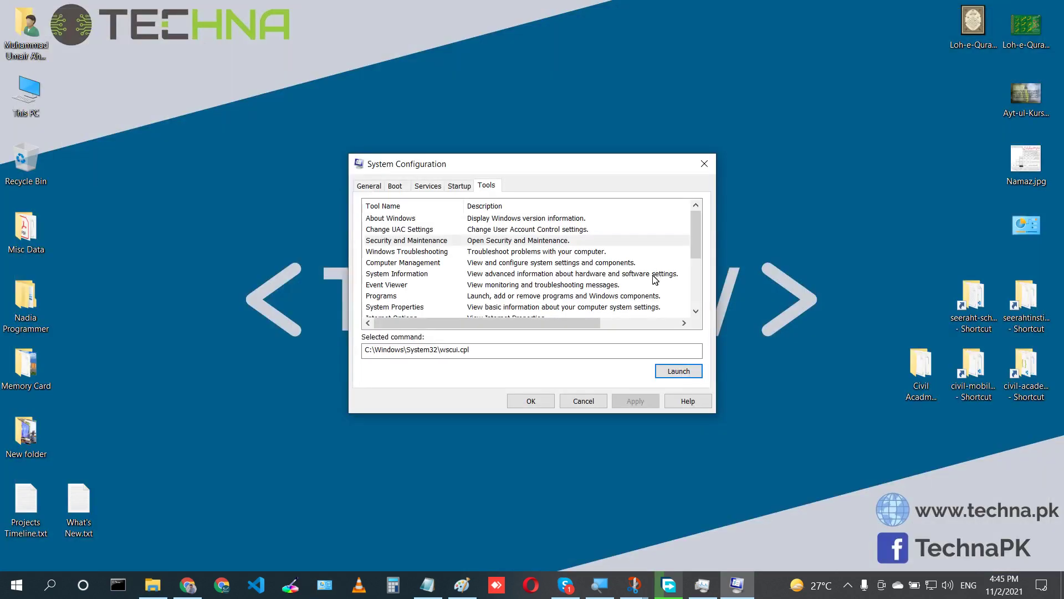
# Select Programs in the Tools list, launch Programs and Features showing 43 programs, then close it.
pyautogui.click(430, 253)
pyautogui.click(428, 264)
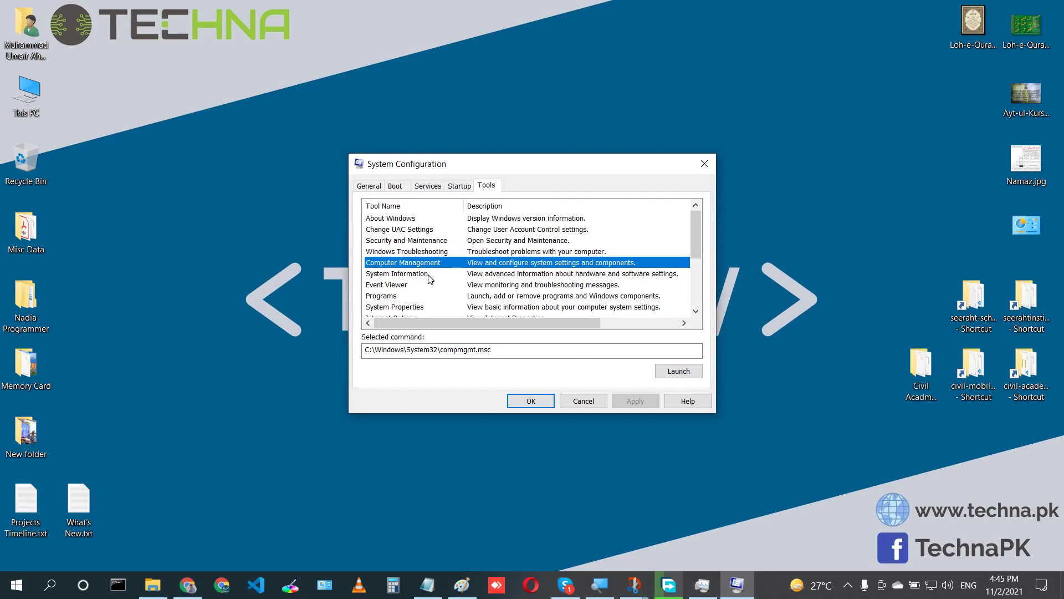
pyautogui.click(431, 274)
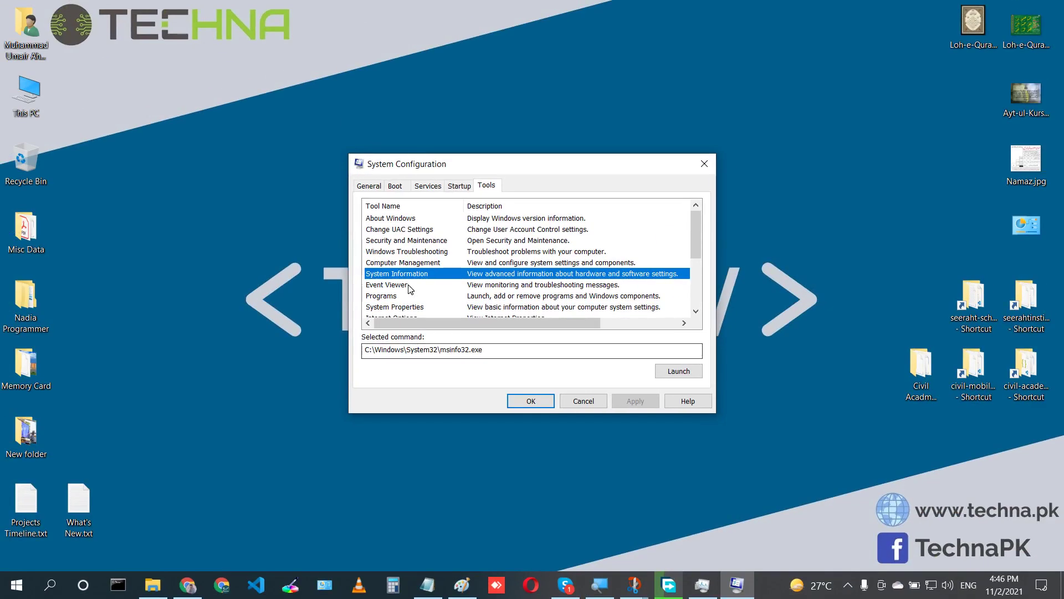
pyautogui.click(411, 296)
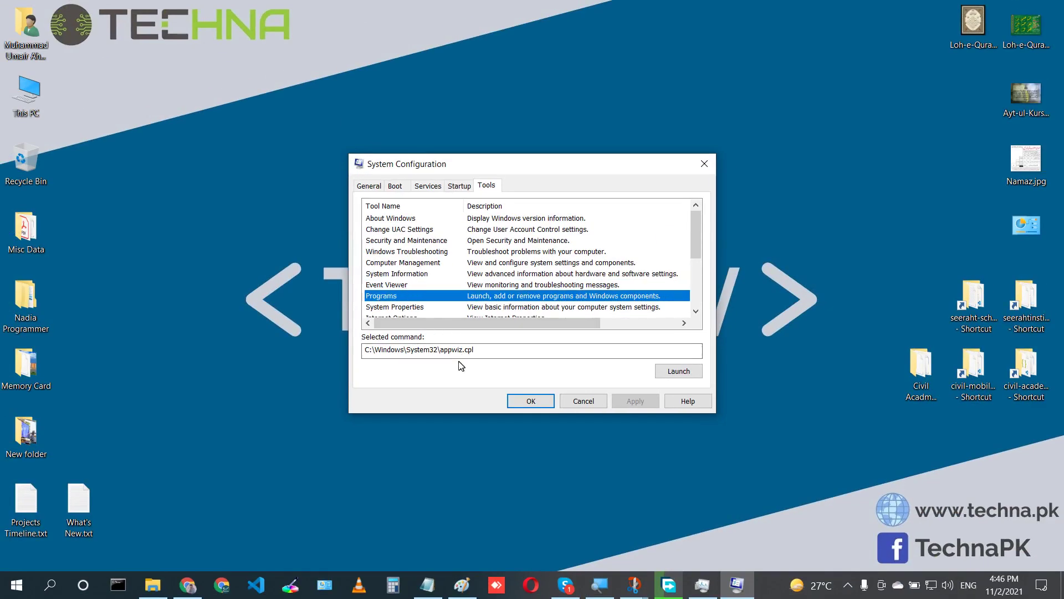
pyautogui.click(679, 372)
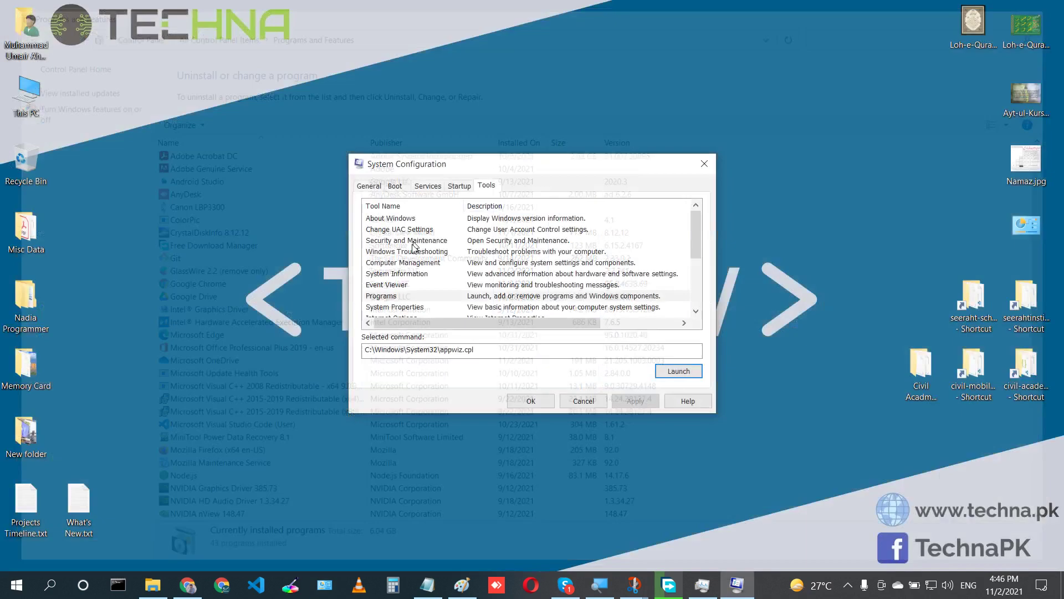
pyautogui.click(1047, 8)
pyautogui.press('super+s')
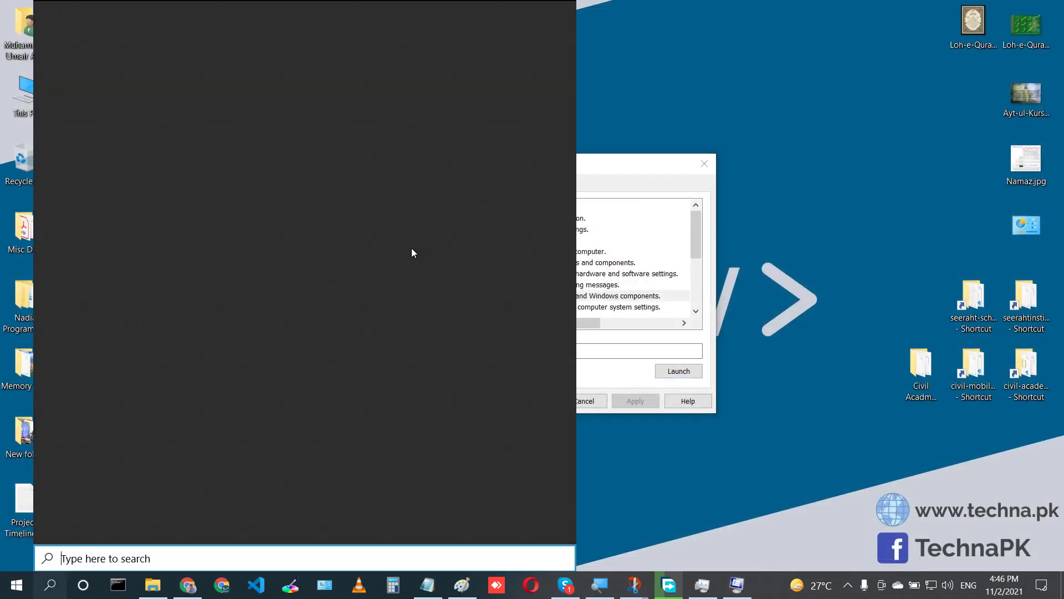
pyautogui.write('contro')
pyautogui.press('Return')
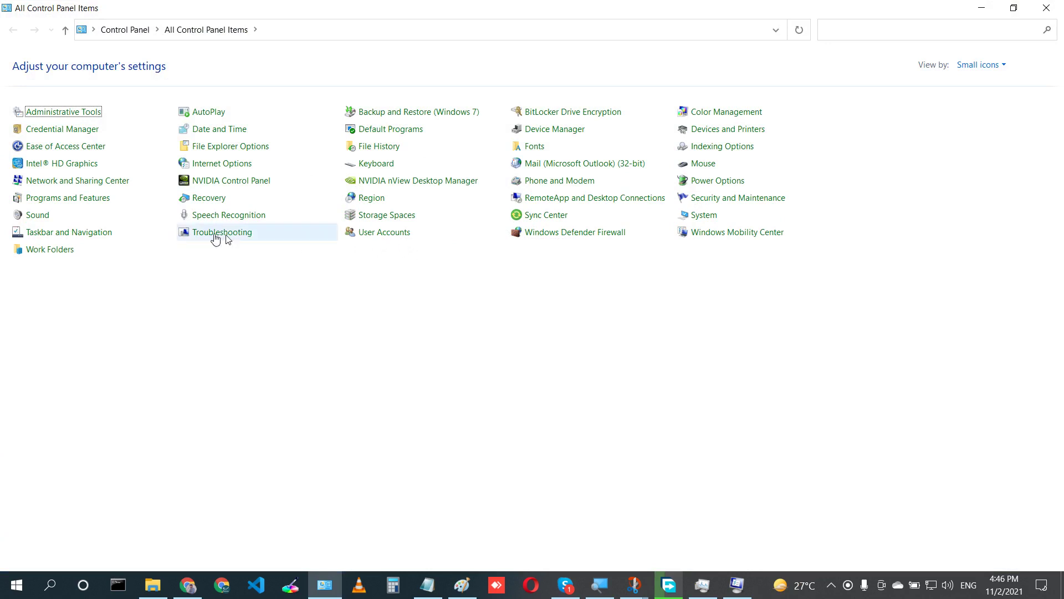
pyautogui.click(79, 204)
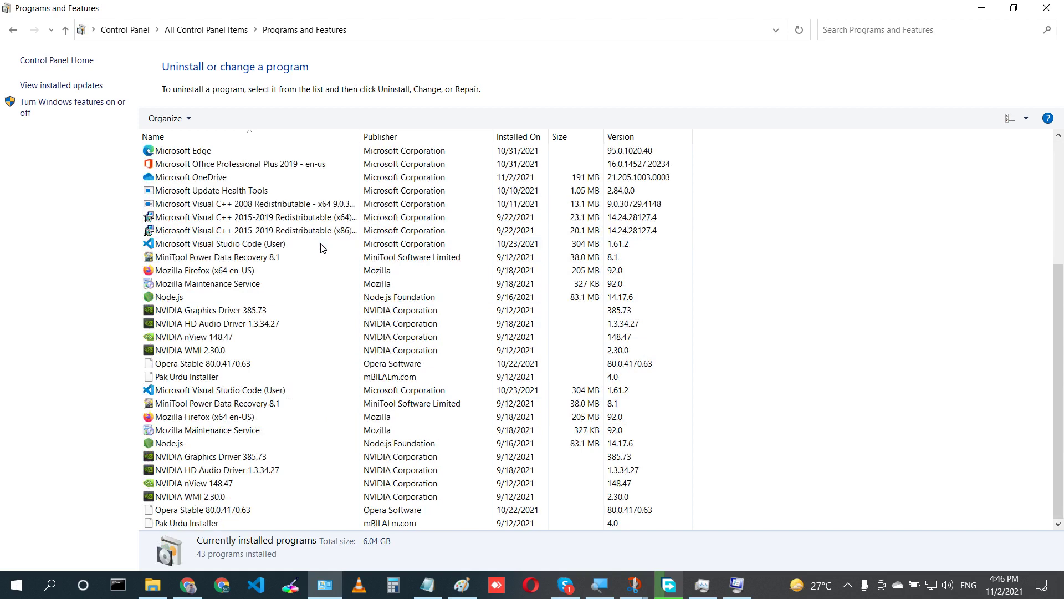
pyautogui.click(1046, 8)
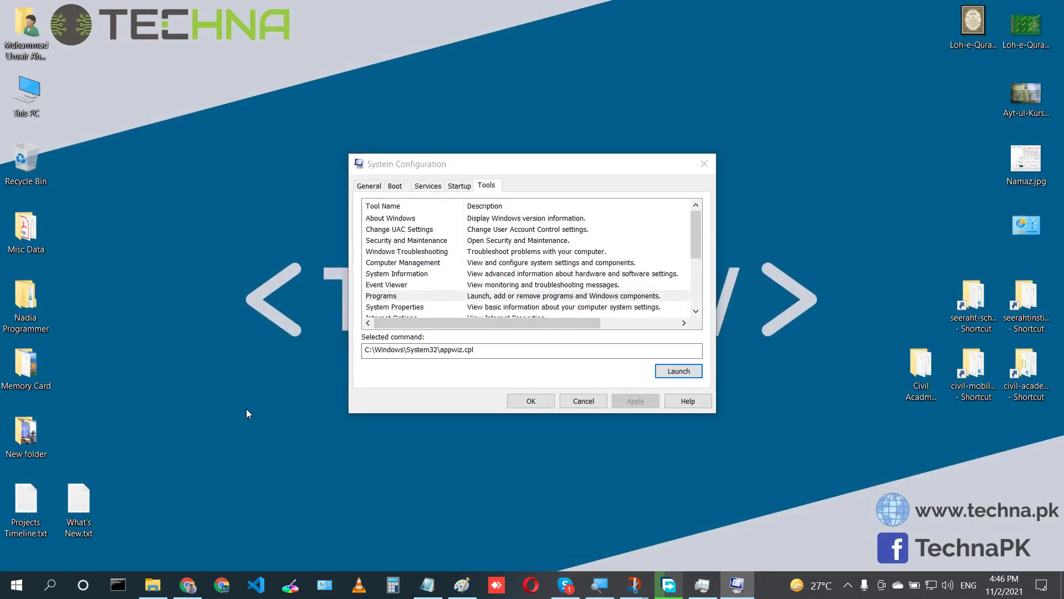
# Open Programs and Features via appwiz.cpl in Run, close it, then cancel System Configuration.
pyautogui.press('super+r')
pyautogui.write('appwiz.cpl')
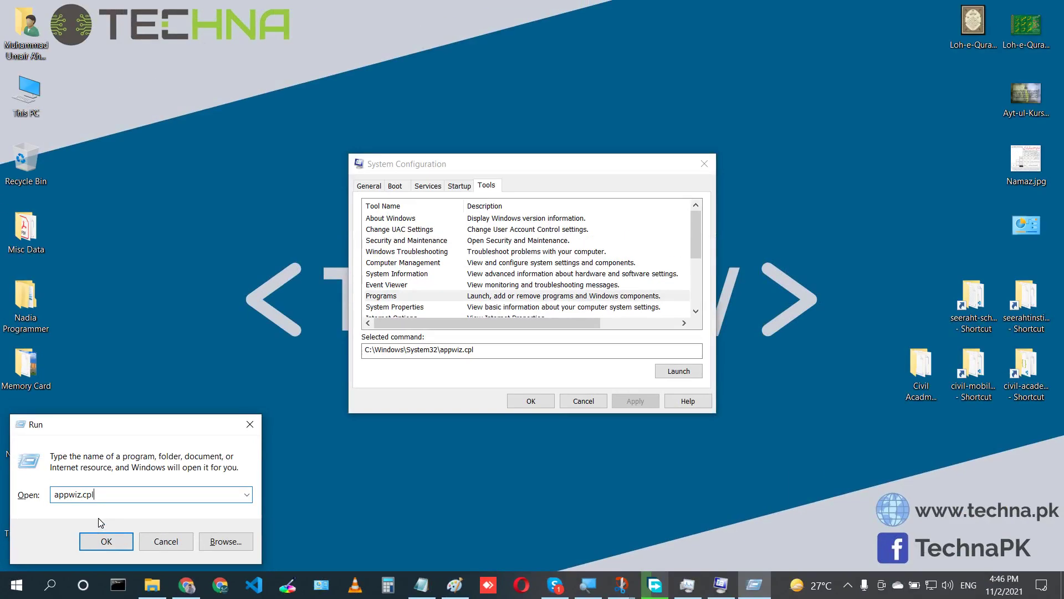
pyautogui.click(116, 542)
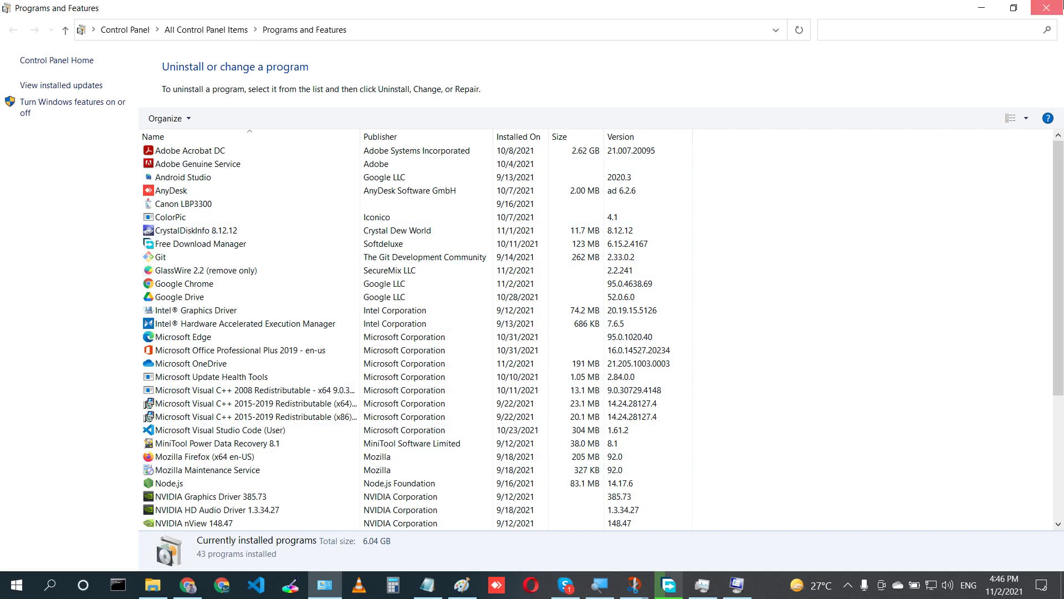
pyautogui.click(1046, 8)
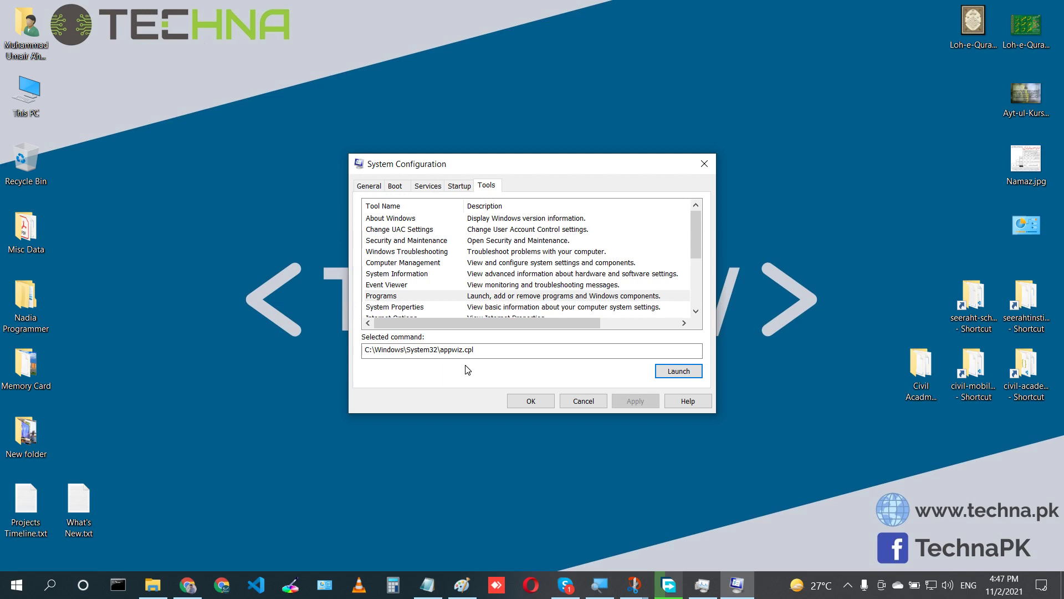
pyautogui.click(581, 403)
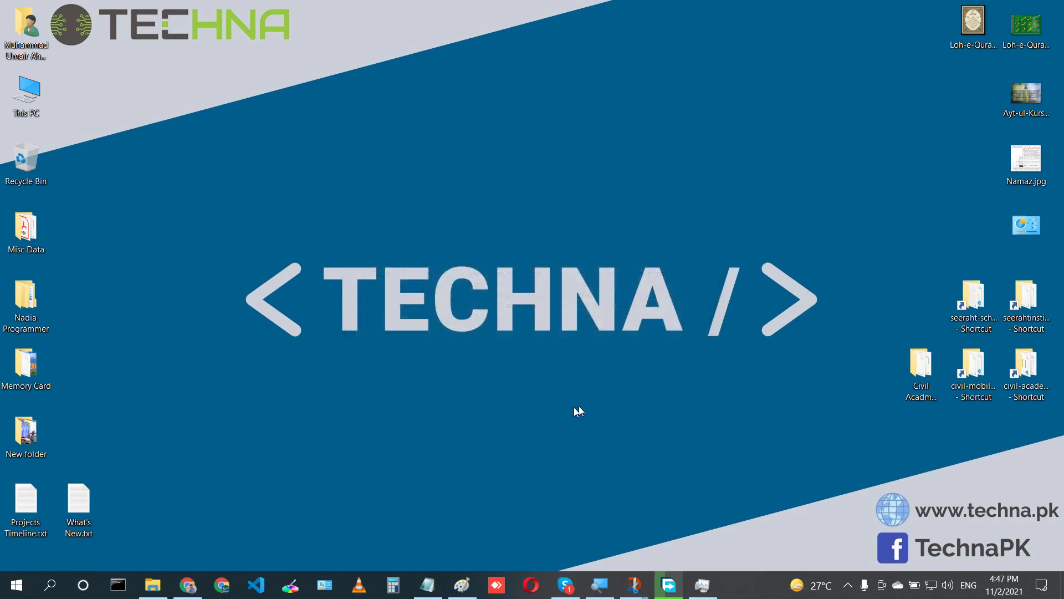